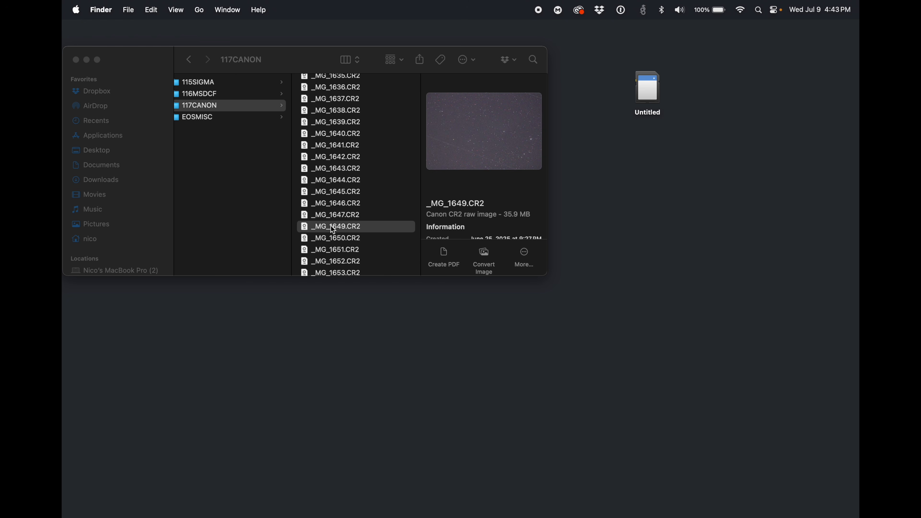
Compare the previews of _MG_1647.CR2 and _MG_1649.CR2 in the 117CANON folder to find the first star frame.
{"action": "scroll", "coordinate": [335, 220], "scroll_direction": "down", "scroll_amount": 3}
{"action": "scroll", "coordinate": [335, 219], "scroll_direction": "left", "scroll_amount": 1}
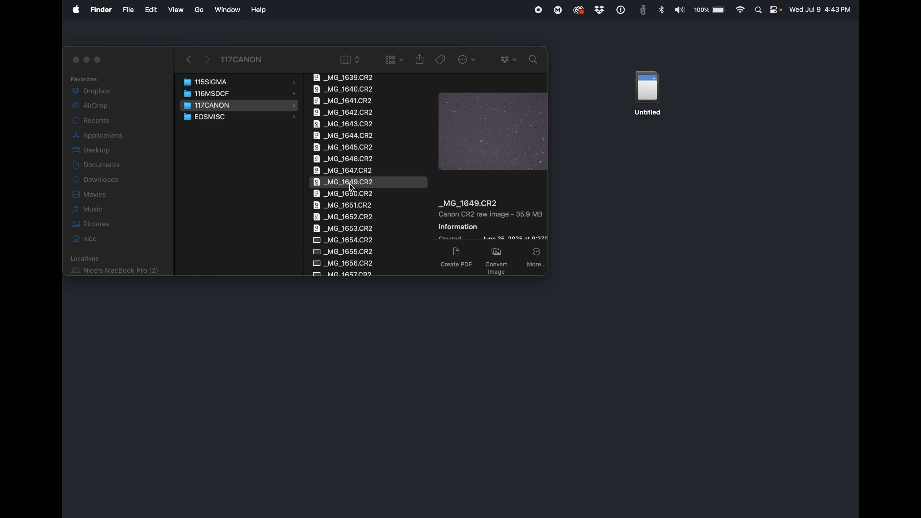
{"action": "scroll", "coordinate": [350, 183], "scroll_direction": "right", "scroll_amount": 2}
{"action": "scroll", "coordinate": [349, 188], "scroll_direction": "left", "scroll_amount": 1}
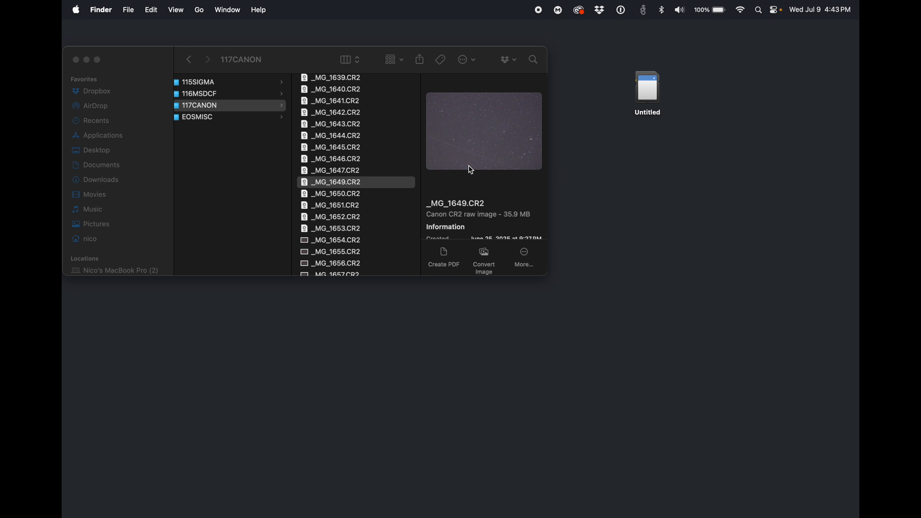
{"action": "left_click", "coordinate": [339, 169]}
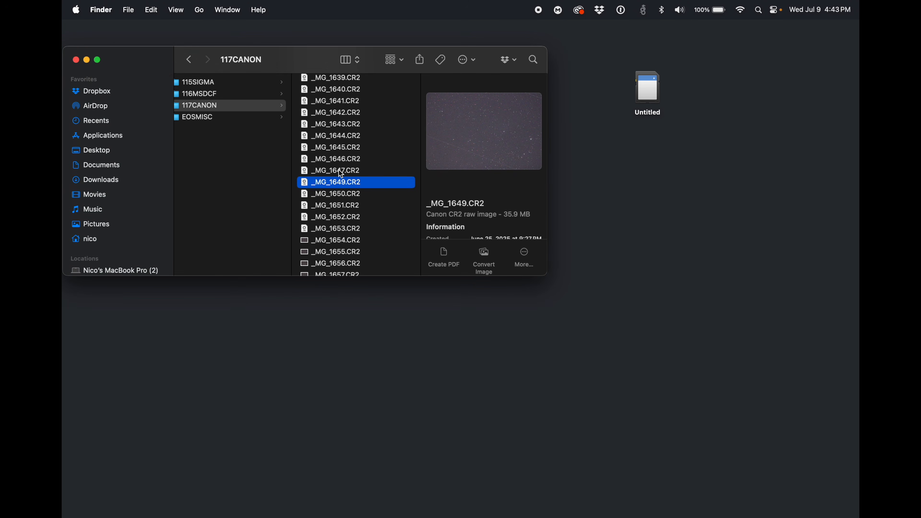
{"action": "left_click", "coordinate": [338, 170]}
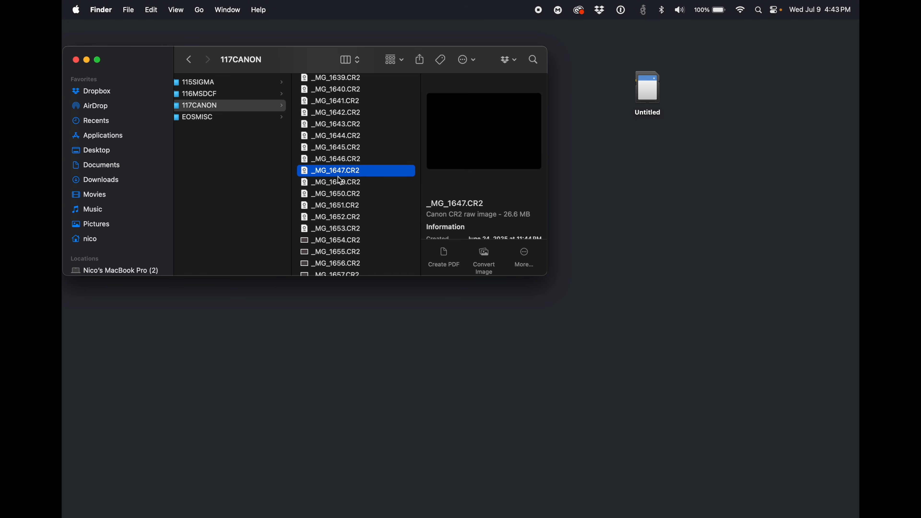
{"action": "left_click", "coordinate": [337, 181]}
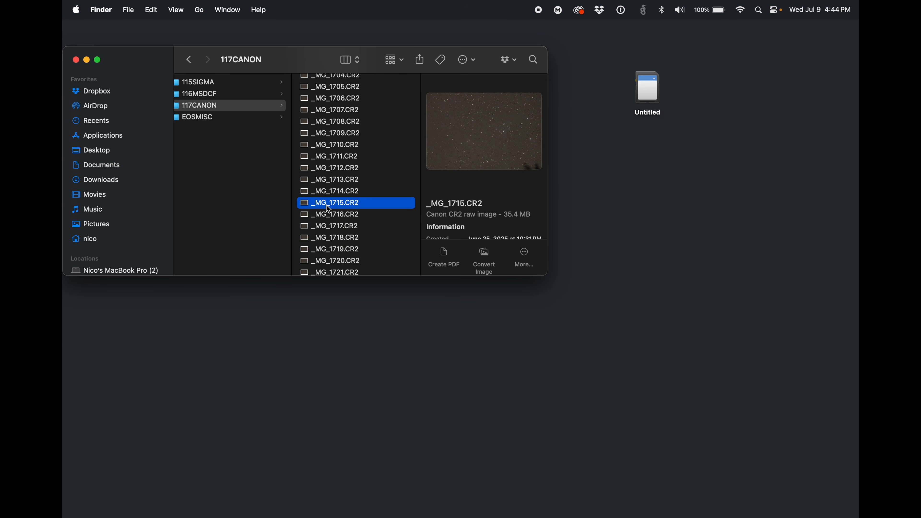
Inspect enlarged previews of _MG_1715.CR2 and _MG_1730.CR2, checking the frames between them for trees entering the shot.
{"action": "key", "text": "space"}
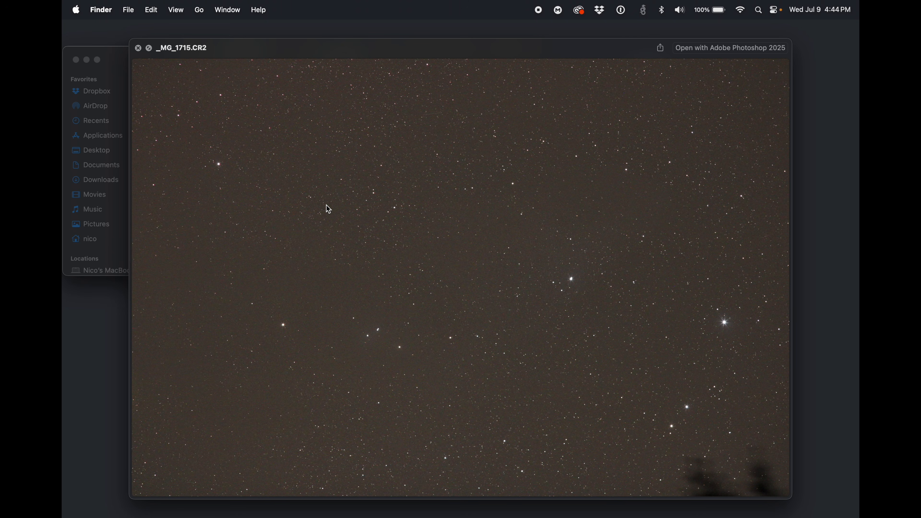
{"action": "key", "text": "space"}
{"action": "scroll", "coordinate": [329, 240], "scroll_direction": "down", "scroll_amount": 5}
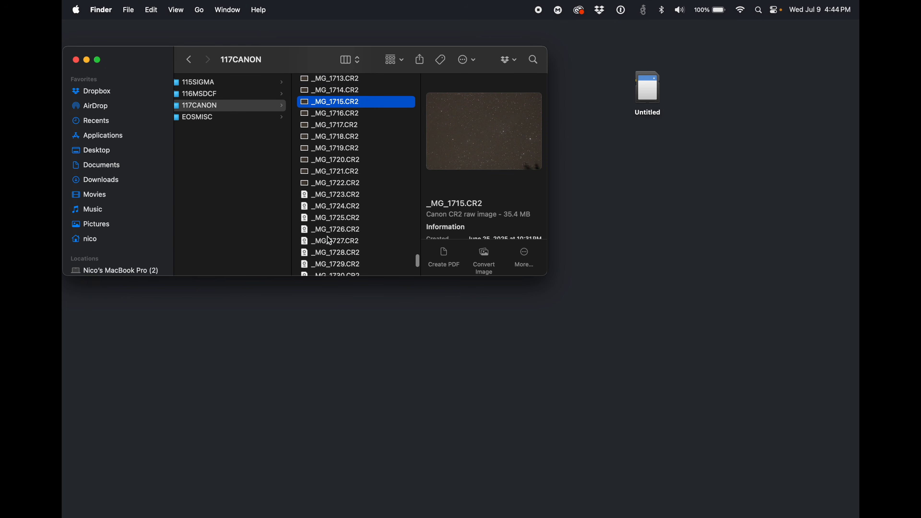
{"action": "left_click", "coordinate": [333, 196]}
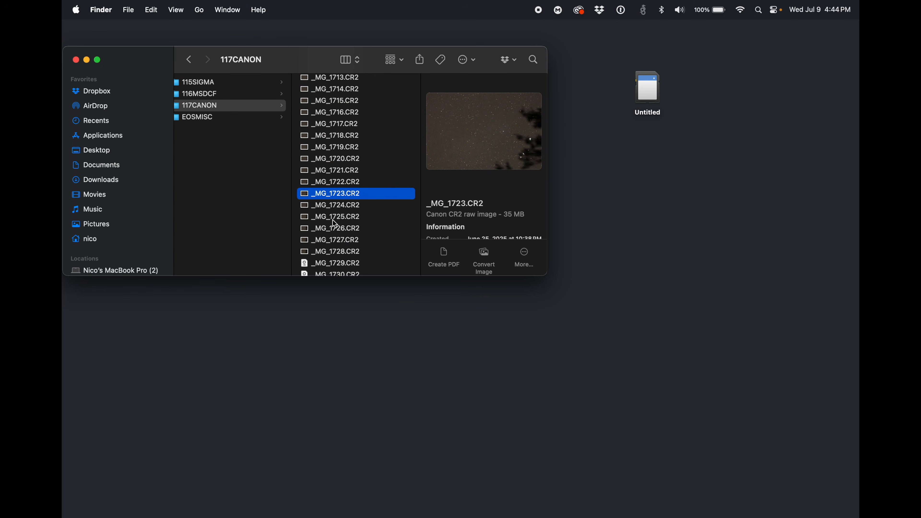
{"action": "left_click", "coordinate": [334, 227]}
{"action": "scroll", "coordinate": [335, 210], "scroll_direction": "down", "scroll_amount": 4}
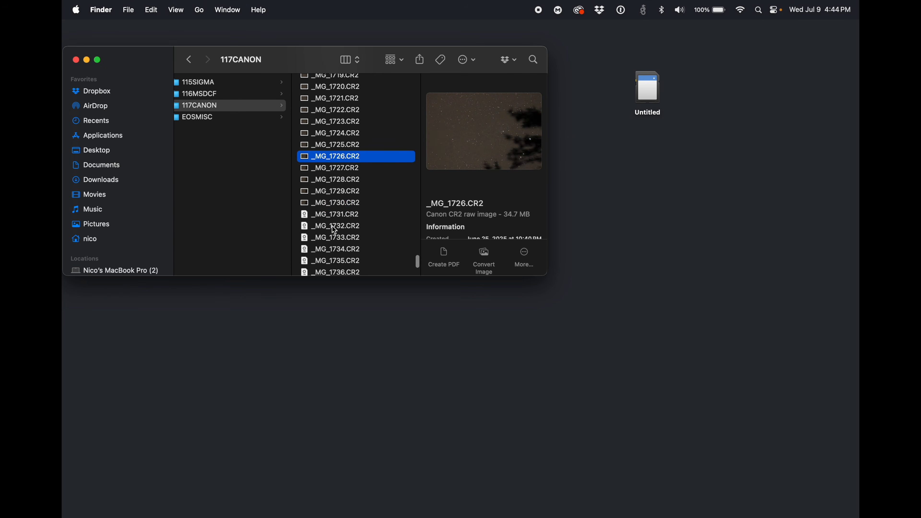
{"action": "left_click", "coordinate": [337, 203]}
{"action": "key", "text": "space"}
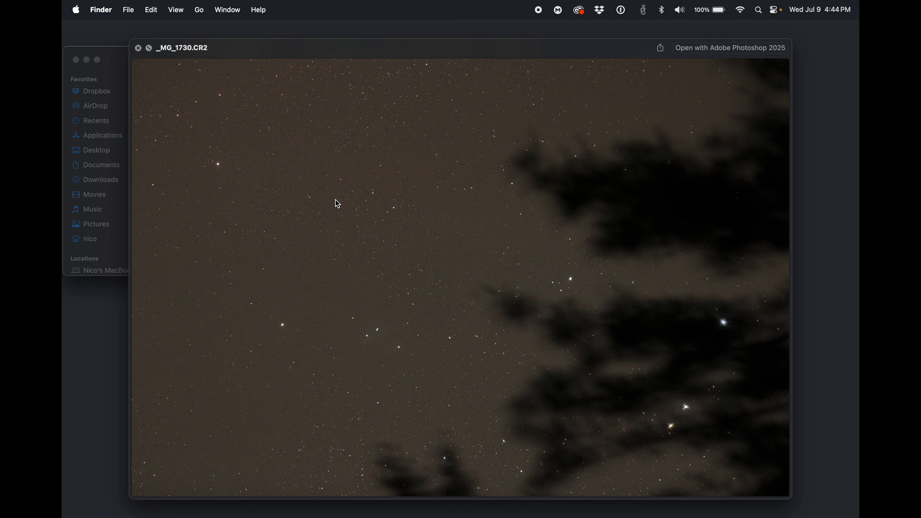
{"action": "key", "text": "space"}
Select all frames from _MG_1715.CR2 back to _MG_1649.CR2 in the 117CANON folder.
{"action": "scroll", "coordinate": [335, 199], "scroll_direction": "up", "scroll_amount": 5}
{"action": "scroll", "coordinate": [335, 193], "scroll_direction": "up", "scroll_amount": 3}
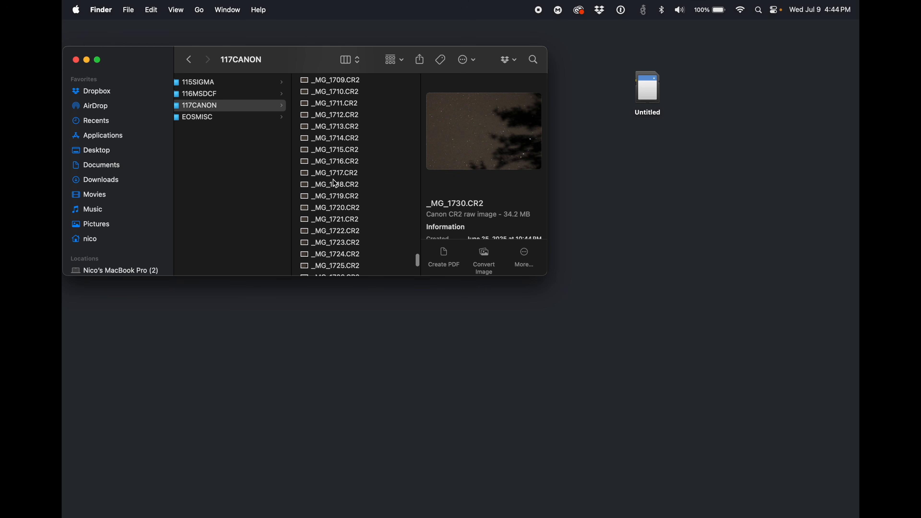
{"action": "scroll", "coordinate": [338, 197], "scroll_direction": "up", "scroll_amount": 4}
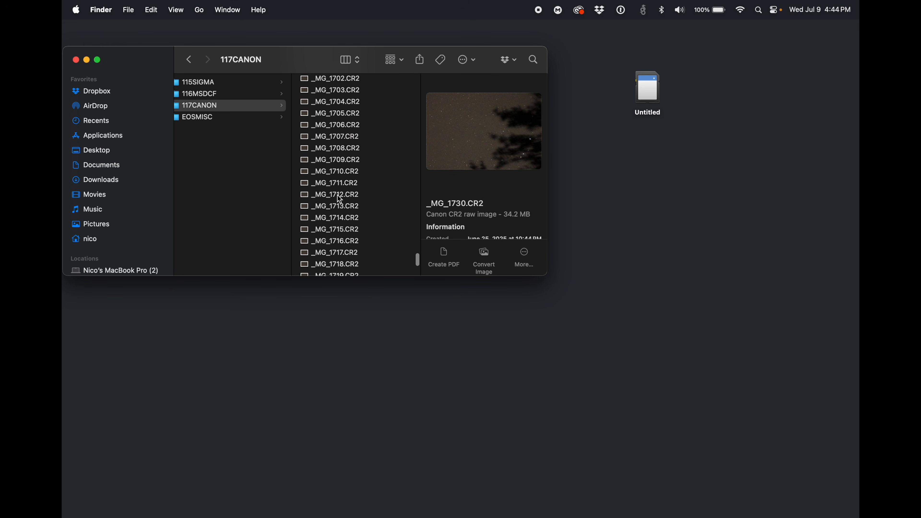
{"action": "left_click", "coordinate": [335, 237]}
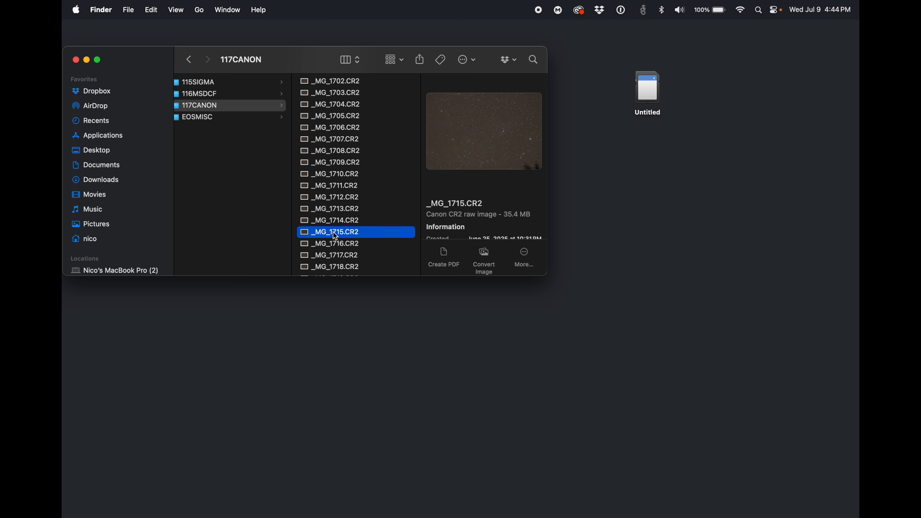
{"action": "scroll", "coordinate": [335, 237], "scroll_direction": "up", "scroll_amount": 10}
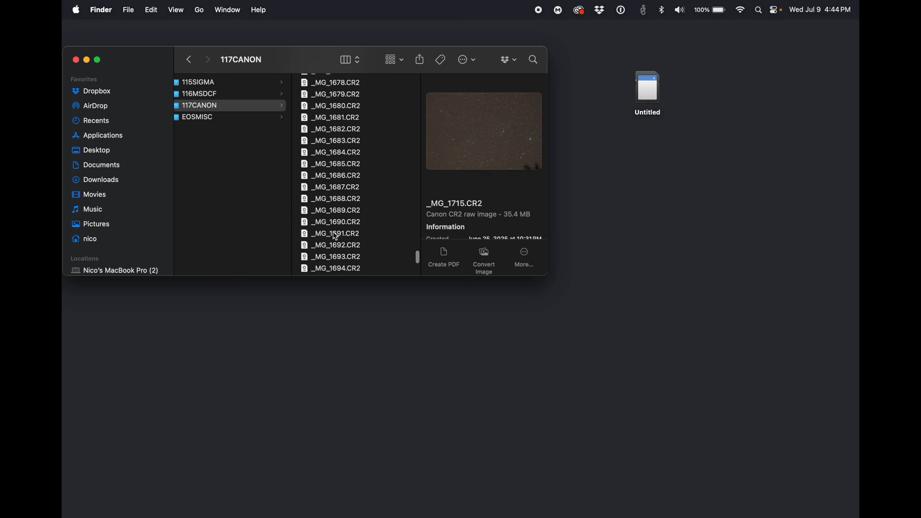
{"action": "scroll", "coordinate": [333, 232], "scroll_direction": "up", "scroll_amount": 5}
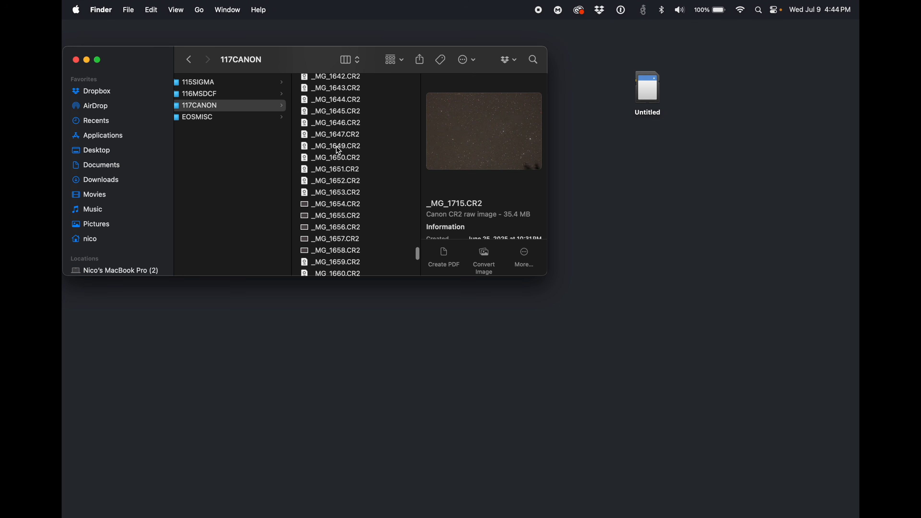
{"action": "left_click", "coordinate": [336, 147], "text": "shift"}
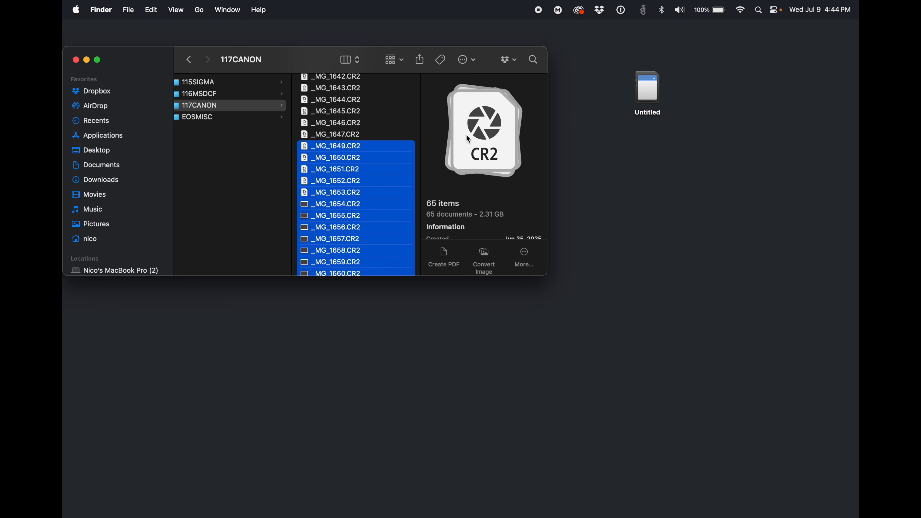
Create a new folder named BlueHorsehead on the desktop.
{"action": "left_click_drag", "start_coordinate": [311, 63], "coordinate": [335, 106]}
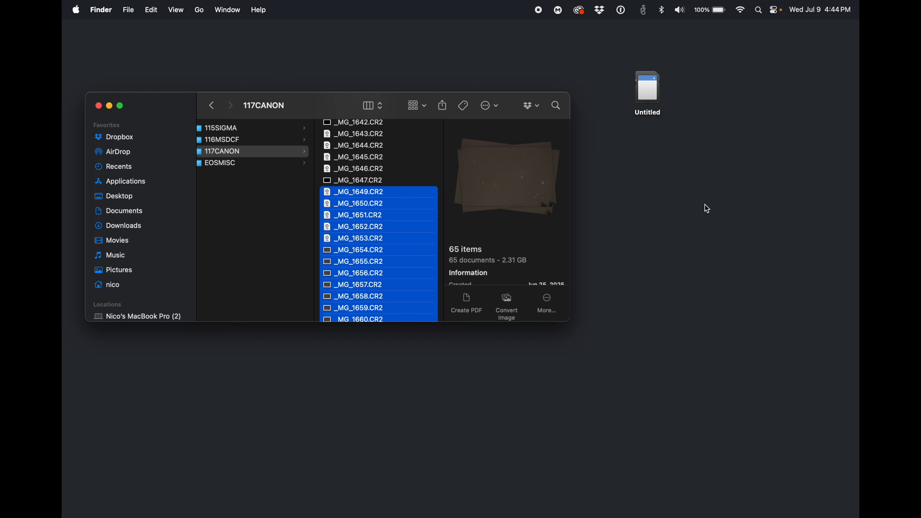
{"action": "right_click", "coordinate": [726, 199]}
{"action": "left_click", "coordinate": [740, 210]}
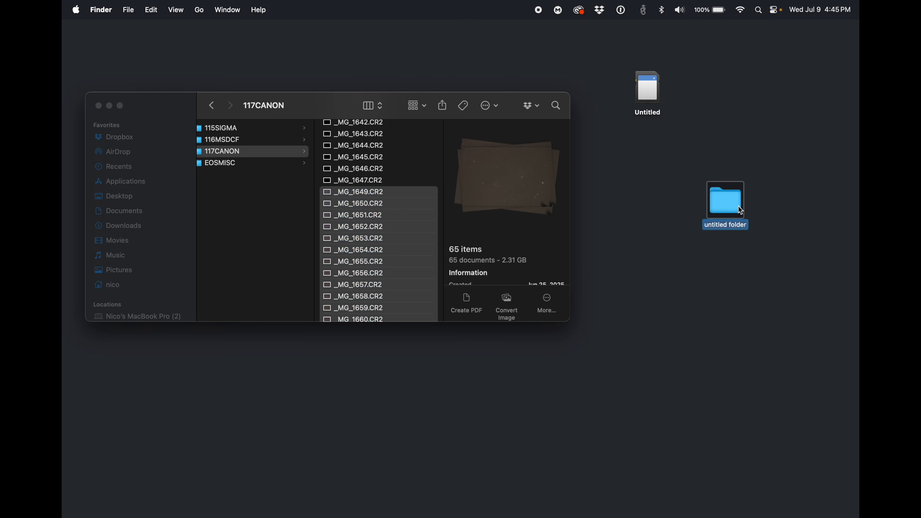
{"action": "type", "text": "BlueHorsehead"}
{"action": "key", "text": "Return"}
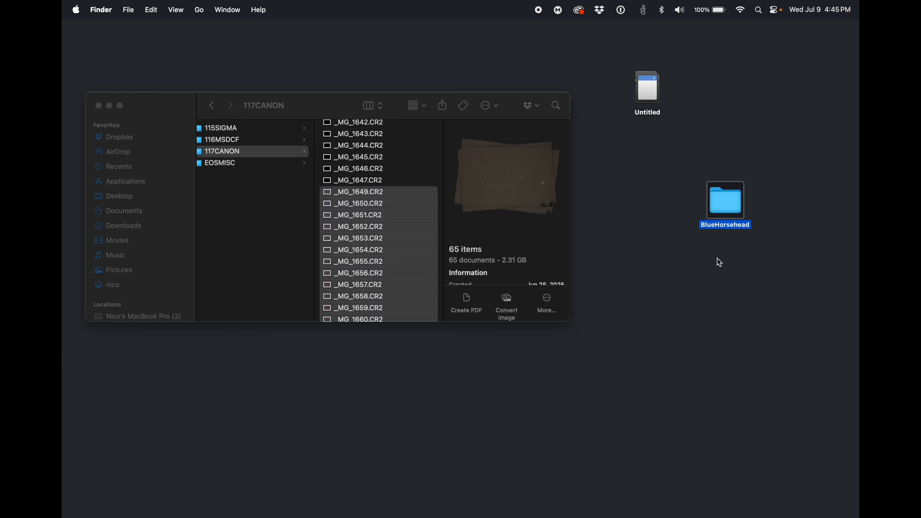
Open the BlueHorsehead folder beside the card's window and create a subfolder named lights in it.
{"action": "double_click", "coordinate": [723, 205]}
{"action": "left_click_drag", "start_coordinate": [344, 121], "coordinate": [510, 236]}
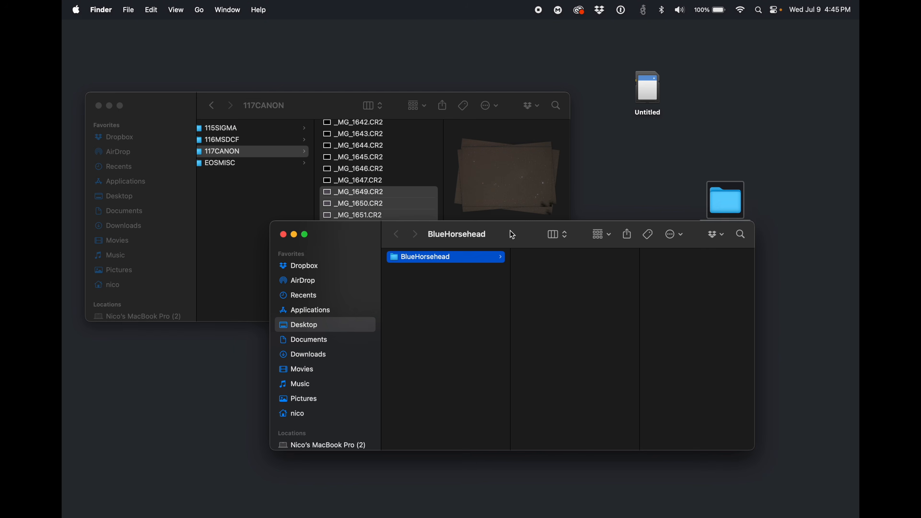
{"action": "key", "text": "super+shift+n"}
{"action": "type", "text": "lights"}
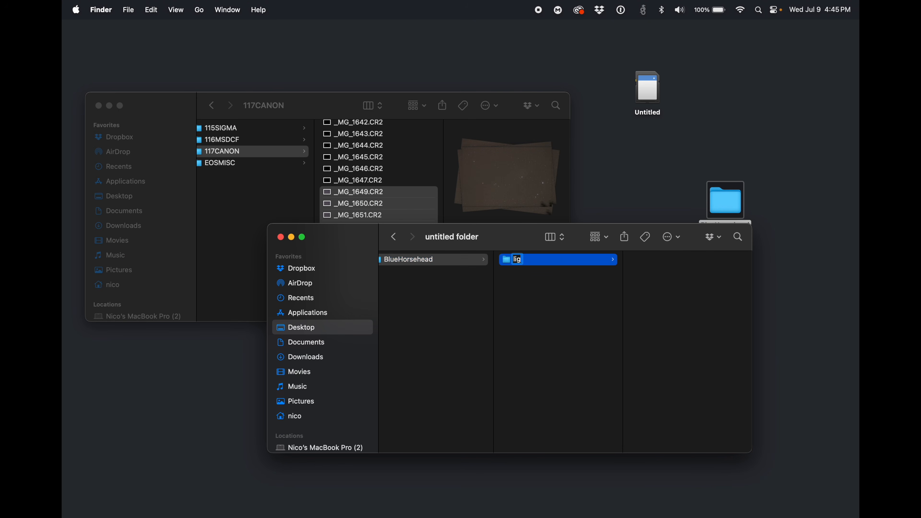
{"action": "left_click", "coordinate": [567, 307]}
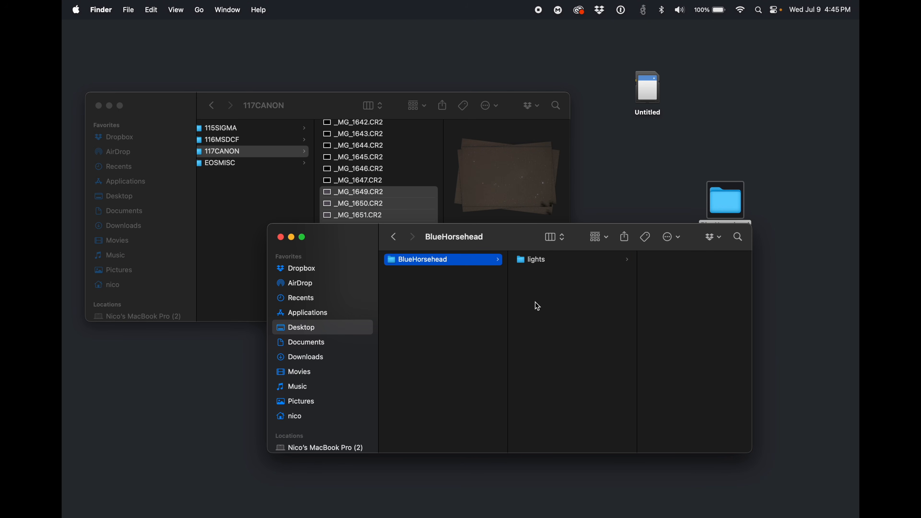
Create a subfolder named darks inside BlueHorsehead.
{"action": "key", "text": "super+shift+n"}
{"action": "type", "text": "darks"}
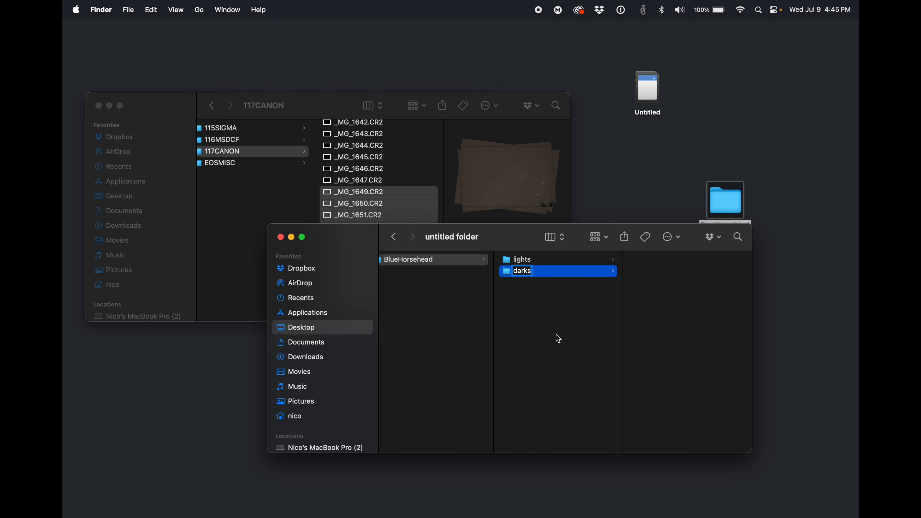
{"action": "key", "text": "Return"}
Create another subfolder inside BlueHorsehead and name it flats.
{"action": "left_click", "coordinate": [465, 264]}
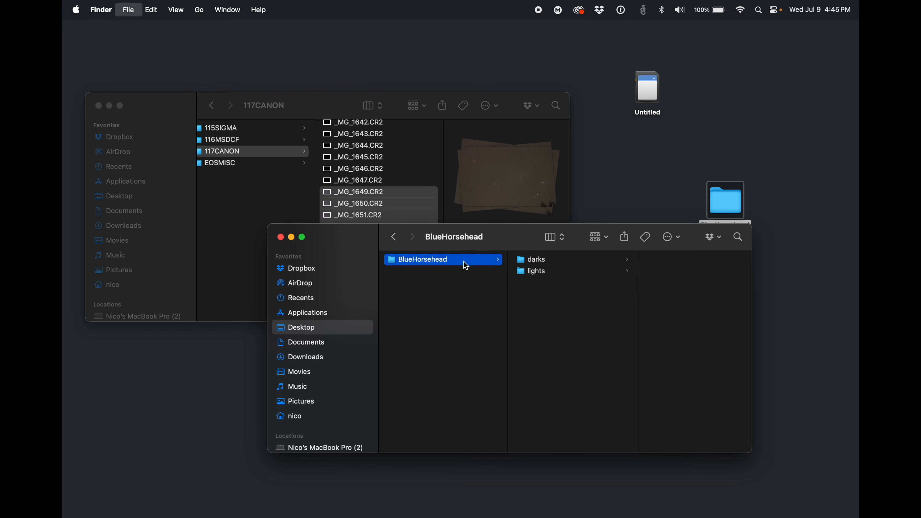
{"action": "key", "text": "super+shift+n"}
{"action": "type", "text": "fkats"}
{"action": "key", "text": "BackSpace"}
{"action": "key", "text": "BackSpace"}
{"action": "key", "text": "BackSpace"}
{"action": "key", "text": "BackSpace"}
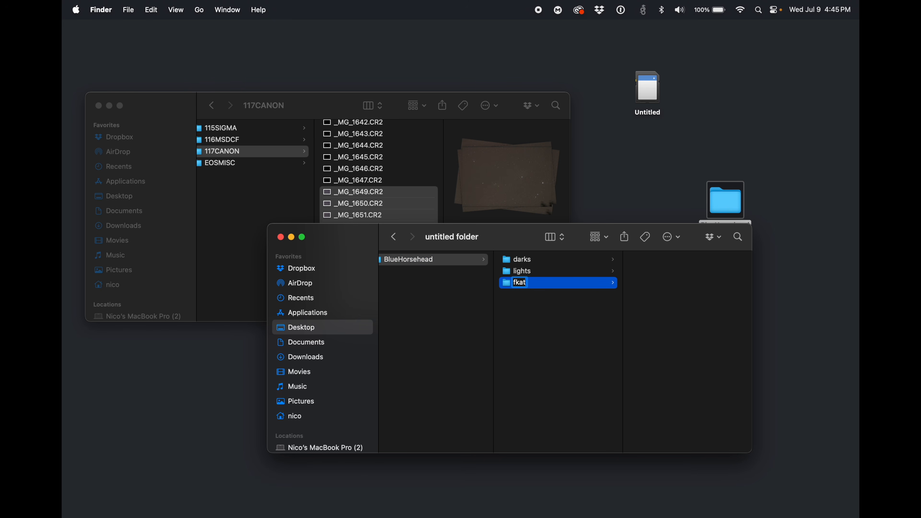
{"action": "type", "text": "lats"}
{"action": "key", "text": "Return"}
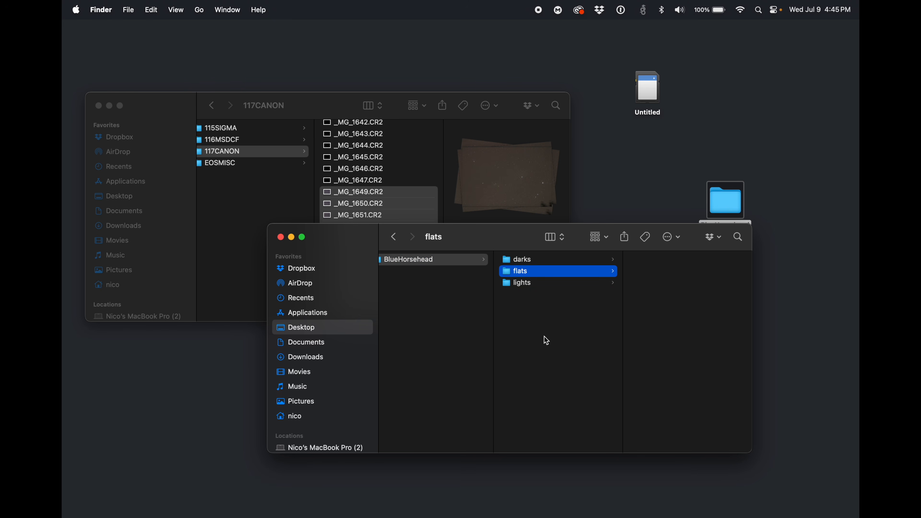
Add a subfolder named biases to the BlueHorsehead folder.
{"action": "left_click", "coordinate": [464, 259]}
{"action": "key", "text": "super+shift+n"}
{"action": "type", "text": "bias"}
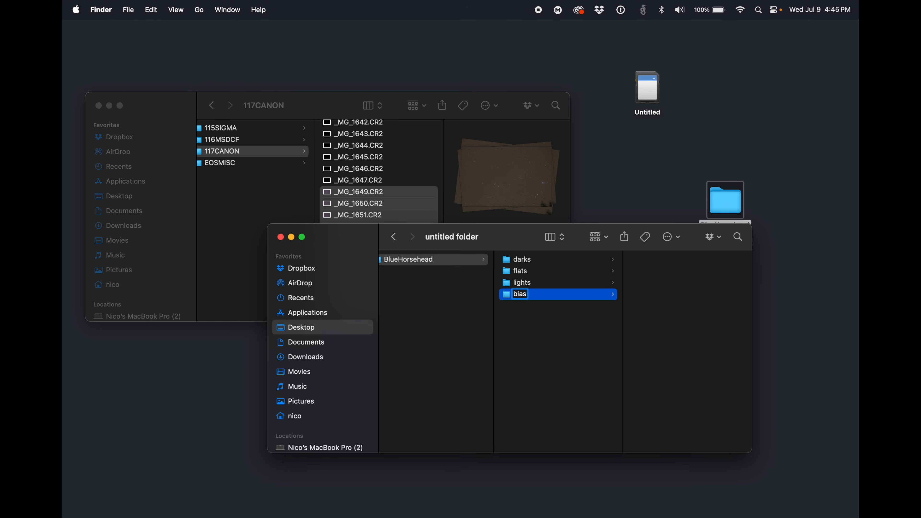
{"action": "type", "text": "es"}
{"action": "key", "text": "Return"}
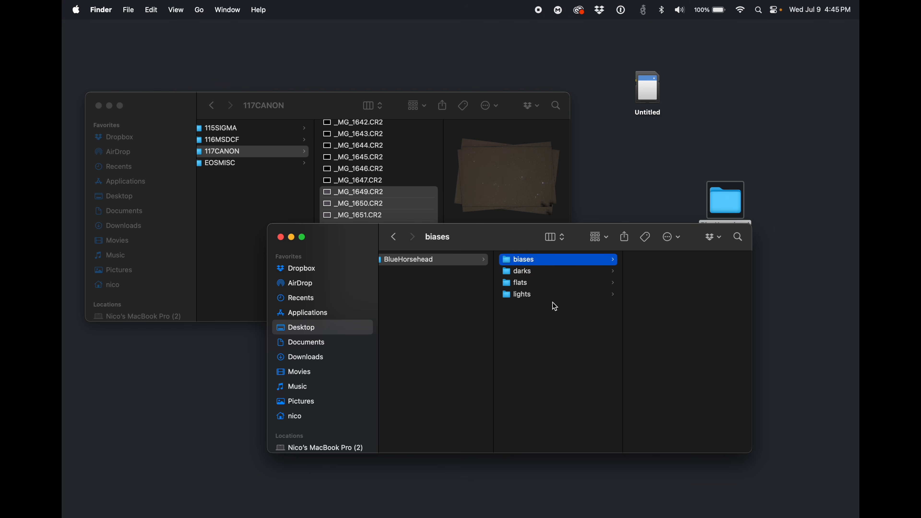
Copy the selected frames _MG_1649.CR2 to _MG_1715.CR2 from the card into BlueHorsehead's lights folder.
{"action": "left_click", "coordinate": [473, 260]}
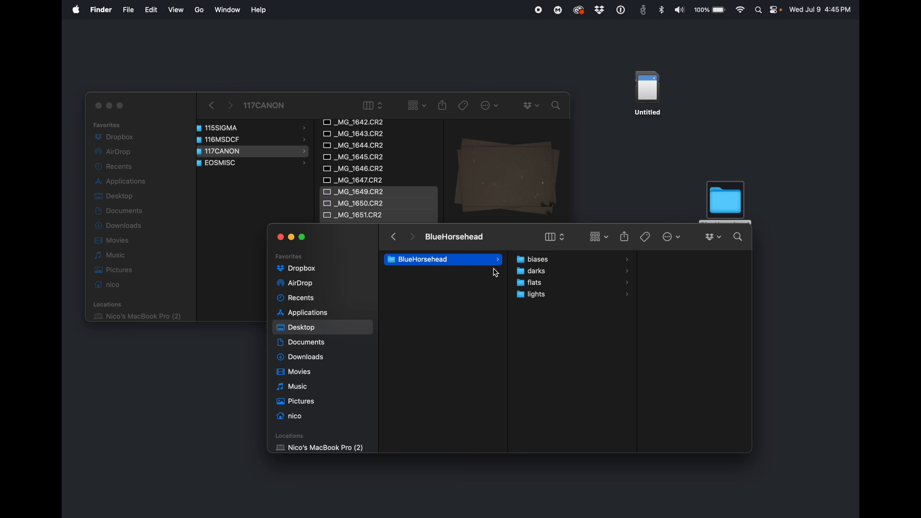
{"action": "left_click", "coordinate": [543, 299]}
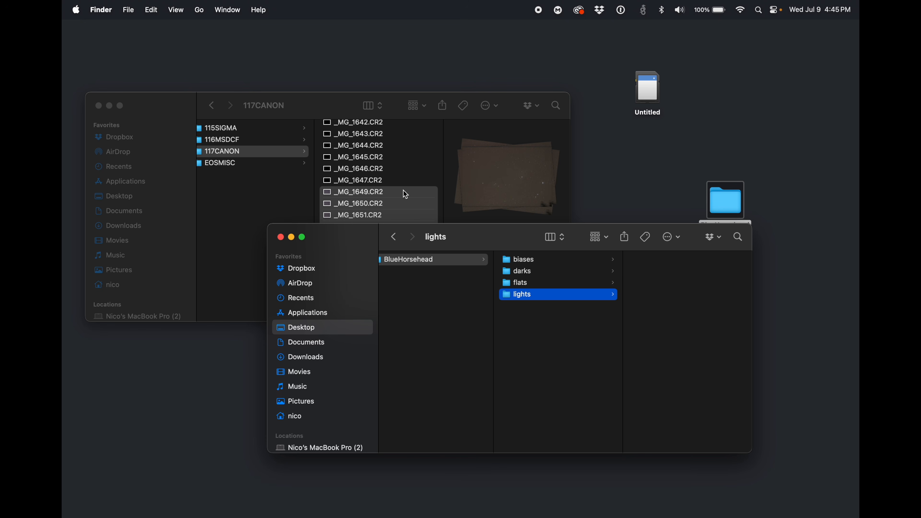
{"action": "left_click_drag", "start_coordinate": [399, 196], "coordinate": [681, 290]}
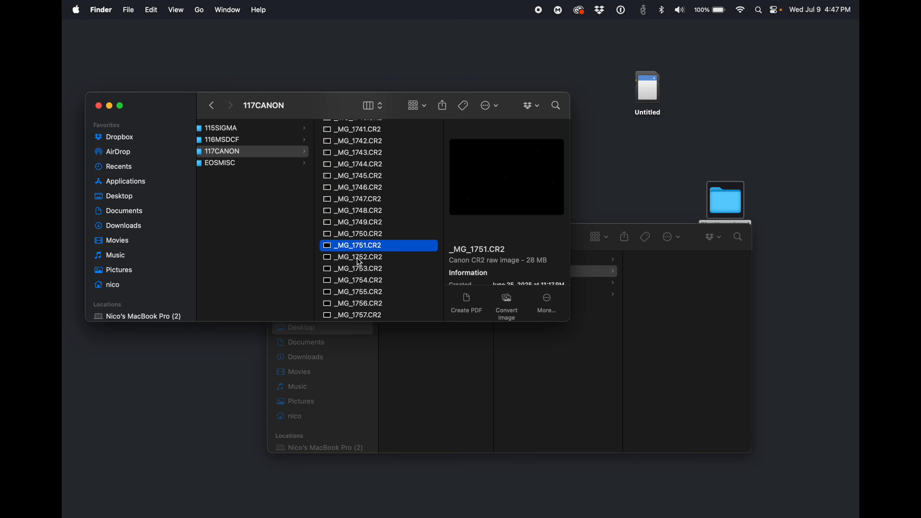
Copy the dark frames _MG_1751.CR2 to _MG_1770.CR2 from the card's 117CANON folder into BlueHorsehead's darks folder.
{"action": "scroll", "coordinate": [357, 257], "scroll_direction": "down", "scroll_amount": 5}
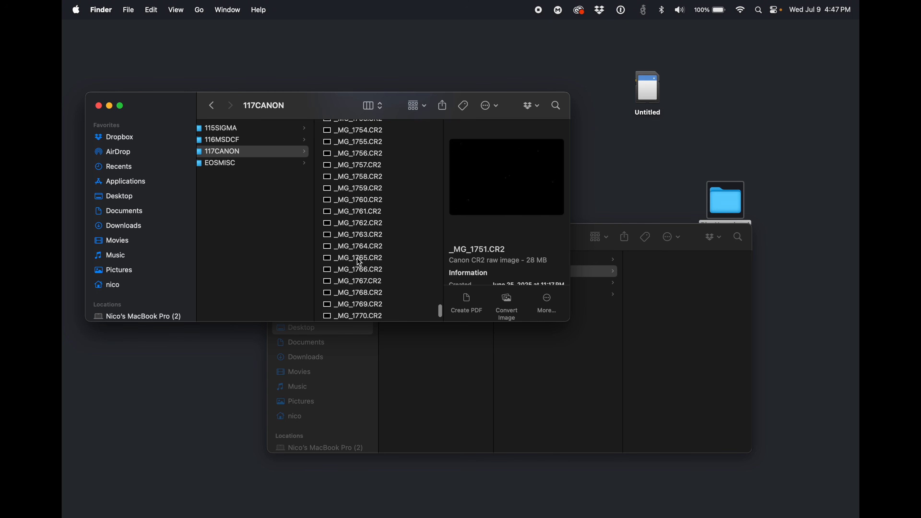
{"action": "scroll", "coordinate": [360, 279], "scroll_direction": "down", "scroll_amount": 3}
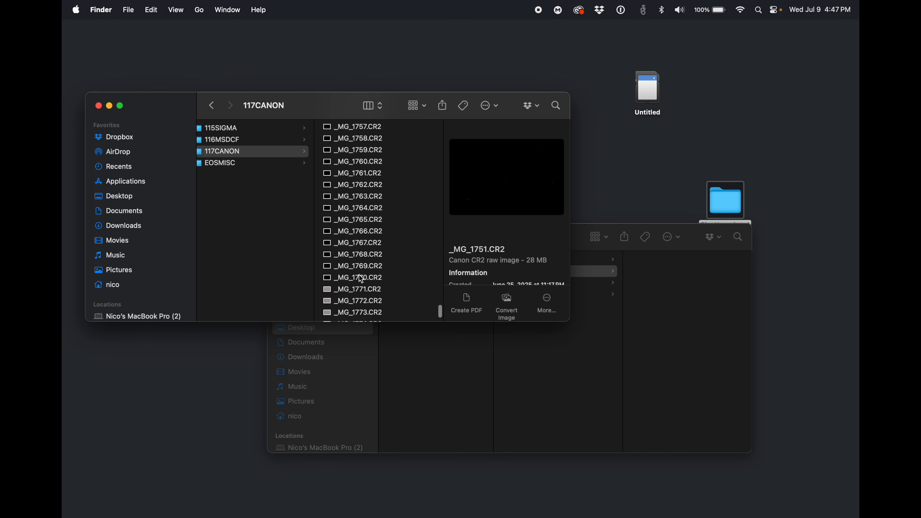
{"action": "left_click", "coordinate": [361, 279], "text": "shift"}
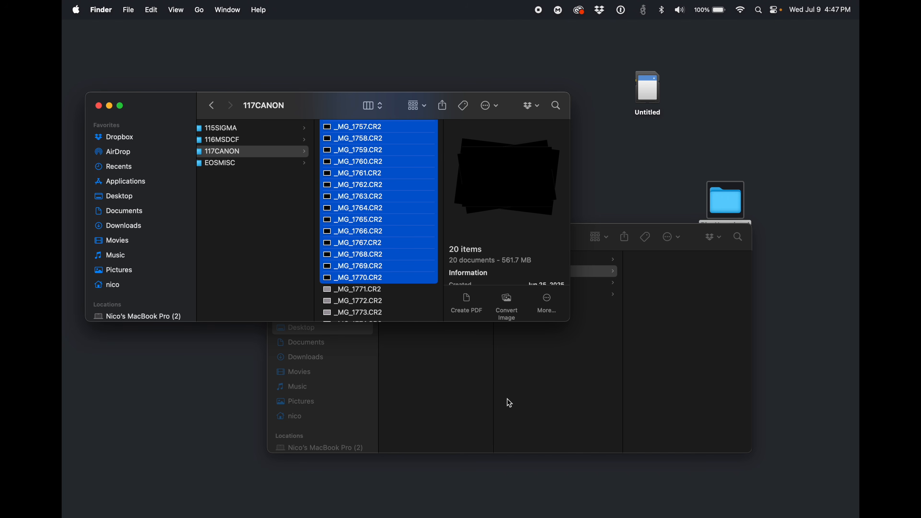
{"action": "left_click", "coordinate": [579, 242]}
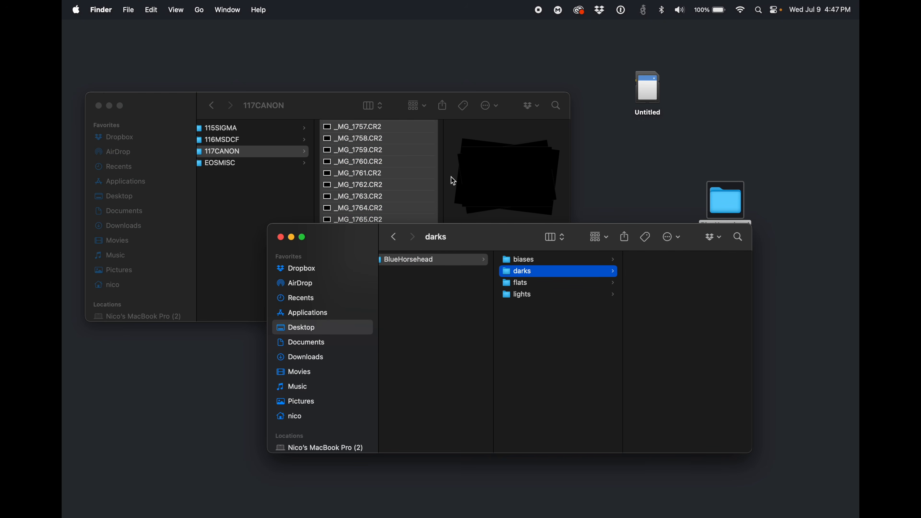
{"action": "left_click_drag", "start_coordinate": [343, 167], "coordinate": [676, 317]}
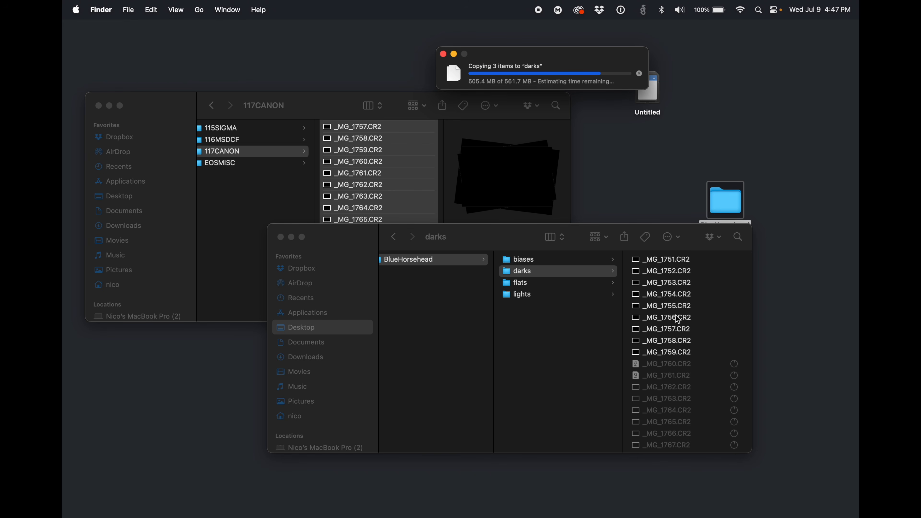
Preview the frame _MG_1771.CR2 from the card's 117CANON folder at large size, and close the preview.
{"action": "left_click", "coordinate": [341, 145]}
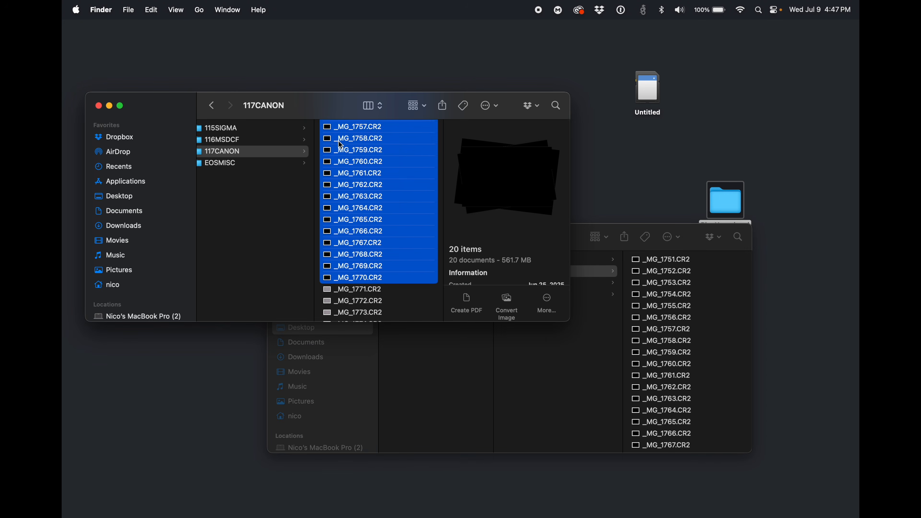
{"action": "scroll", "coordinate": [343, 163], "scroll_direction": "down", "scroll_amount": 3}
{"action": "left_click", "coordinate": [355, 221]}
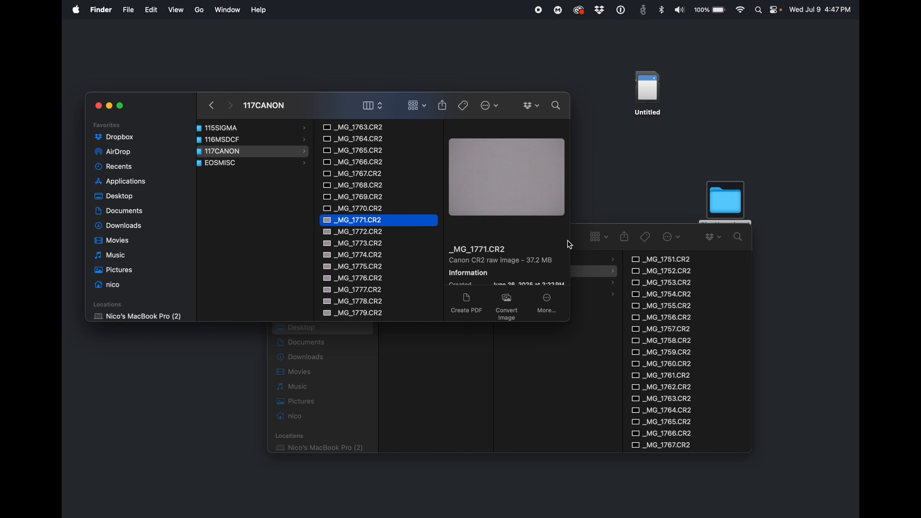
{"action": "key", "text": "space"}
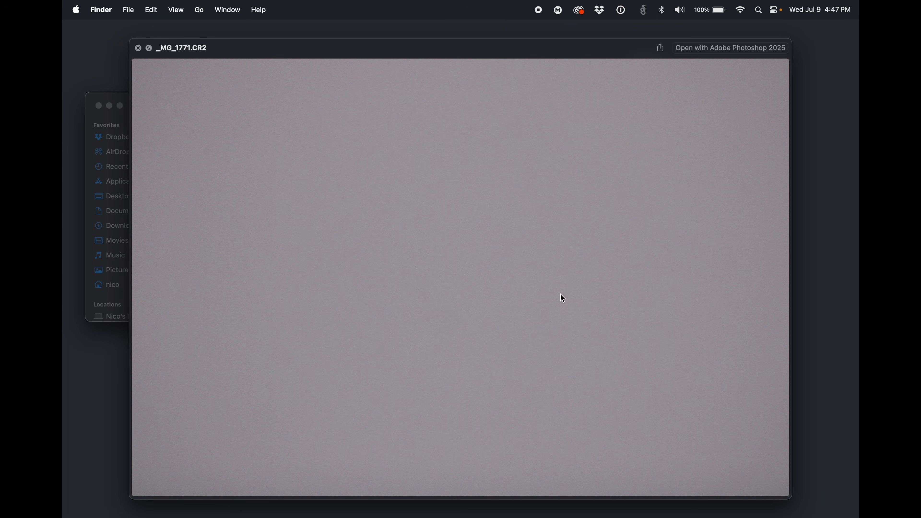
{"action": "key", "text": "space"}
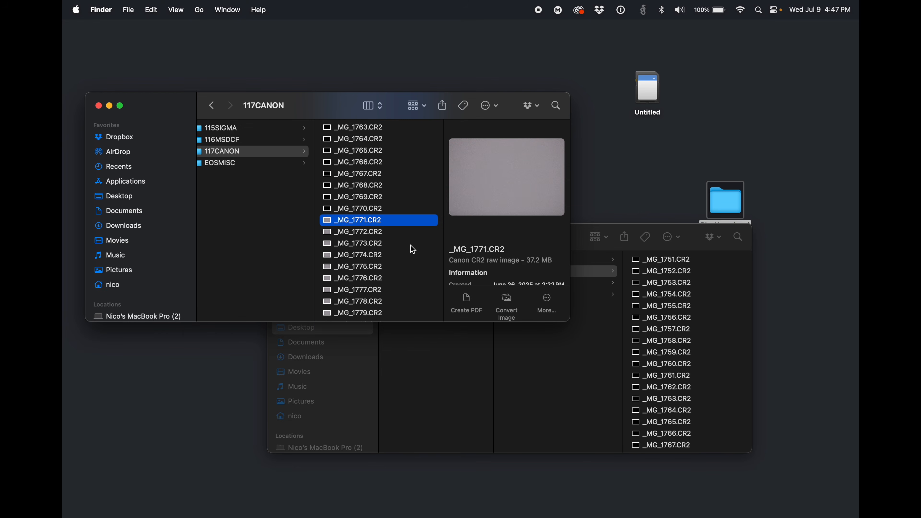
Open BlueHorsehead's flats folder as the copy destination and return to the card's 117CANON file list.
{"action": "left_click", "coordinate": [558, 352]}
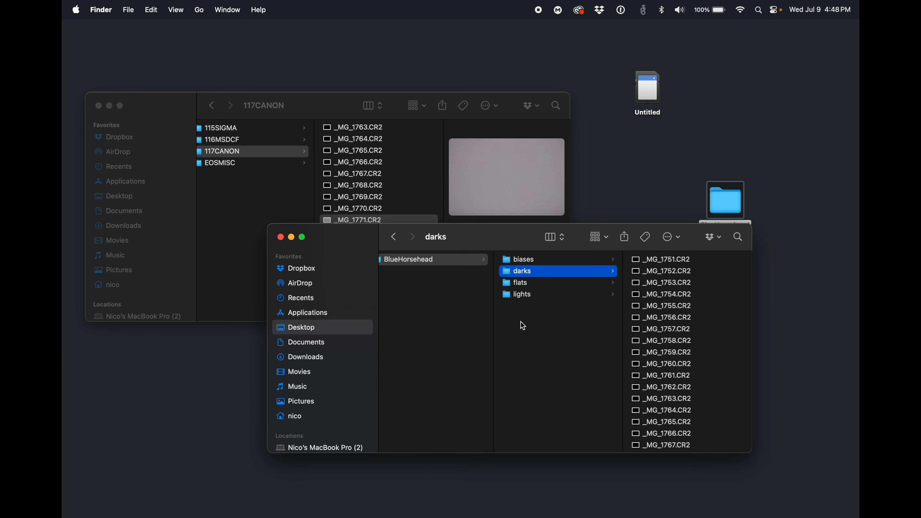
{"action": "left_click", "coordinate": [544, 284]}
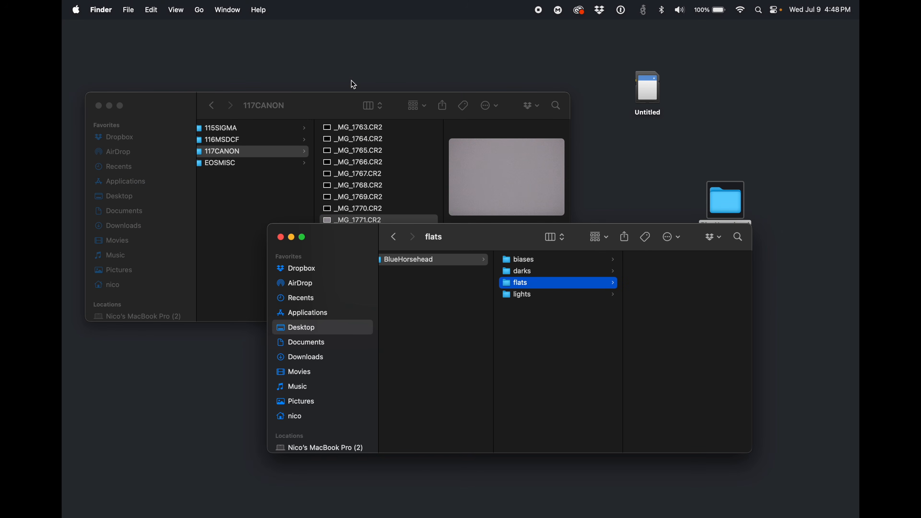
{"action": "left_click", "coordinate": [327, 106]}
{"action": "scroll", "coordinate": [367, 211], "scroll_direction": "down", "scroll_amount": 5}
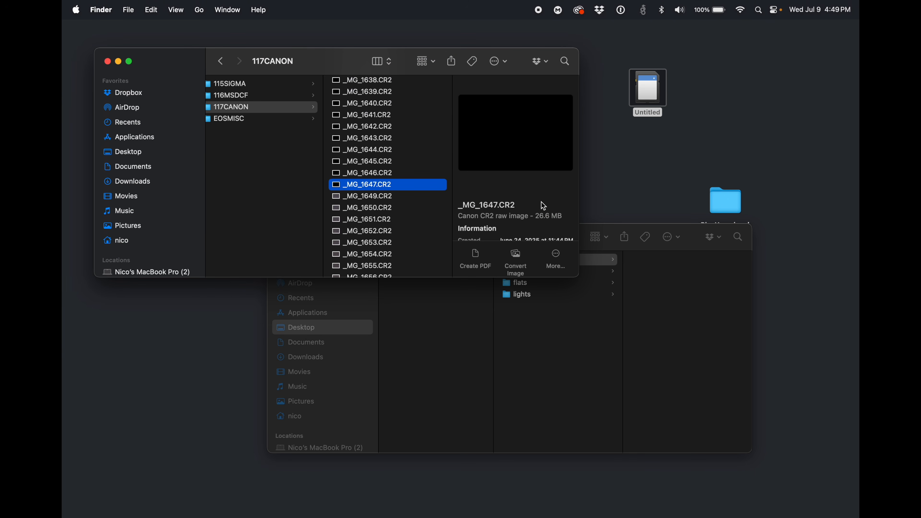
Copy the bias frames _MG_1617.CR2 to _MG_1647.CR2 from the card into BlueHorsehead's biases folder.
{"action": "scroll", "coordinate": [543, 205], "scroll_direction": "down", "scroll_amount": 2}
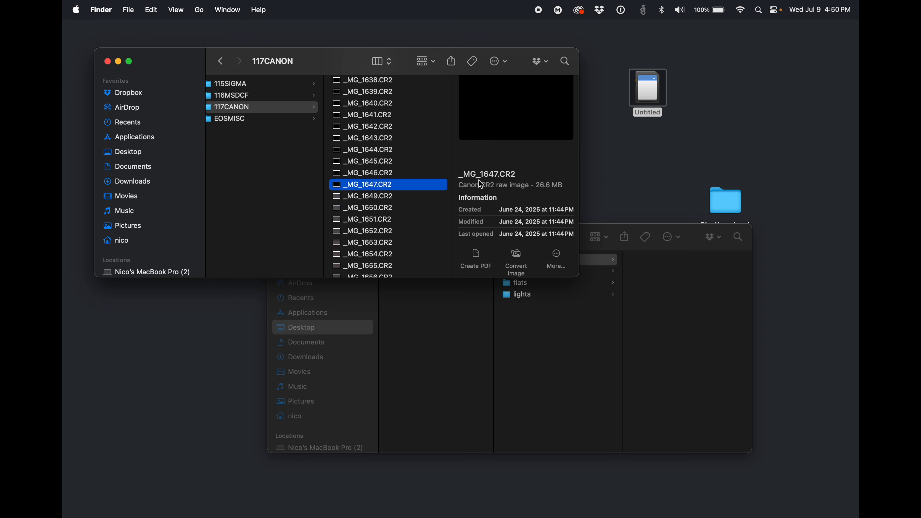
{"action": "scroll", "coordinate": [399, 179], "scroll_direction": "up", "scroll_amount": 3}
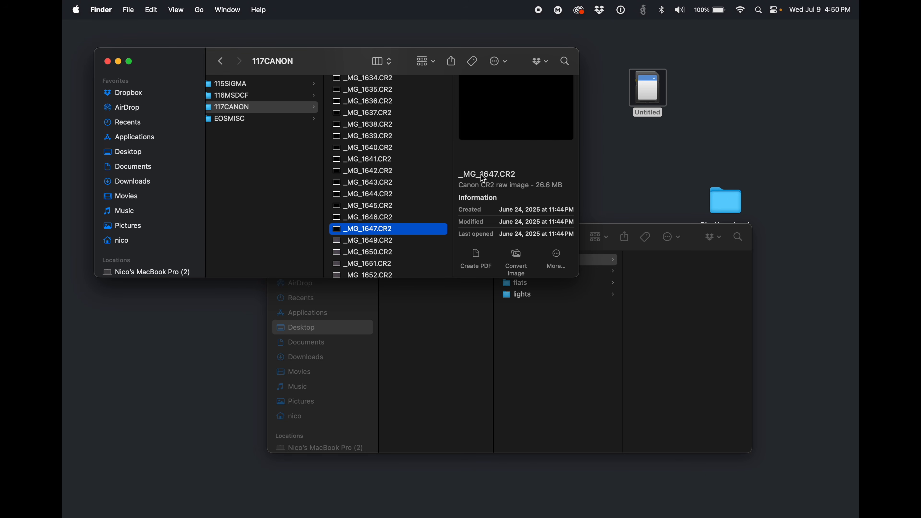
{"action": "scroll", "coordinate": [364, 185], "scroll_direction": "up", "scroll_amount": 5}
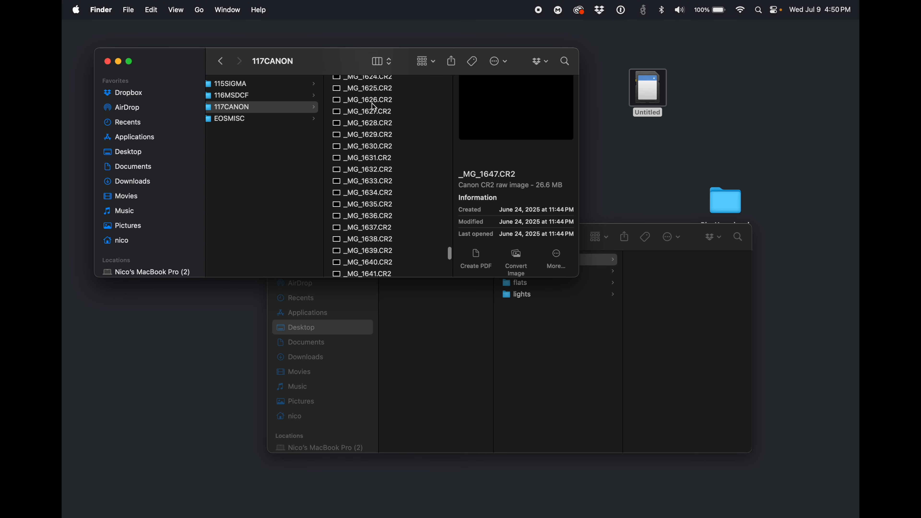
{"action": "left_click", "coordinate": [365, 89], "text": "shift"}
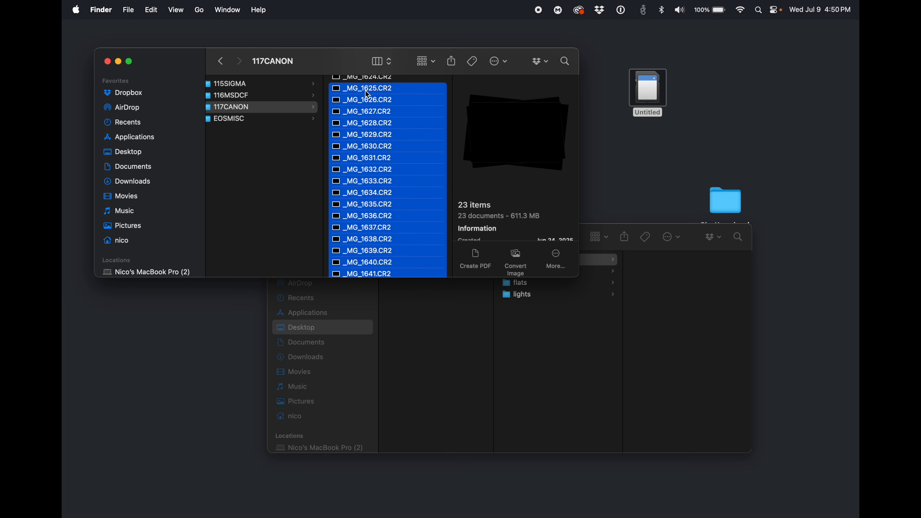
{"action": "scroll", "coordinate": [363, 153], "scroll_direction": "up", "scroll_amount": 1}
{"action": "scroll", "coordinate": [362, 152], "scroll_direction": "up", "scroll_amount": 4}
{"action": "left_click", "coordinate": [362, 106], "text": "shift"}
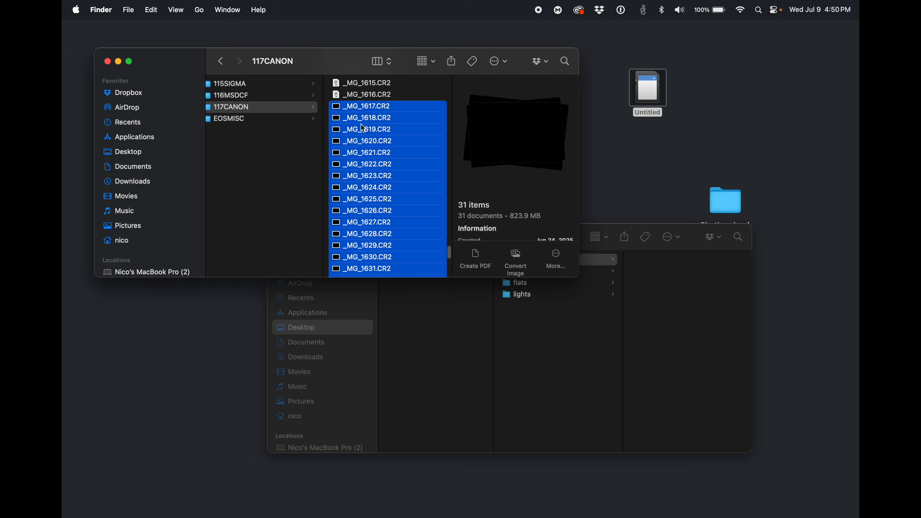
{"action": "left_click_drag", "start_coordinate": [358, 106], "coordinate": [657, 333]}
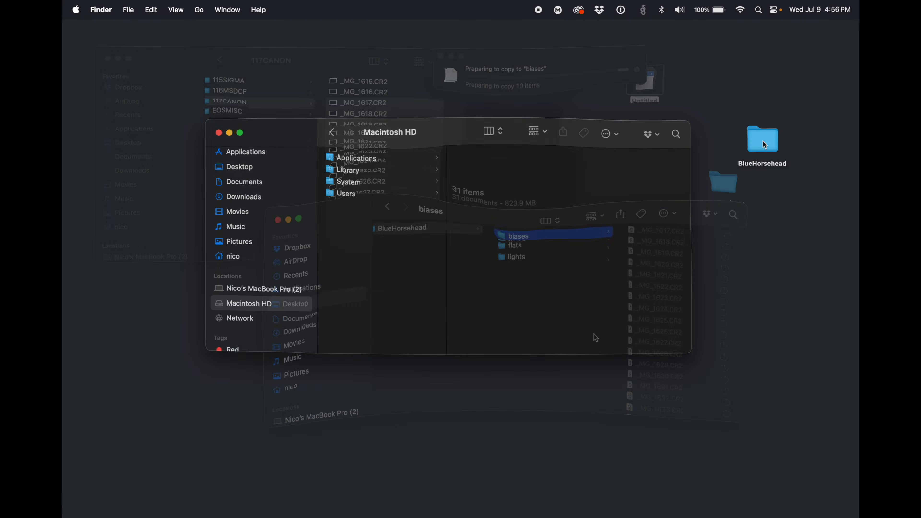
Check the total size of the BlueHorsehead desktop folder in its info window, and close that window.
{"action": "left_click", "coordinate": [763, 133]}
{"action": "key", "text": "super+i"}
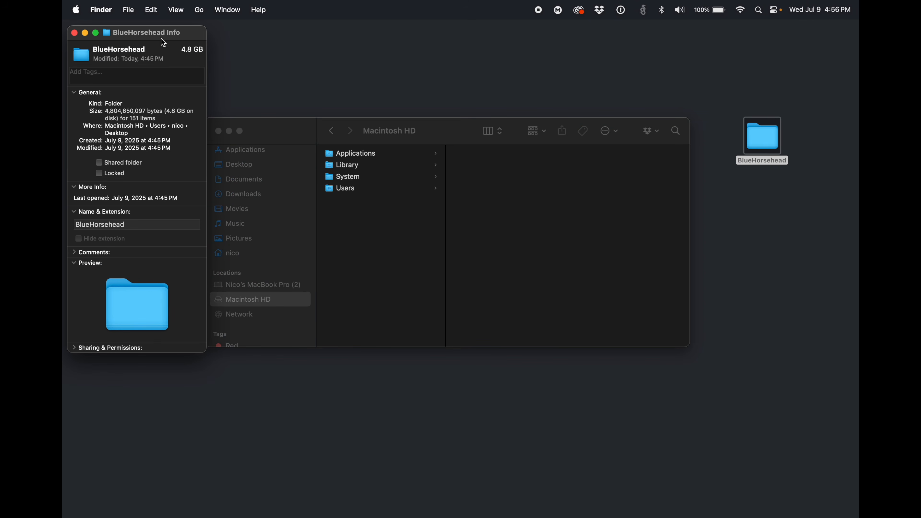
{"action": "left_click_drag", "start_coordinate": [160, 38], "coordinate": [373, 97]}
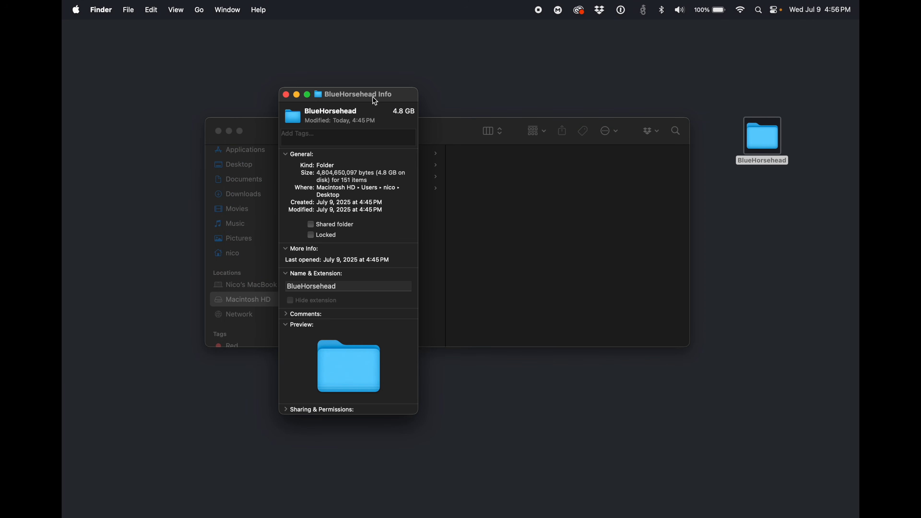
{"action": "left_click", "coordinate": [285, 94]}
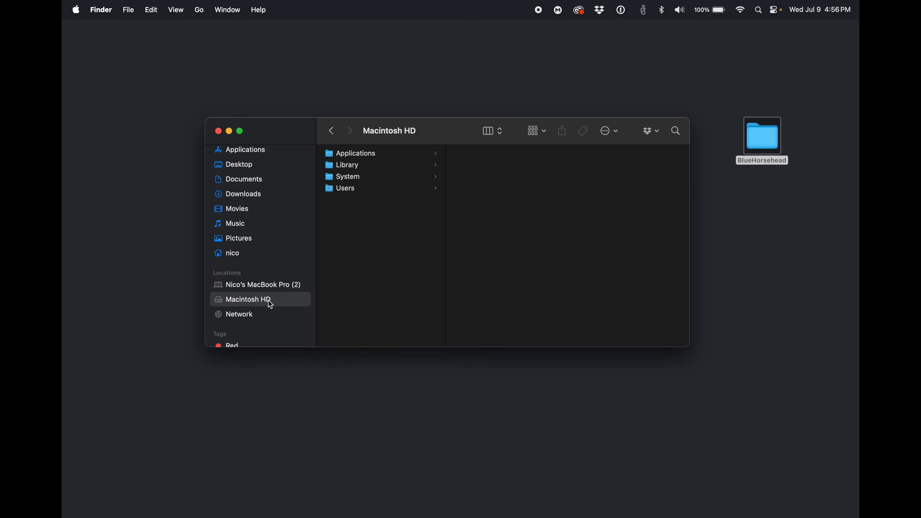
Check the available space of the Macintosh HD volume in its info window, and close that window.
{"action": "key", "text": "super+i"}
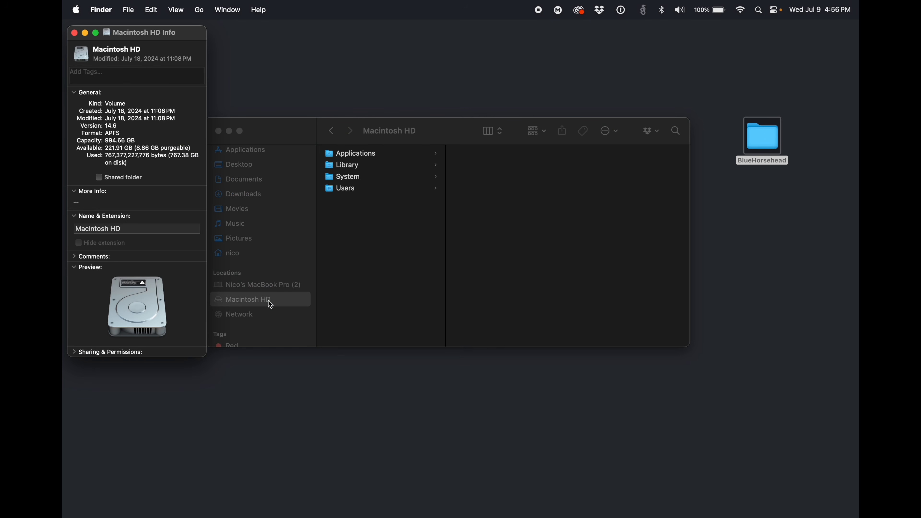
{"action": "left_click_drag", "start_coordinate": [154, 29], "coordinate": [337, 139]}
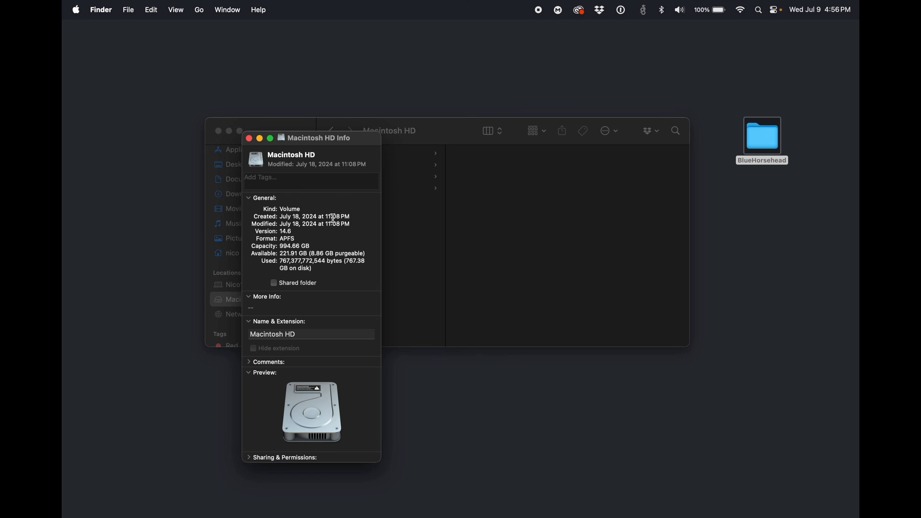
{"action": "left_click_drag", "start_coordinate": [282, 253], "coordinate": [320, 253]}
{"action": "left_click", "coordinate": [250, 138]}
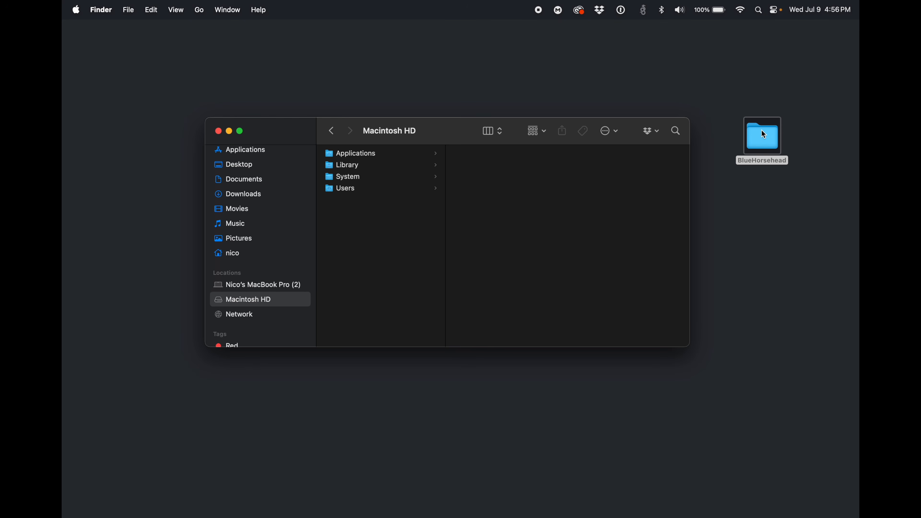
{"action": "left_click", "coordinate": [763, 140]}
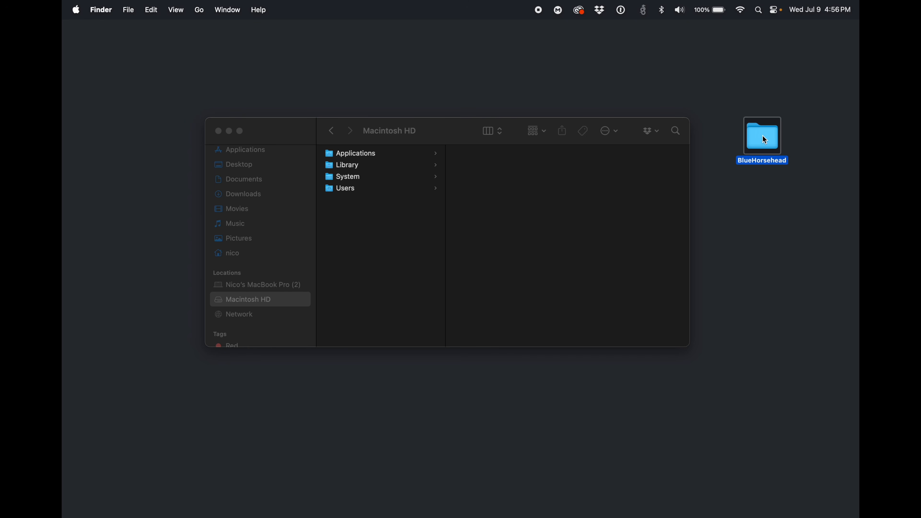
Switch to Firefox, read the Sirilic documentation on the Symbolic links option and its Windows developer mode note, and hide Firefox.
{"action": "mouse_move", "coordinate": [570, 517]}
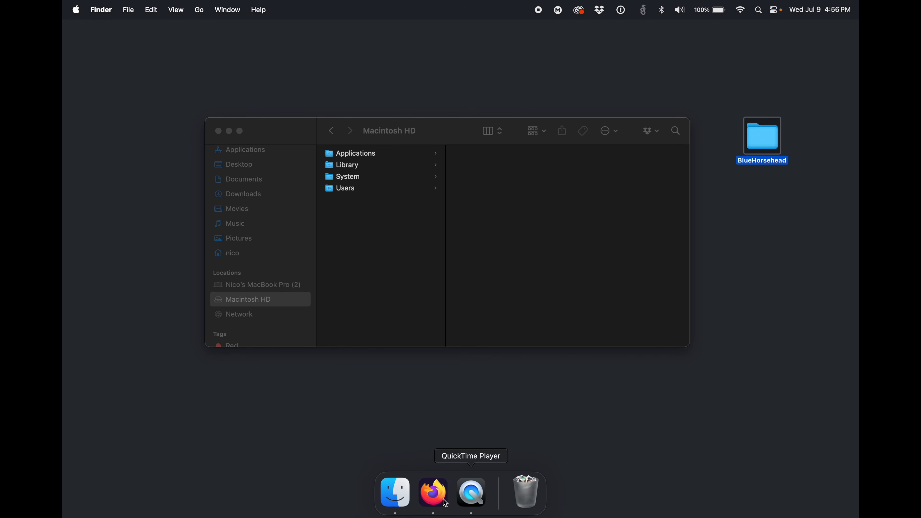
{"action": "left_click", "coordinate": [440, 490]}
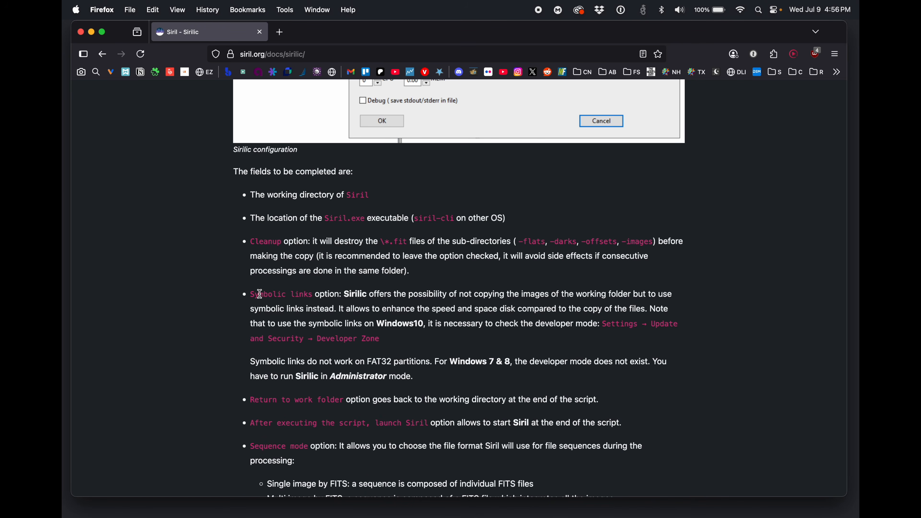
{"action": "left_click_drag", "start_coordinate": [251, 294], "coordinate": [461, 342]}
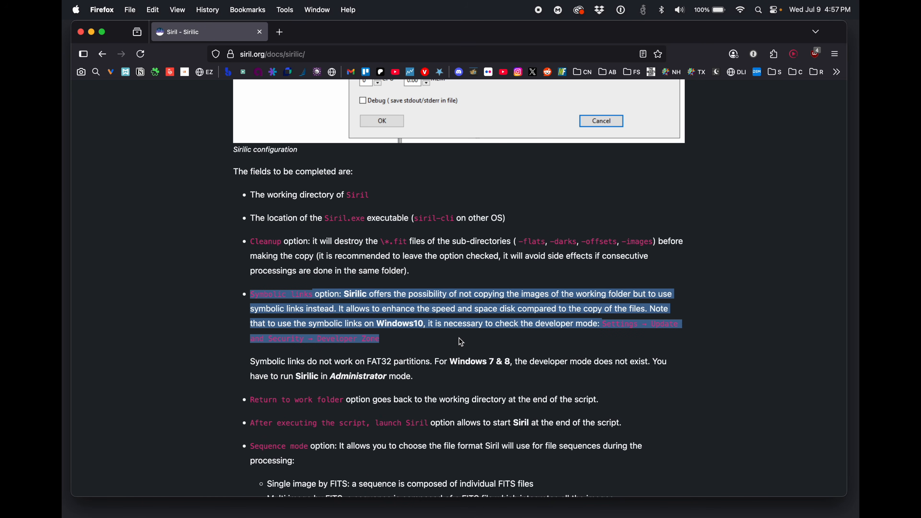
{"action": "left_click", "coordinate": [458, 338]}
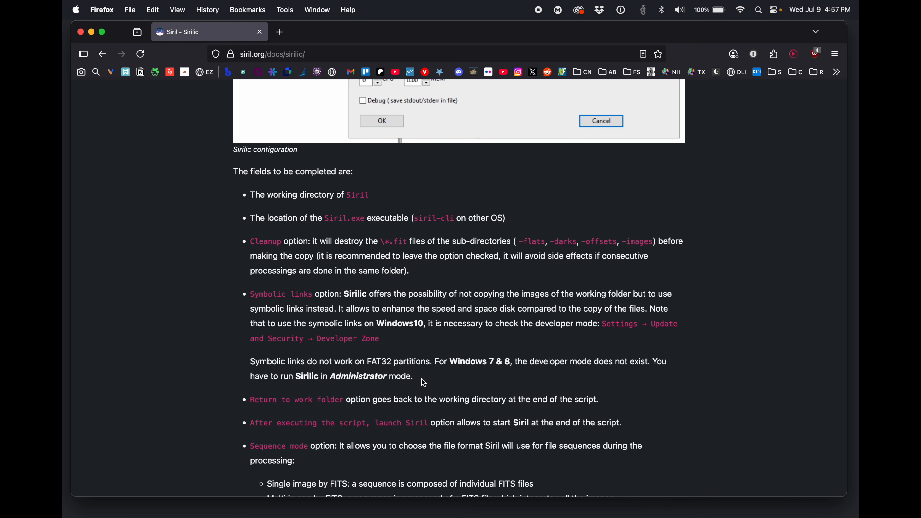
{"action": "left_click_drag", "start_coordinate": [423, 382], "coordinate": [253, 324]}
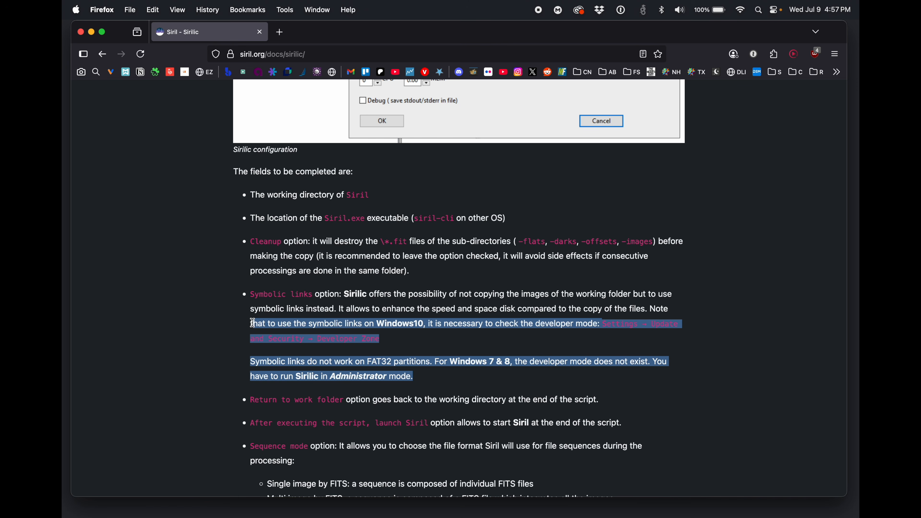
{"action": "left_click", "coordinate": [404, 318]}
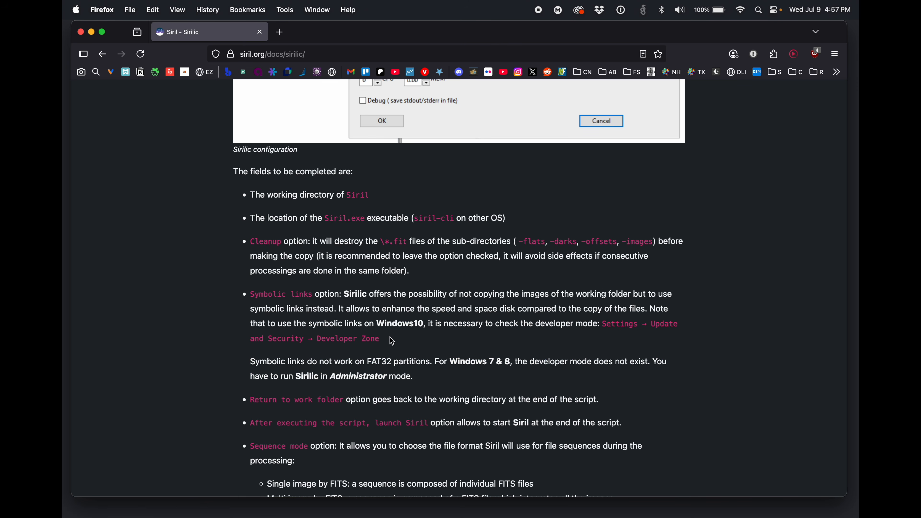
{"action": "key", "text": "super+h"}
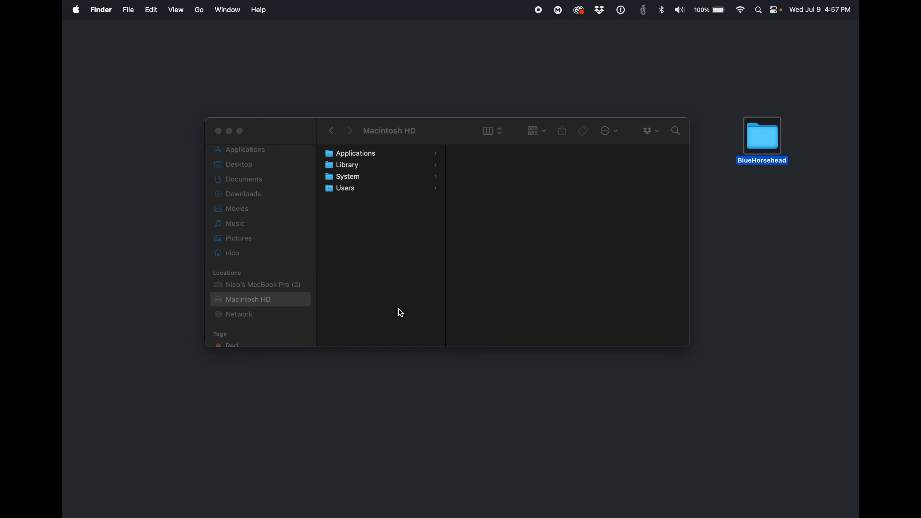
Close the Macintosh HD window, view the contents of the X10 Pro external drive, and close its window.
{"action": "left_click", "coordinate": [219, 131]}
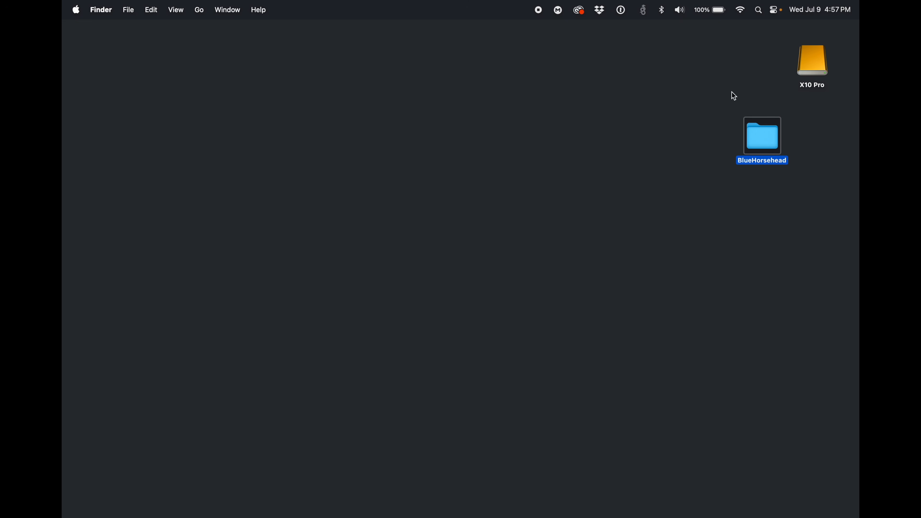
{"action": "double_click", "coordinate": [814, 60]}
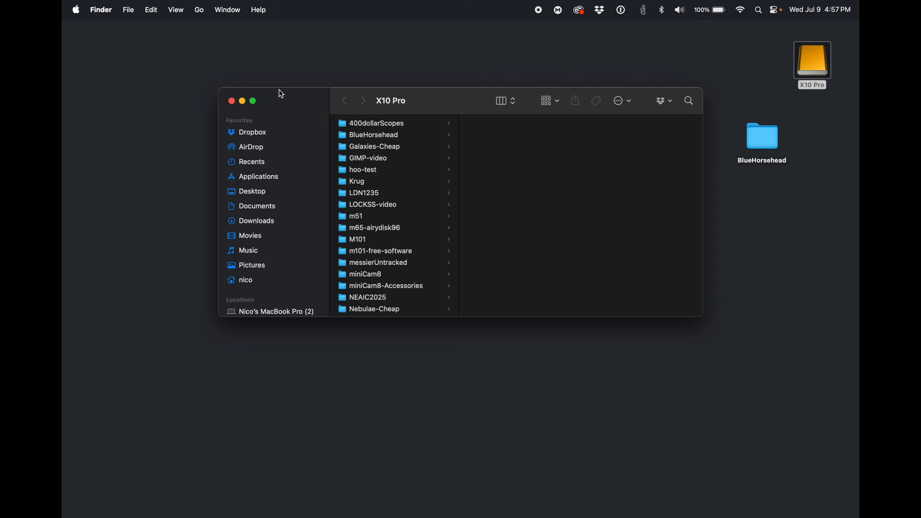
{"action": "left_click", "coordinate": [231, 101]}
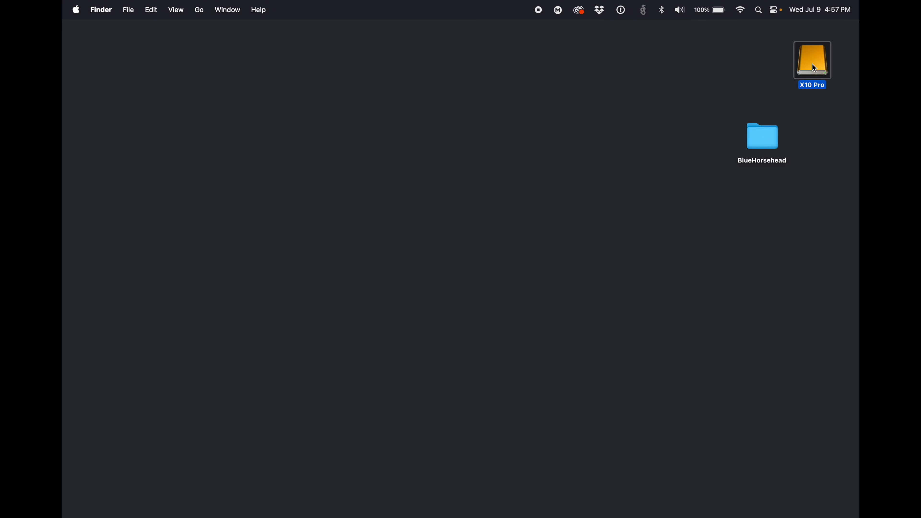
Check the available space of the X10 Pro drive in its info window, close that window, and eject the drive.
{"action": "key", "text": "super+i"}
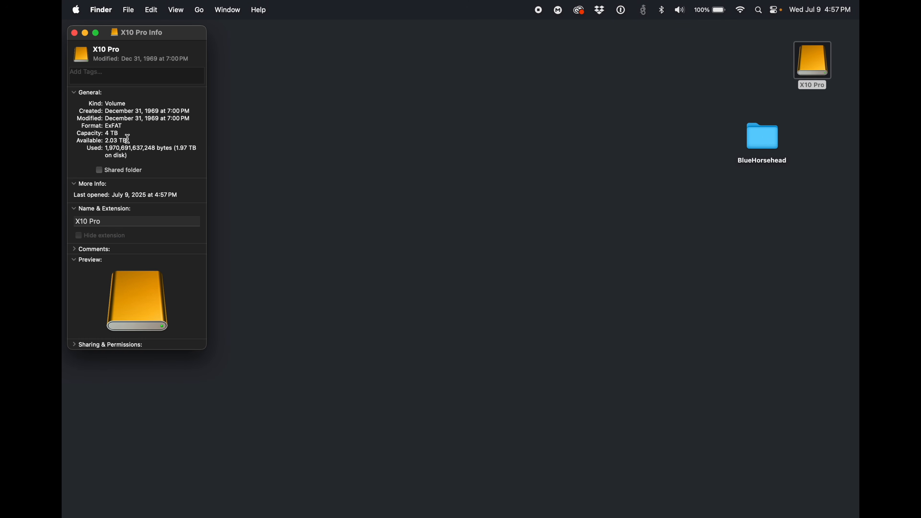
{"action": "left_click_drag", "start_coordinate": [127, 139], "coordinate": [103, 140]}
{"action": "left_click", "coordinate": [75, 33]}
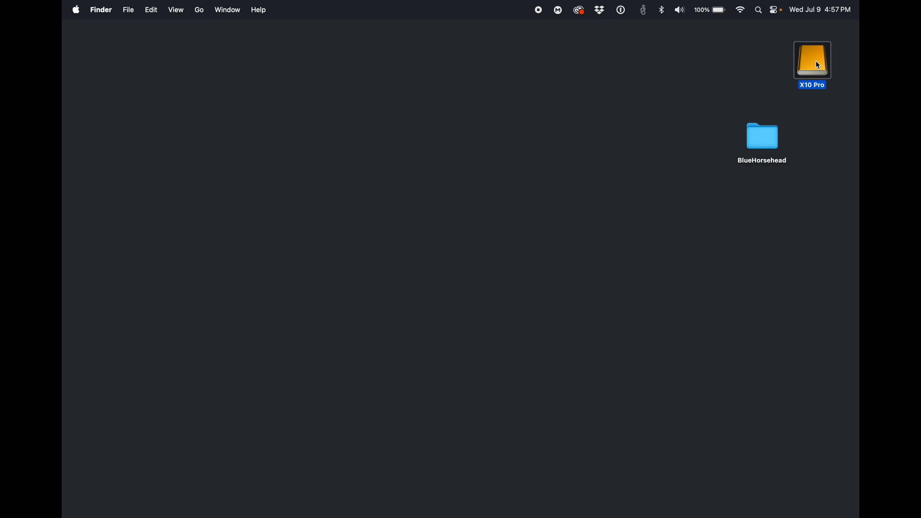
{"action": "key", "text": "super+e"}
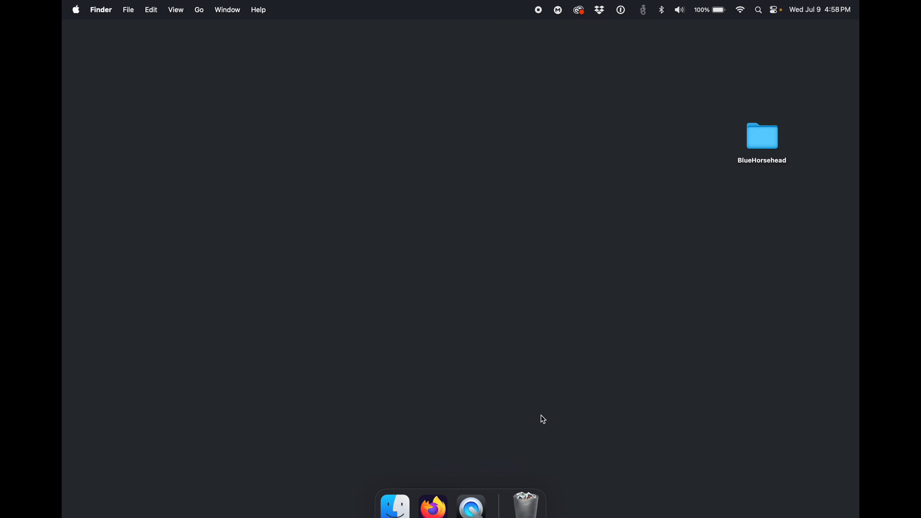
Find Siril with a Spotlight search and launch it.
{"action": "key", "text": "super+space"}
{"action": "type", "text": "sil"}
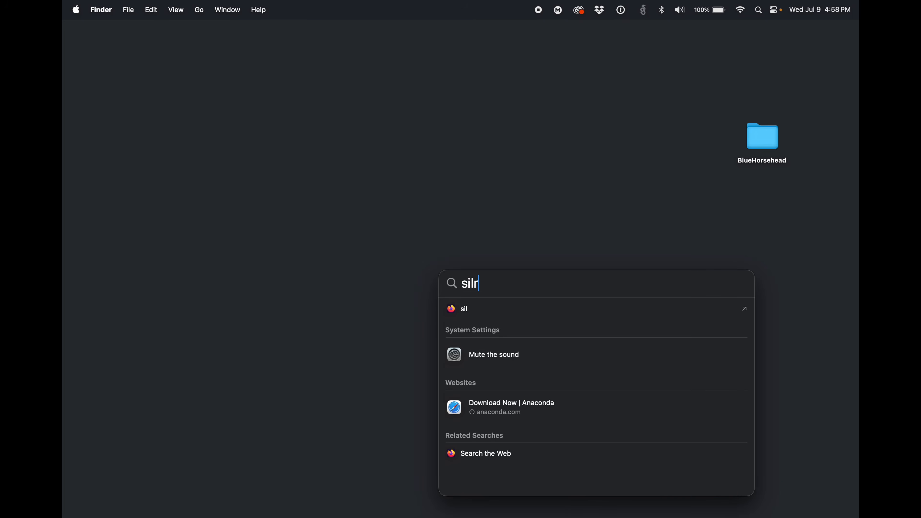
{"action": "key", "text": "BackSpace"}
{"action": "key", "text": "BackSpace"}
{"action": "type", "text": "iril"}
{"action": "key", "text": "Return"}
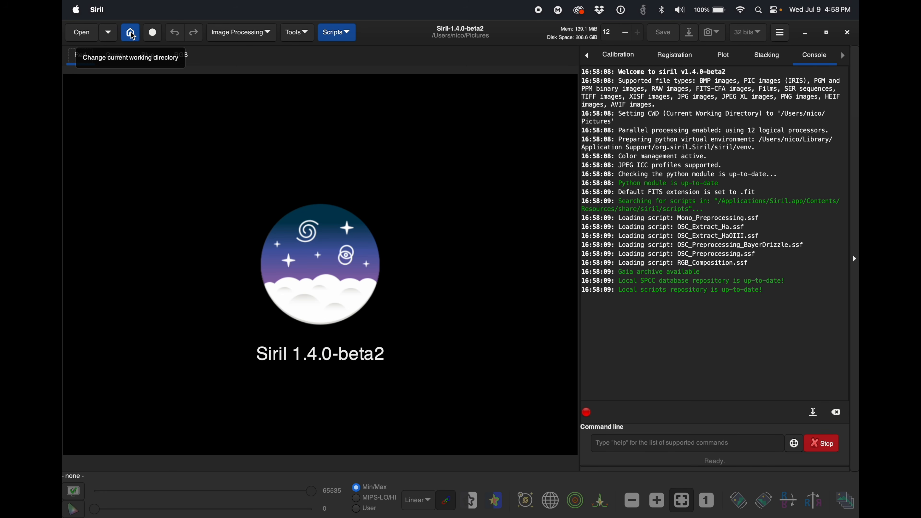
Change Siril's current working directory to the BlueHorsehead folder on the Desktop.
{"action": "left_click", "coordinate": [131, 33]}
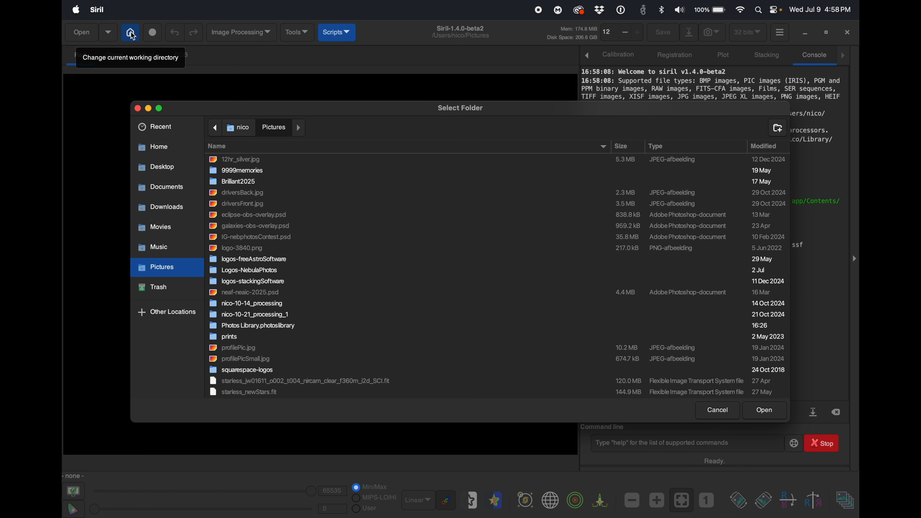
{"action": "left_click", "coordinate": [160, 171]}
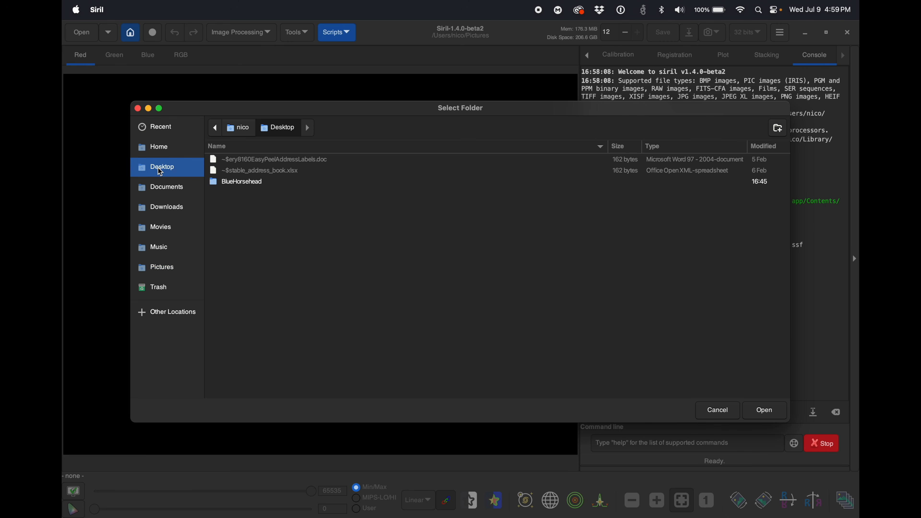
{"action": "left_click", "coordinate": [234, 182]}
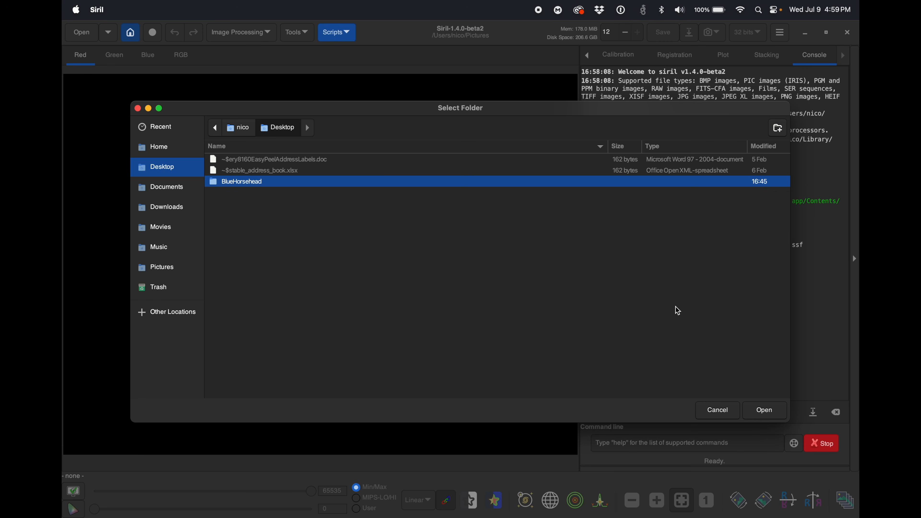
{"action": "left_click", "coordinate": [766, 411]}
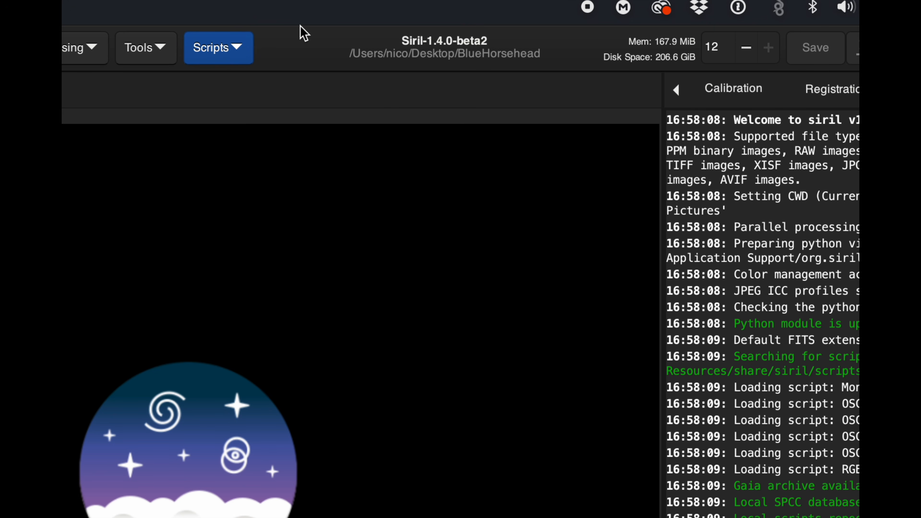
Run the OSC_Preprocessing.ssf Siril script on the BlueHorsehead working directory.
{"action": "left_click", "coordinate": [237, 51]}
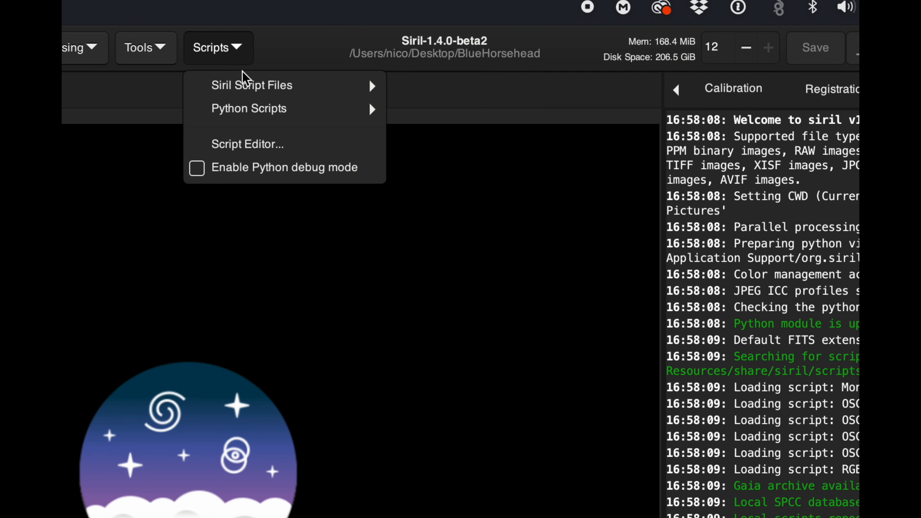
{"action": "mouse_move", "coordinate": [246, 85]}
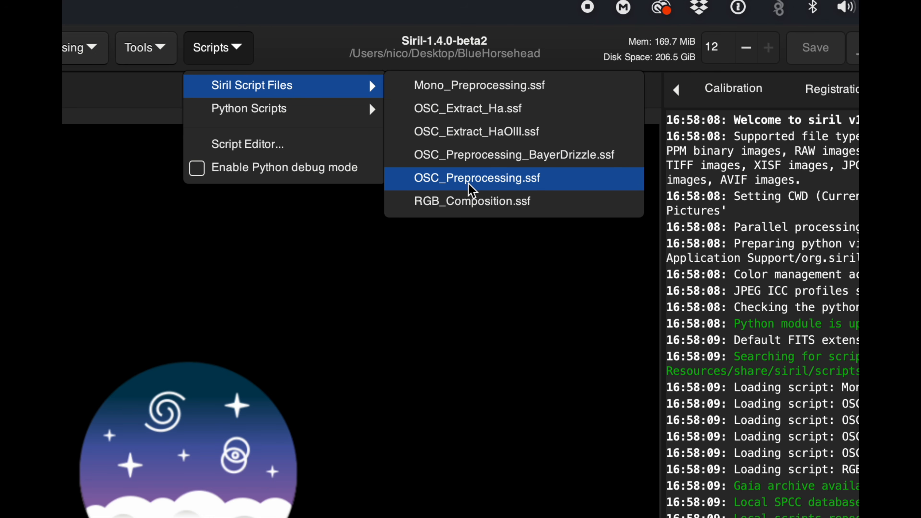
{"action": "left_click", "coordinate": [470, 190]}
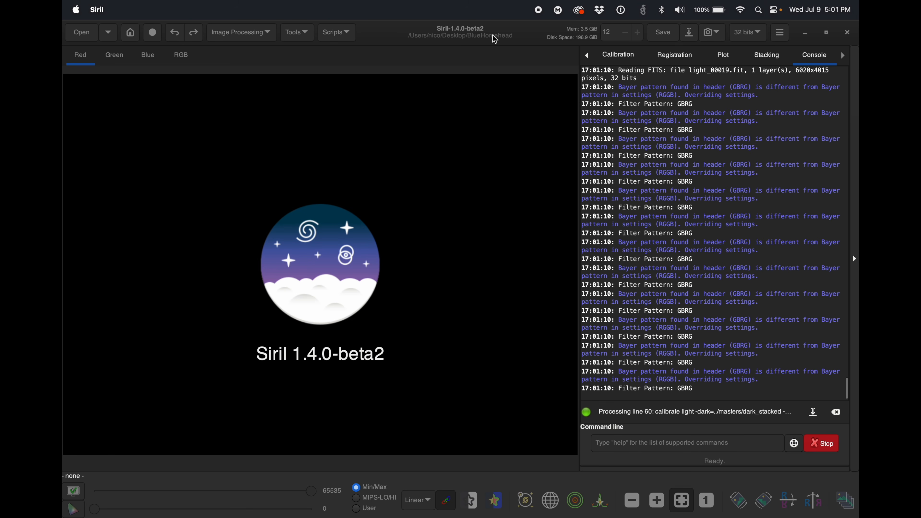
Hide Siril to view the BlueHorsehead folder while the script runs, and check the script's total execution time in the console.
{"action": "key", "text": "super+h"}
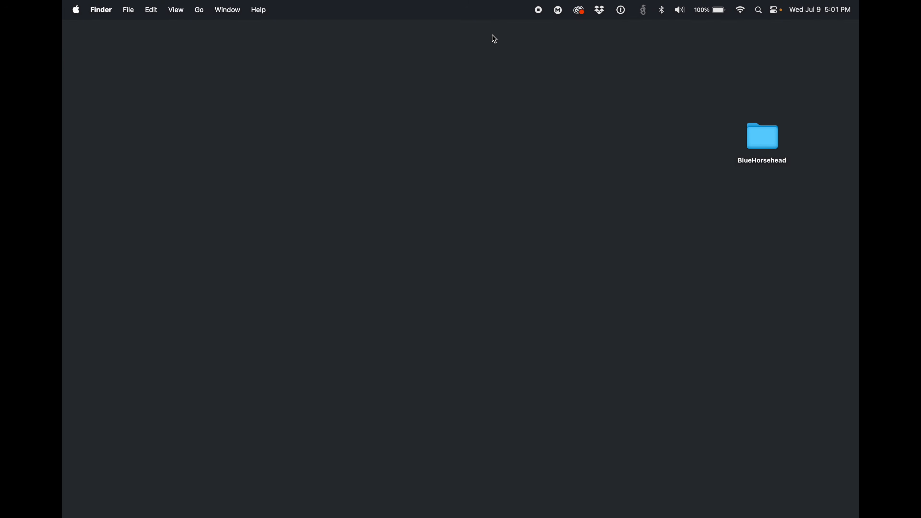
{"action": "double_click", "coordinate": [769, 141]}
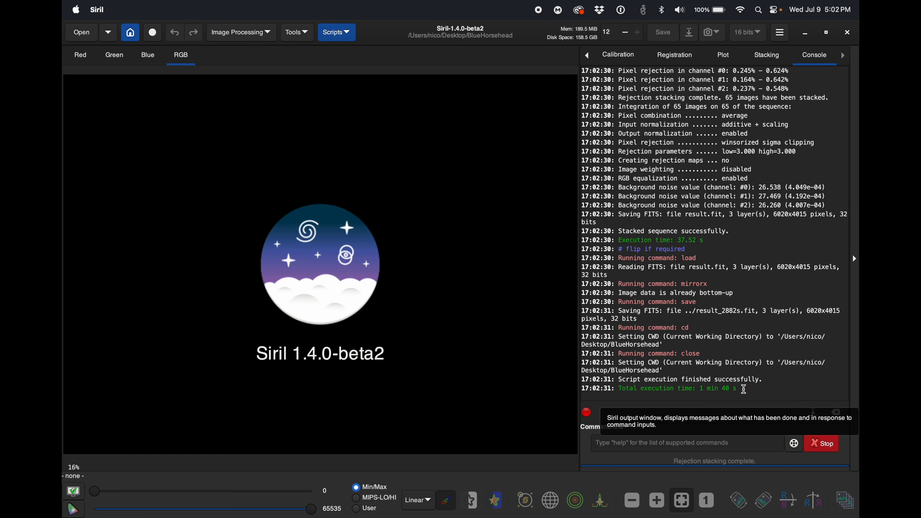
{"action": "left_click_drag", "start_coordinate": [743, 389], "coordinate": [619, 388]}
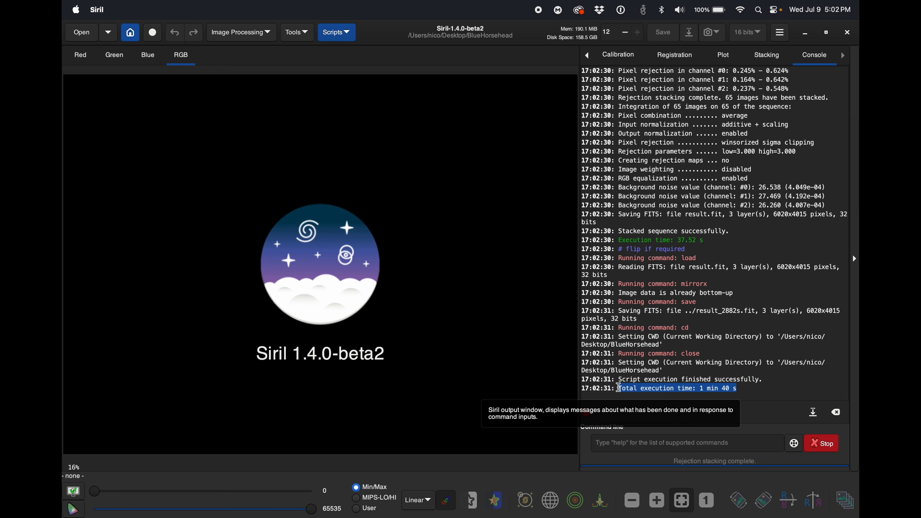
{"action": "left_click", "coordinate": [675, 362]}
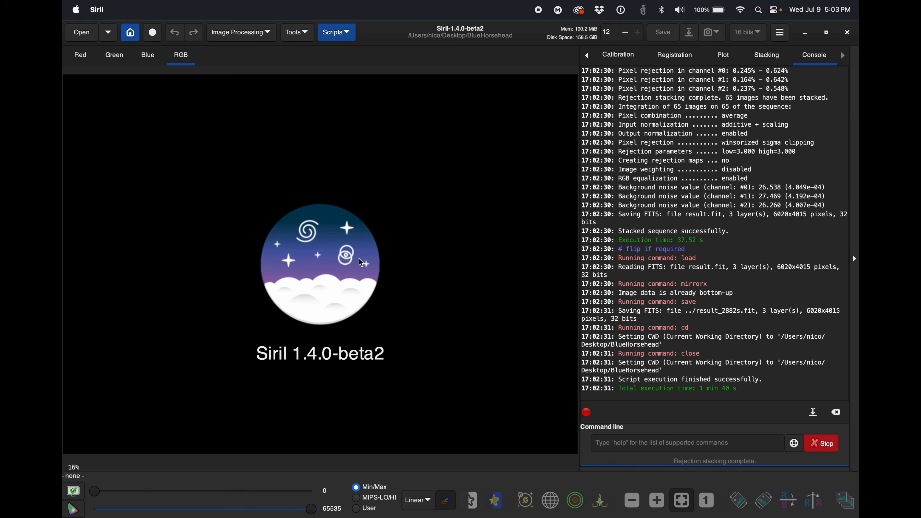
Open the stacked image result_2882s.fit from the BlueHorsehead folder.
{"action": "left_click", "coordinate": [88, 39]}
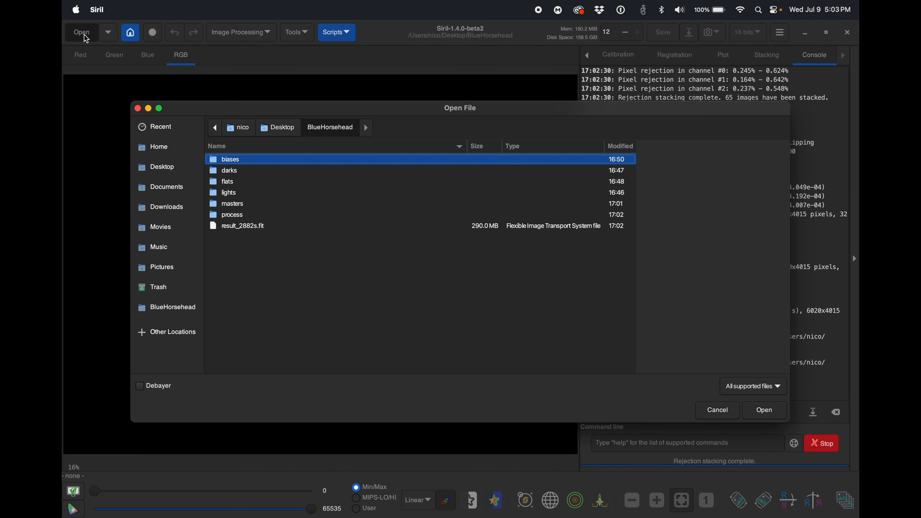
{"action": "left_click", "coordinate": [252, 229]}
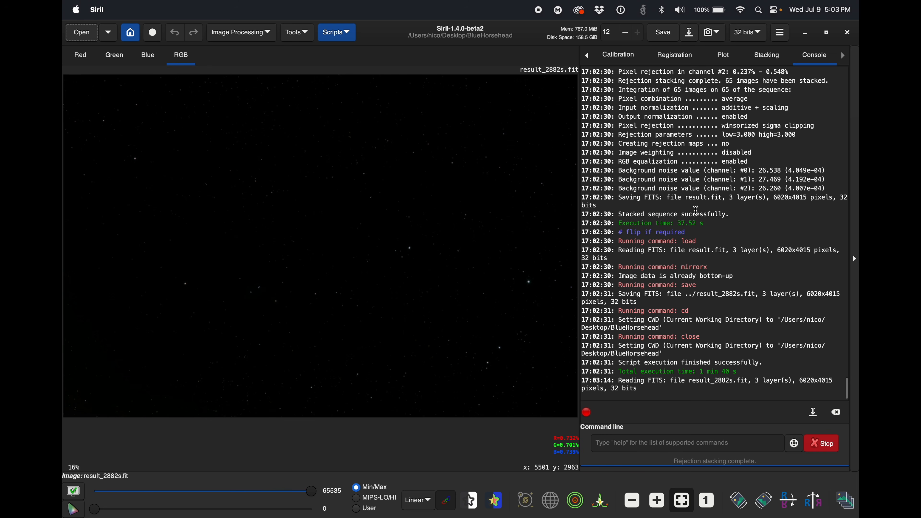
Convert the stack's total exposure to minutes by calculating 2882/60 in Spotlight, and dismiss the search.
{"action": "left_click", "coordinate": [759, 10]}
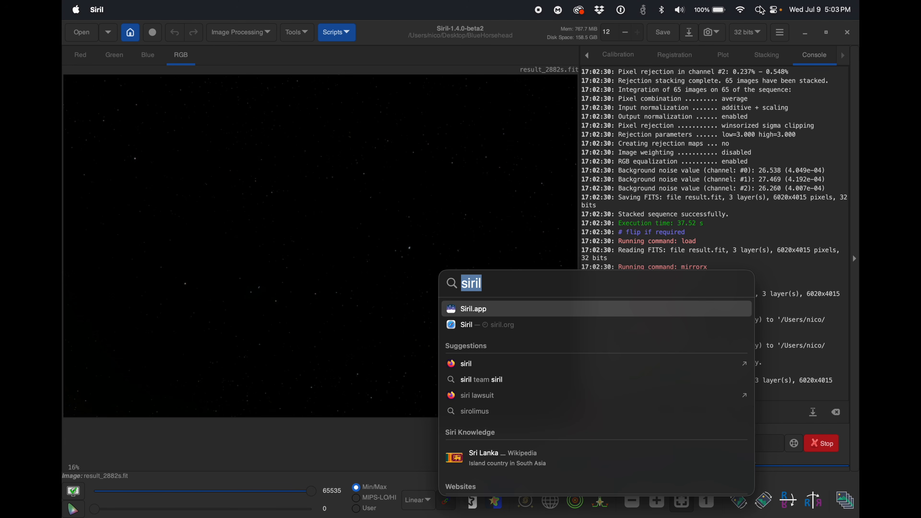
{"action": "type", "text": "2882"}
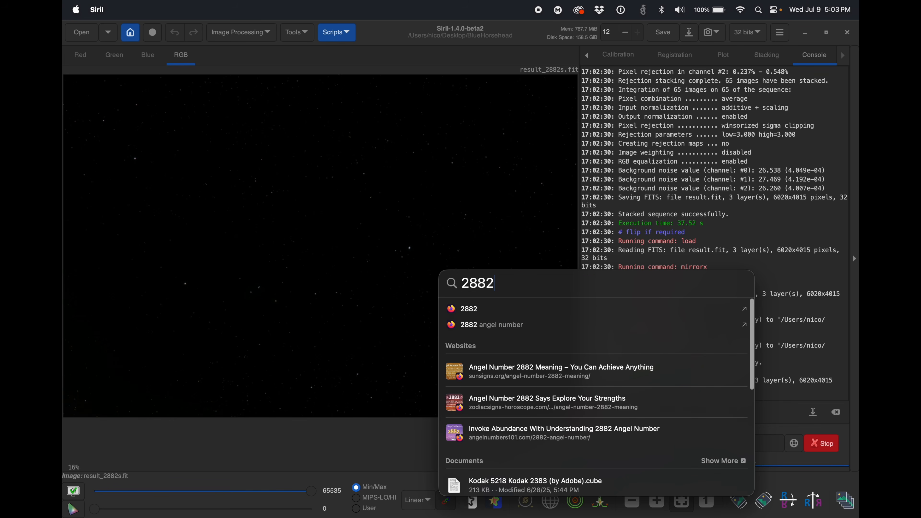
{"action": "type", "text": "/60"}
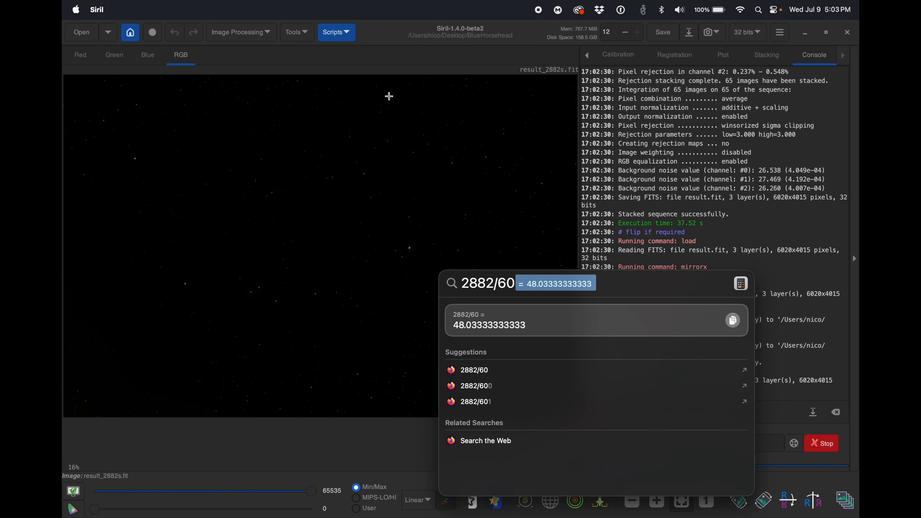
{"action": "left_click", "coordinate": [299, 447]}
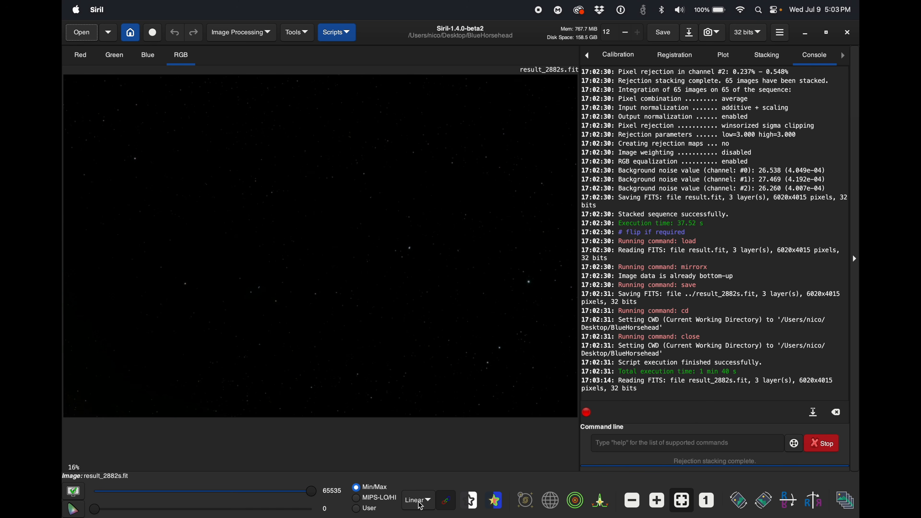
Load result_2882s.fit again, checking its preview in the file selection dialog.
{"action": "left_click", "coordinate": [93, 38]}
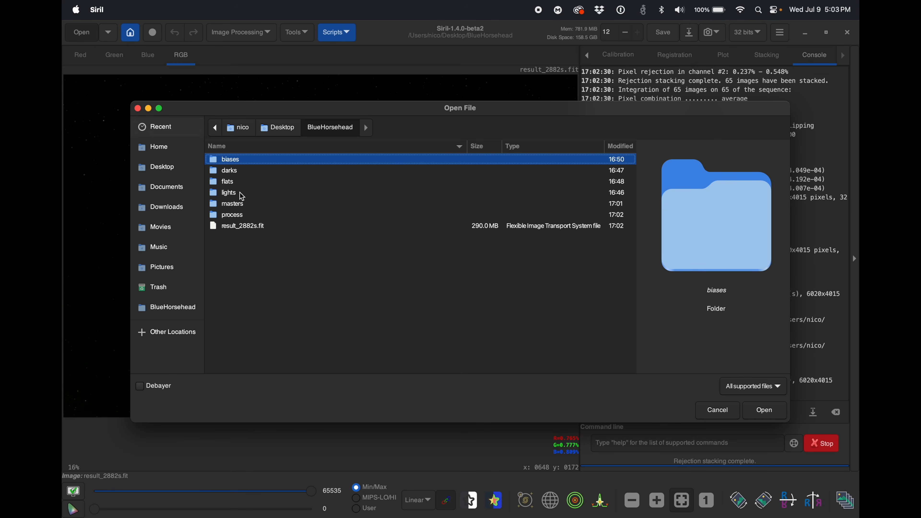
{"action": "left_click", "coordinate": [241, 229]}
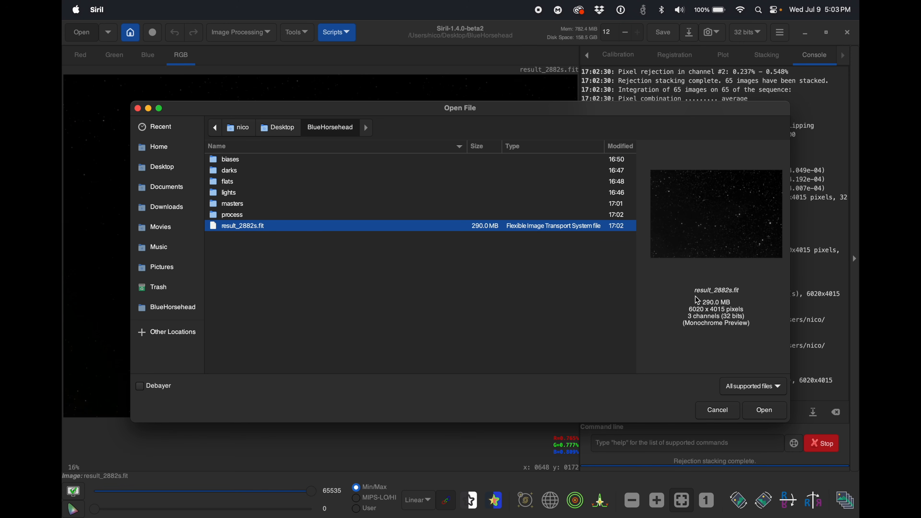
{"action": "left_click", "coordinate": [764, 410]}
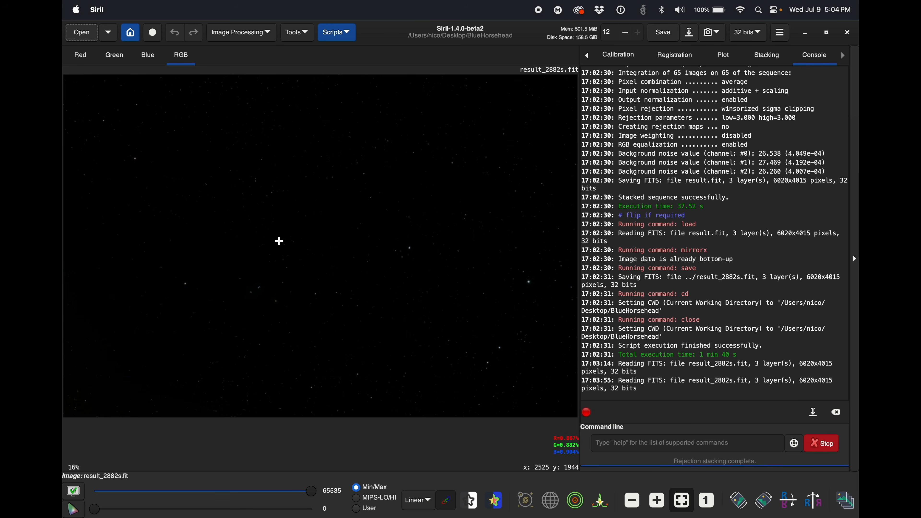
Switch the image display mode from Linear to AutoStretch.
{"action": "left_click", "coordinate": [424, 507]}
{"action": "left_click", "coordinate": [424, 507]}
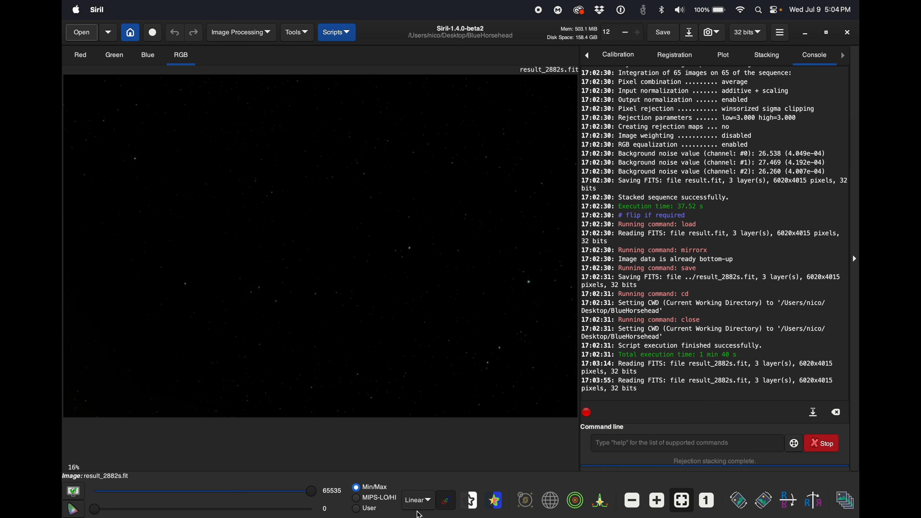
{"action": "left_click", "coordinate": [423, 507]}
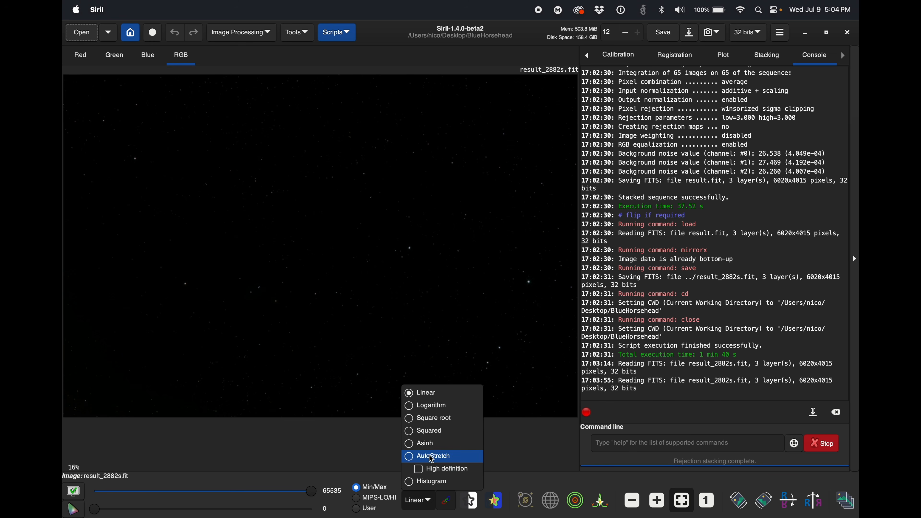
{"action": "left_click", "coordinate": [411, 457]}
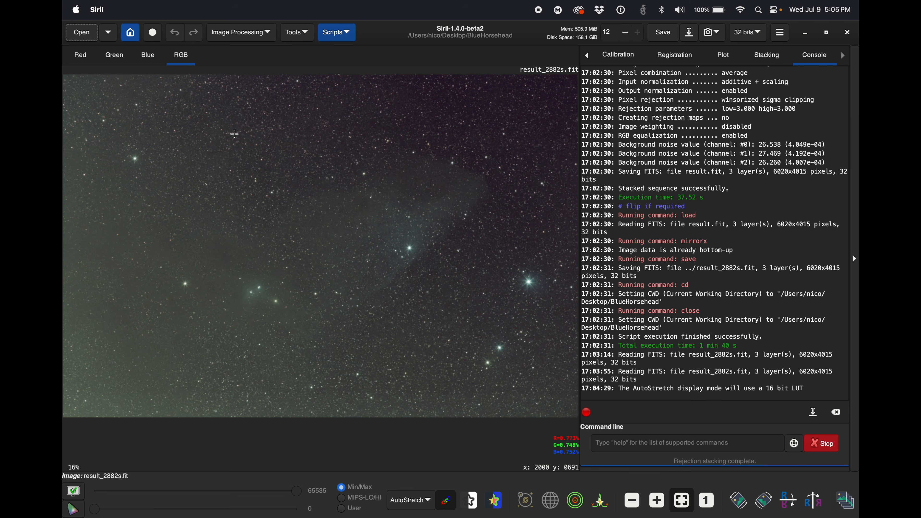
Start Background Extraction and manually place nine samples: at the image's corners, along its edges, and one in the upper middle.
{"action": "left_click", "coordinate": [260, 36]}
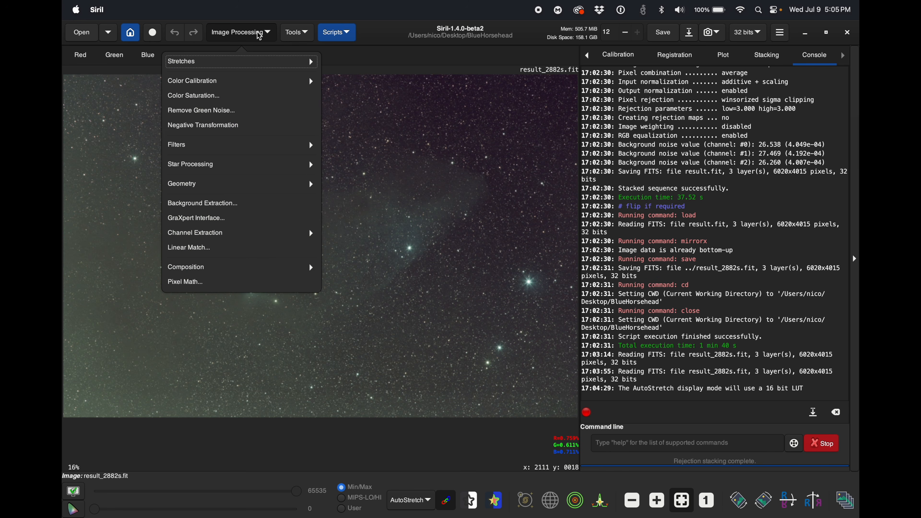
{"action": "left_click", "coordinate": [269, 204]}
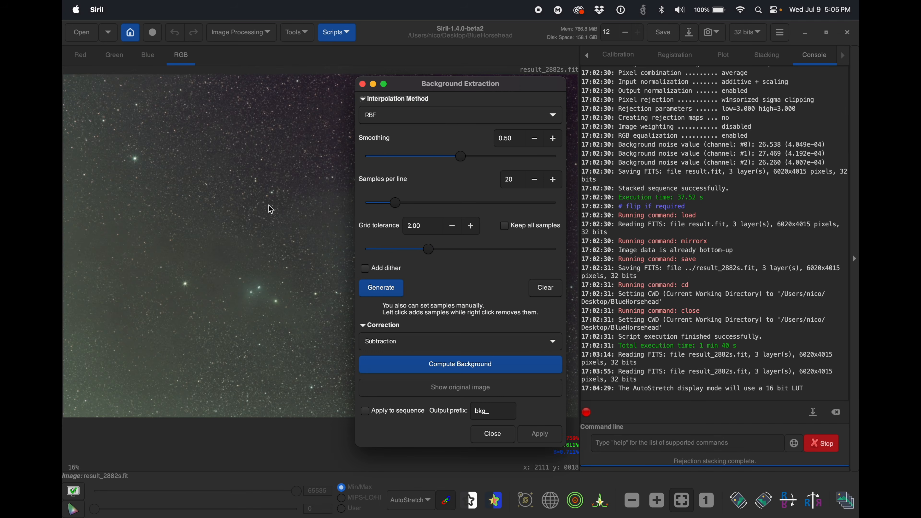
{"action": "left_click_drag", "start_coordinate": [413, 84], "coordinate": [641, 85]}
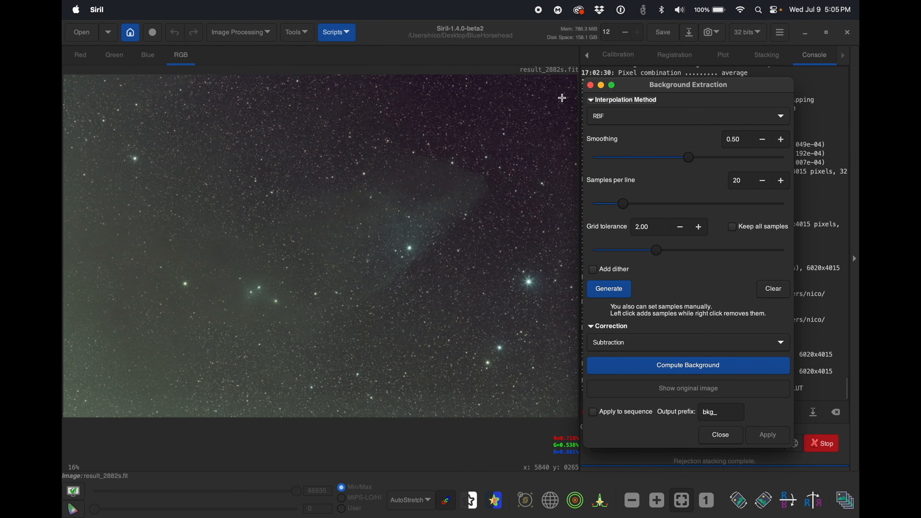
{"action": "left_click", "coordinate": [569, 86]}
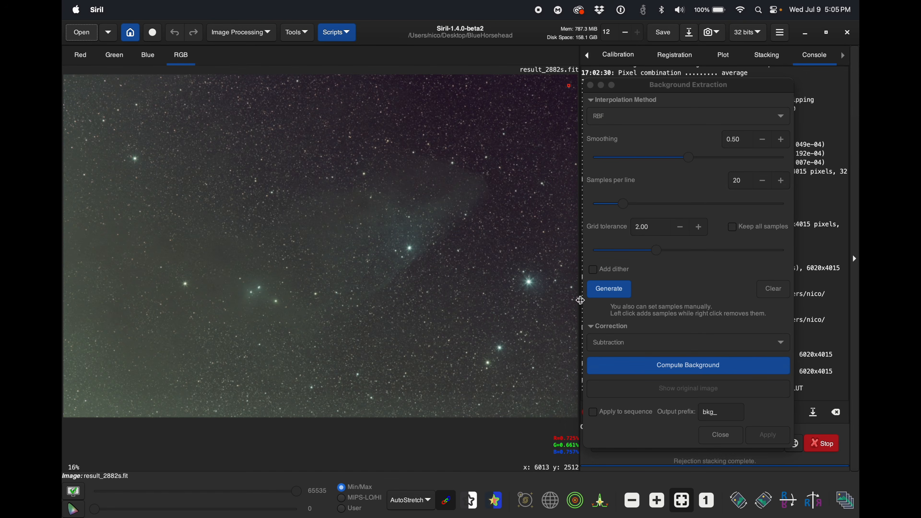
{"action": "left_click", "coordinate": [567, 239]}
{"action": "left_click", "coordinate": [571, 384]}
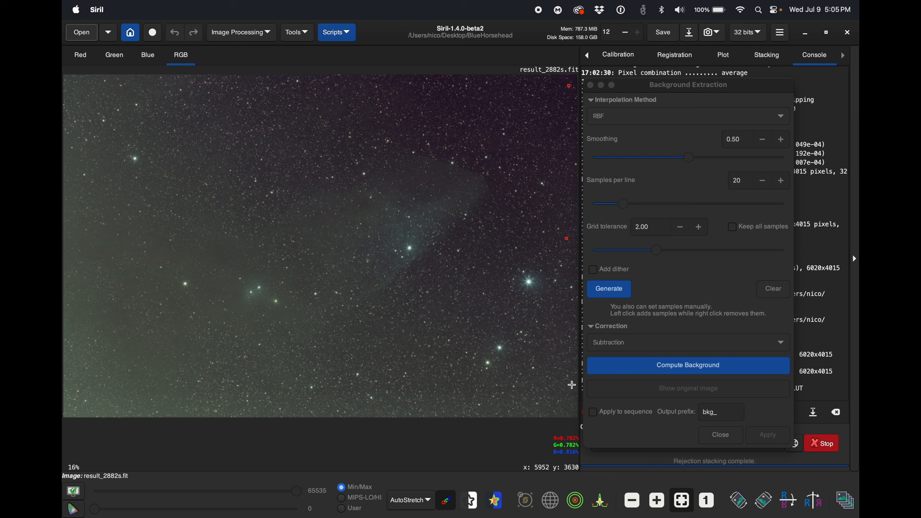
{"action": "left_click", "coordinate": [322, 380]}
{"action": "left_click", "coordinate": [83, 380]}
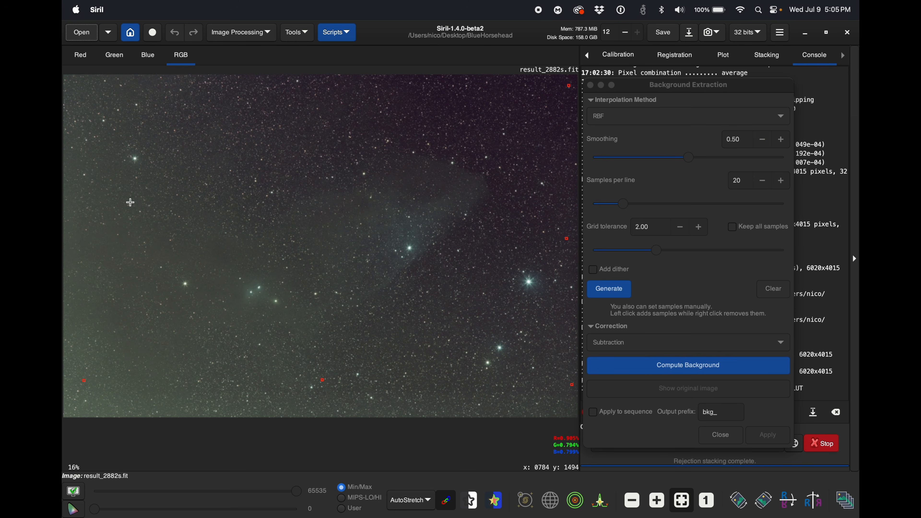
{"action": "left_click", "coordinate": [70, 212]}
{"action": "left_click", "coordinate": [72, 85]}
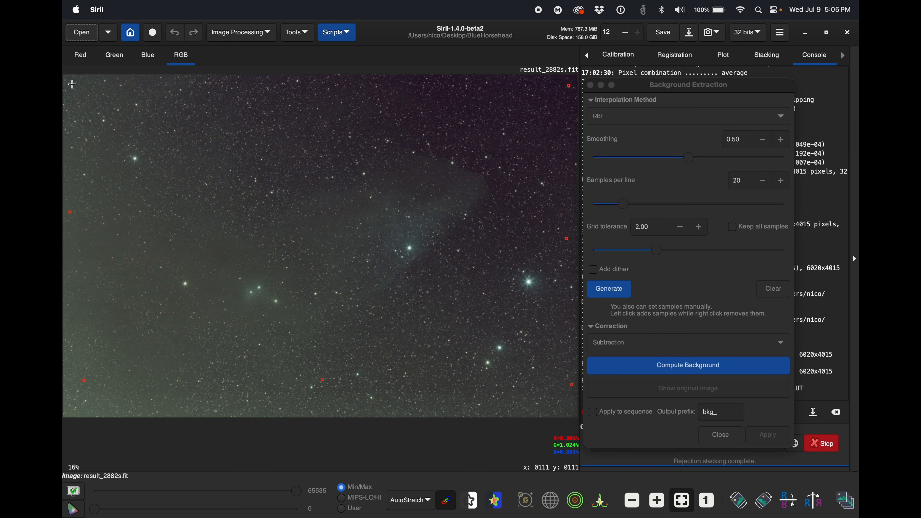
{"action": "left_click", "coordinate": [322, 176]}
{"action": "left_click", "coordinate": [316, 85]}
Set the RBF smoothing to 0.89 and compute the background with Subtraction correction.
{"action": "mouse_move", "coordinate": [692, 162]}
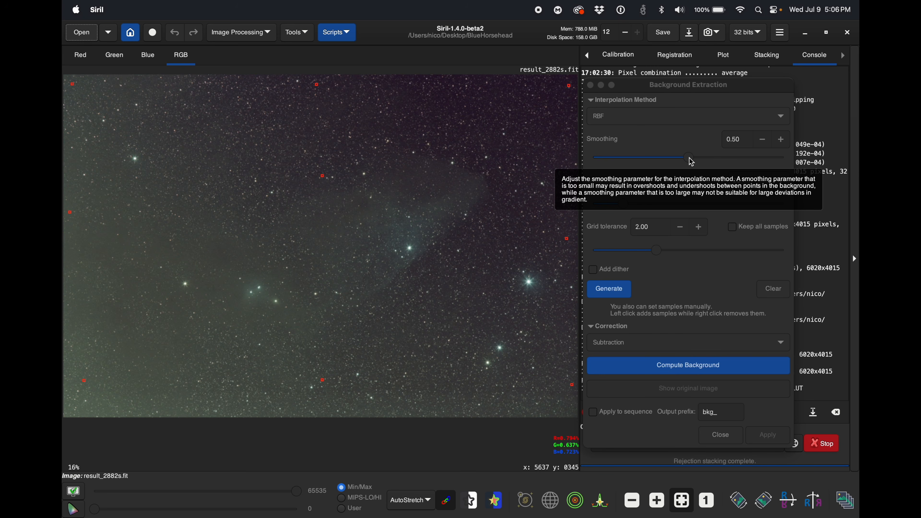
{"action": "left_click_drag", "start_coordinate": [692, 163], "coordinate": [761, 162]}
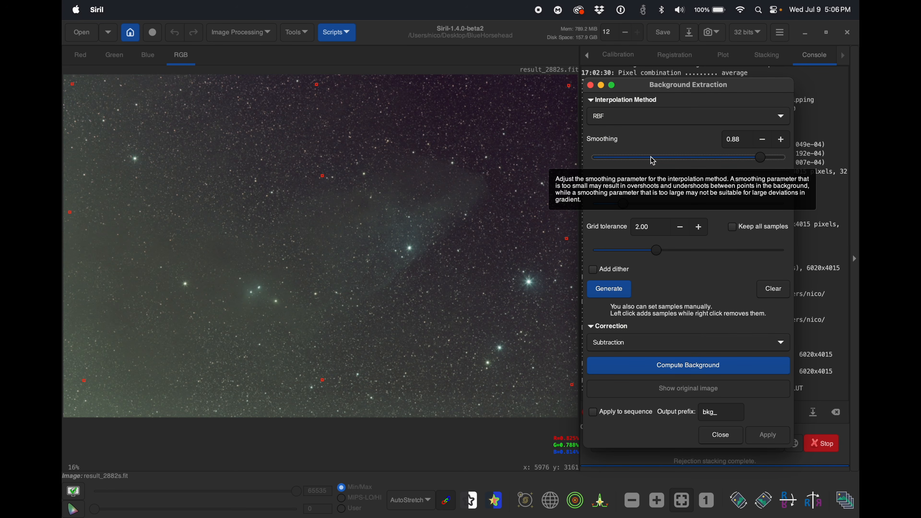
{"action": "left_click_drag", "start_coordinate": [761, 160], "coordinate": [763, 161]}
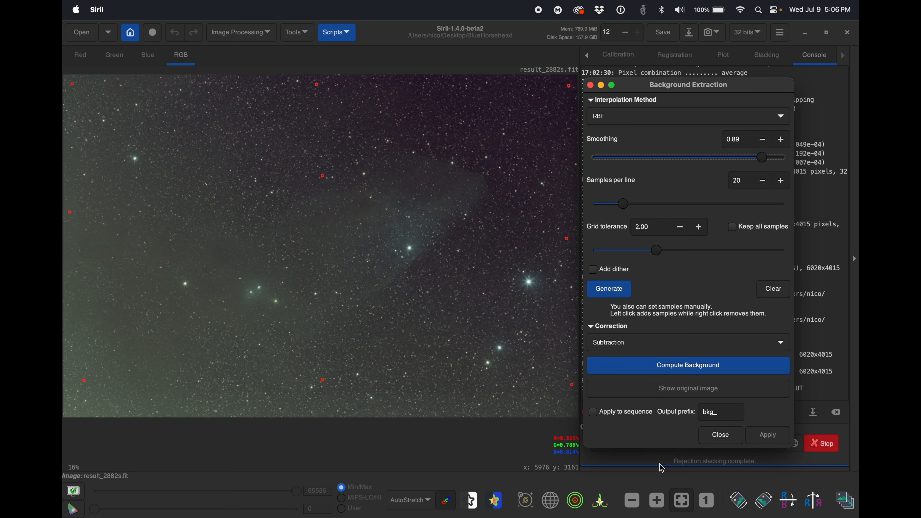
{"action": "left_click", "coordinate": [706, 366]}
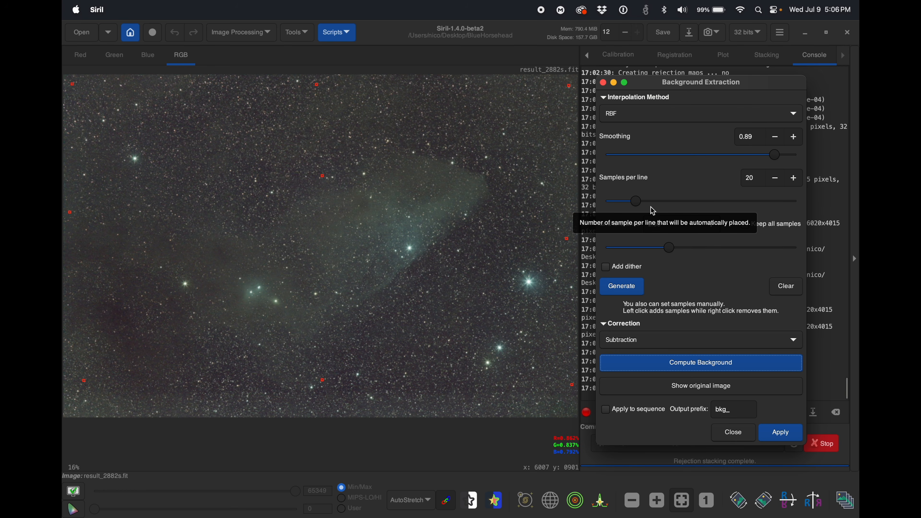
Try shifting the upper and middle right-edge samples inward, recompute the background, and close Background Extraction without applying it.
{"action": "left_click", "coordinate": [568, 237]}
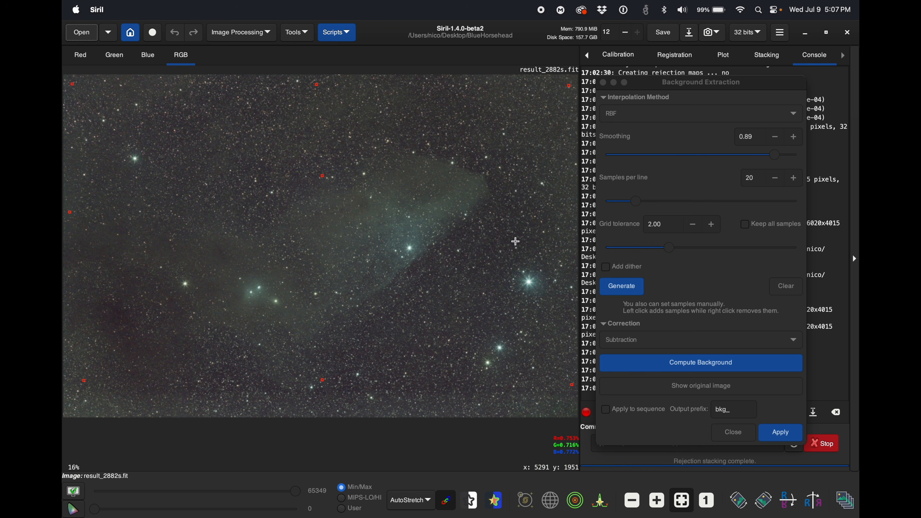
{"action": "left_click", "coordinate": [516, 241]}
{"action": "left_click", "coordinate": [557, 130]}
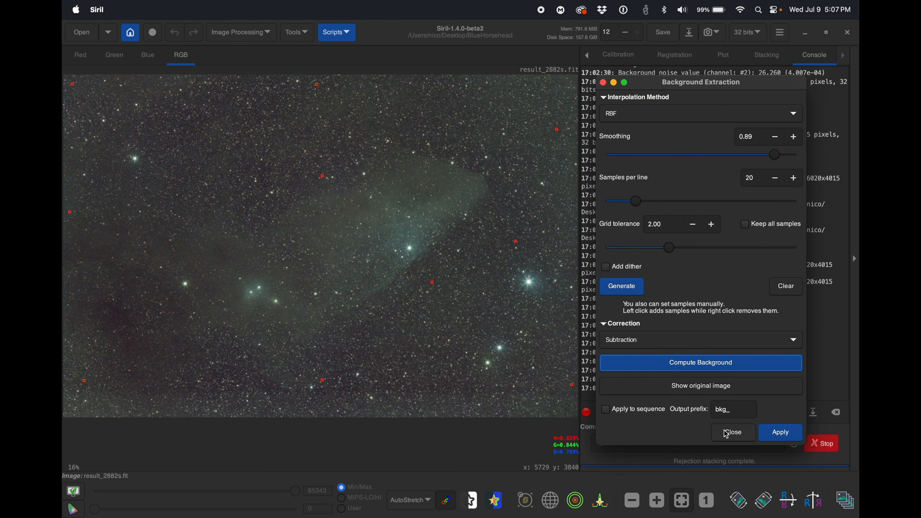
{"action": "left_click", "coordinate": [731, 434]}
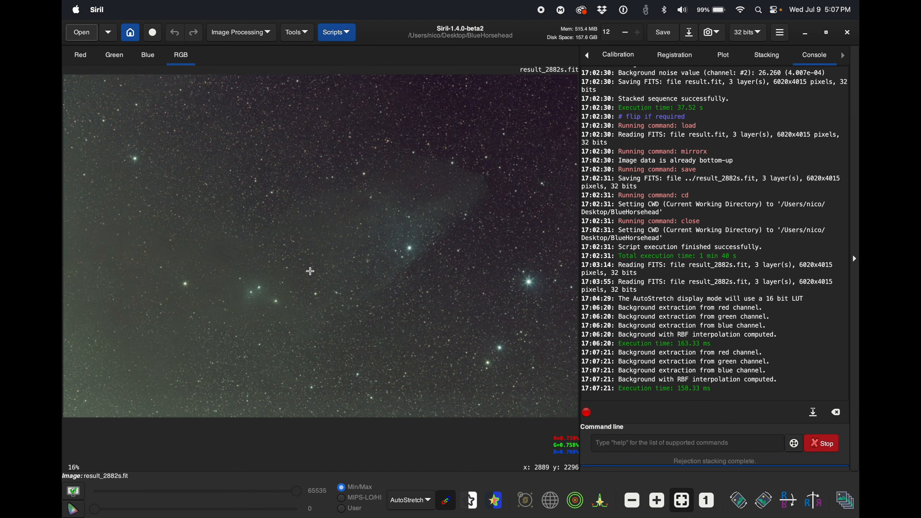
Review the background extraction options in the built-in GraXpert interface and close it without applying anything.
{"action": "left_click", "coordinate": [295, 33]}
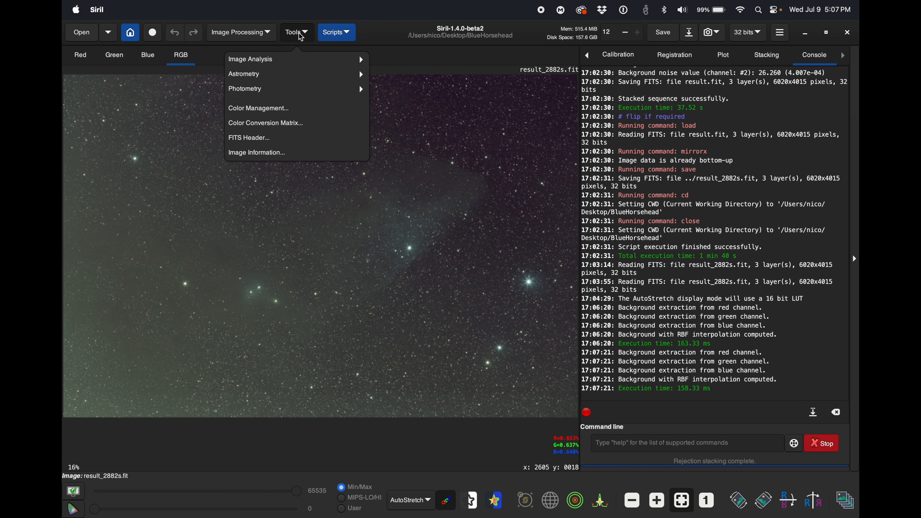
{"action": "left_click", "coordinate": [253, 32]}
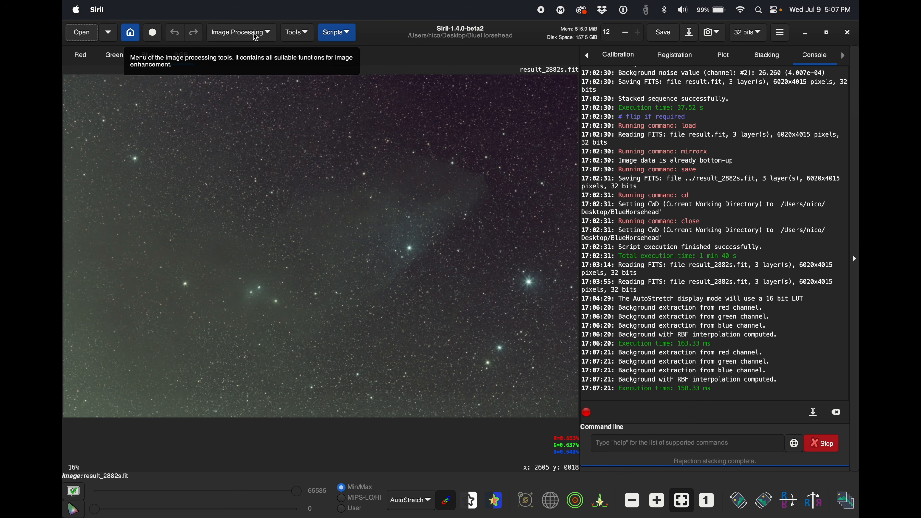
{"action": "left_click", "coordinate": [254, 33]}
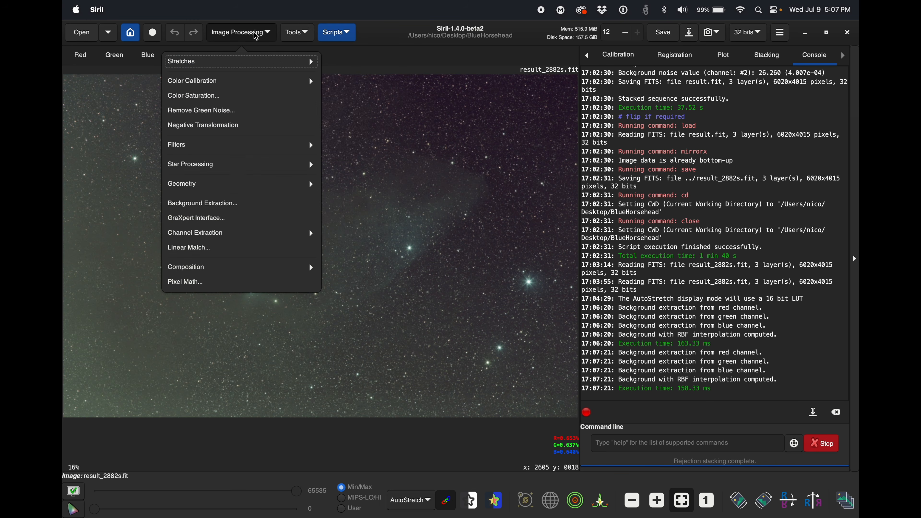
{"action": "left_click", "coordinate": [206, 218]}
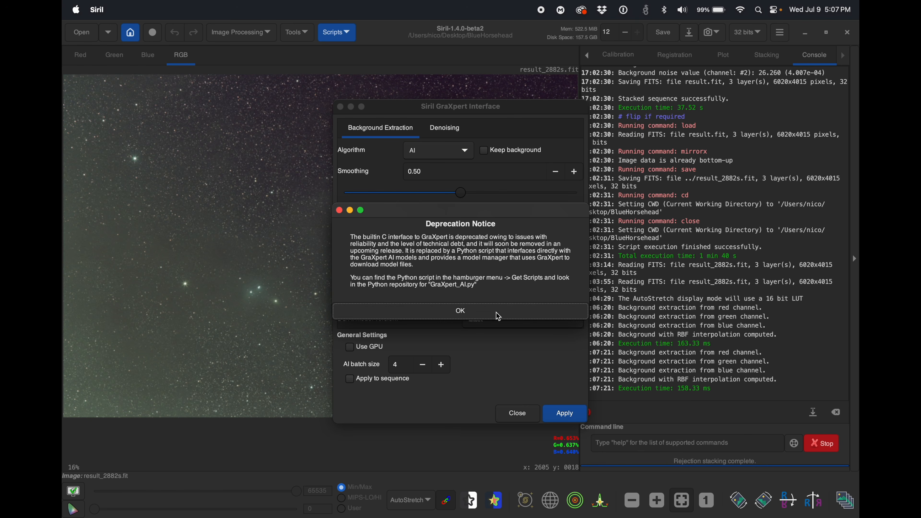
{"action": "left_click", "coordinate": [488, 310]}
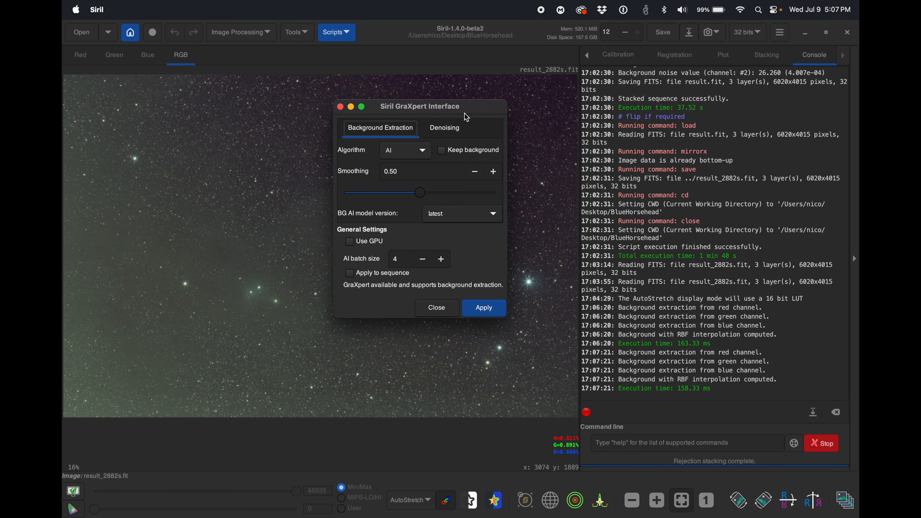
{"action": "left_click_drag", "start_coordinate": [468, 107], "coordinate": [623, 161]}
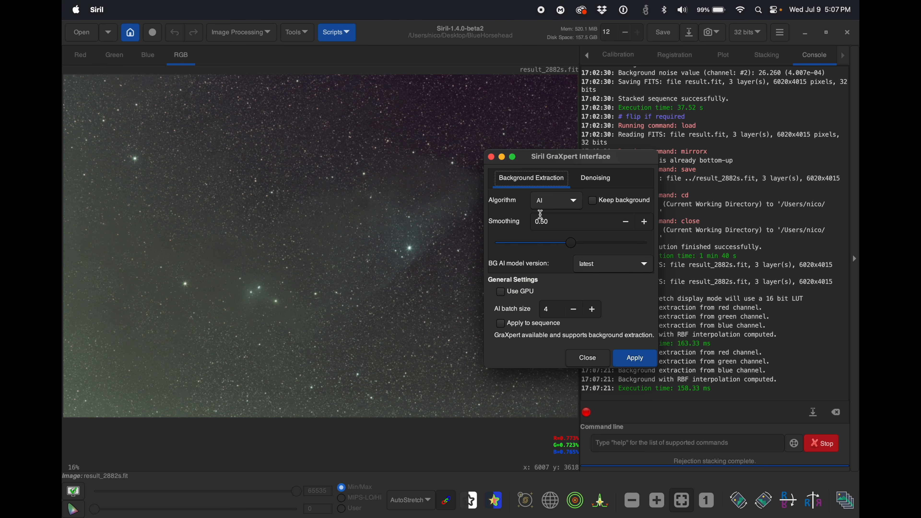
{"action": "left_click", "coordinate": [584, 359]}
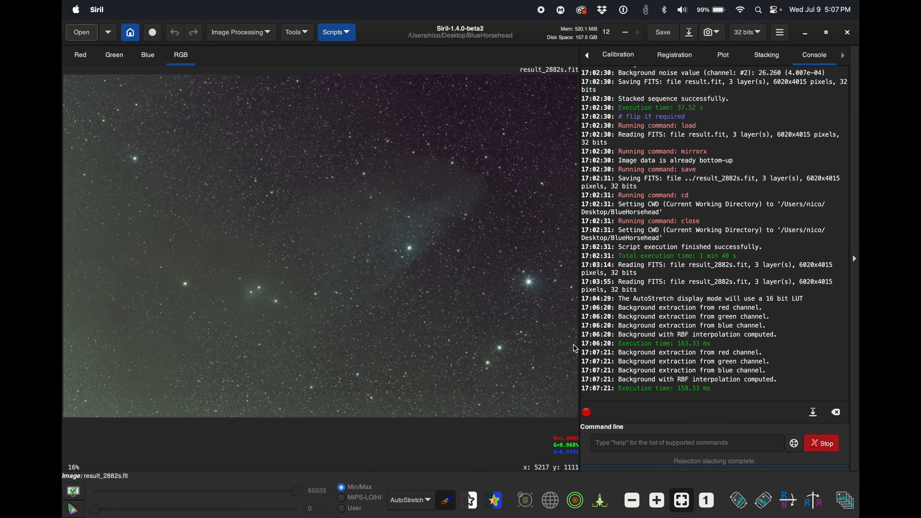
{"action": "left_click", "coordinate": [242, 33]}
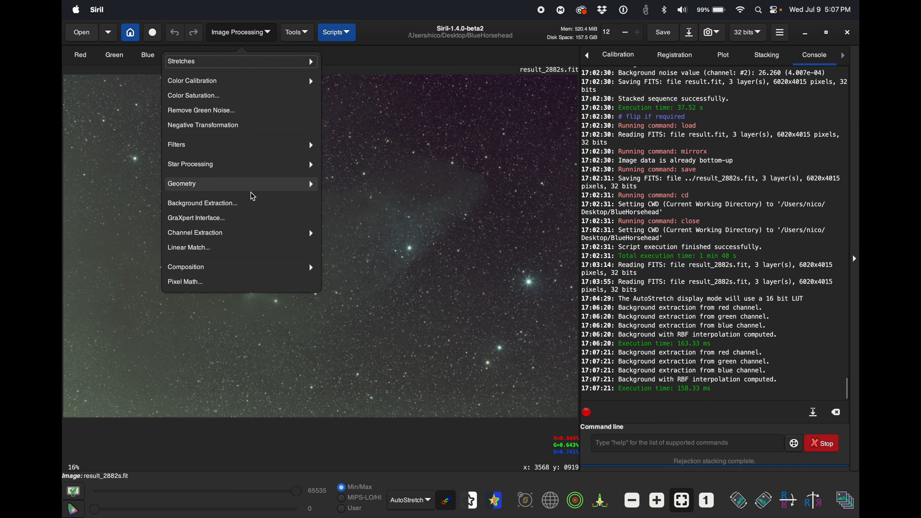
{"action": "left_click", "coordinate": [247, 226]}
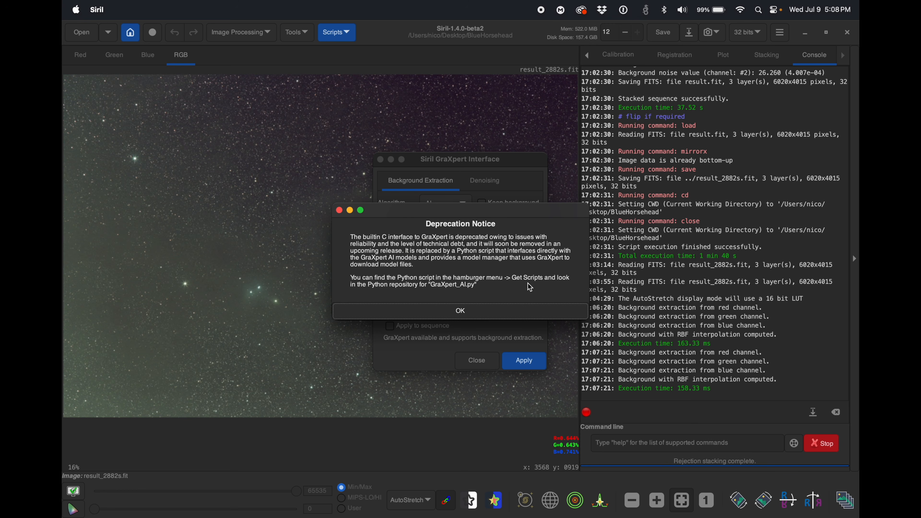
{"action": "left_click", "coordinate": [466, 312]}
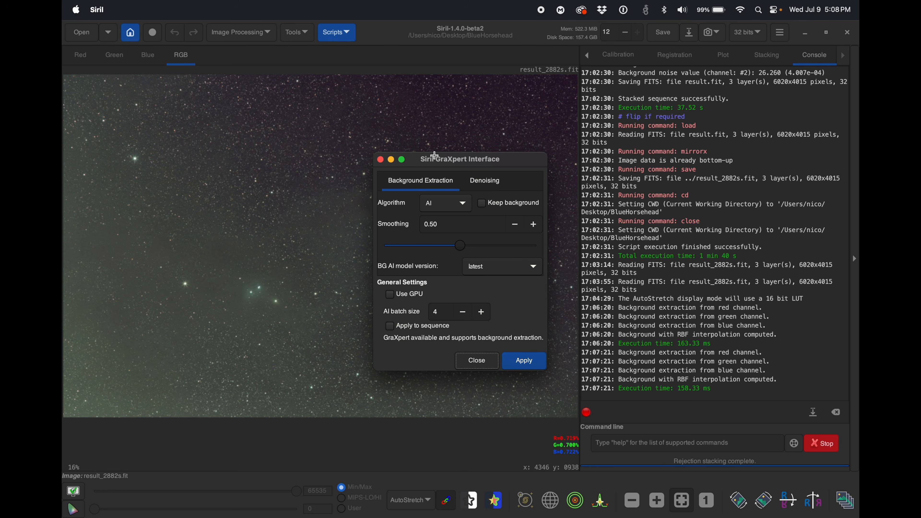
{"action": "left_click_drag", "start_coordinate": [436, 164], "coordinate": [635, 144]}
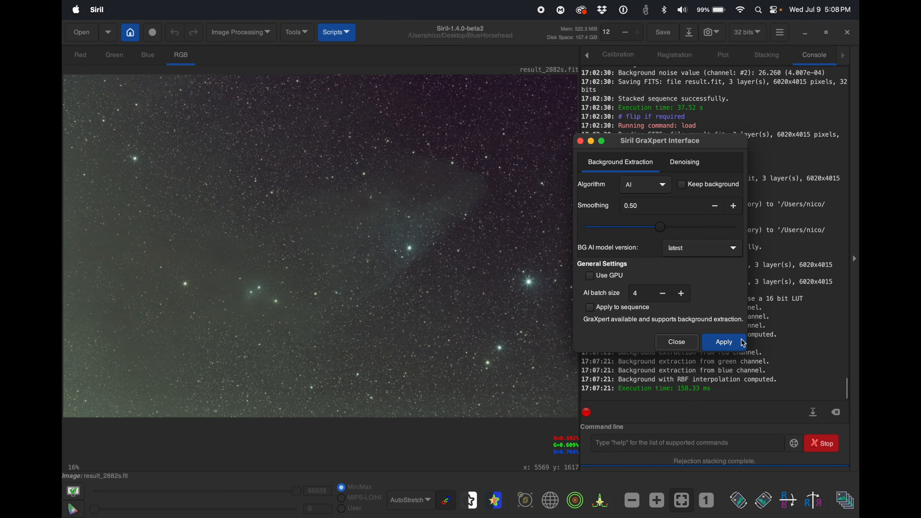
{"action": "left_click", "coordinate": [678, 342]}
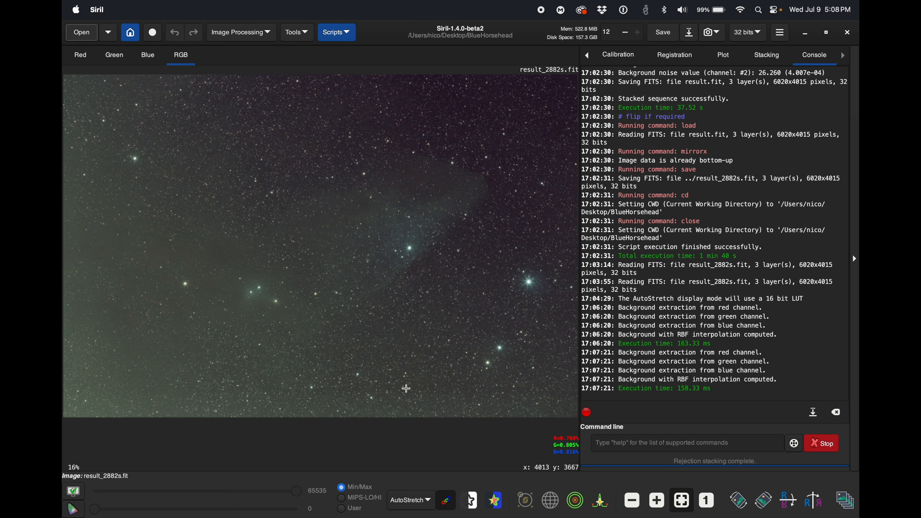
Launch the standalone GraXpert application and dismiss its beta release notice.
{"action": "key", "text": "super+space"}
{"action": "type", "text": "gra"}
{"action": "key", "text": "Return"}
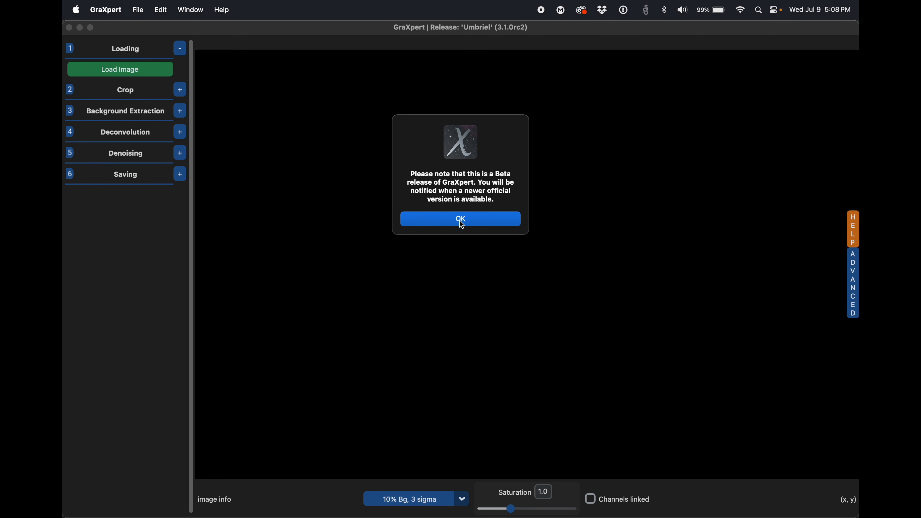
{"action": "left_click", "coordinate": [461, 218]}
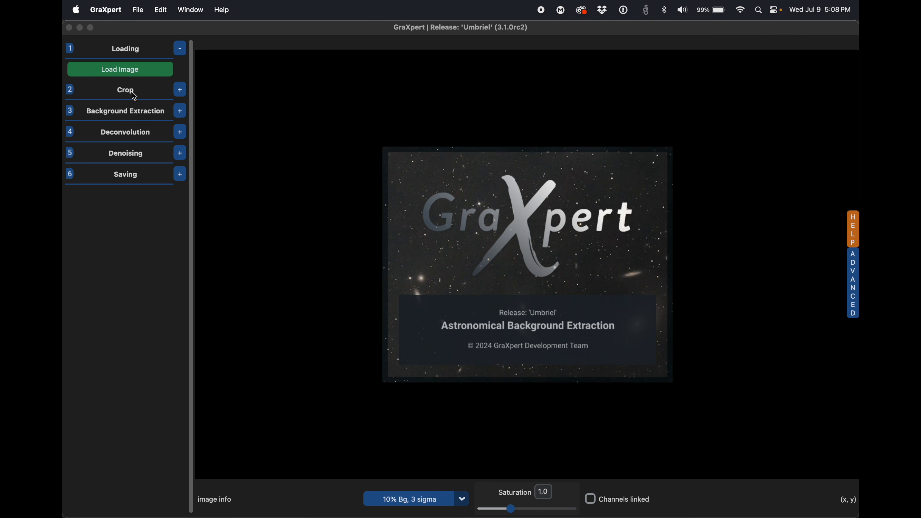
Load result_2882s.fit from the BlueHorsehead folder on the Desktop.
{"action": "left_click", "coordinate": [126, 70]}
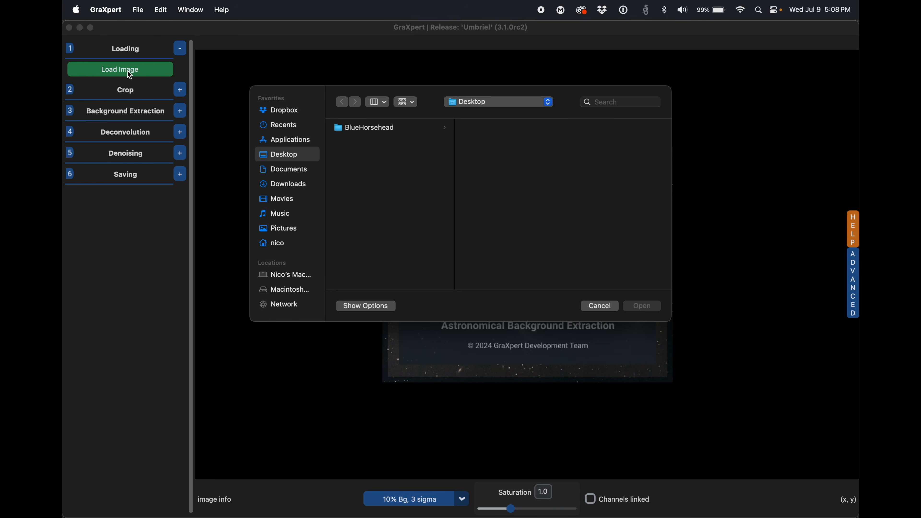
{"action": "left_click", "coordinate": [366, 127]}
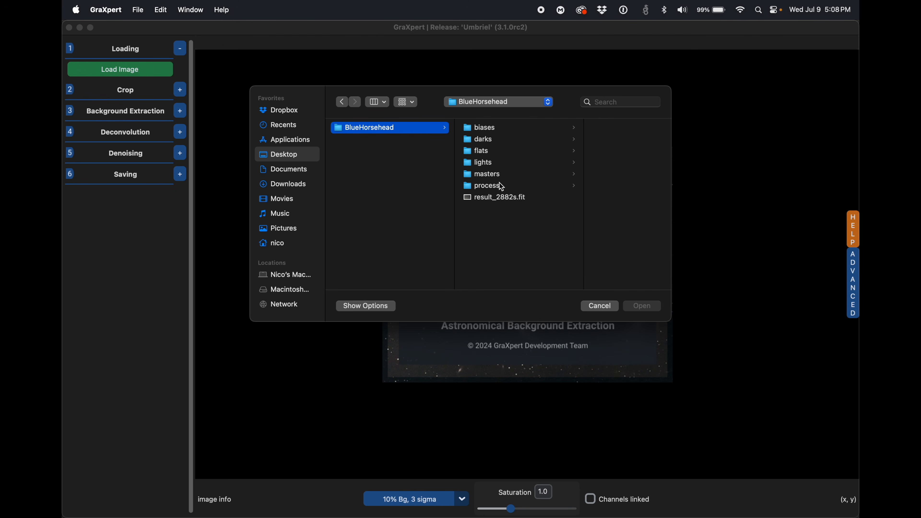
{"action": "left_click", "coordinate": [498, 199]}
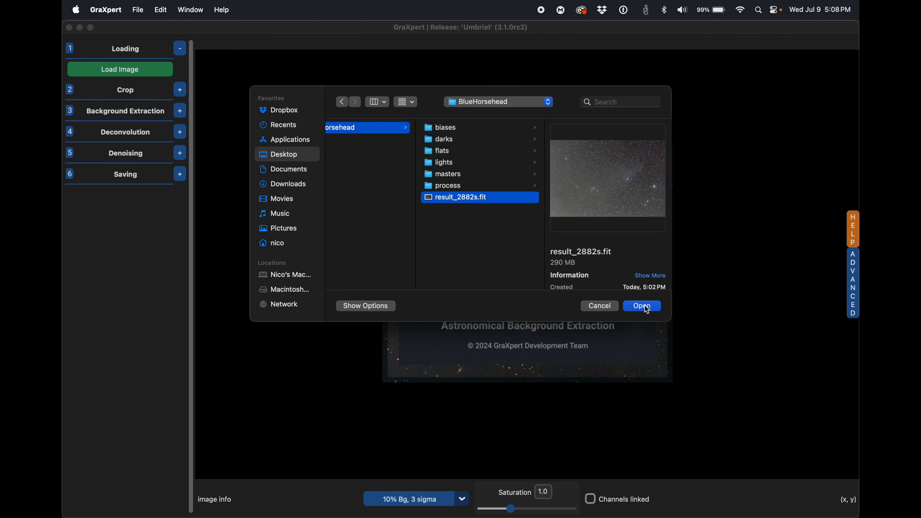
{"action": "left_click", "coordinate": [643, 307]}
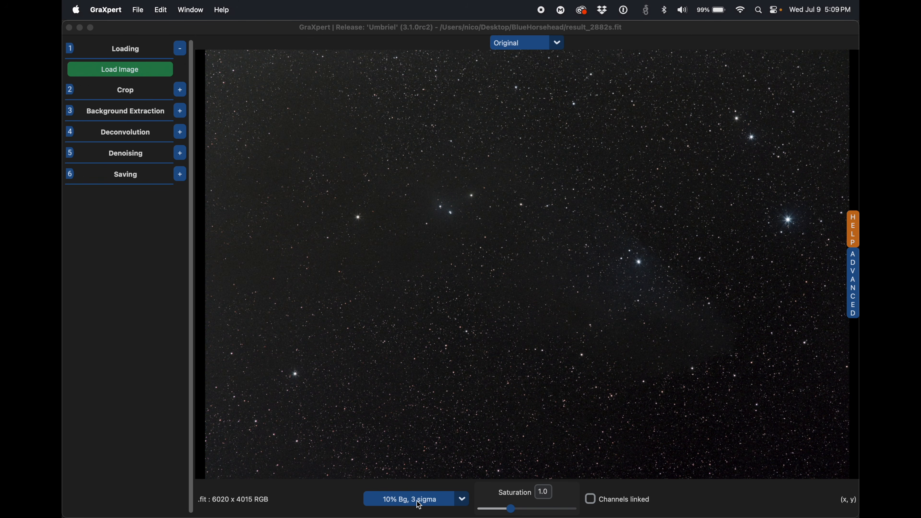
Set the AI background extraction's smoothing to 0.8 and calculate the background.
{"action": "left_click", "coordinate": [180, 112]}
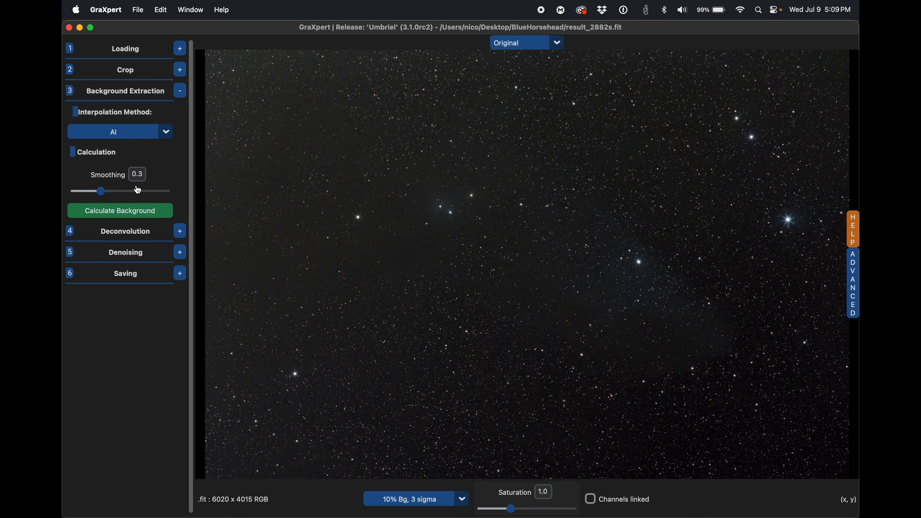
{"action": "left_click_drag", "start_coordinate": [103, 196], "coordinate": [130, 192]}
{"action": "left_click_drag", "start_coordinate": [125, 193], "coordinate": [149, 198]}
{"action": "left_click", "coordinate": [126, 216]}
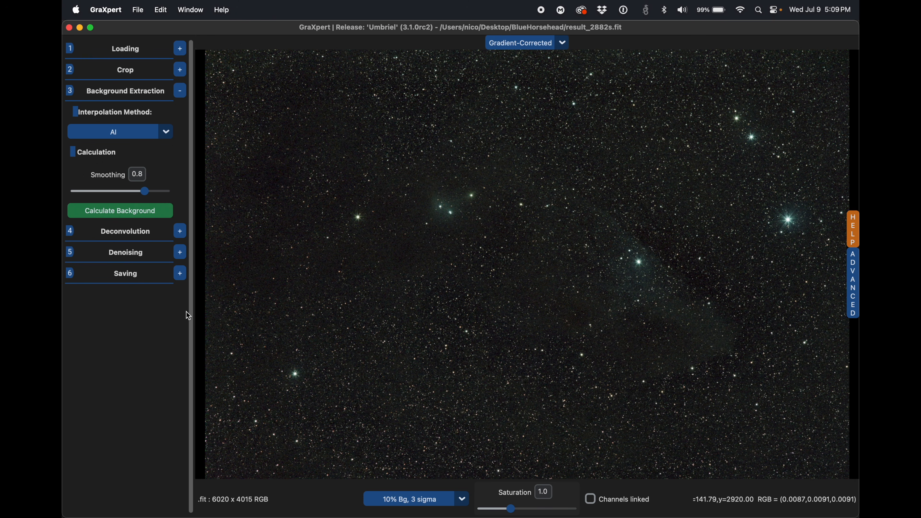
Save the gradient-corrected image as 32 bit Fits named result_2882s_graxpert_bge.fits in the BlueHorsehead folder.
{"action": "left_click", "coordinate": [180, 274]}
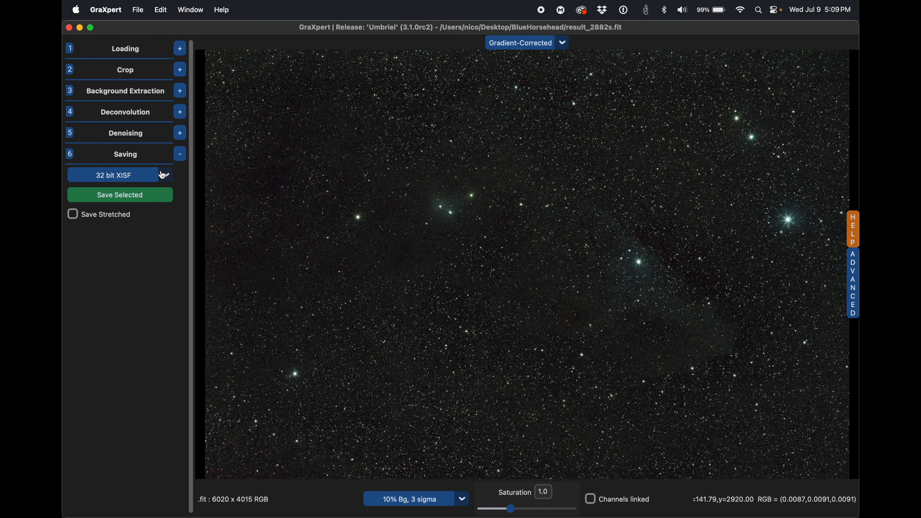
{"action": "left_click", "coordinate": [137, 177]}
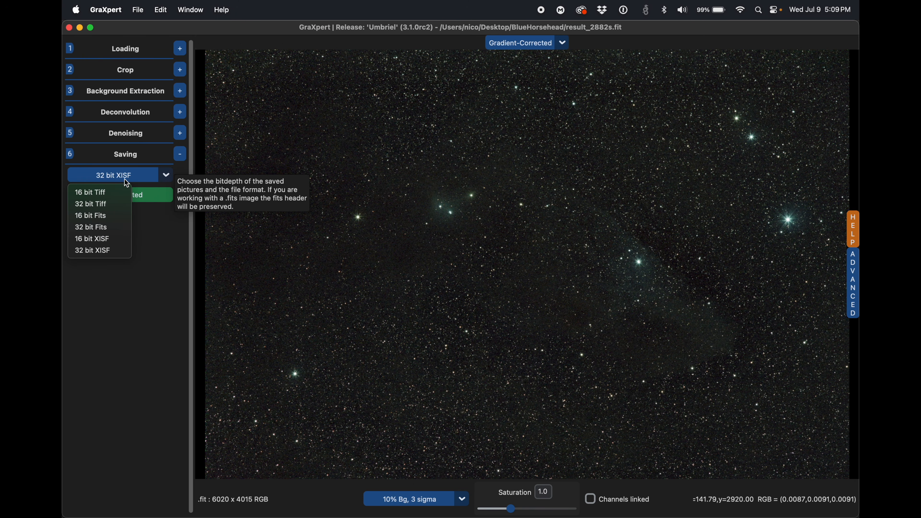
{"action": "left_click", "coordinate": [113, 227]}
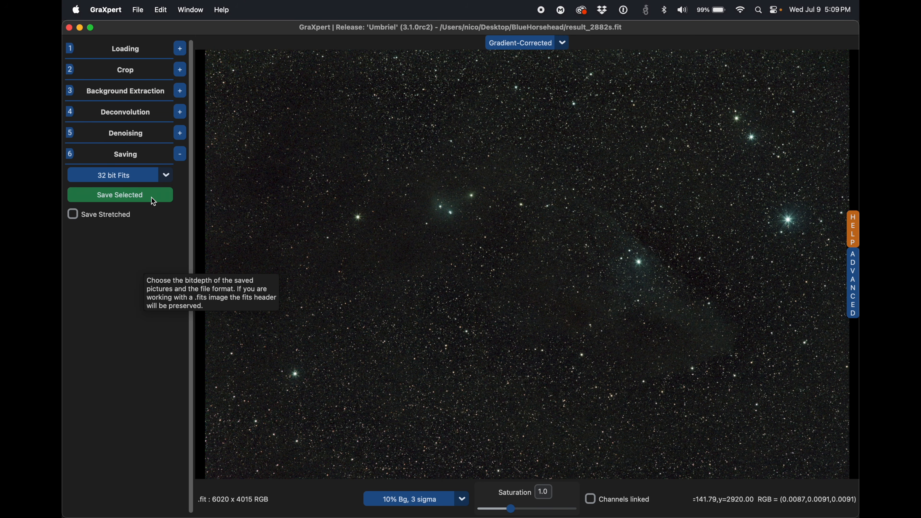
{"action": "left_click", "coordinate": [136, 193]}
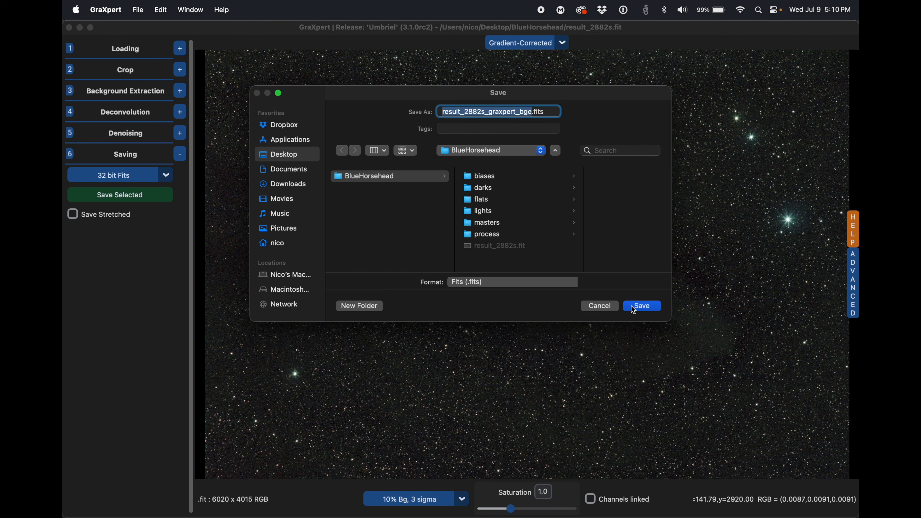
{"action": "left_click", "coordinate": [644, 305]}
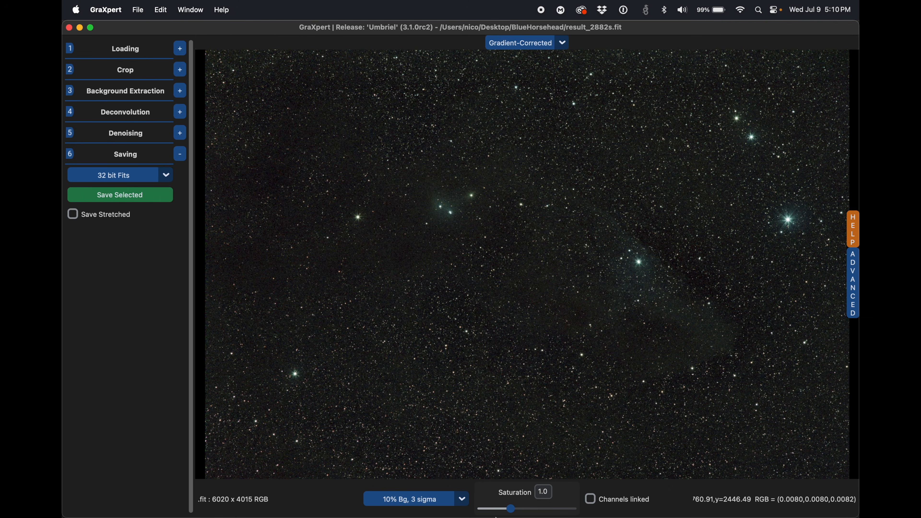
Switch to Siril and open result_2882s_graxpert_bge.fits to inspect the GraXpert result.
{"action": "mouse_move", "coordinate": [503, 510]}
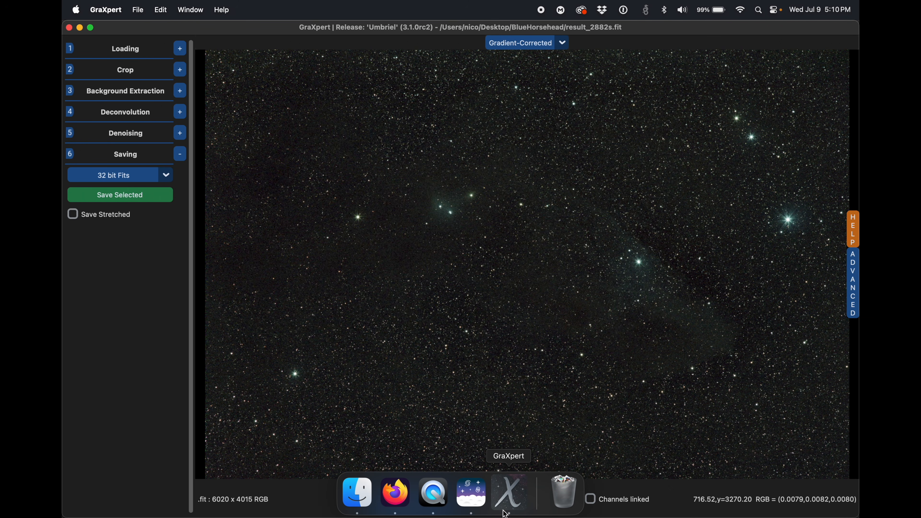
{"action": "left_click", "coordinate": [471, 497]}
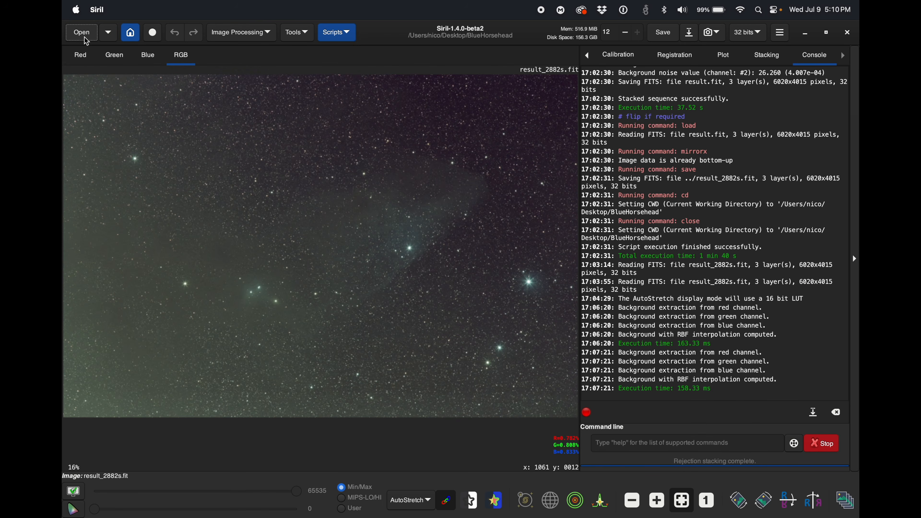
{"action": "left_click", "coordinate": [85, 36]}
{"action": "left_click", "coordinate": [288, 228]}
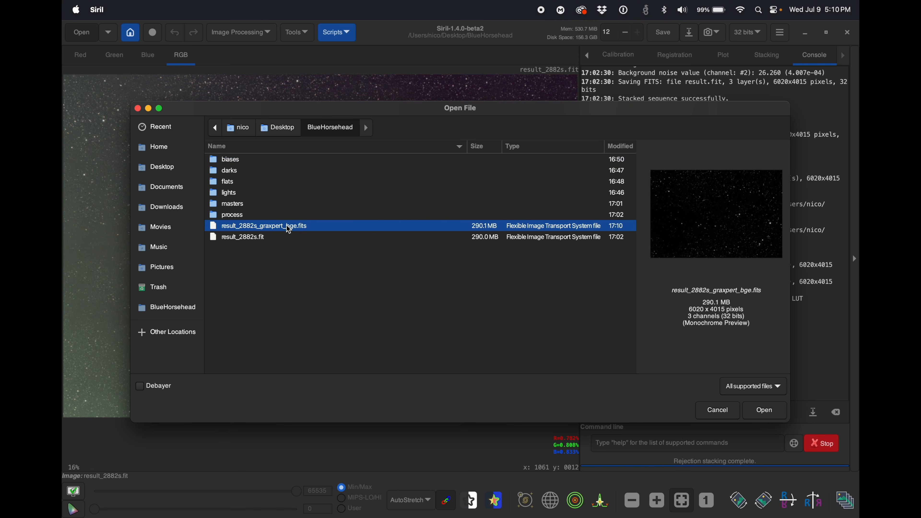
{"action": "left_click", "coordinate": [761, 410]}
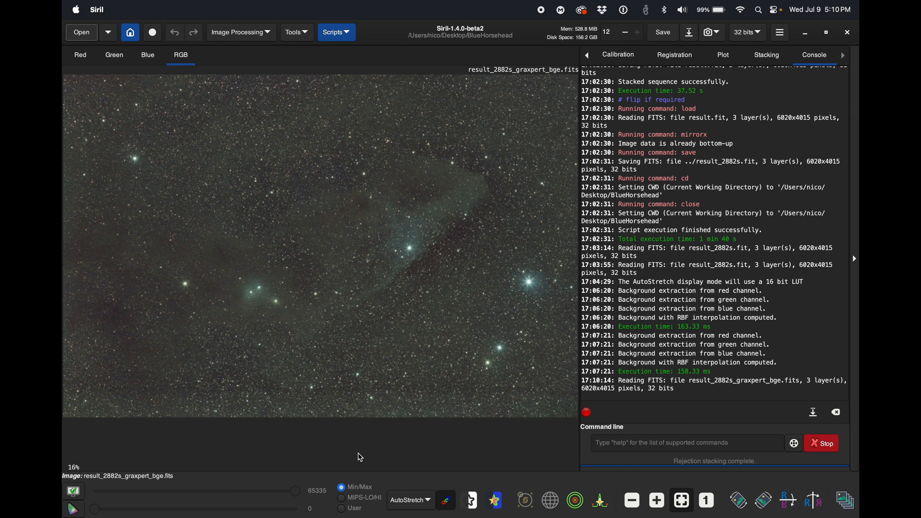
Load the uncorrected stack result_2882s.fit from the BlueHorsehead folder again.
{"action": "left_click", "coordinate": [86, 34]}
{"action": "left_click", "coordinate": [247, 237]}
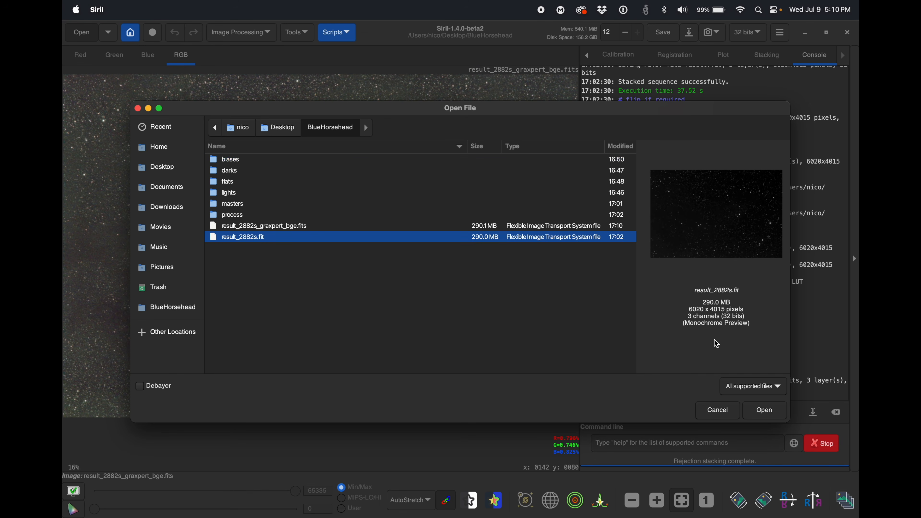
{"action": "left_click", "coordinate": [764, 411]}
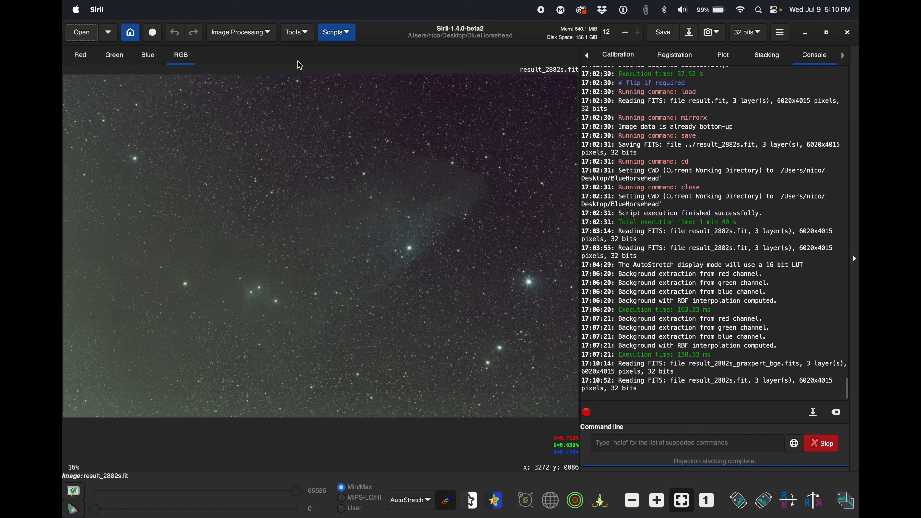
Start Background Extraction and manually place nine samples: eight around the image's border and one in the sky above the nebula.
{"action": "left_click", "coordinate": [258, 36]}
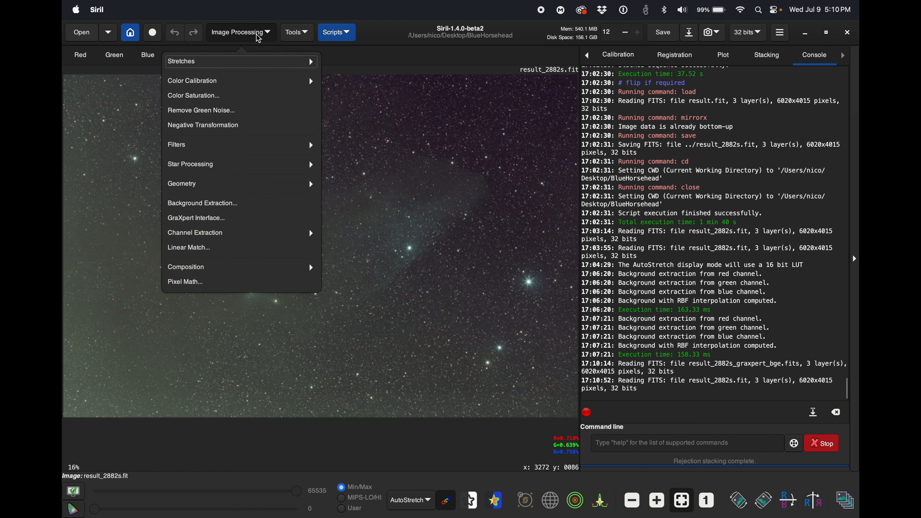
{"action": "left_click", "coordinate": [234, 204]}
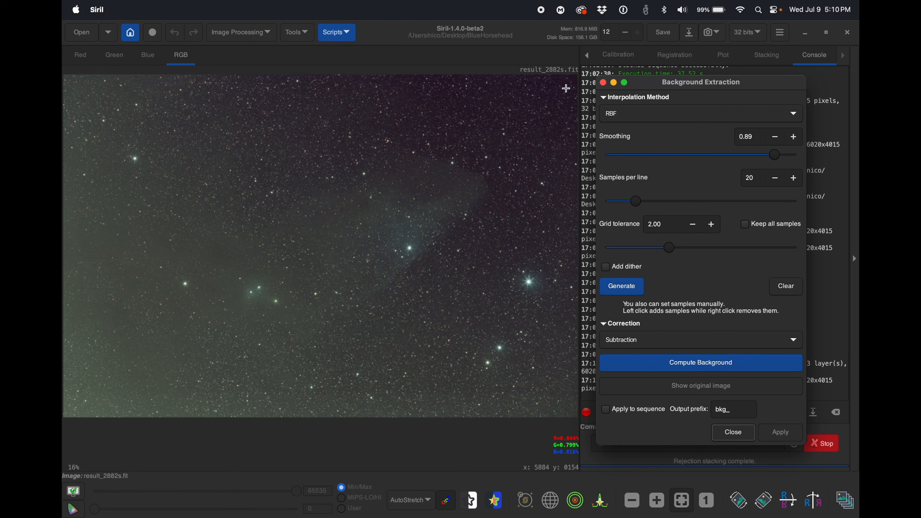
{"action": "left_click", "coordinate": [561, 89]}
{"action": "left_click", "coordinate": [568, 221]}
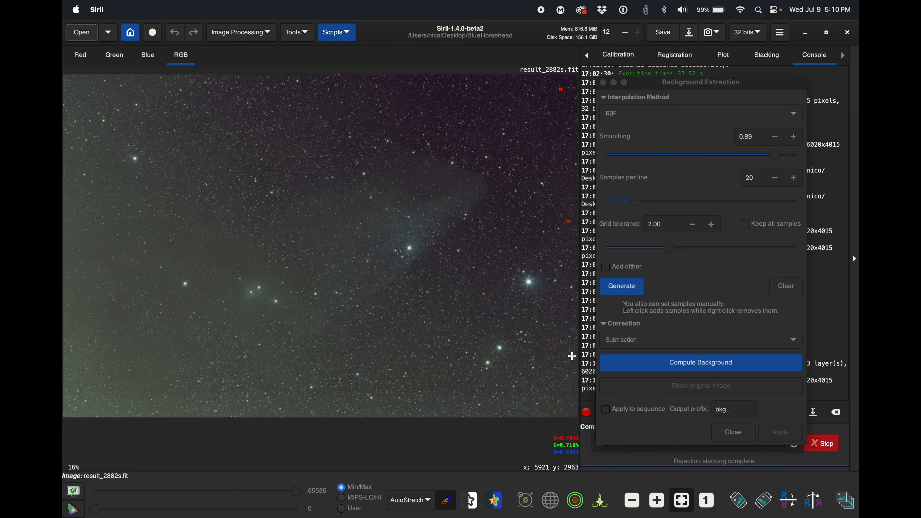
{"action": "left_click", "coordinate": [572, 370]}
{"action": "left_click", "coordinate": [345, 379]}
{"action": "left_click", "coordinate": [72, 378]}
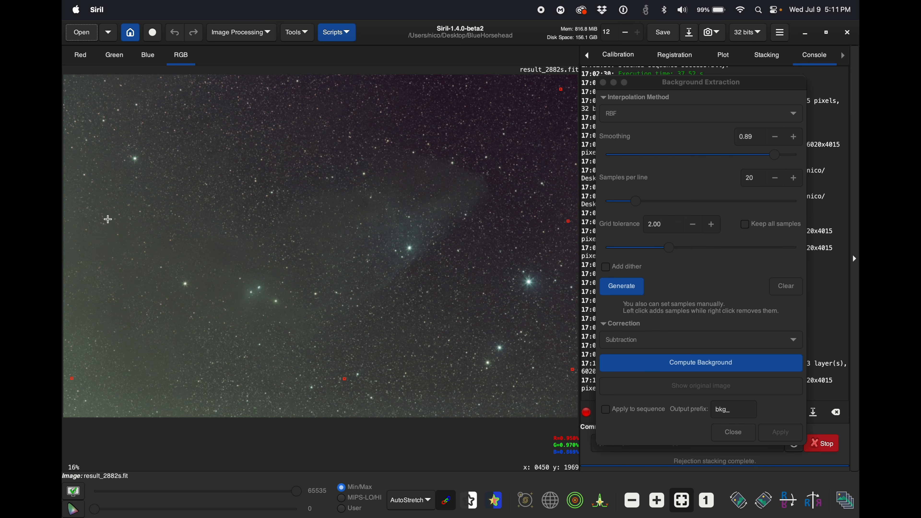
{"action": "left_click", "coordinate": [69, 235]}
{"action": "left_click", "coordinate": [69, 85]}
{"action": "left_click", "coordinate": [334, 79]}
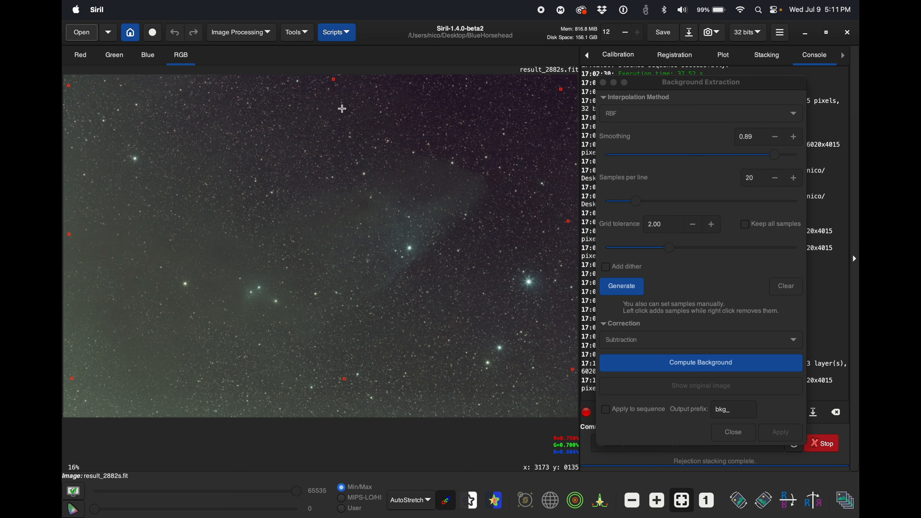
{"action": "left_click", "coordinate": [337, 167]}
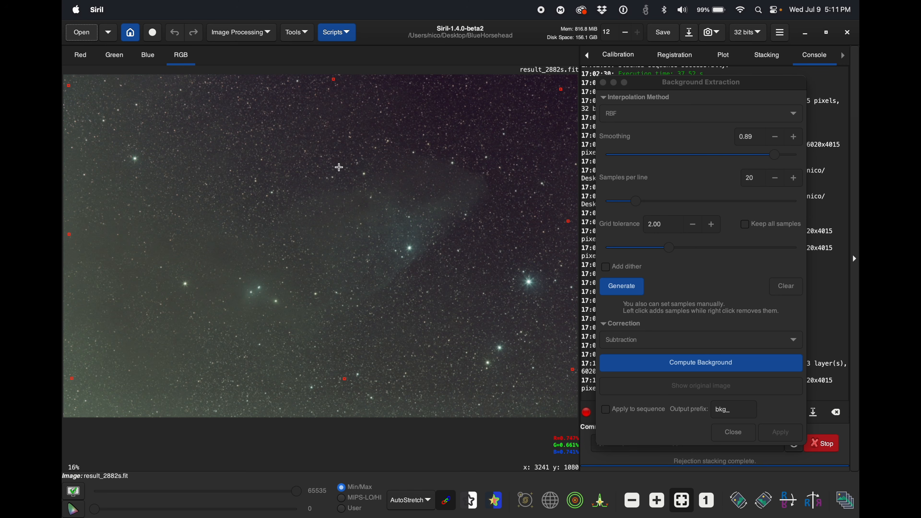
Compute the background with RBF interpolation and subtraction, and apply the correction to the image.
{"action": "left_click", "coordinate": [708, 368]}
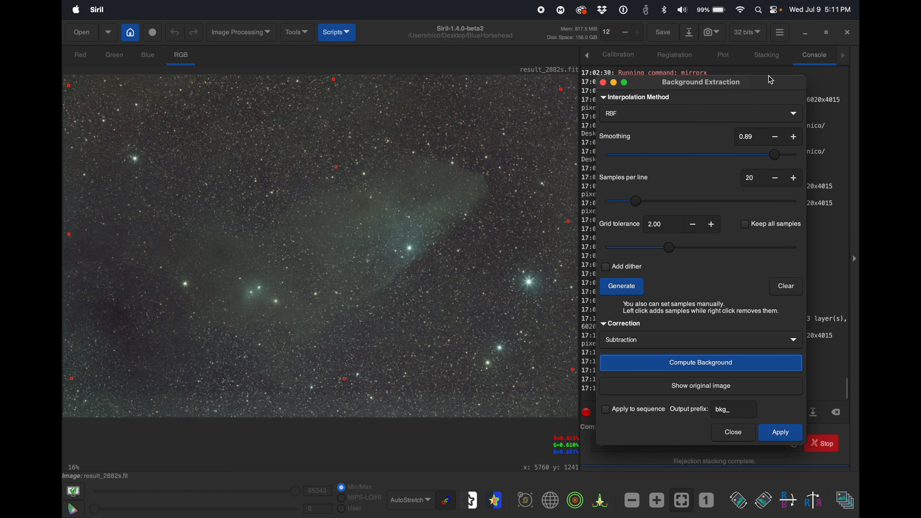
{"action": "left_click_drag", "start_coordinate": [759, 83], "coordinate": [746, 80]}
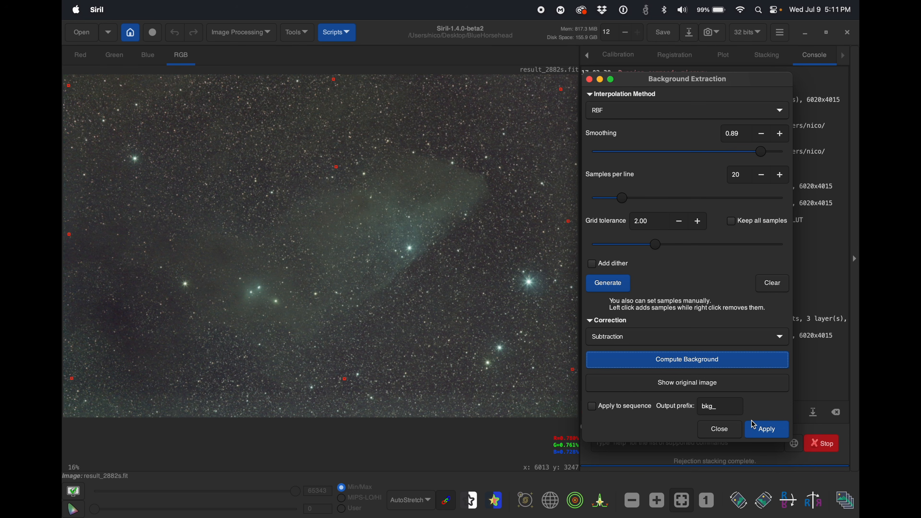
{"action": "left_click", "coordinate": [772, 430]}
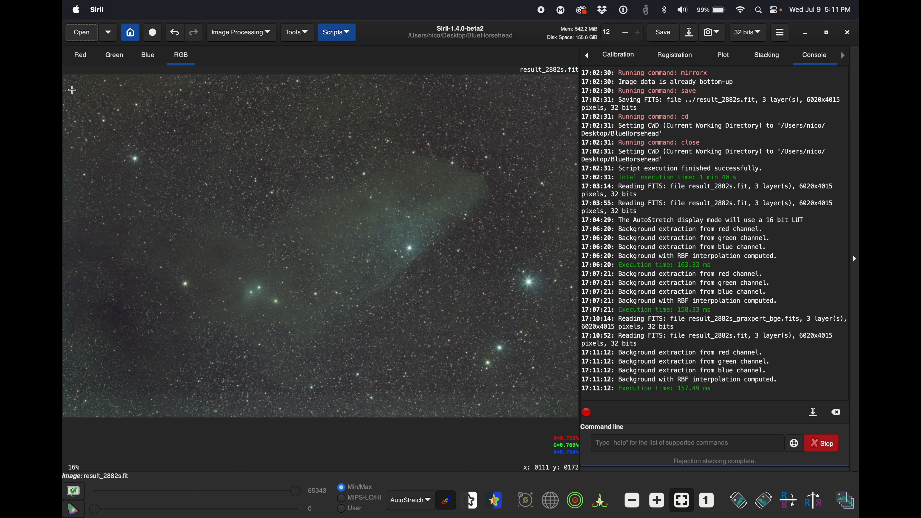
Crop the image to a selection of about 5909 x 3513 px that excludes the uneven edges and lower strip.
{"action": "left_click_drag", "start_coordinate": [67, 84], "coordinate": [578, 385]}
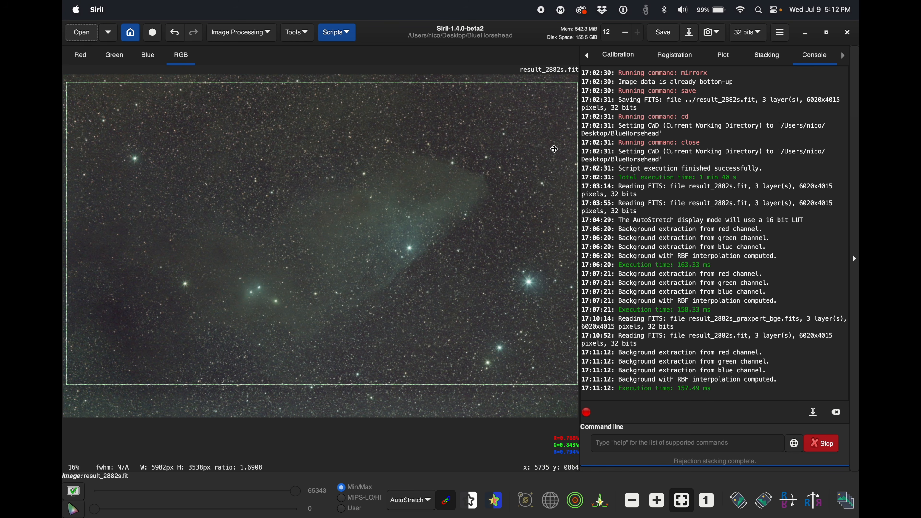
{"action": "left_click_drag", "start_coordinate": [577, 150], "coordinate": [574, 150]}
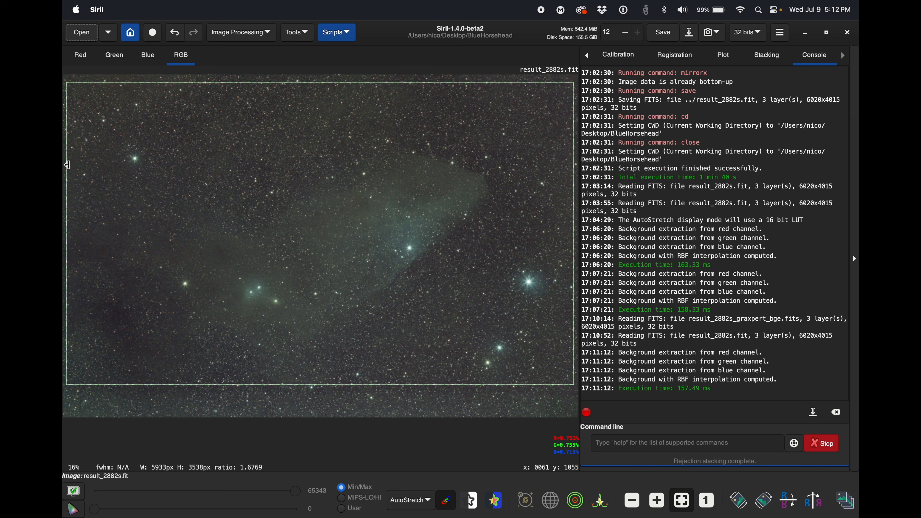
{"action": "left_click_drag", "start_coordinate": [67, 165], "coordinate": [68, 163]}
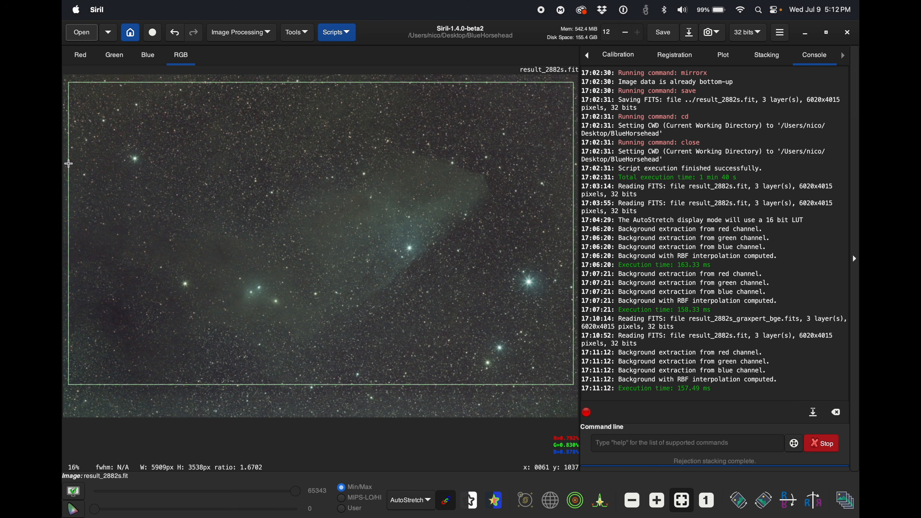
{"action": "left_click_drag", "start_coordinate": [243, 82], "coordinate": [243, 85]}
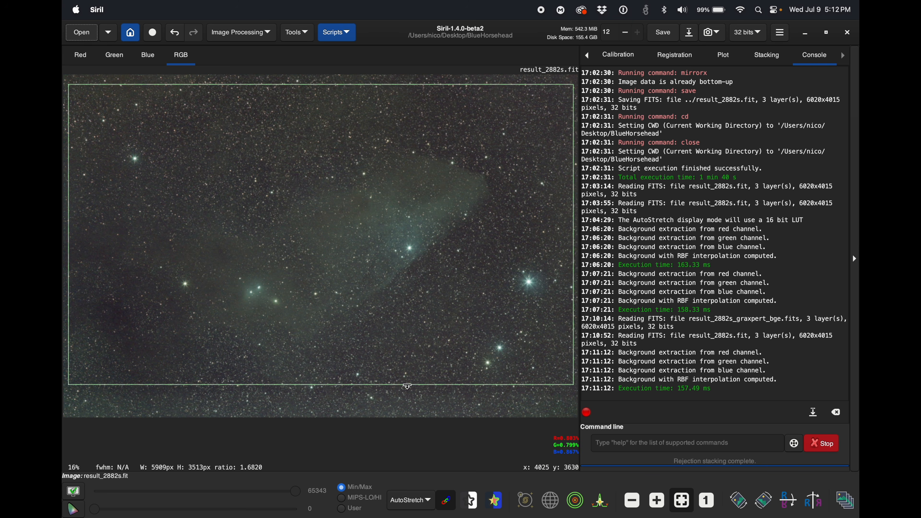
{"action": "right_click", "coordinate": [408, 386]}
{"action": "mouse_move", "coordinate": [494, 470]}
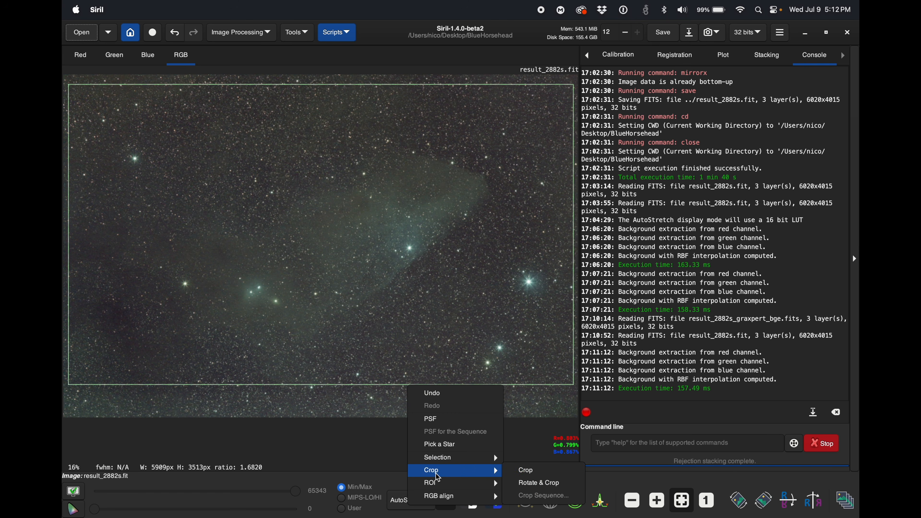
{"action": "left_click", "coordinate": [530, 472]}
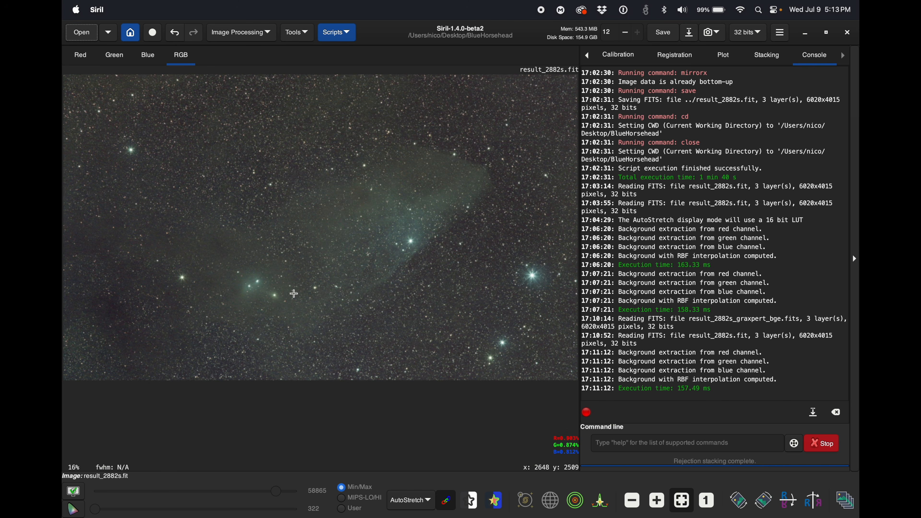
{"action": "left_click", "coordinate": [257, 36]}
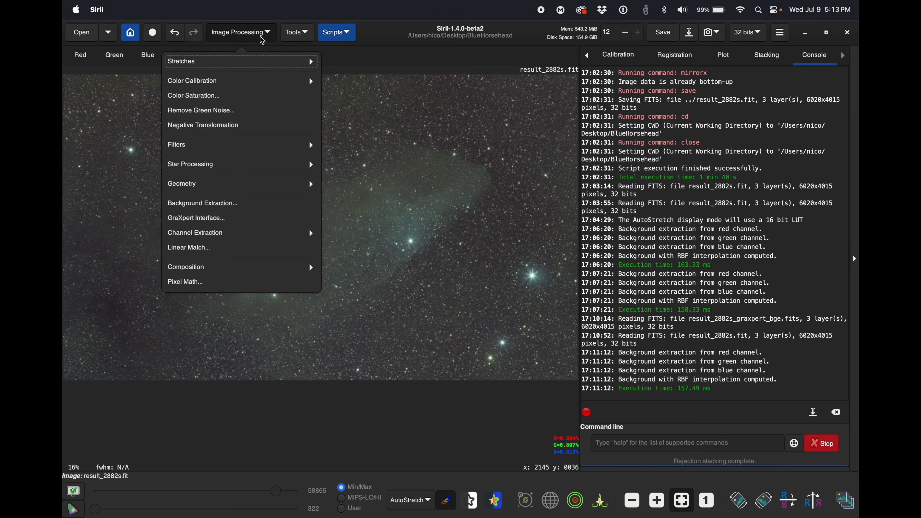
{"action": "left_click", "coordinate": [260, 37]}
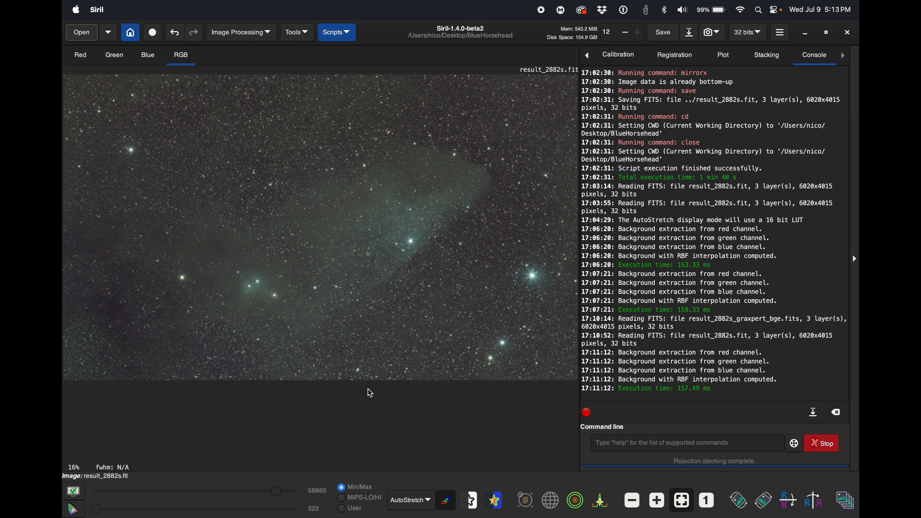
Switch to GraXpert, review its deconvolution methods without applying any, and return to Siril.
{"action": "left_click", "coordinate": [509, 495]}
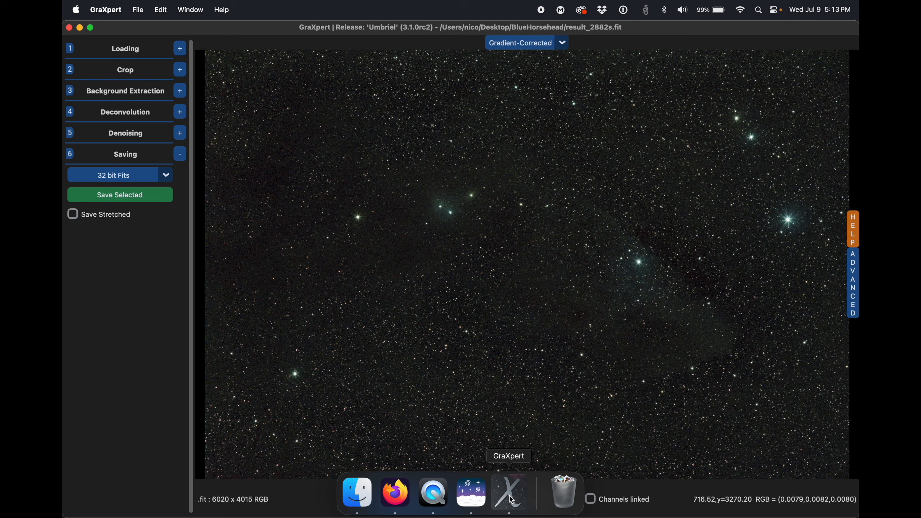
{"action": "left_click", "coordinate": [180, 112]}
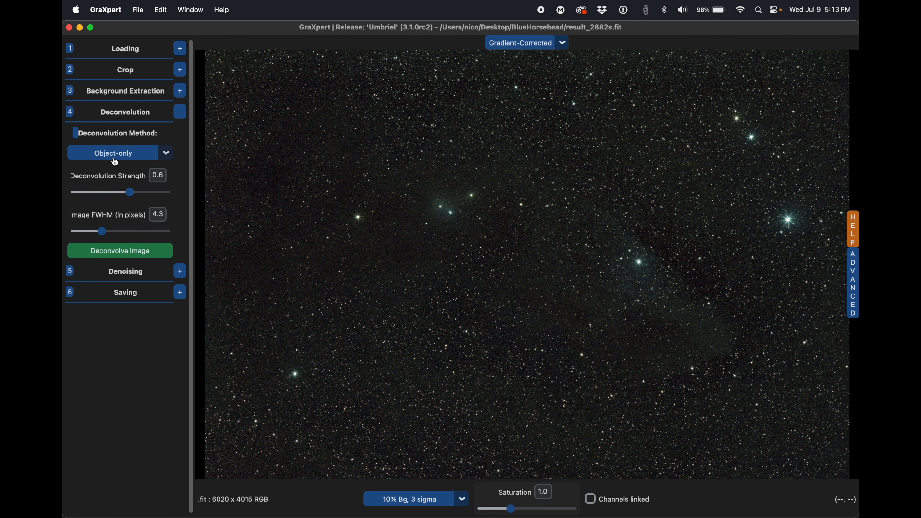
{"action": "left_click", "coordinate": [168, 153]}
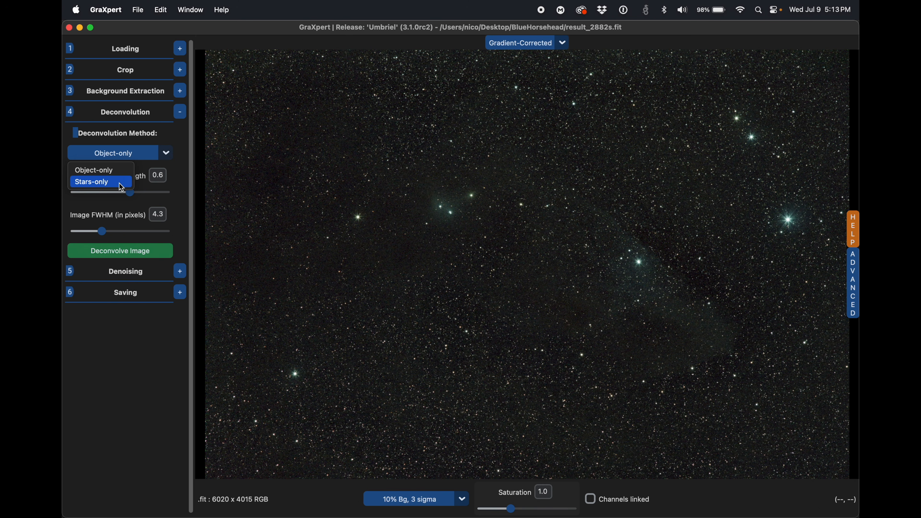
{"action": "left_click", "coordinate": [181, 145]}
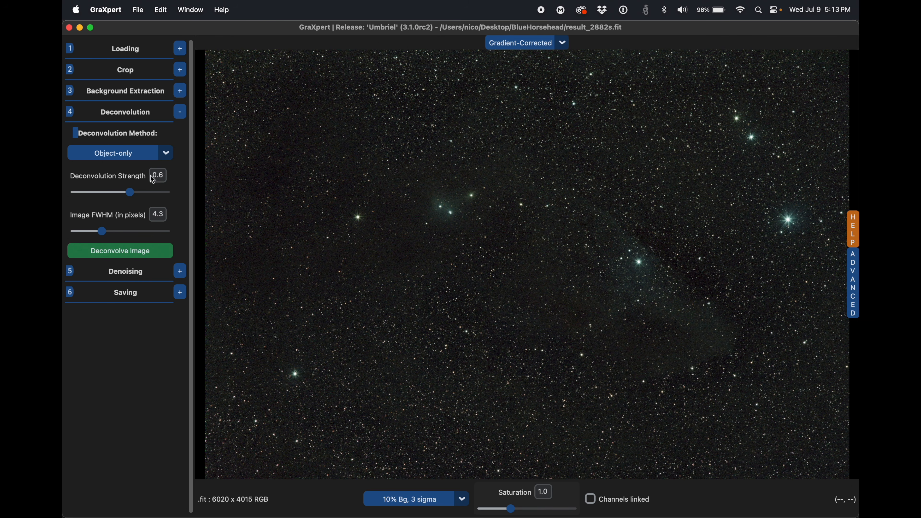
{"action": "left_click", "coordinate": [111, 9]}
{"action": "left_click", "coordinate": [130, 123]}
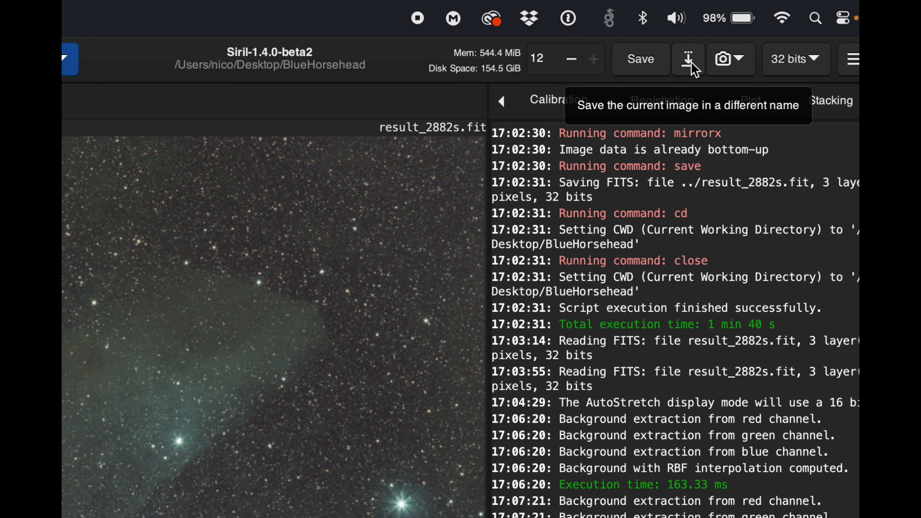
Save the image under the new name BlueHorse_BGE as a 32-bit floating point FITS, keeping the non-linear viewer mode.
{"action": "left_click", "coordinate": [690, 65]}
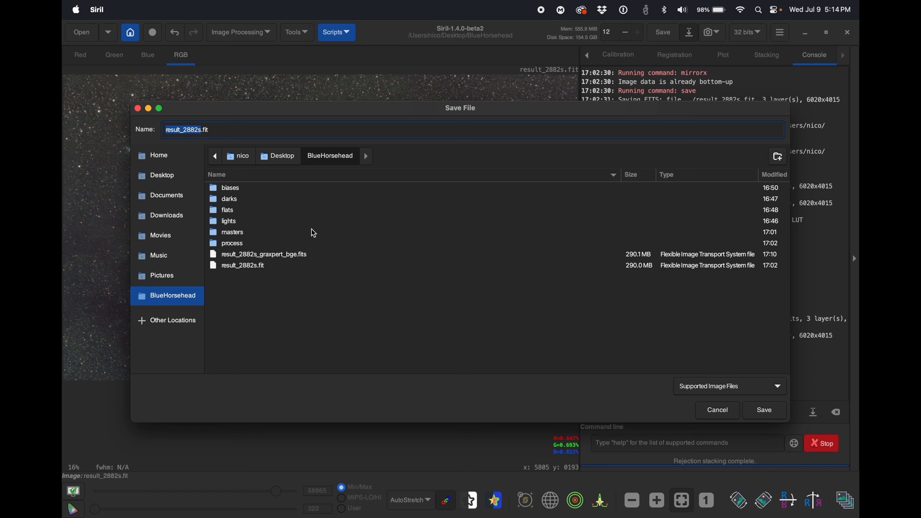
{"action": "type", "text": "BlueHorse_BGE"}
{"action": "left_click", "coordinate": [774, 412]}
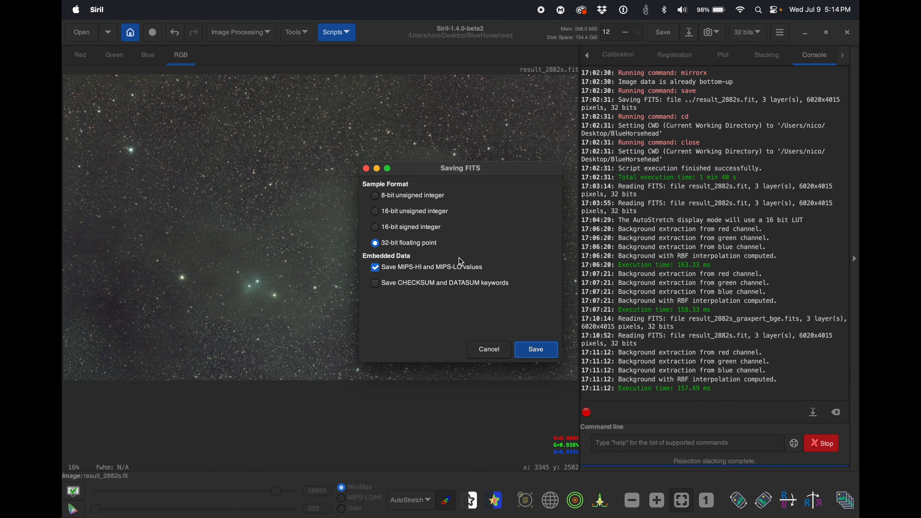
{"action": "left_click", "coordinate": [538, 349]}
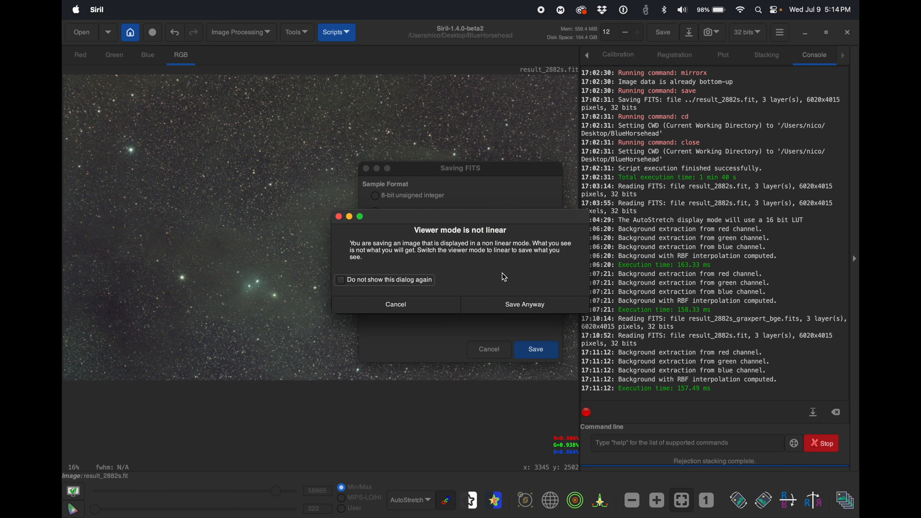
{"action": "left_click", "coordinate": [526, 306]}
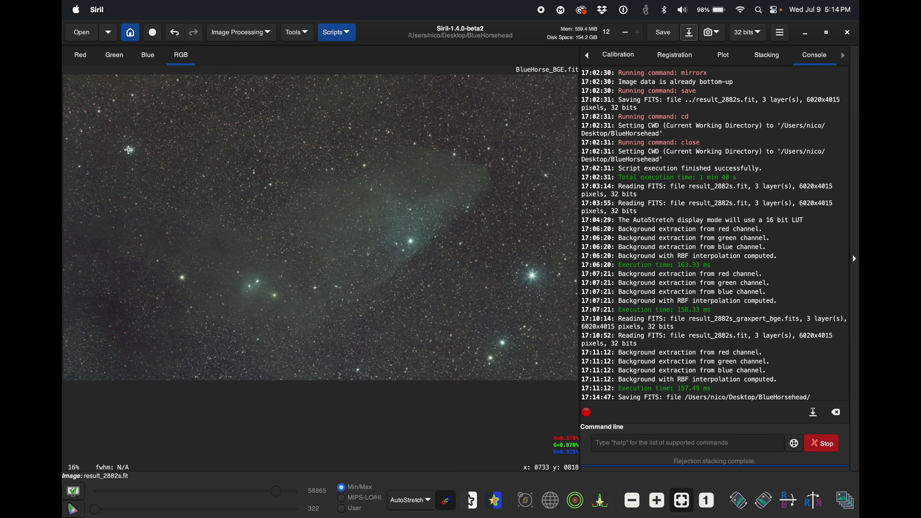
Switch to Finder and show the CosmicClaritySuite_macos folder from Applications in a new window beside the BlueHorsehead window.
{"action": "key", "text": "super+h"}
{"action": "key", "text": "super+n"}
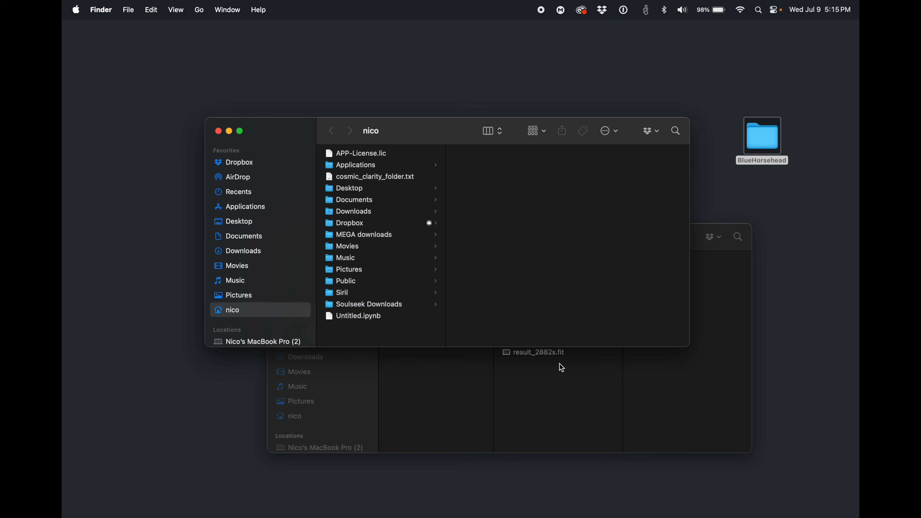
{"action": "left_click_drag", "start_coordinate": [433, 131], "coordinate": [335, 61]}
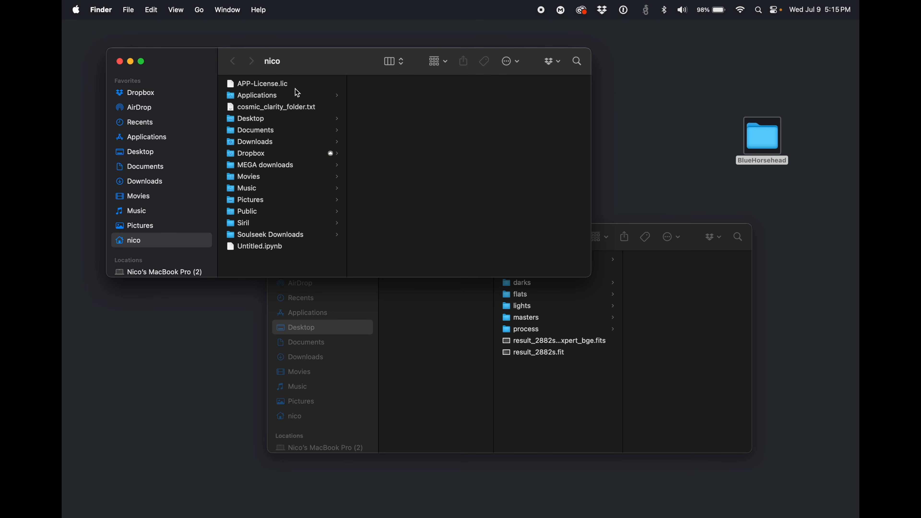
{"action": "left_click", "coordinate": [146, 138]}
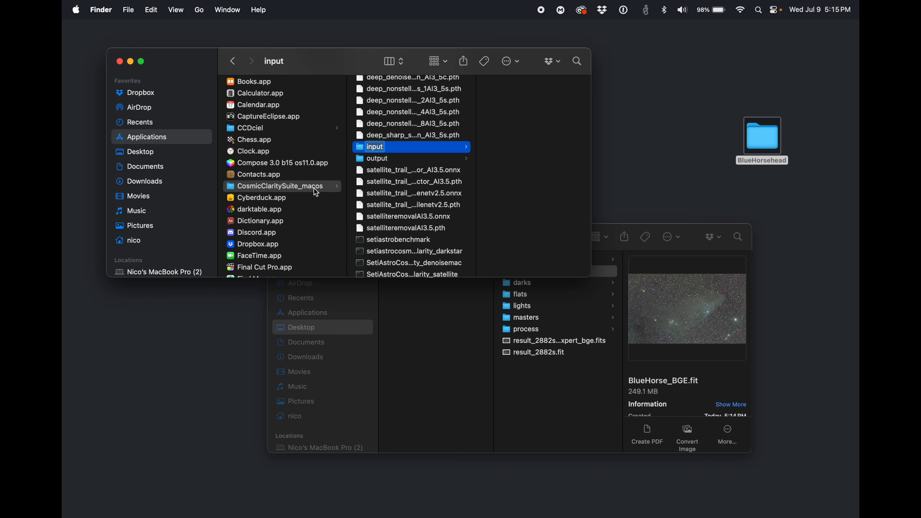
{"action": "left_click", "coordinate": [314, 188]}
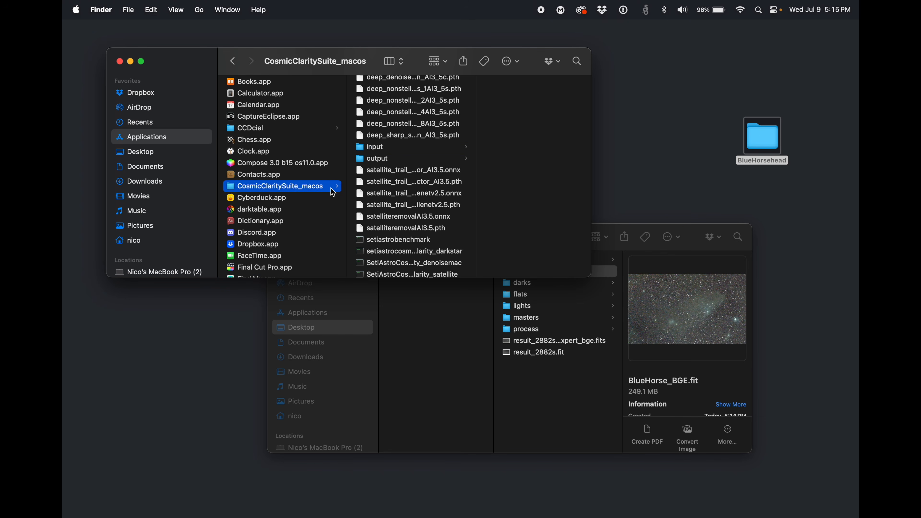
{"action": "left_click", "coordinate": [332, 187]}
Move BlueHorse_BGE.fit from the BlueHorsehead folder into Cosmic Clarity's input folder and close the BlueHorsehead window.
{"action": "scroll", "coordinate": [406, 169], "scroll_direction": "up", "scroll_amount": 5}
{"action": "scroll", "coordinate": [406, 169], "scroll_direction": "down", "scroll_amount": 1}
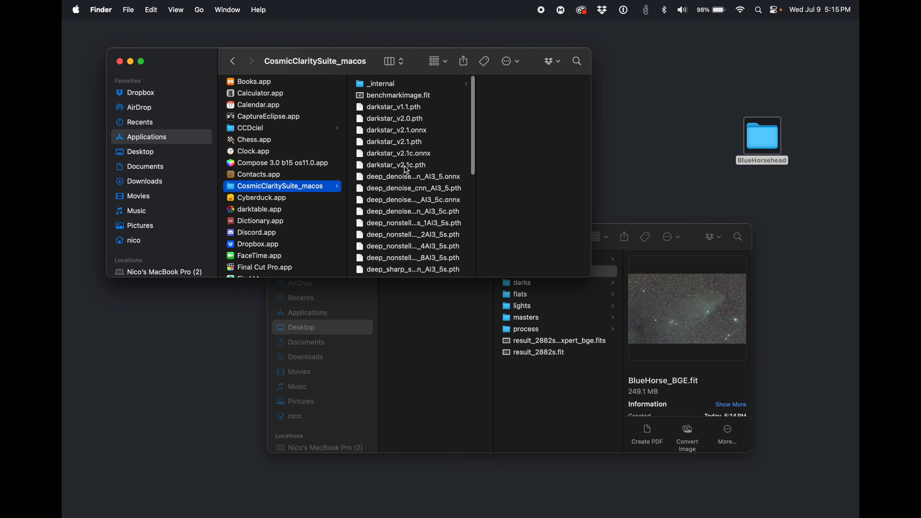
{"action": "scroll", "coordinate": [414, 120], "scroll_direction": "down", "scroll_amount": 5}
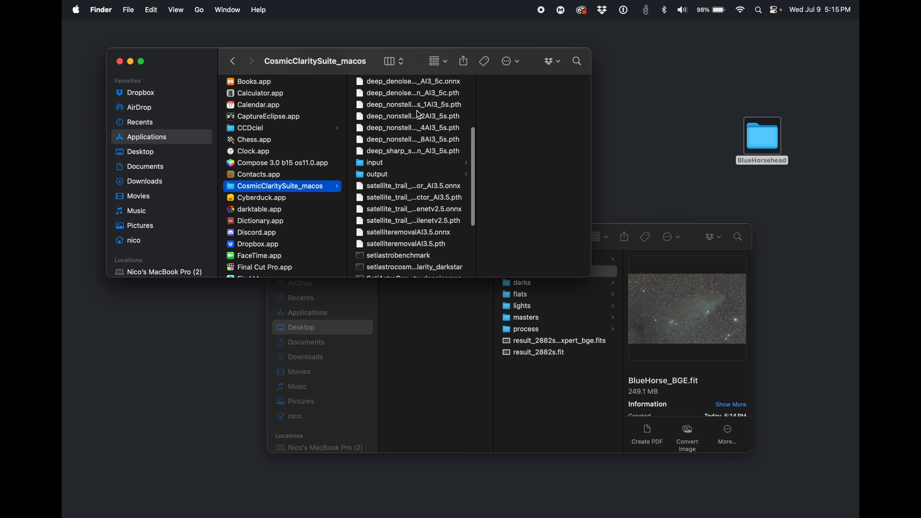
{"action": "left_click", "coordinate": [403, 128]}
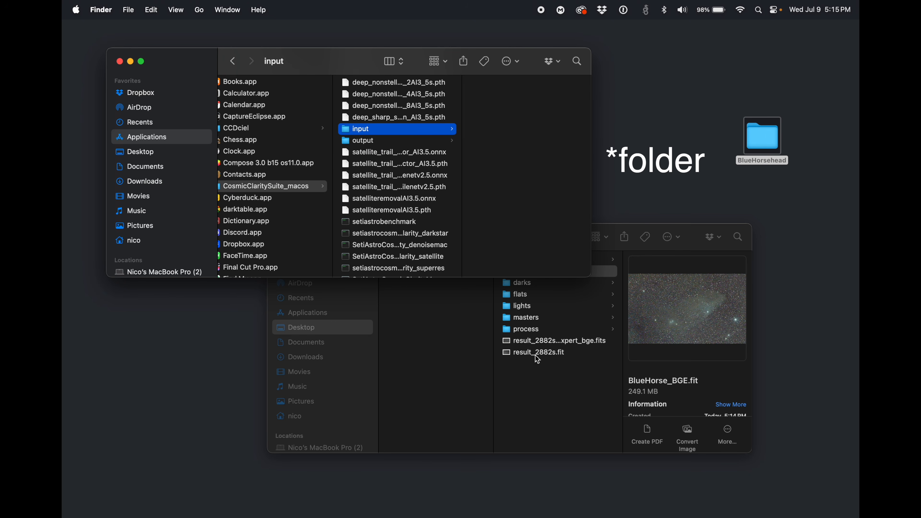
{"action": "left_click", "coordinate": [562, 408]}
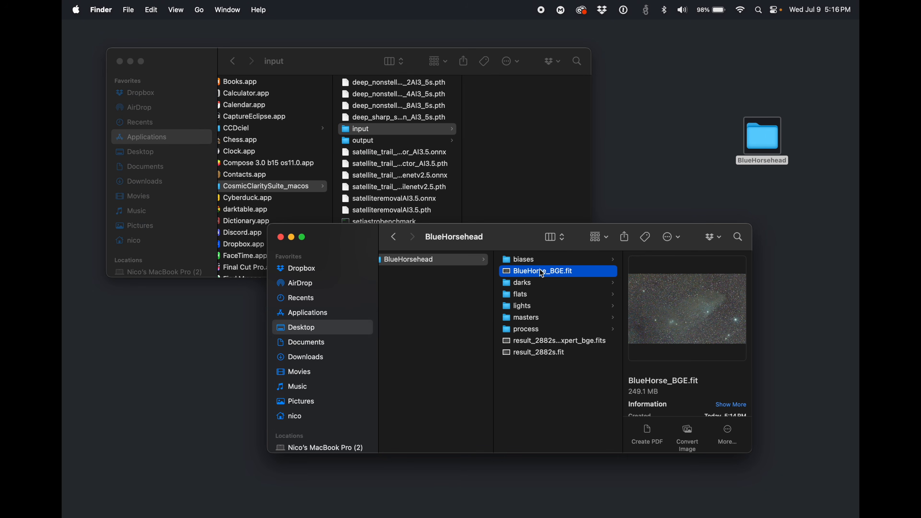
{"action": "left_click_drag", "start_coordinate": [539, 276], "coordinate": [518, 129]}
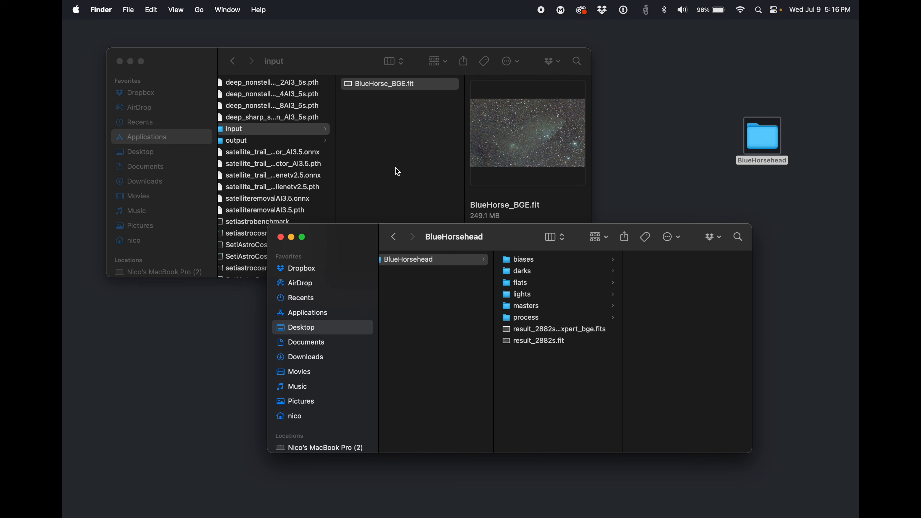
{"action": "left_click", "coordinate": [281, 237]}
Launch SetiAstroCosmicClarityMac and sharpen with GPU acceleration, mode Both, automatic PSF detection, 0.50 stellar and non-stellar amounts, and no separate RGB channels.
{"action": "scroll", "coordinate": [275, 189], "scroll_direction": "down", "scroll_amount": 3}
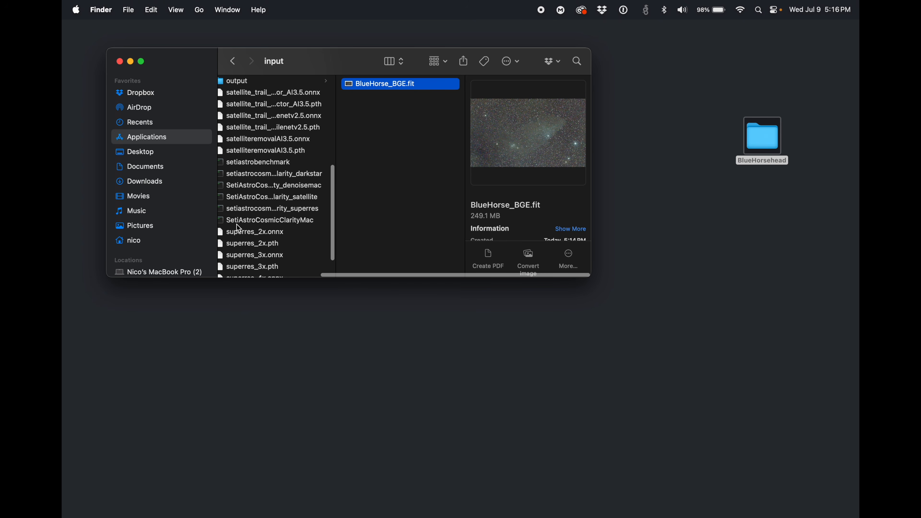
{"action": "double_click", "coordinate": [252, 220]}
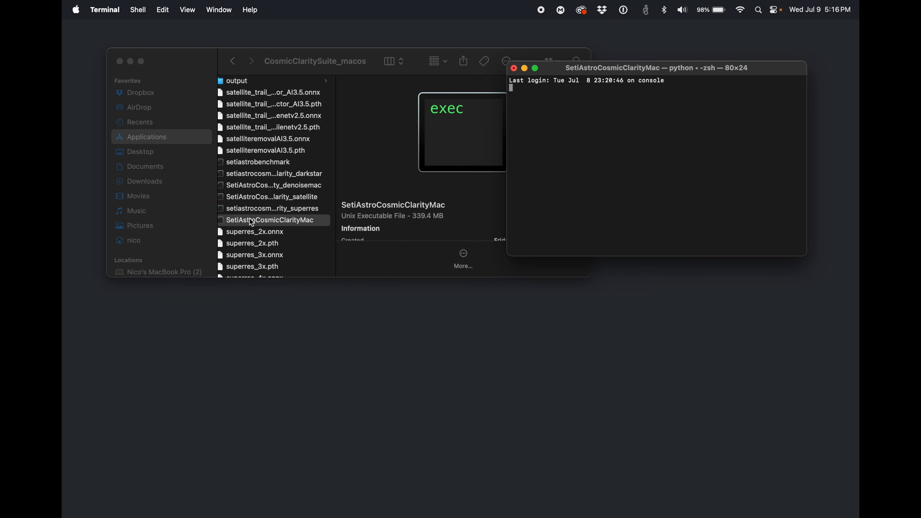
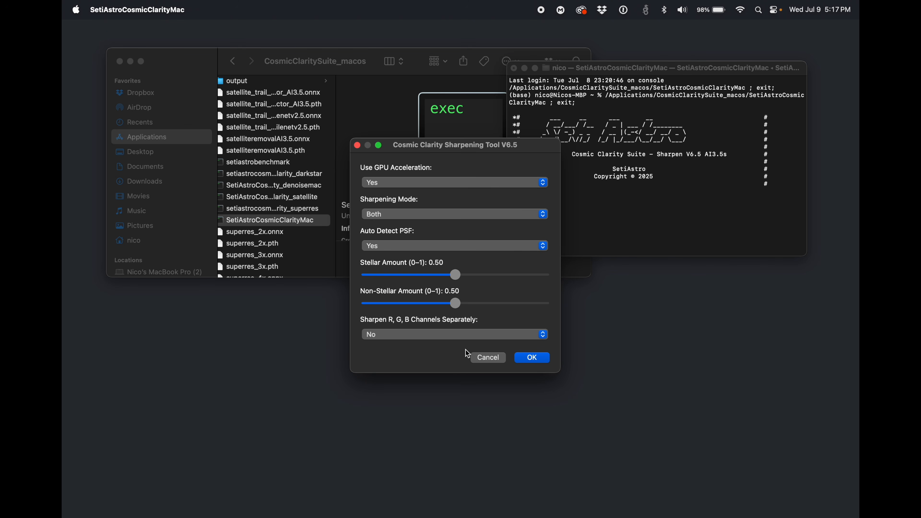
{"action": "left_click", "coordinate": [539, 359]}
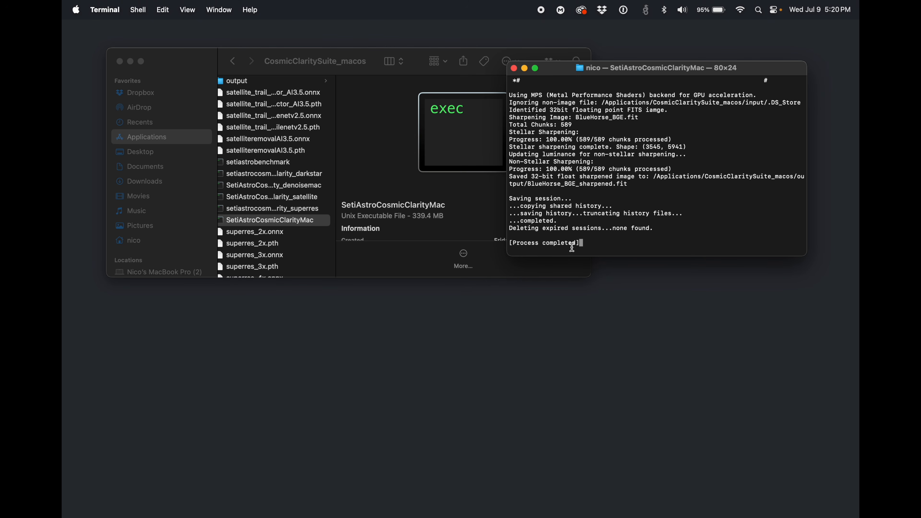
Check Cosmic Clarity's output folder for the result, switch to Siril, and open BlueHorse_BGE_sharpened.fit from that folder.
{"action": "left_click", "coordinate": [299, 84]}
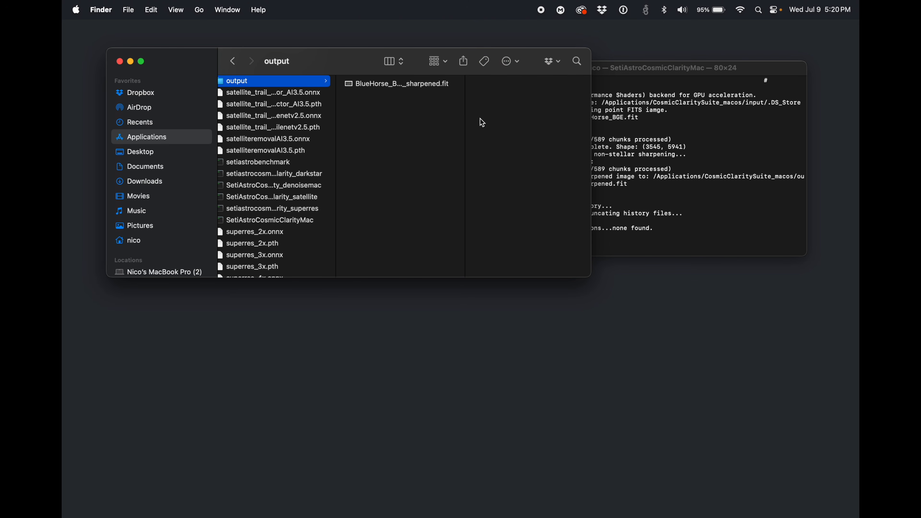
{"action": "left_click_drag", "start_coordinate": [465, 116], "coordinate": [536, 121]}
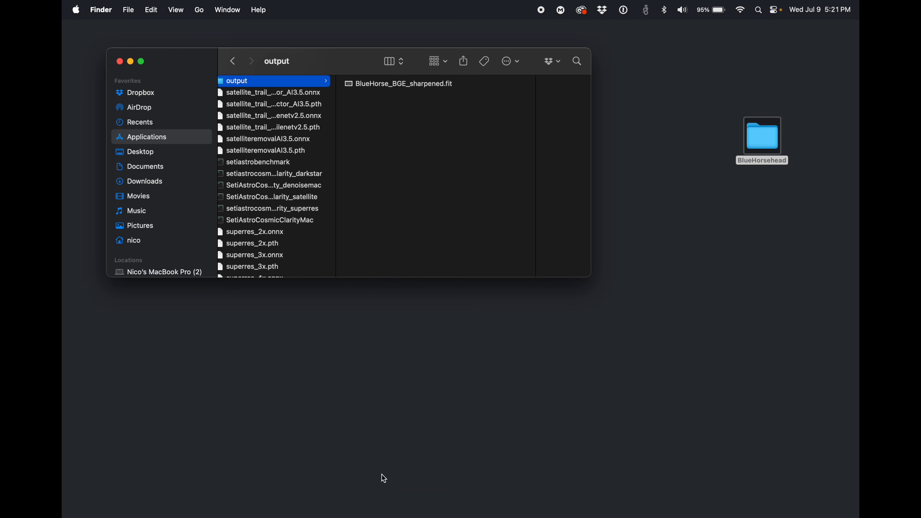
{"action": "left_click", "coordinate": [471, 495]}
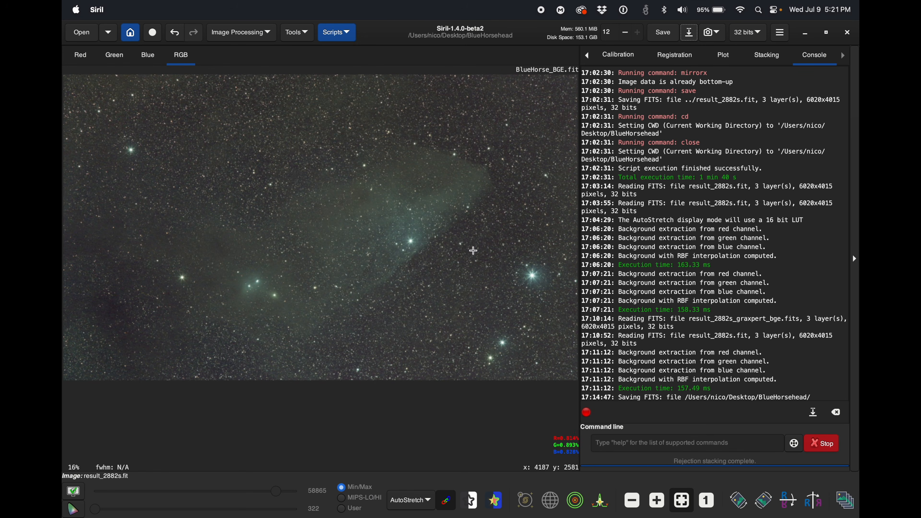
{"action": "left_click", "coordinate": [77, 32]}
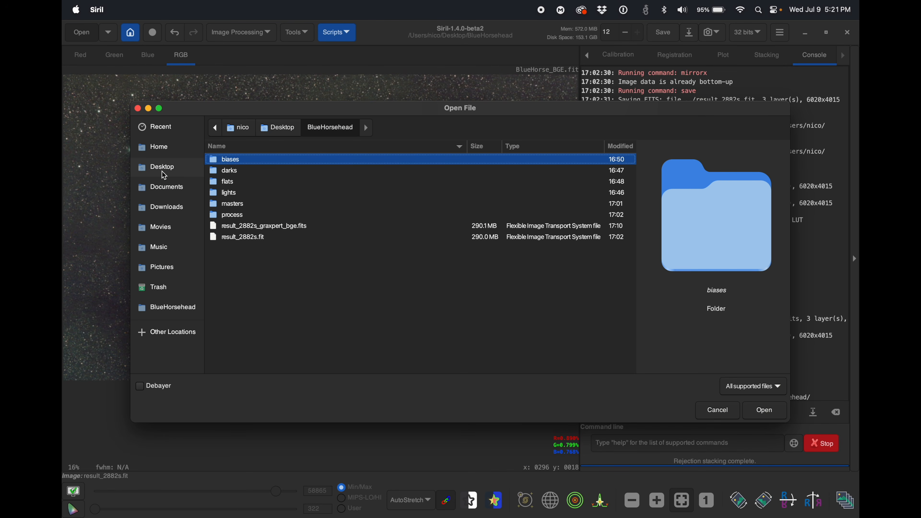
{"action": "left_click", "coordinate": [173, 332]}
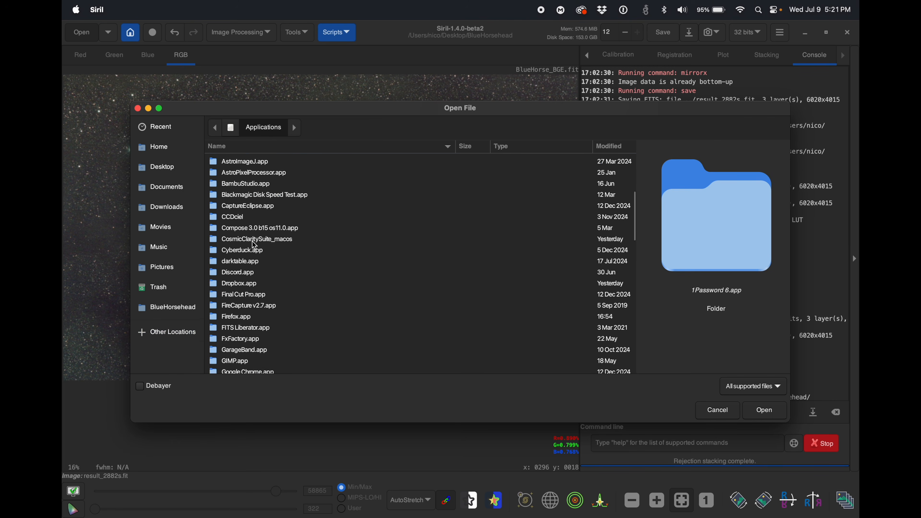
{"action": "double_click", "coordinate": [253, 239]}
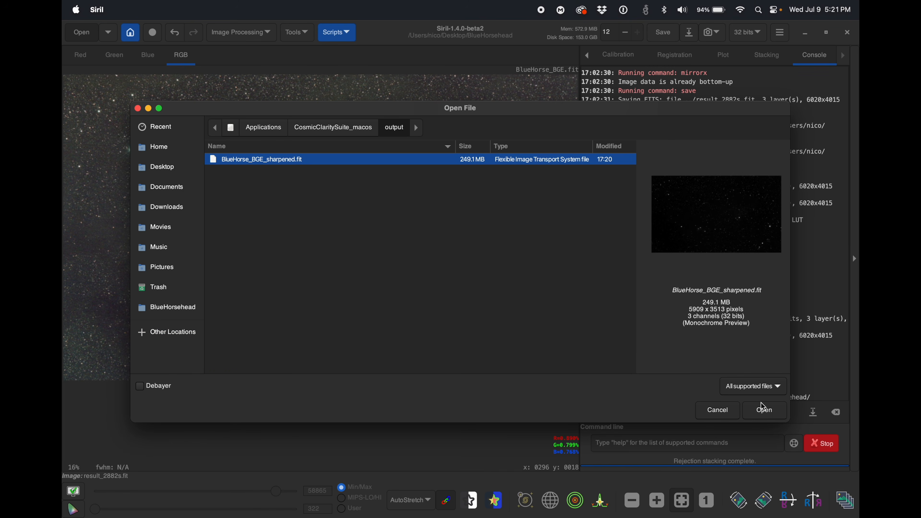
{"action": "left_click", "coordinate": [764, 411]}
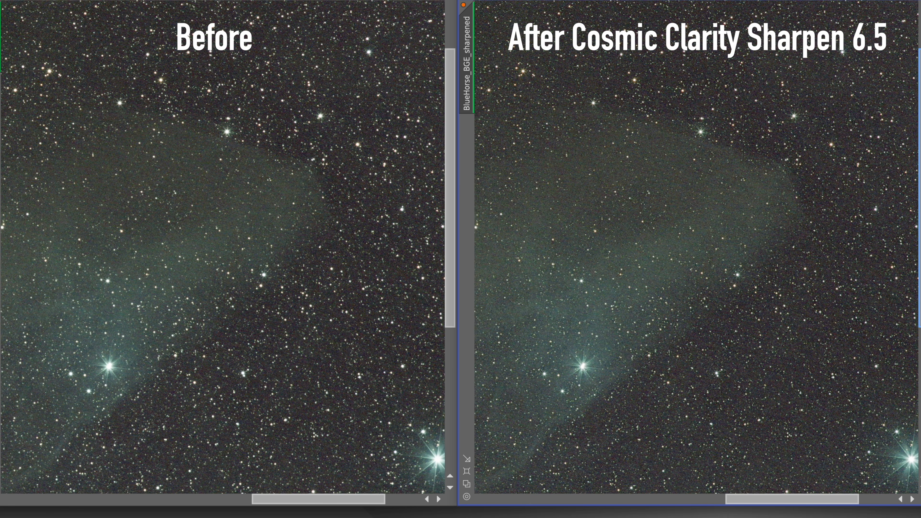
Compare the stars and nebula detail in the original and Cosmic Clarity sharpened images across several areas.
{"action": "scroll", "coordinate": [696, 247], "scroll_direction": "up", "scroll_amount": 1}
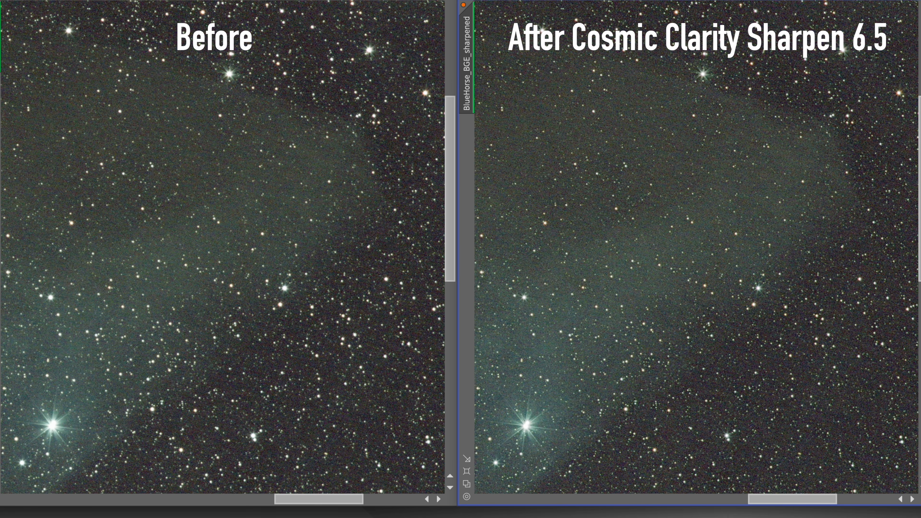
{"action": "scroll", "coordinate": [696, 246], "scroll_direction": "down", "scroll_amount": 3}
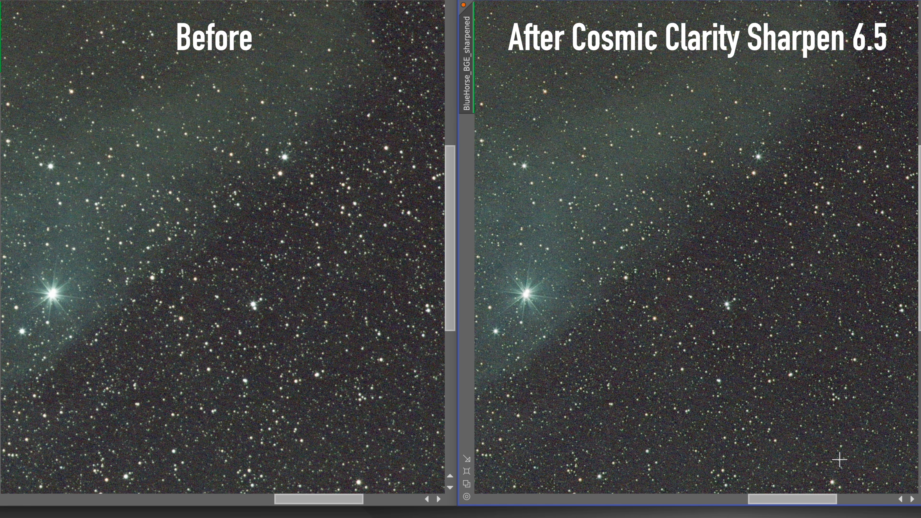
{"action": "left_click_drag", "start_coordinate": [822, 500], "coordinate": [760, 499]}
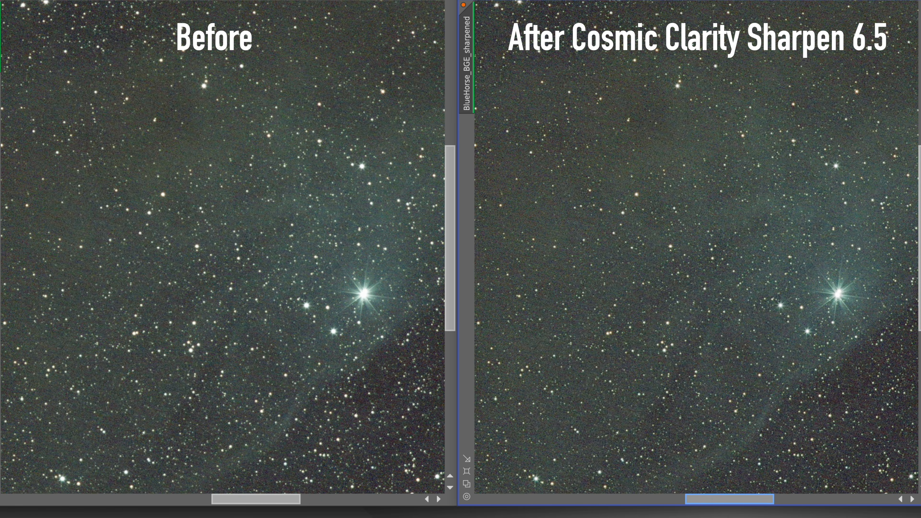
{"action": "scroll", "coordinate": [438, 366], "scroll_direction": "down", "scroll_amount": 5}
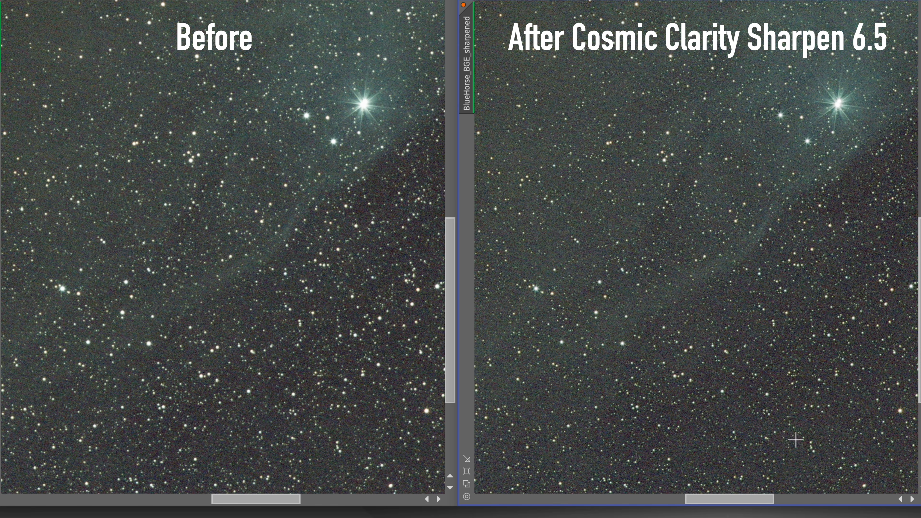
{"action": "mouse_move", "coordinate": [708, 498]}
{"action": "left_mouse_down"}
{"action": "mouse_move", "coordinate": [746, 499]}
{"action": "mouse_move", "coordinate": [718, 504]}
{"action": "left_mouse_up"}
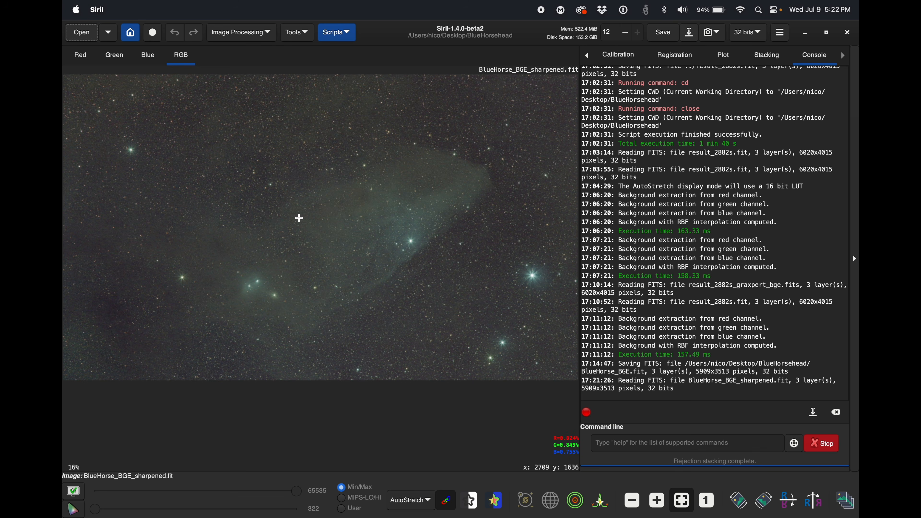
Plate solve the sharpened image using object ic4592 from SIMBAD, focal length 200.0 mm, pixel size 3.70 µm, and check the solution's image centre.
{"action": "left_click", "coordinate": [305, 35]}
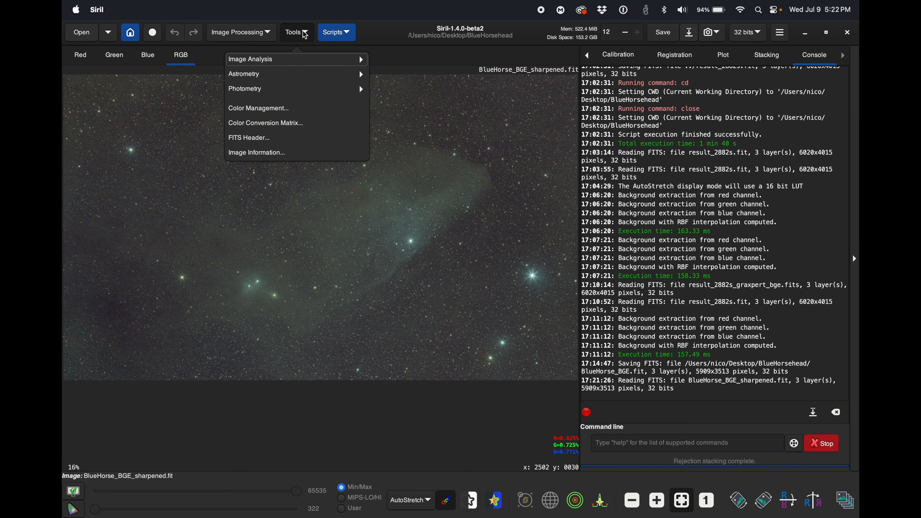
{"action": "left_click", "coordinate": [304, 35]}
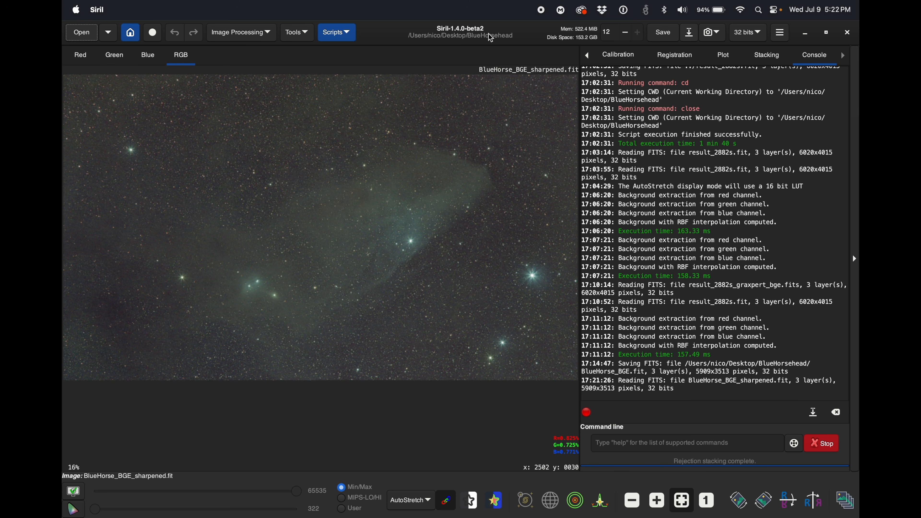
{"action": "left_click", "coordinate": [301, 36]}
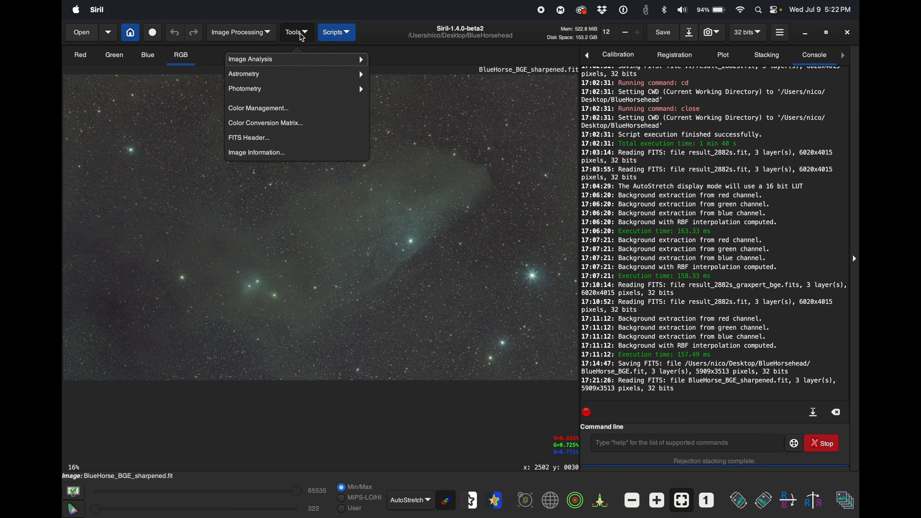
{"action": "left_click", "coordinate": [294, 80]}
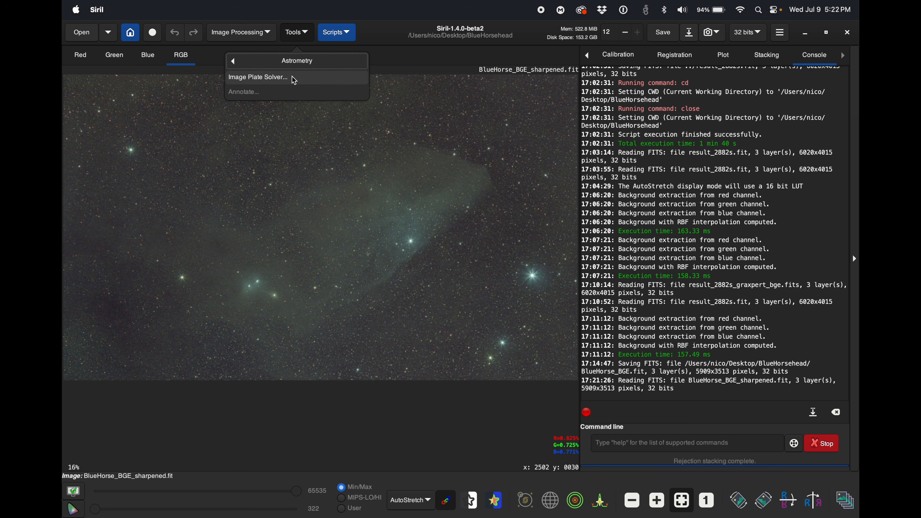
{"action": "left_click", "coordinate": [275, 78]}
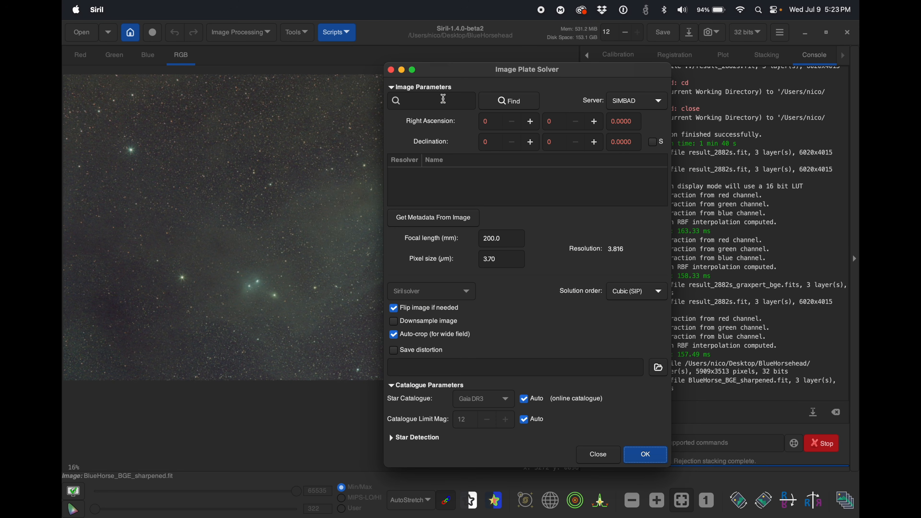
{"action": "left_click", "coordinate": [438, 105]}
{"action": "type", "text": "ic4592"}
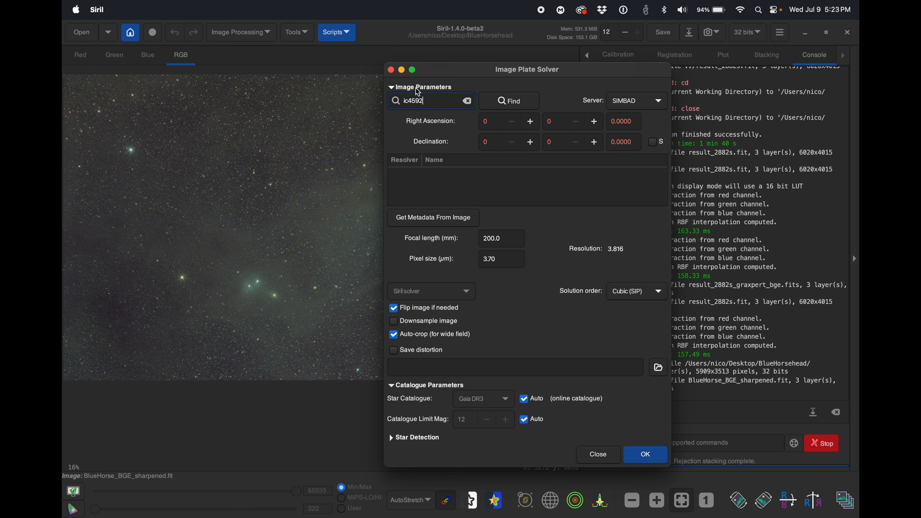
{"action": "left_click", "coordinate": [509, 101]}
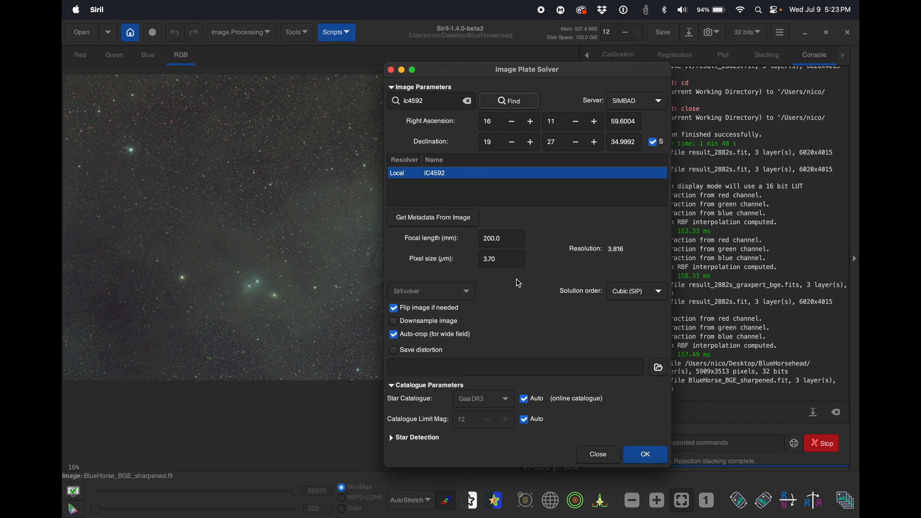
{"action": "left_click", "coordinate": [646, 456]}
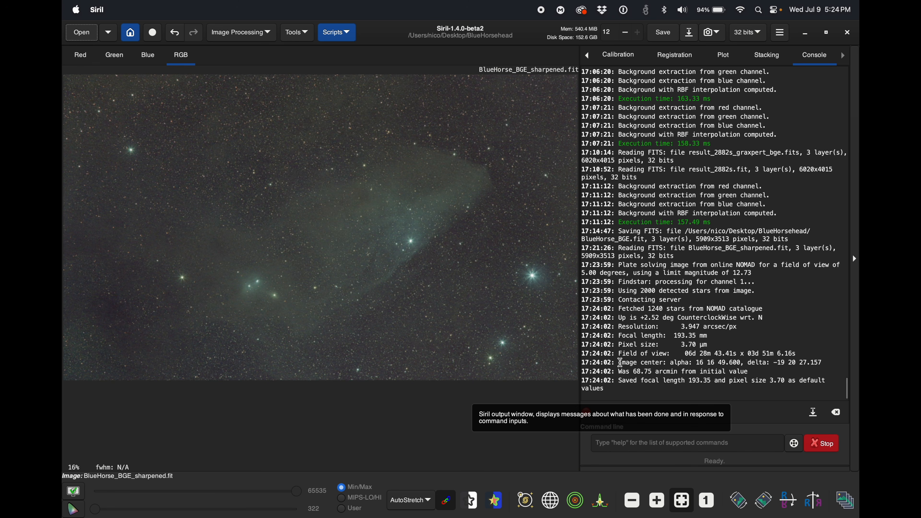
{"action": "left_click_drag", "start_coordinate": [620, 362], "coordinate": [729, 360]}
{"action": "left_click", "coordinate": [668, 265]}
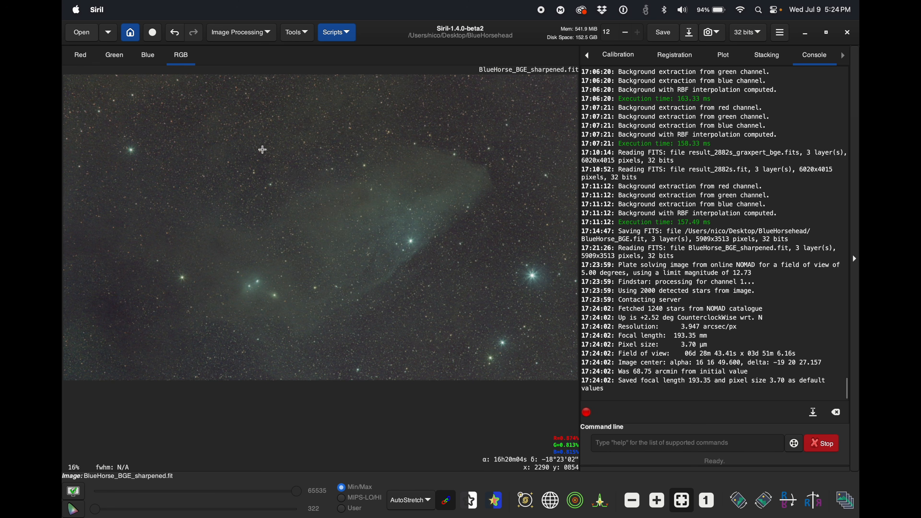
Open Spectrophotometric Color Calibration for the plate-solved image and set the white point reference to Star, type G2(v).
{"action": "left_click", "coordinate": [250, 36]}
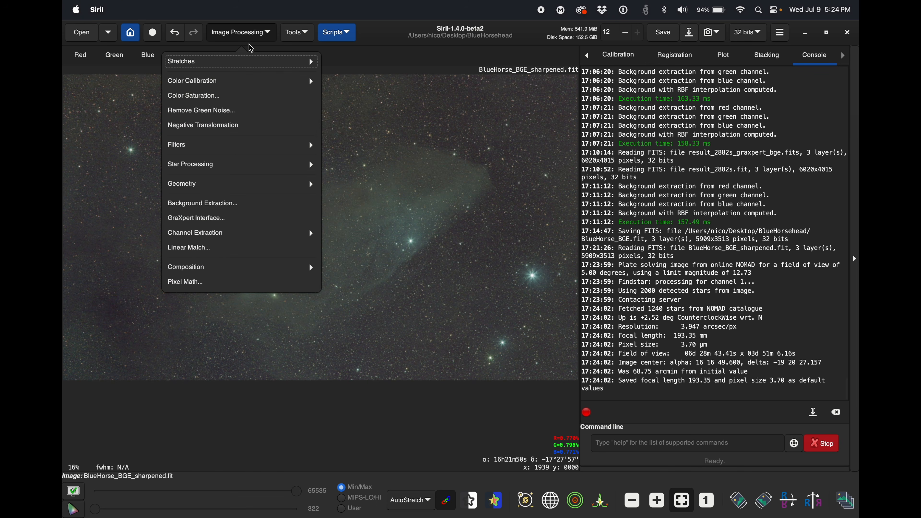
{"action": "left_click", "coordinate": [254, 81]}
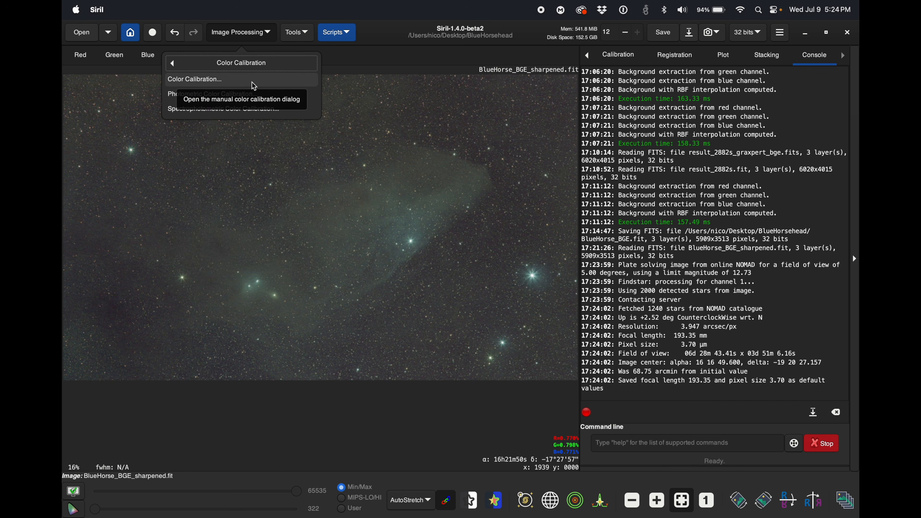
{"action": "left_click", "coordinate": [245, 110]}
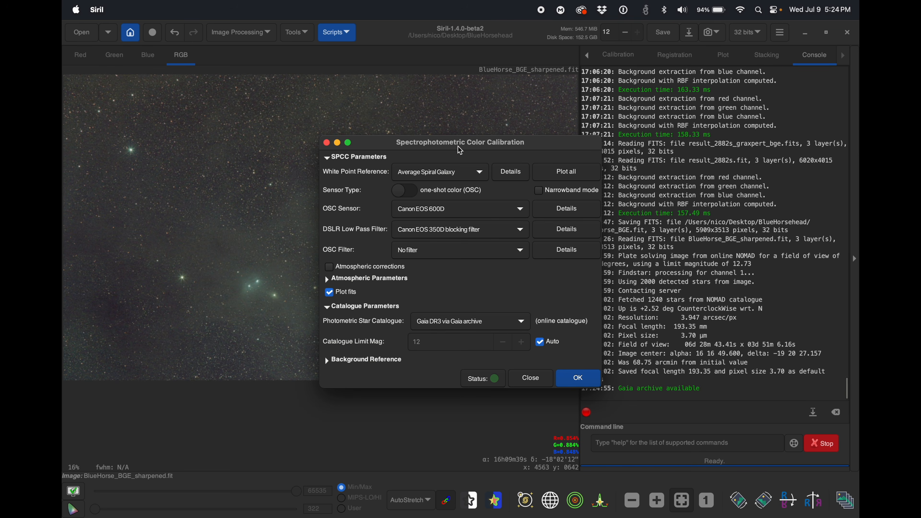
{"action": "left_click_drag", "start_coordinate": [455, 147], "coordinate": [631, 139]}
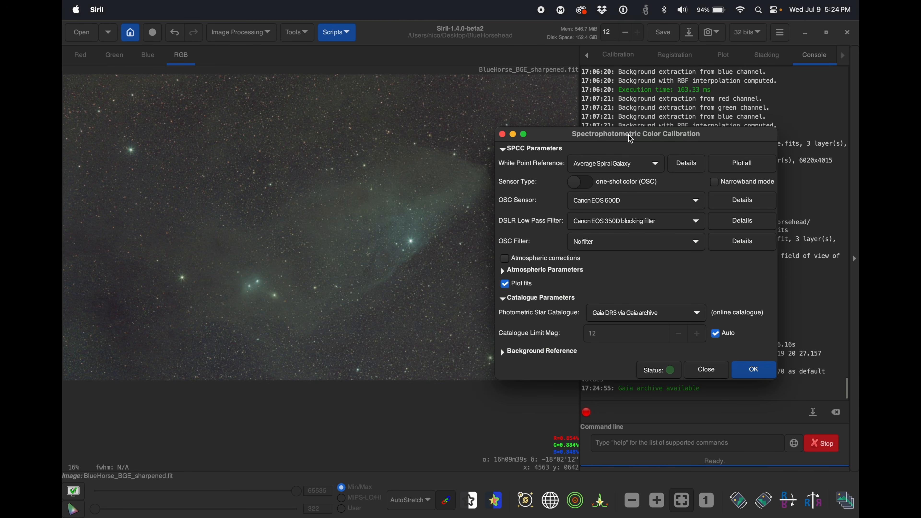
{"action": "left_click", "coordinate": [659, 167]}
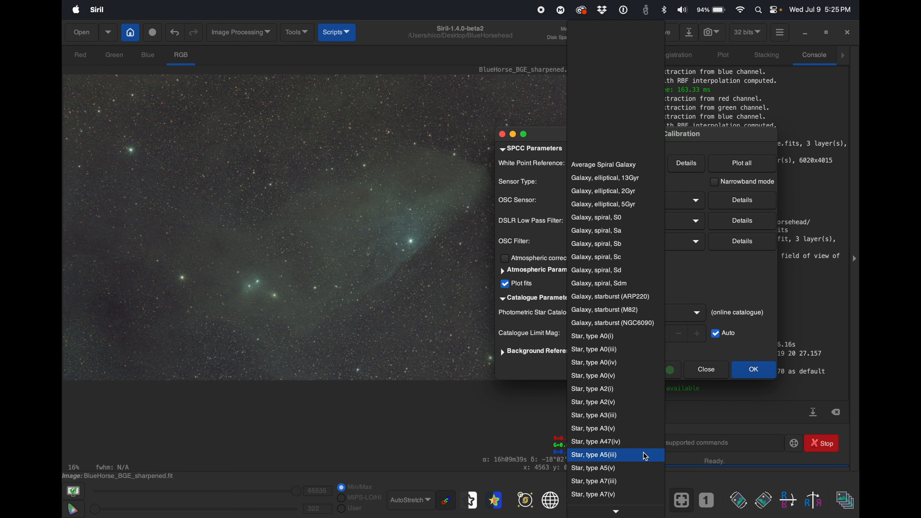
{"action": "mouse_move", "coordinate": [616, 511]}
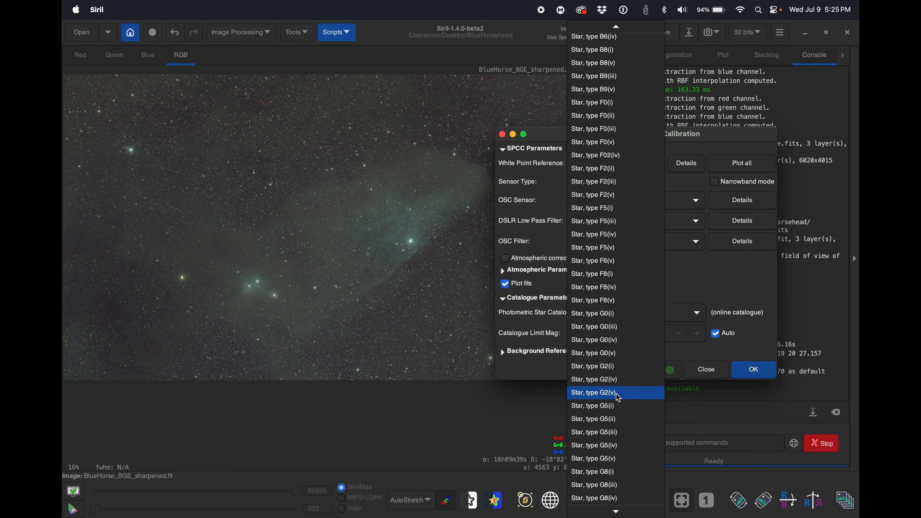
{"action": "left_click", "coordinate": [617, 396]}
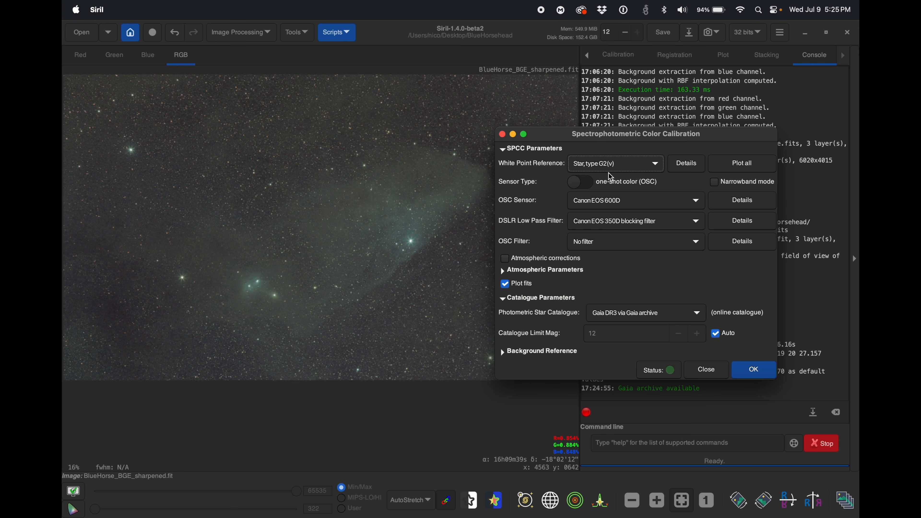
Keep the sensor type as one-shot color, with Canon EOS 600D as the OSC sensor and No filter as the OSC filter.
{"action": "left_click", "coordinate": [589, 183]}
{"action": "left_click", "coordinate": [593, 183]}
{"action": "left_click", "coordinate": [616, 203]}
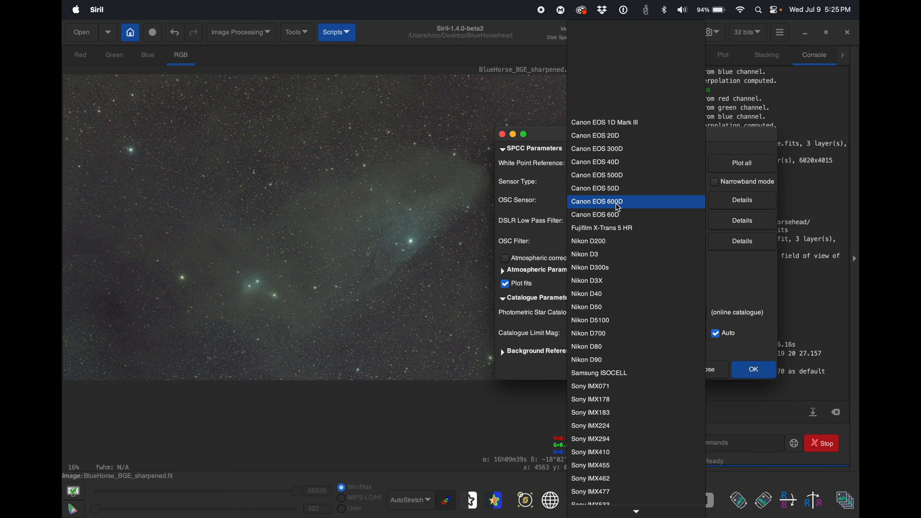
{"action": "left_click", "coordinate": [617, 205]}
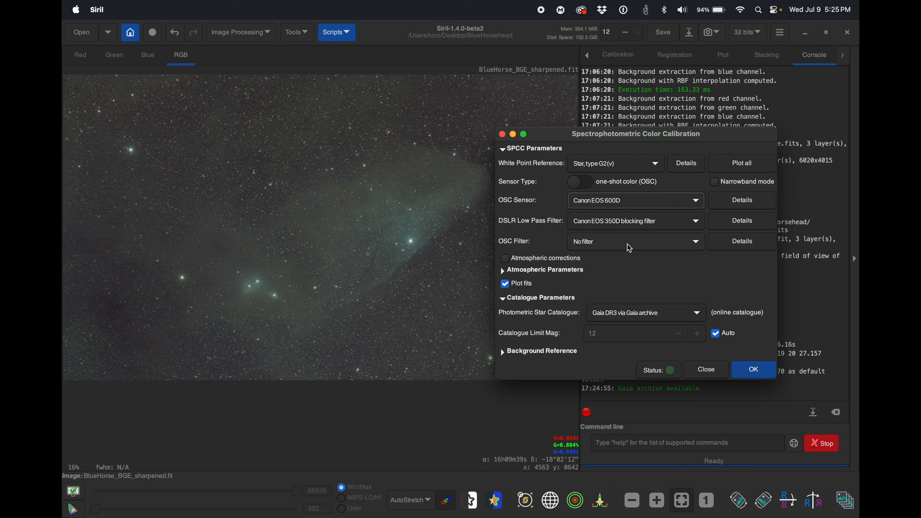
{"action": "left_click", "coordinate": [638, 200]}
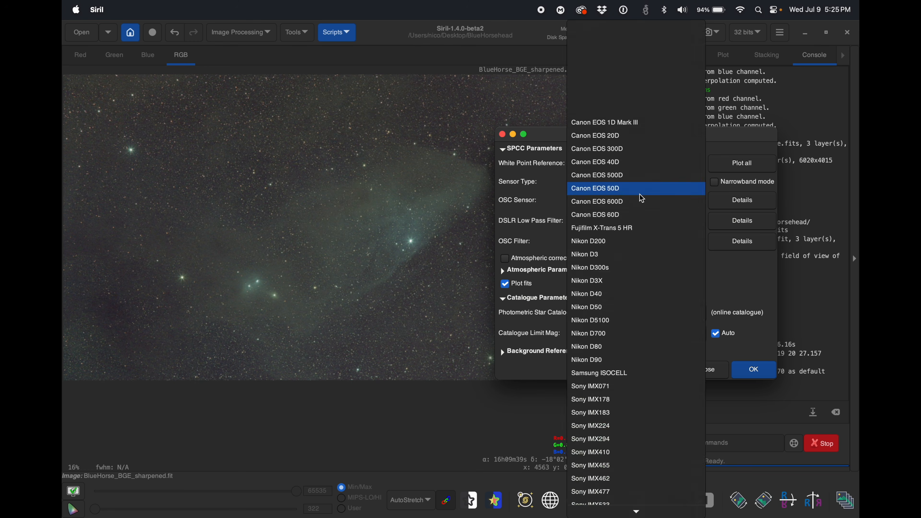
{"action": "left_click", "coordinate": [639, 196]}
{"action": "left_click", "coordinate": [637, 200]}
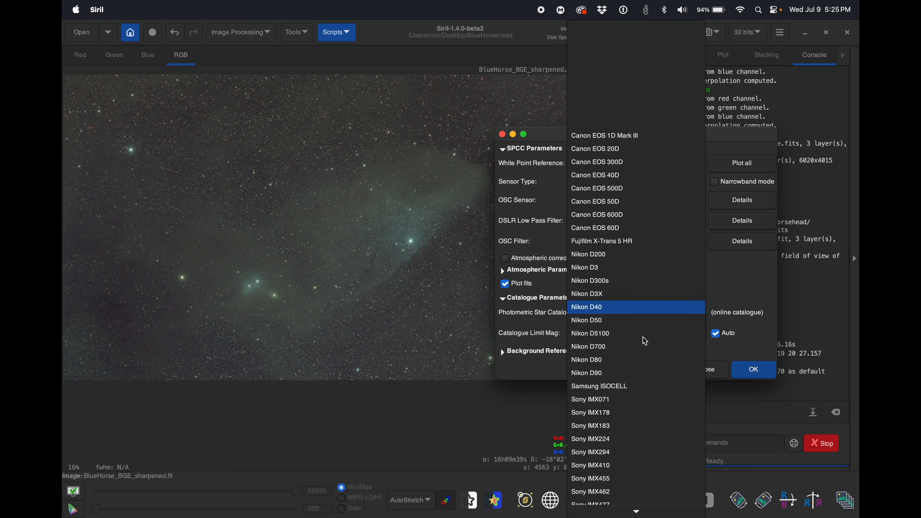
{"action": "left_click", "coordinate": [631, 218]}
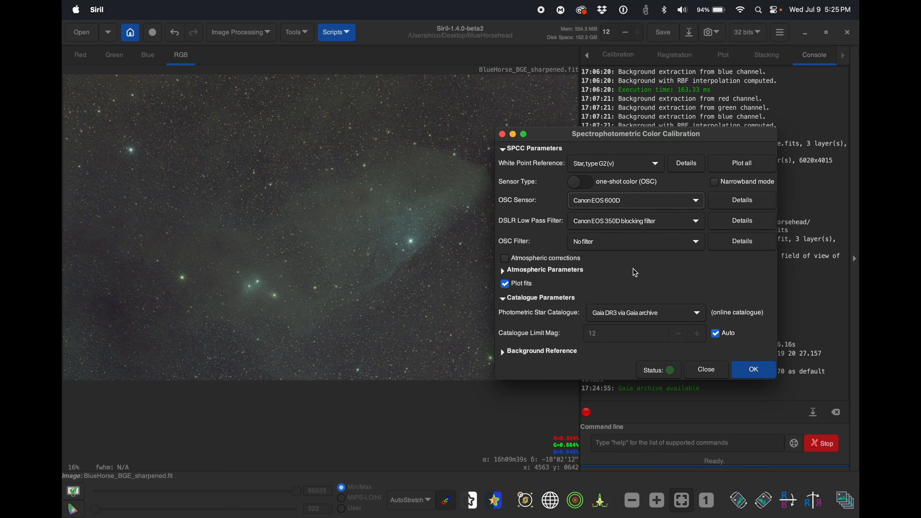
{"action": "left_click", "coordinate": [610, 248]}
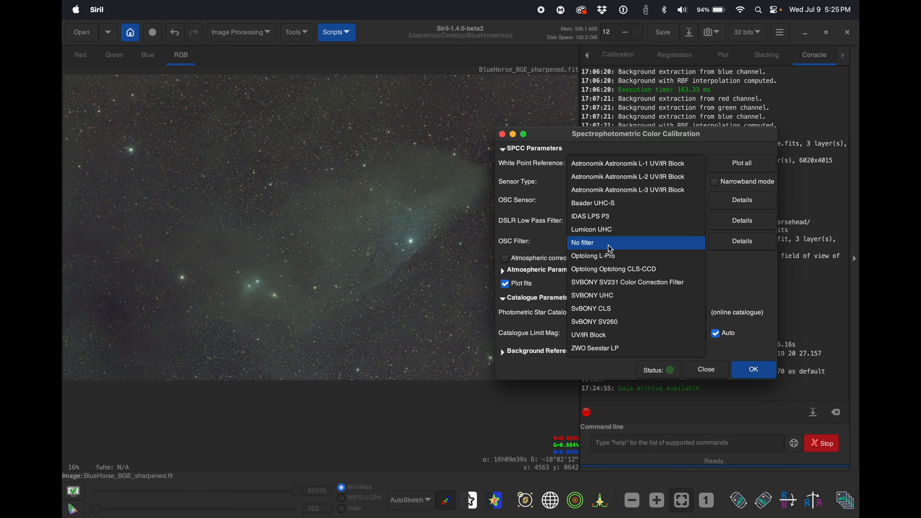
{"action": "left_click", "coordinate": [609, 246]}
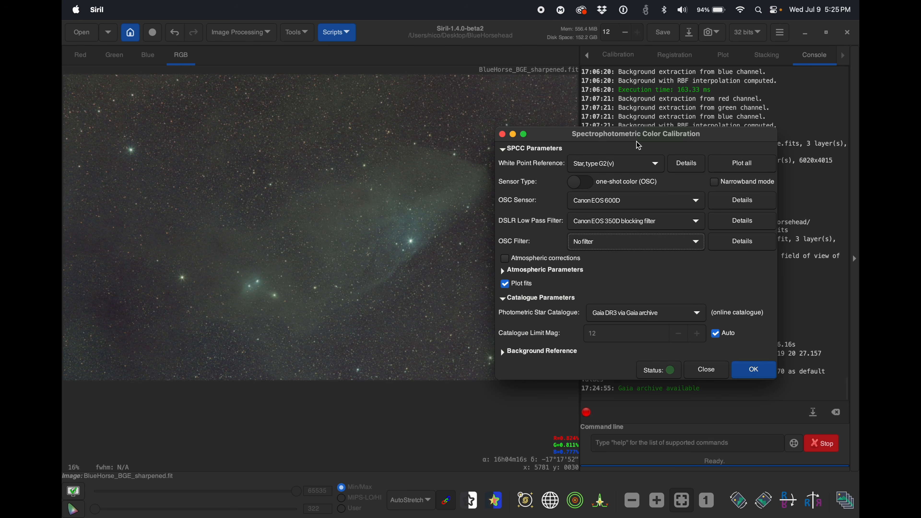
Run the spectrophotometric color calibration, review the R/G and B/G white balance plots, and close the plots and the calibration dialog.
{"action": "left_click", "coordinate": [754, 378]}
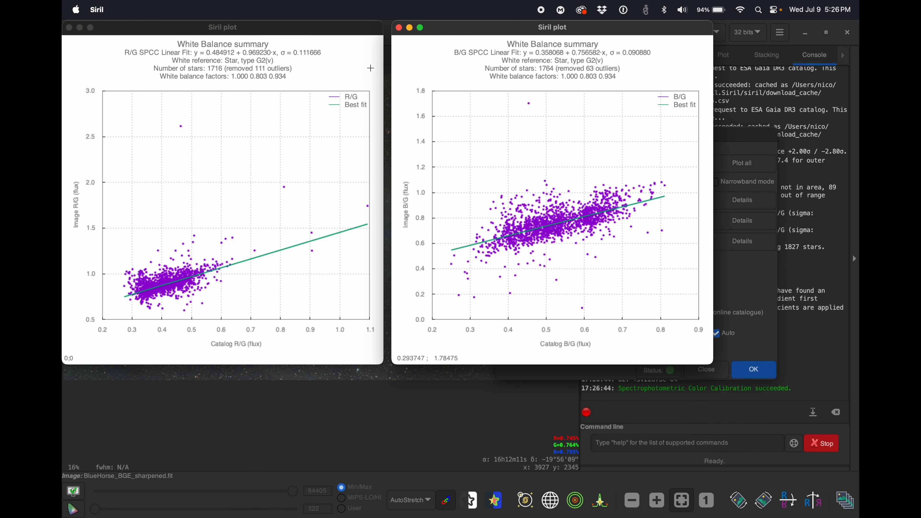
{"action": "left_click", "coordinate": [300, 32]}
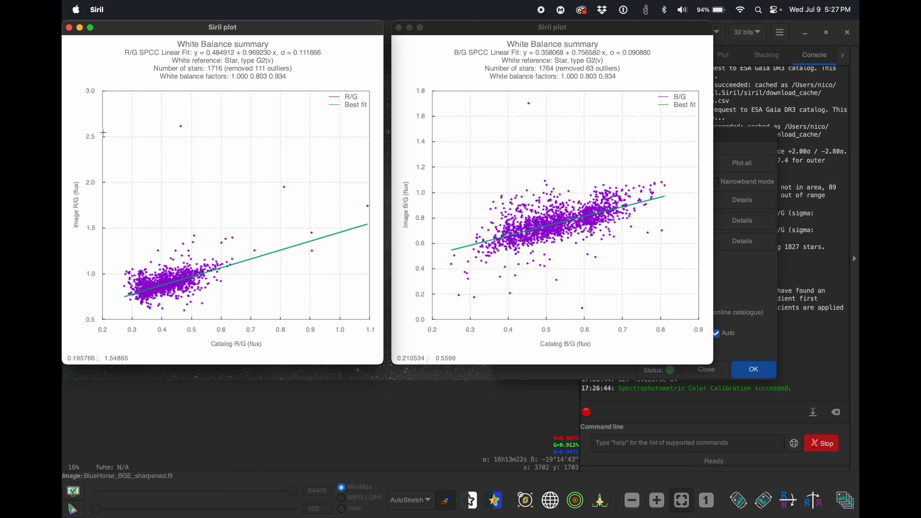
{"action": "left_click", "coordinate": [69, 28]}
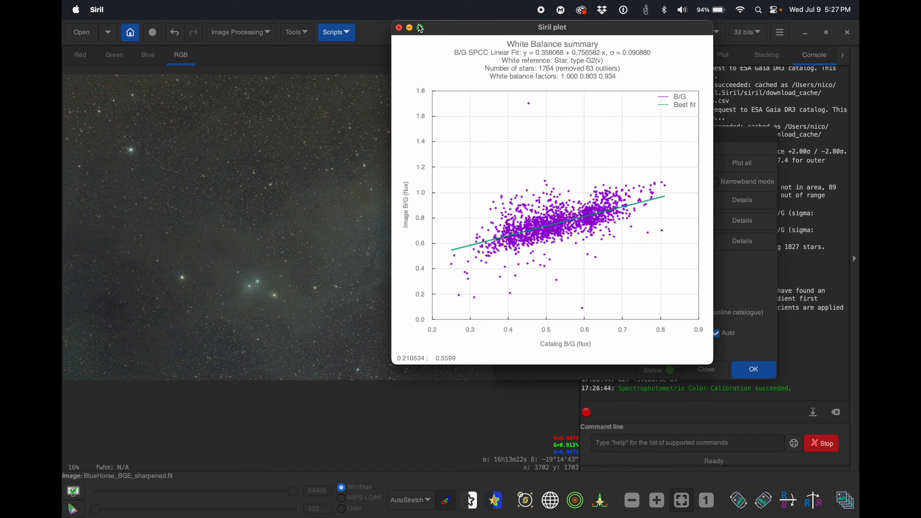
{"action": "left_click", "coordinate": [399, 27]}
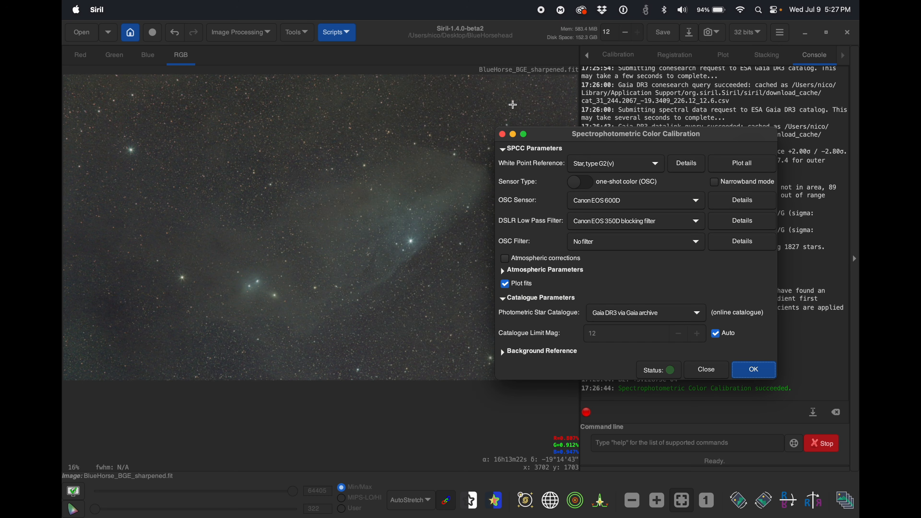
{"action": "left_click", "coordinate": [713, 372]}
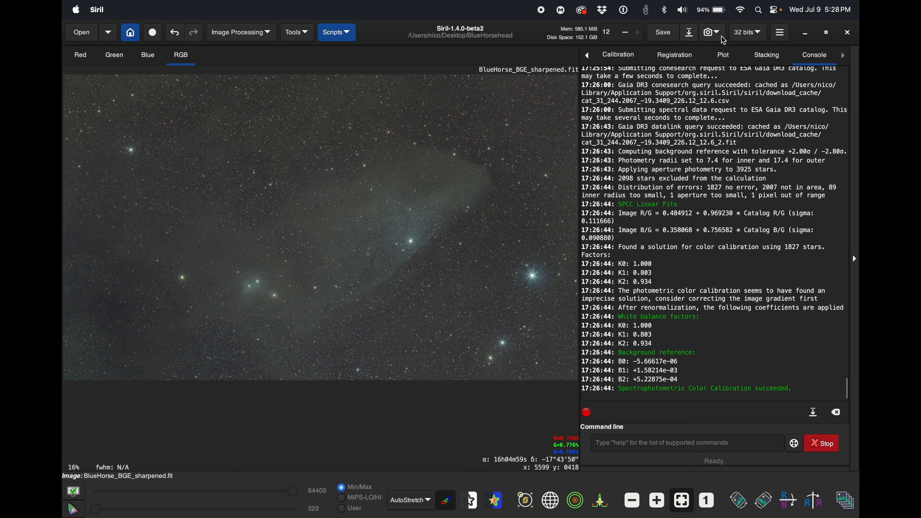
Check the StarNet executable, StarNet weights and GraXpert locations in the Miscellaneous preferences and apply the preferences.
{"action": "left_click", "coordinate": [779, 33]}
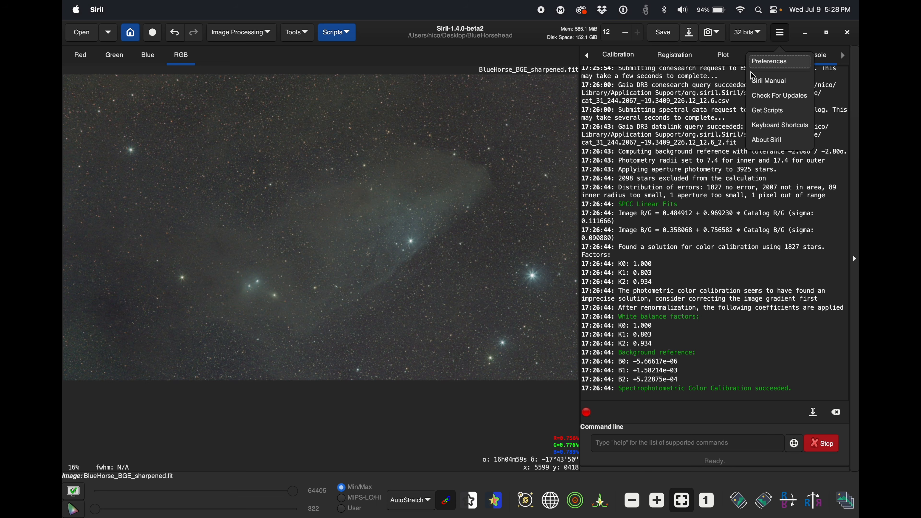
{"action": "left_click", "coordinate": [779, 65]}
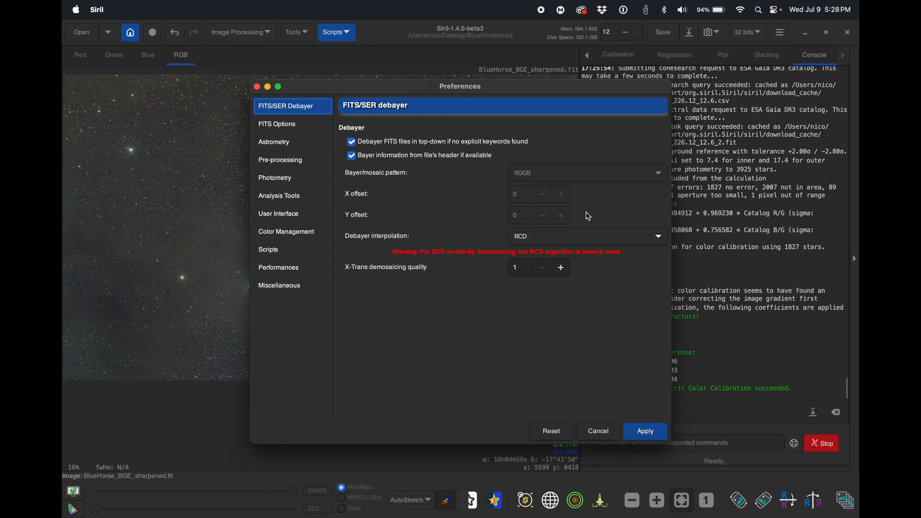
{"action": "left_click", "coordinate": [281, 287]}
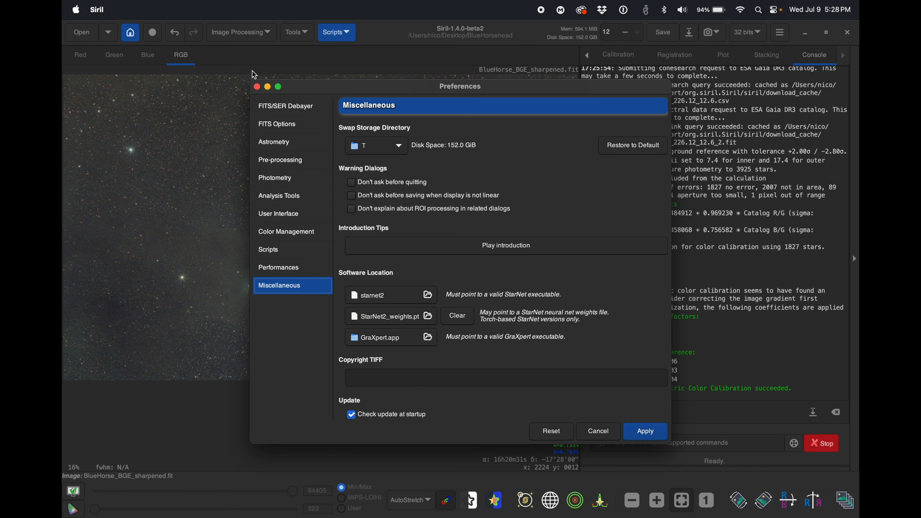
{"action": "left_click", "coordinate": [257, 87]}
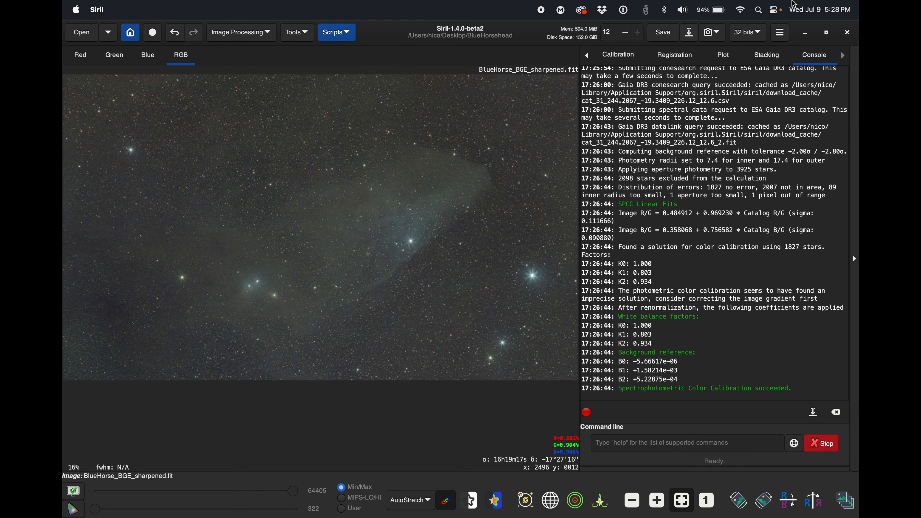
{"action": "left_click", "coordinate": [781, 34]}
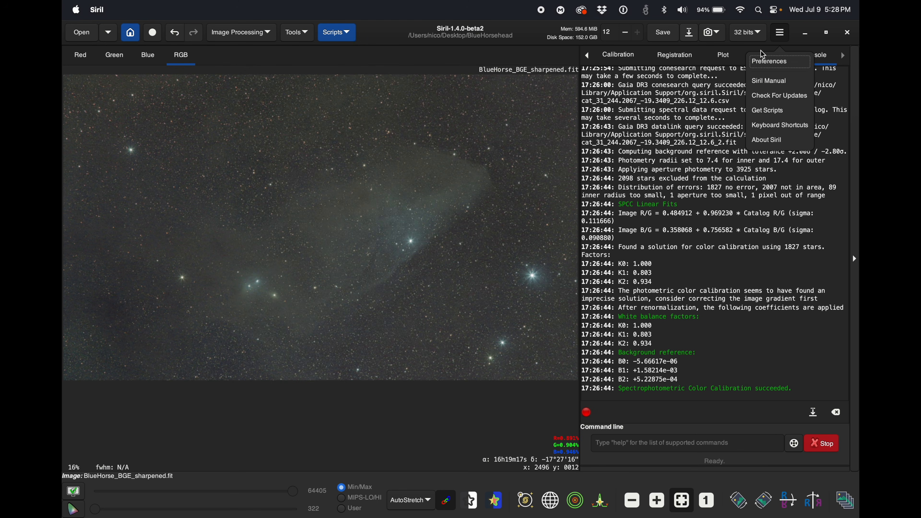
{"action": "left_click", "coordinate": [776, 63]}
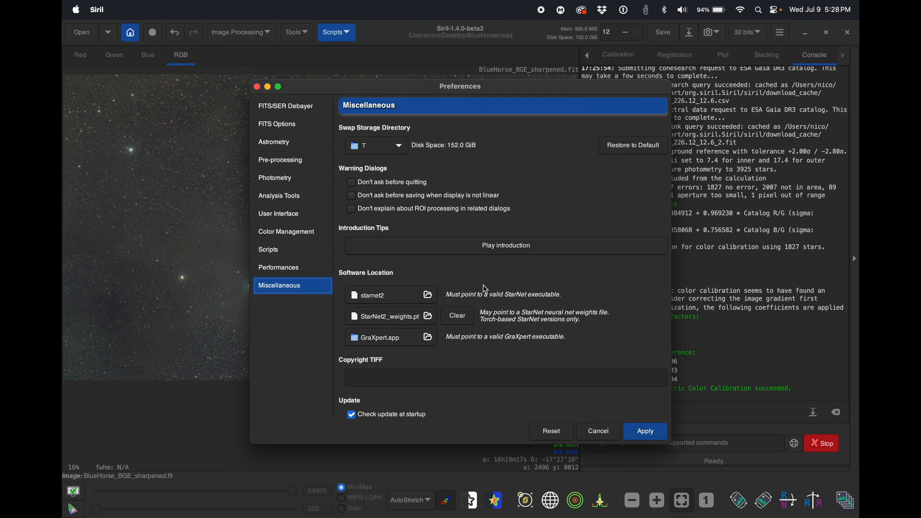
{"action": "left_click", "coordinate": [652, 433]}
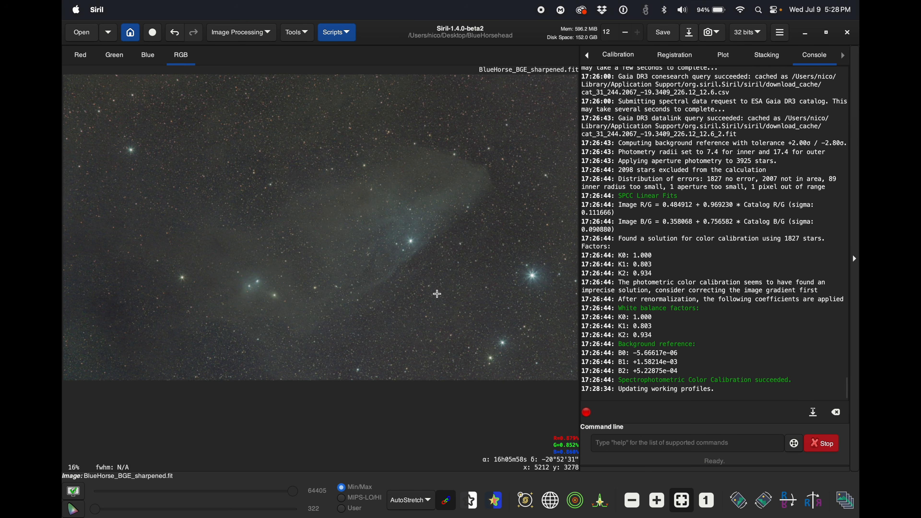
Bring up the image processing operations for the color-calibrated image.
{"action": "left_click", "coordinate": [238, 34]}
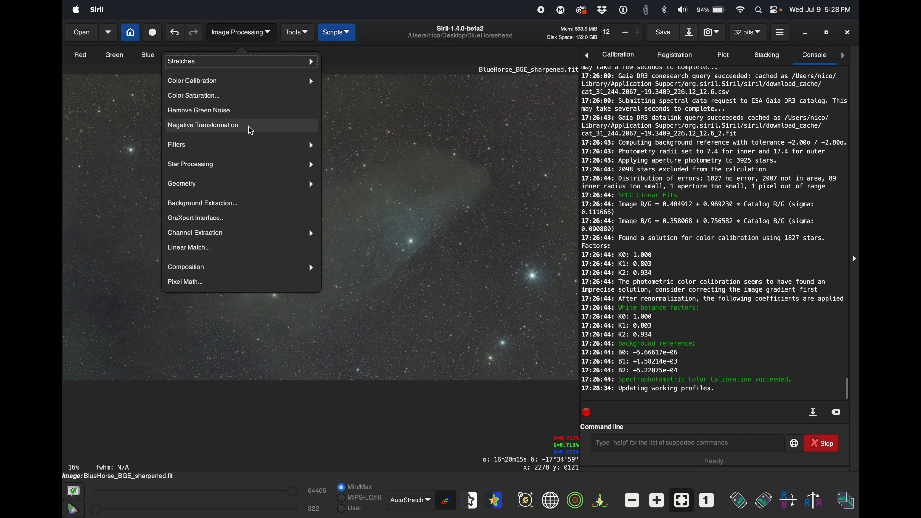
Run StarNet star removal with linear pre-stretch, star mask generation and star recomposition on completion enabled.
{"action": "left_click", "coordinate": [250, 165]}
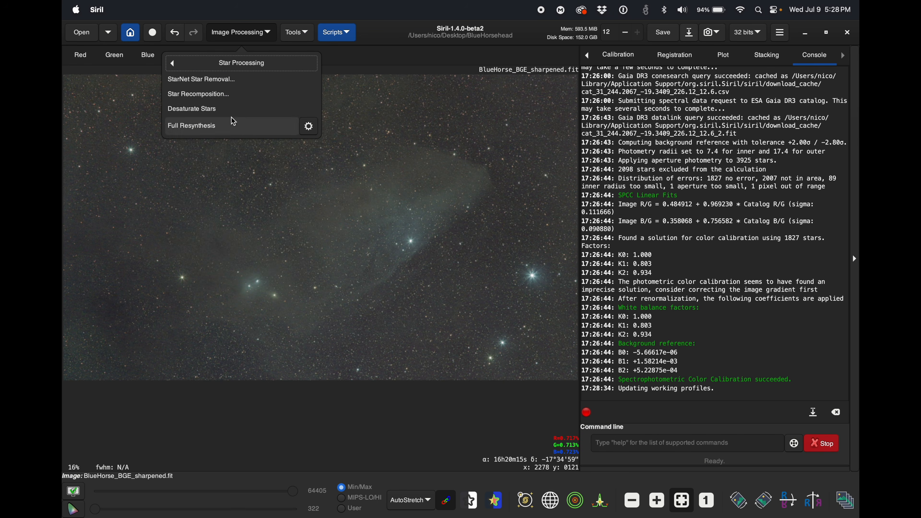
{"action": "left_click", "coordinate": [258, 86]}
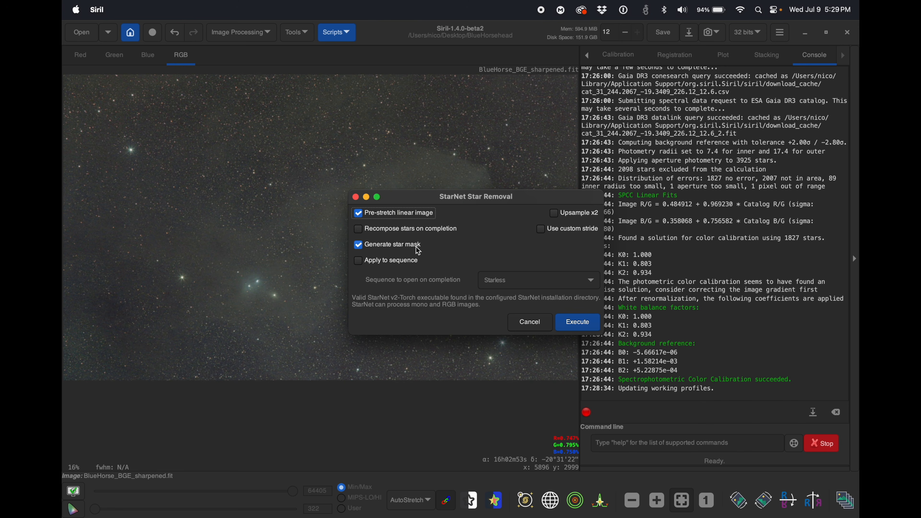
{"action": "mouse_move", "coordinate": [387, 236]}
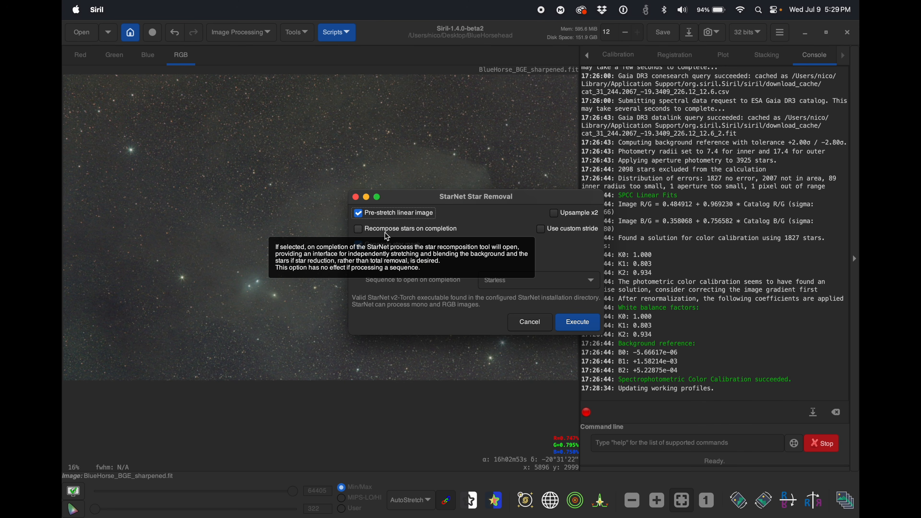
{"action": "left_click", "coordinate": [360, 231]}
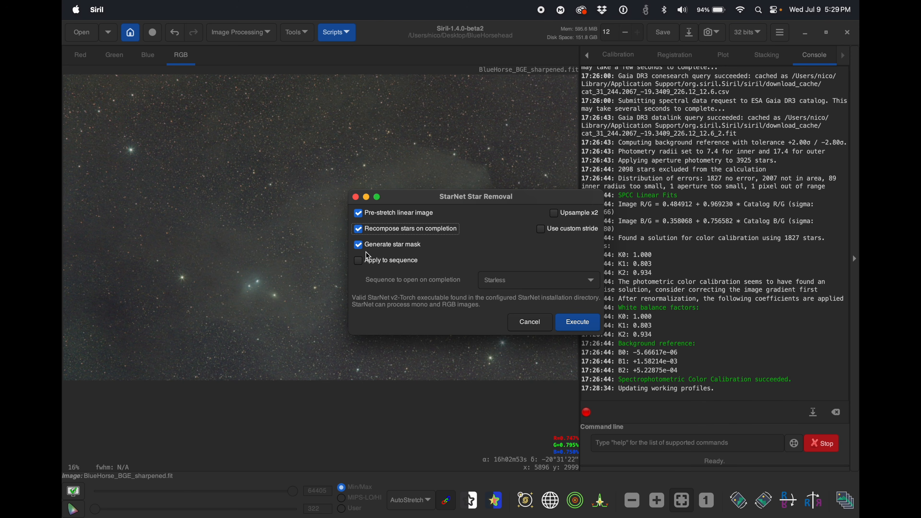
{"action": "left_click", "coordinate": [577, 323]}
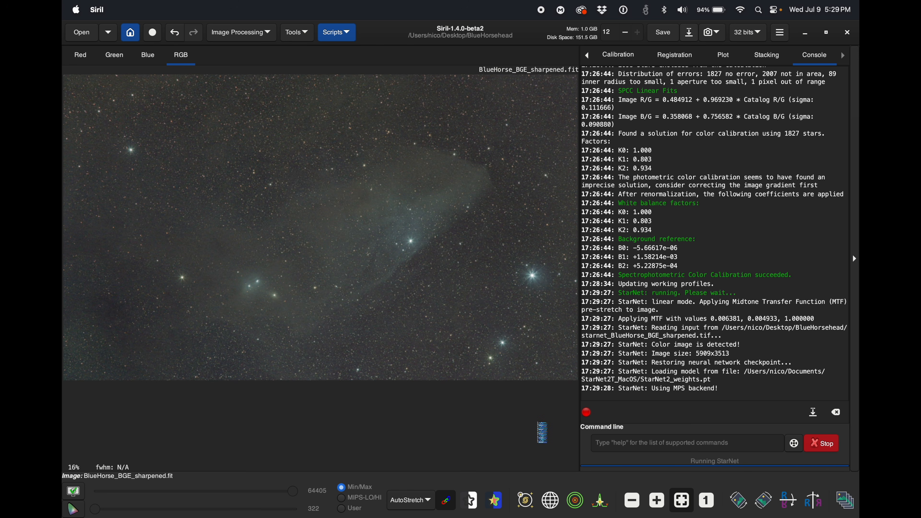
Sample the background stretch's symmetry point from a selection of about 181 × 248 px in the dark sky just below the nebula.
{"action": "left_click_drag", "start_coordinate": [393, 112], "coordinate": [584, 115]}
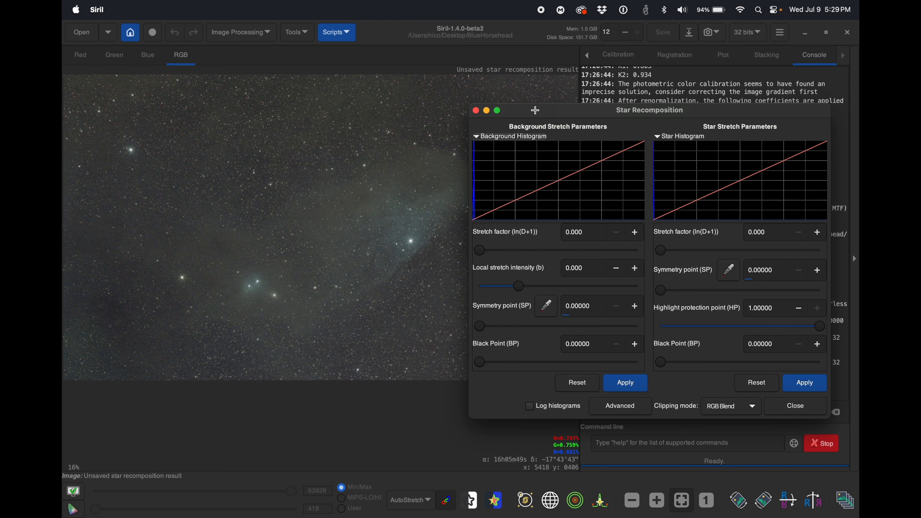
{"action": "left_click_drag", "start_coordinate": [535, 110], "coordinate": [551, 97]}
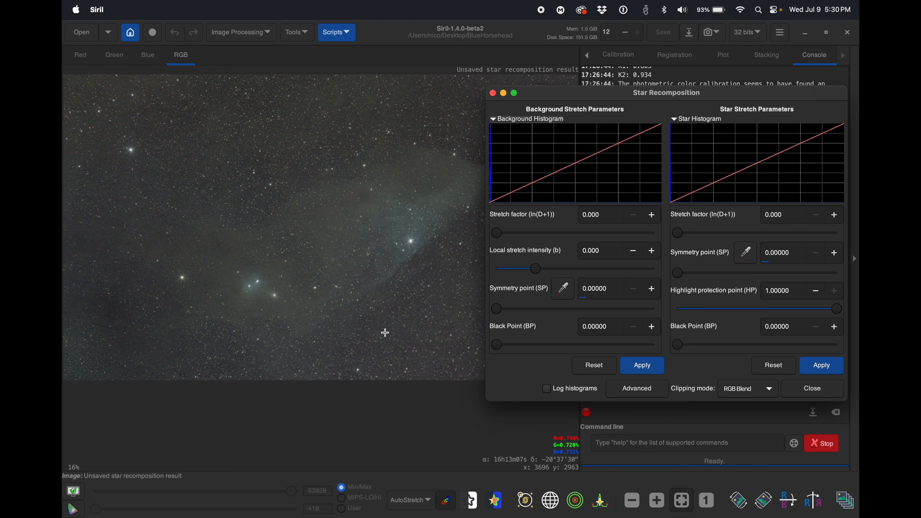
{"action": "left_click_drag", "start_coordinate": [385, 332], "coordinate": [370, 311]}
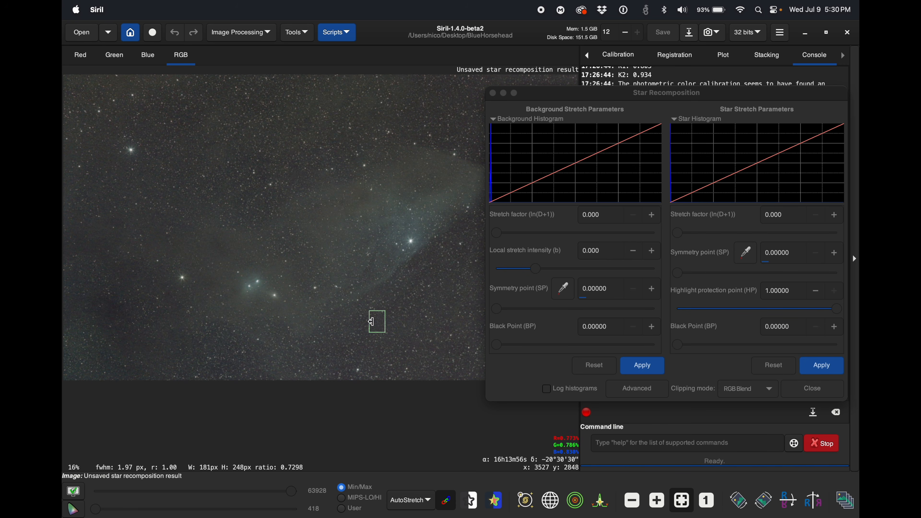
{"action": "left_click", "coordinate": [593, 102]}
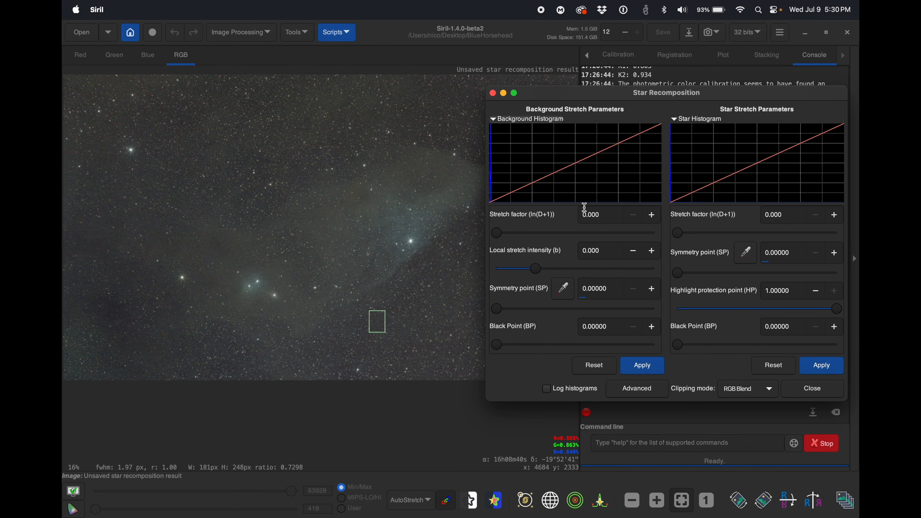
{"action": "left_click", "coordinate": [566, 295]}
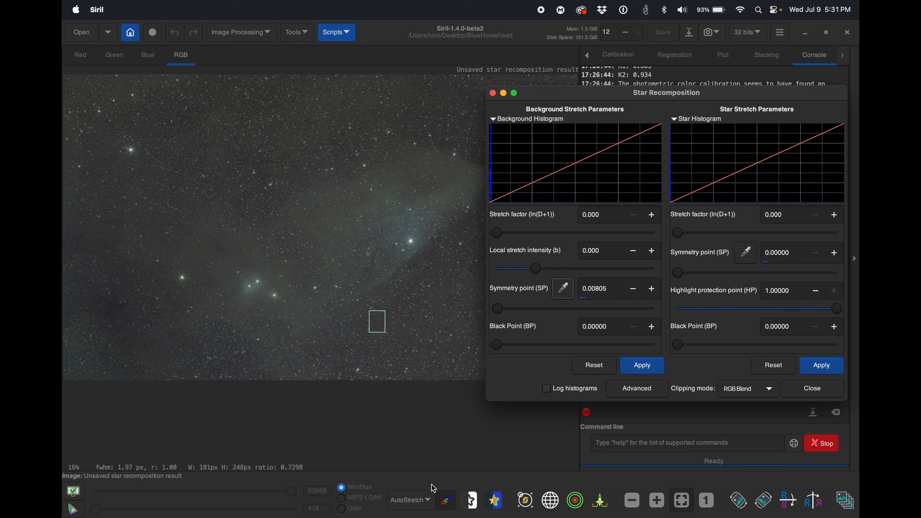
Preview the recomposed image in Linear display mode, and return the display to AutoStretch.
{"action": "left_click", "coordinate": [428, 504]}
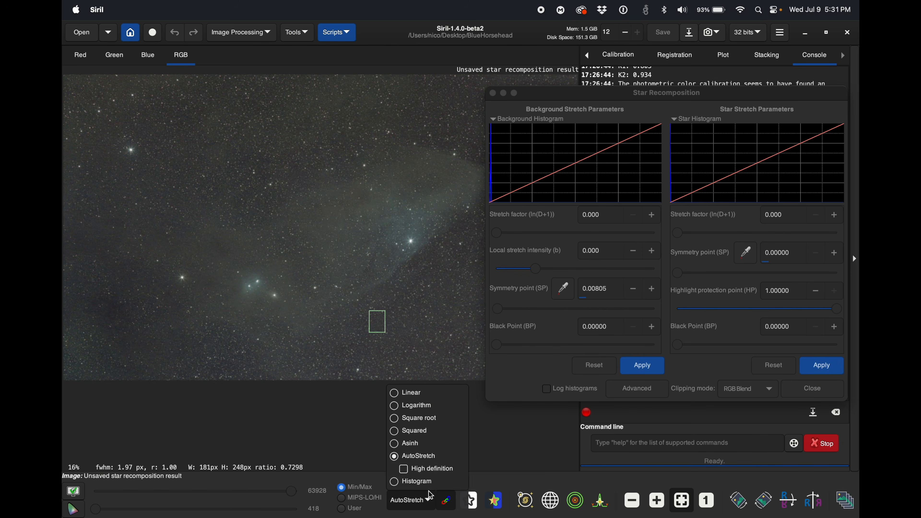
{"action": "left_click", "coordinate": [428, 393]}
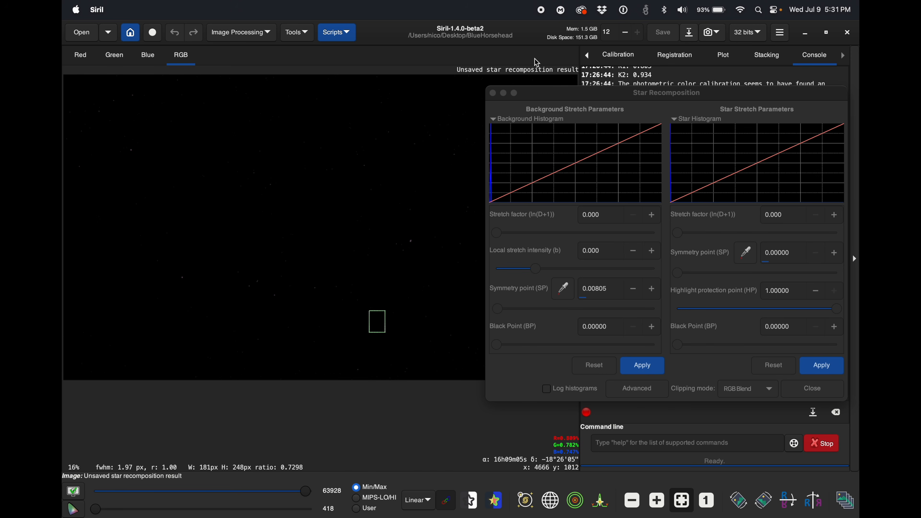
{"action": "left_click", "coordinate": [539, 99]}
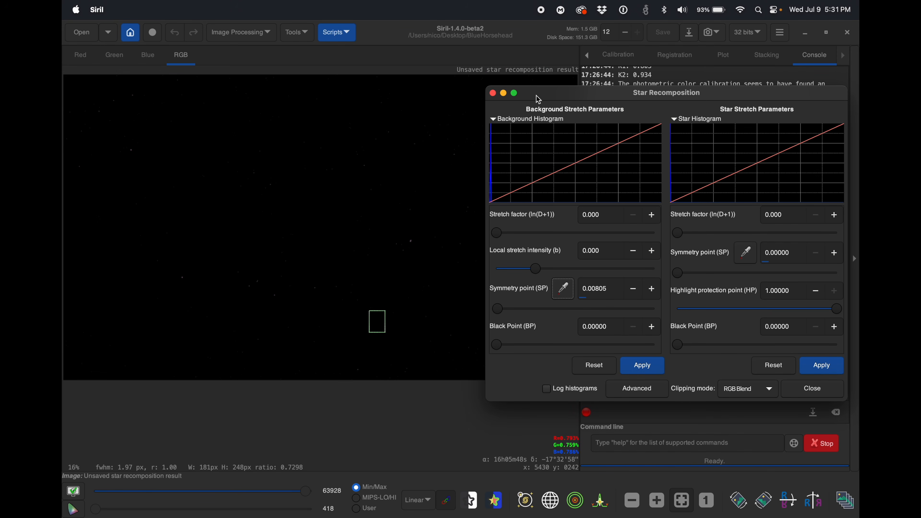
{"action": "left_click", "coordinate": [421, 503]}
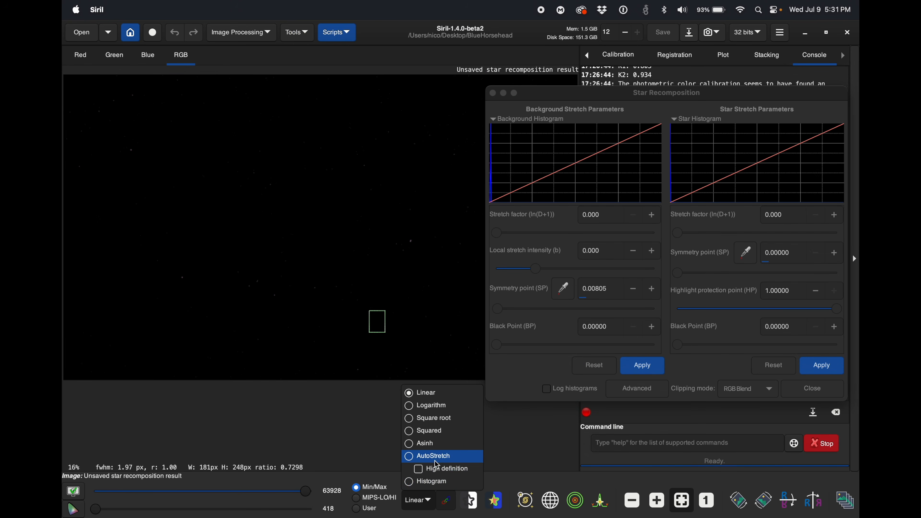
{"action": "left_click", "coordinate": [437, 459]}
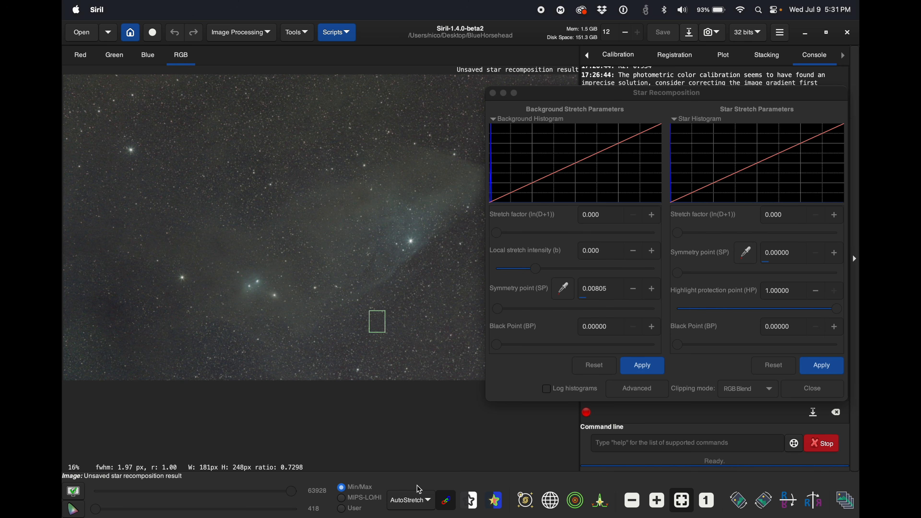
Set the image display mode to Linear and return to the Star Recomposition dialog.
{"action": "left_click", "coordinate": [415, 500]}
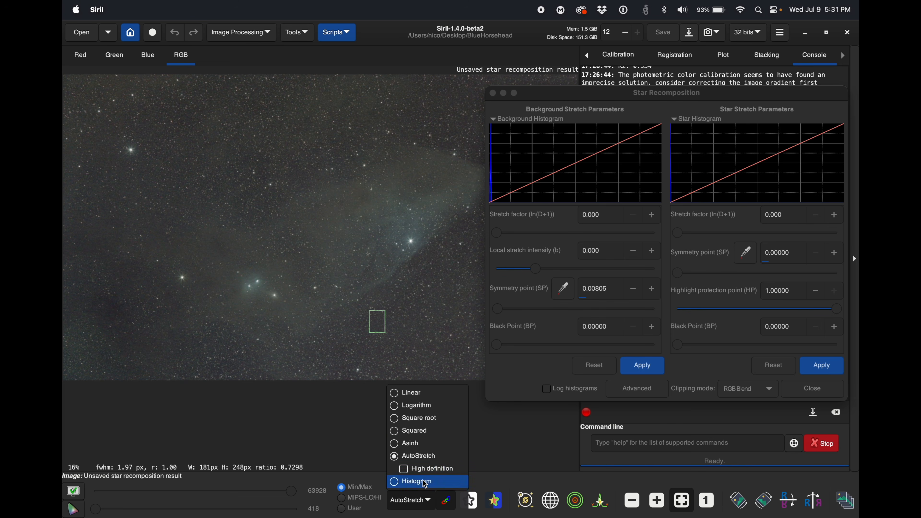
{"action": "left_click", "coordinate": [429, 393]}
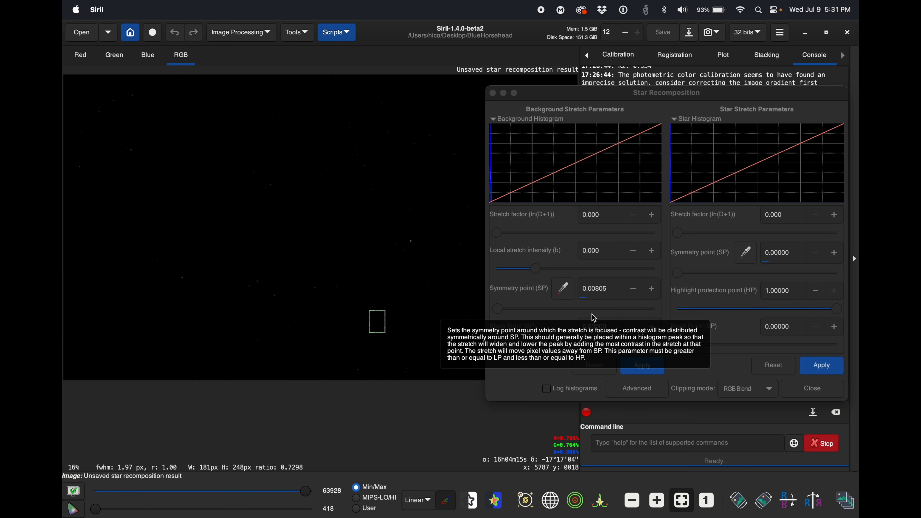
{"action": "left_click", "coordinate": [557, 95]}
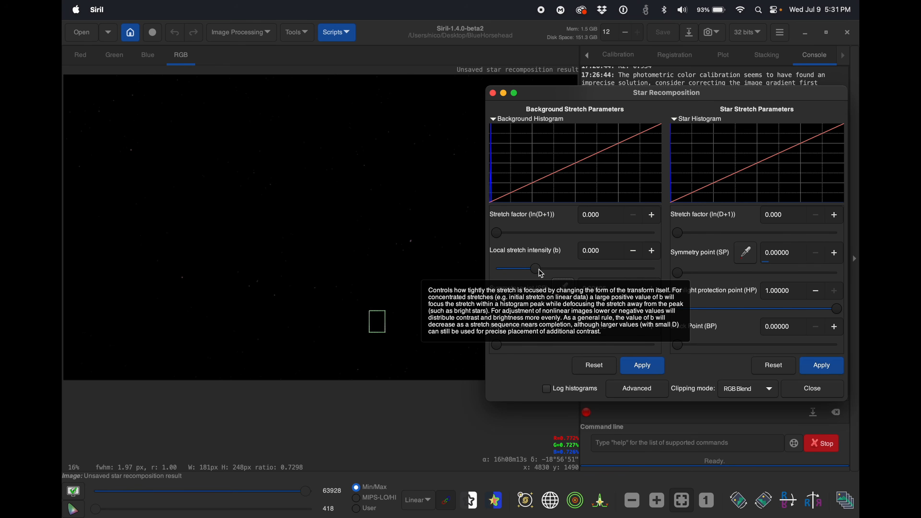
Apply a background stretch with local intensity about 12.037 and stretch factor about 3.064, and apply a background black point of about 0.10774.
{"action": "left_click_drag", "start_coordinate": [538, 273], "coordinate": [629, 269]}
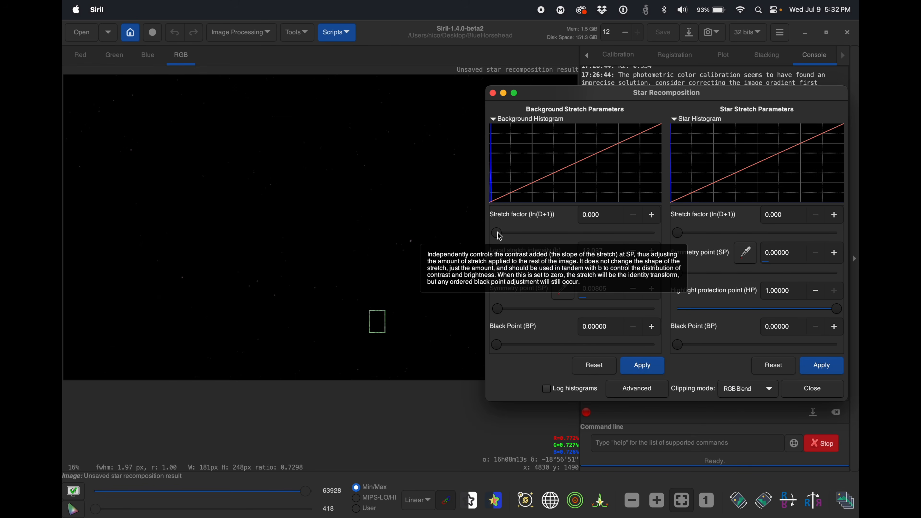
{"action": "left_click_drag", "start_coordinate": [500, 237], "coordinate": [545, 237]}
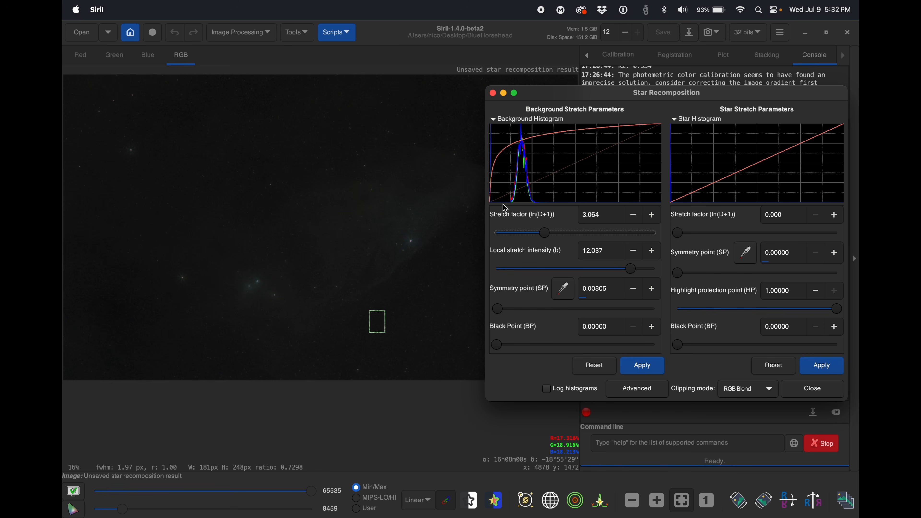
{"action": "left_click", "coordinate": [642, 367]}
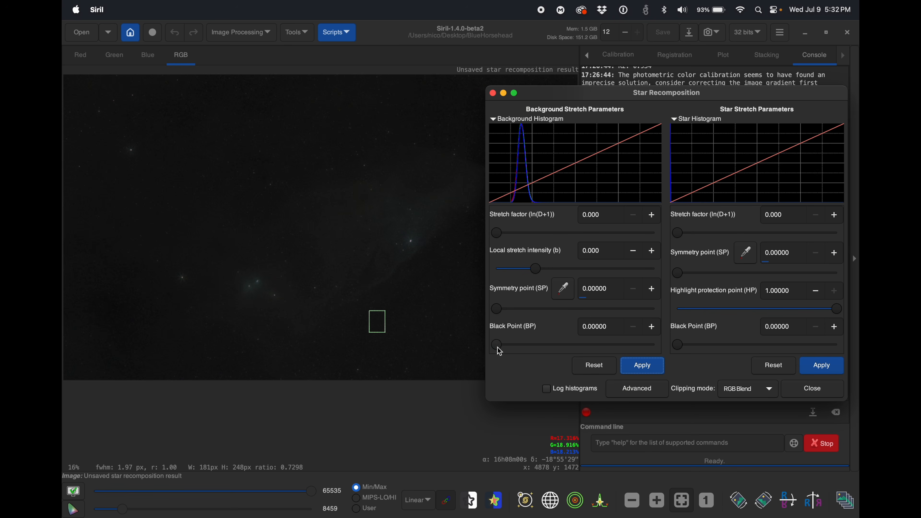
{"action": "left_click_drag", "start_coordinate": [497, 345], "coordinate": [514, 348]}
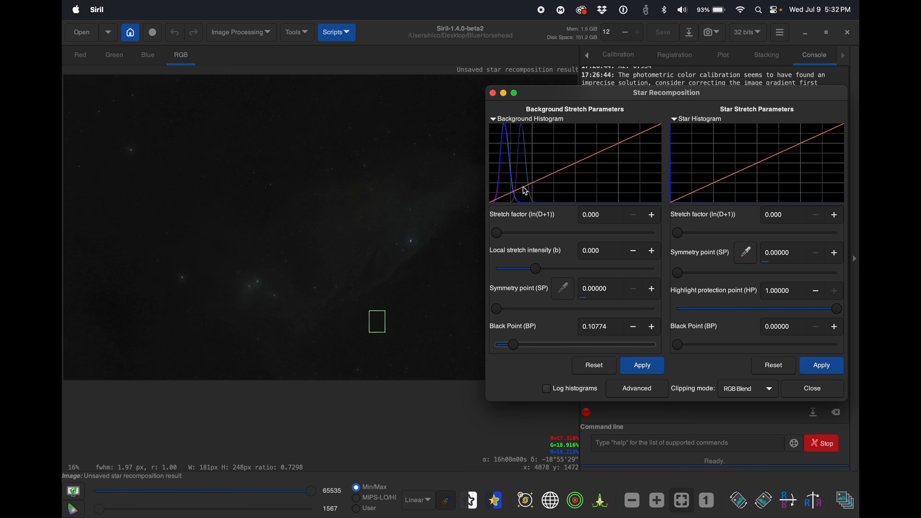
{"action": "left_click", "coordinate": [643, 366]}
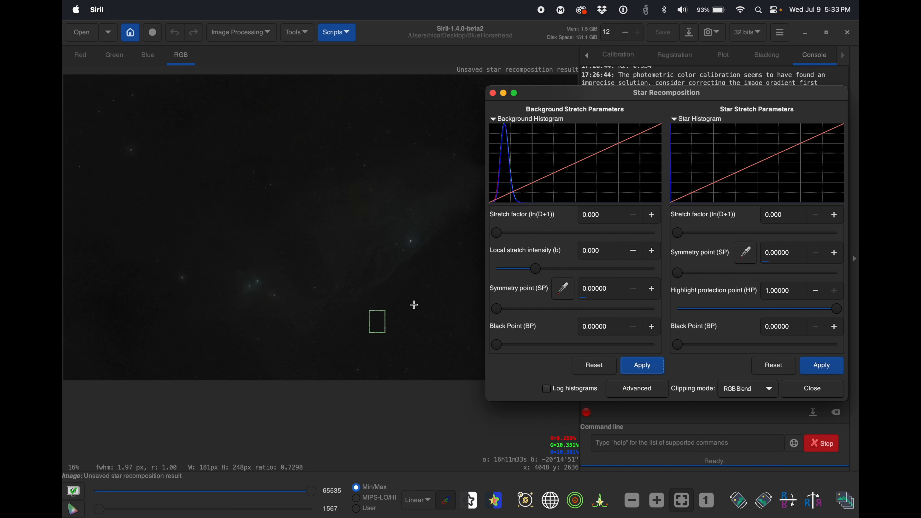
Replace the selection with one of about 1067 × 588 px over the nebula's head and sample the background symmetry point from it.
{"action": "left_click", "coordinate": [404, 311]}
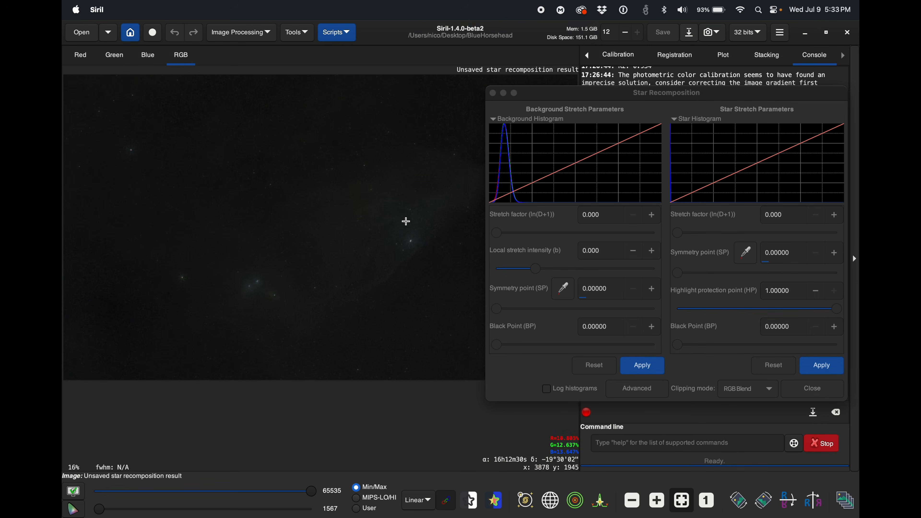
{"action": "left_click_drag", "start_coordinate": [457, 163], "coordinate": [365, 214]}
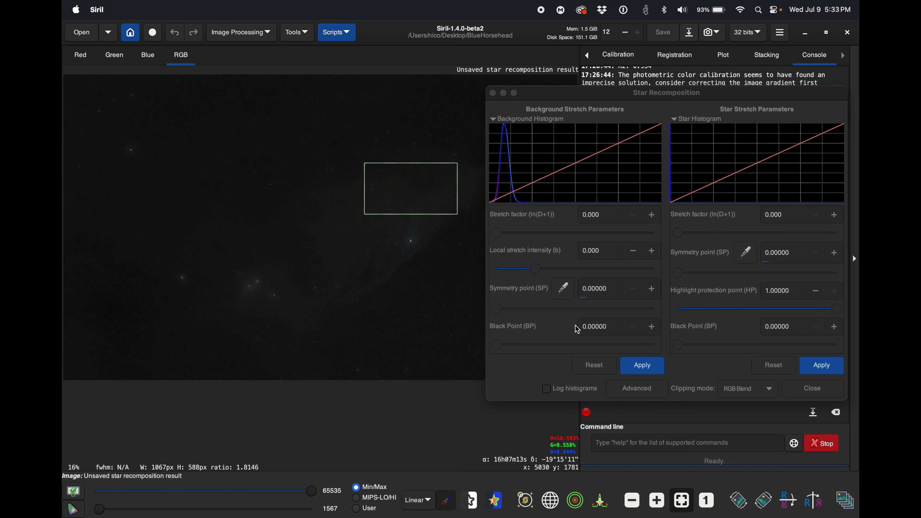
{"action": "left_click", "coordinate": [562, 289]}
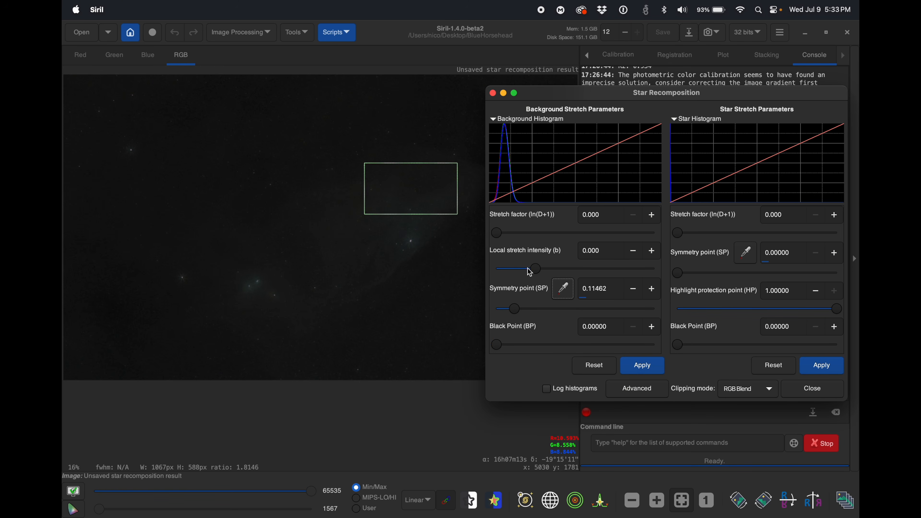
Apply a background stretch with local intensity about 3.485 and stretch factor about 0.704.
{"action": "left_click_drag", "start_coordinate": [539, 273], "coordinate": [565, 269]}
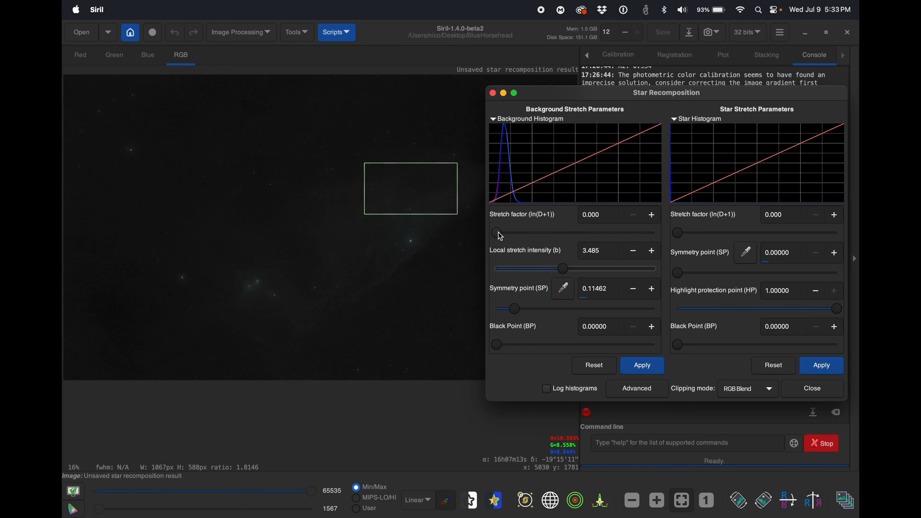
{"action": "left_click_drag", "start_coordinate": [503, 238], "coordinate": [510, 238]}
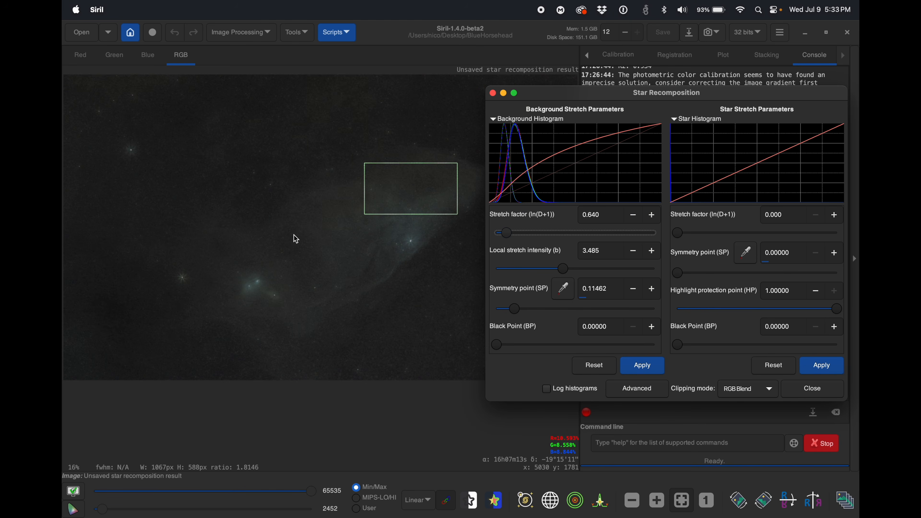
{"action": "left_click_drag", "start_coordinate": [540, 91], "coordinate": [618, 100]}
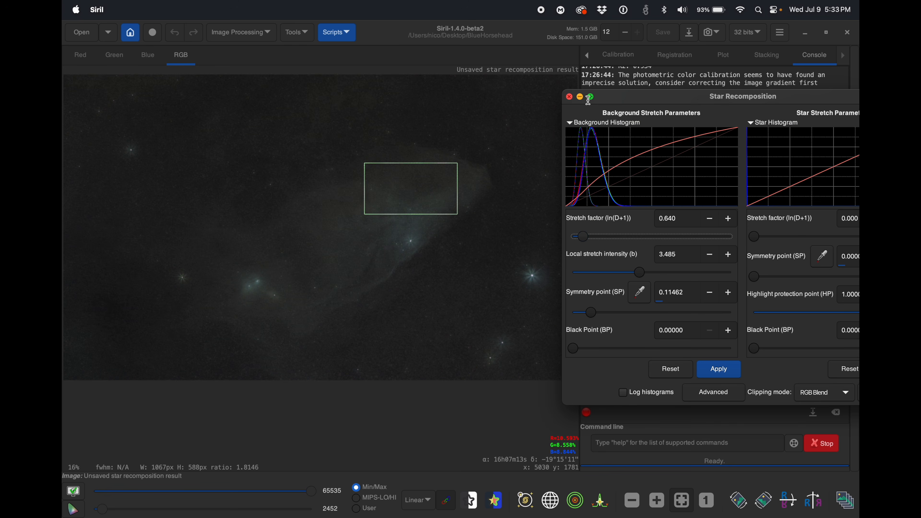
{"action": "left_click_drag", "start_coordinate": [619, 104], "coordinate": [560, 113]}
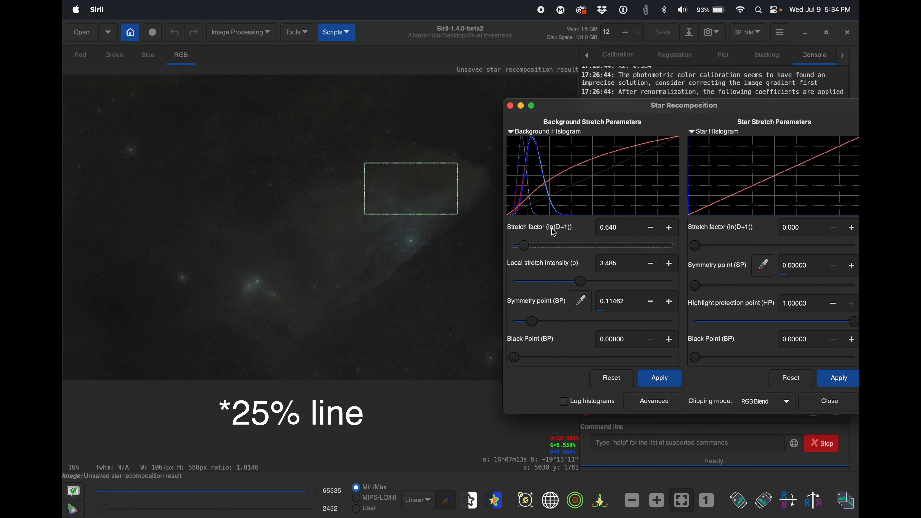
{"action": "left_click_drag", "start_coordinate": [526, 250], "coordinate": [528, 250]}
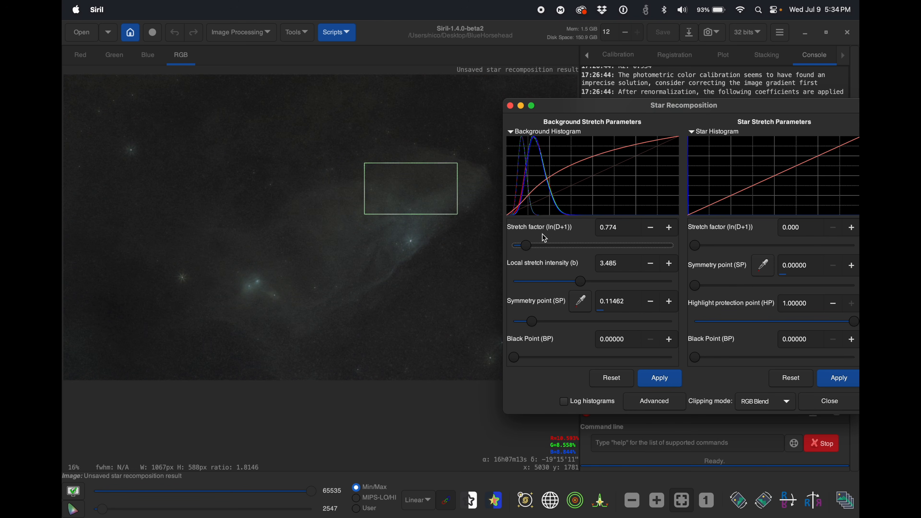
{"action": "left_click_drag", "start_coordinate": [530, 249], "coordinate": [534, 248]}
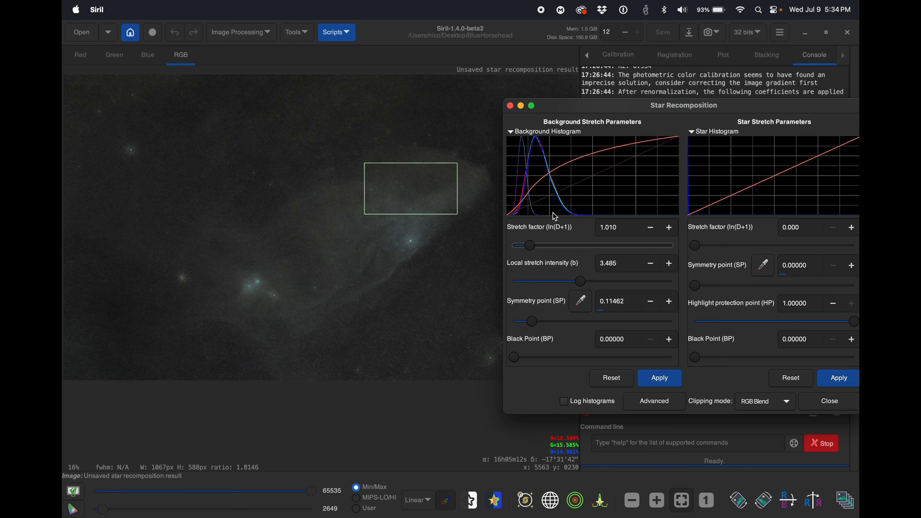
{"action": "left_click_drag", "start_coordinate": [554, 108], "coordinate": [525, 103]}
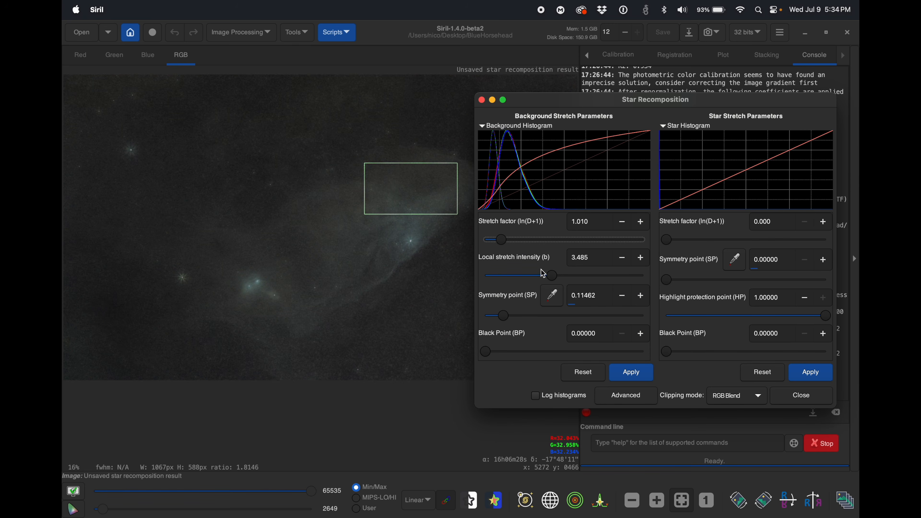
{"action": "left_click_drag", "start_coordinate": [504, 244], "coordinate": [496, 244]}
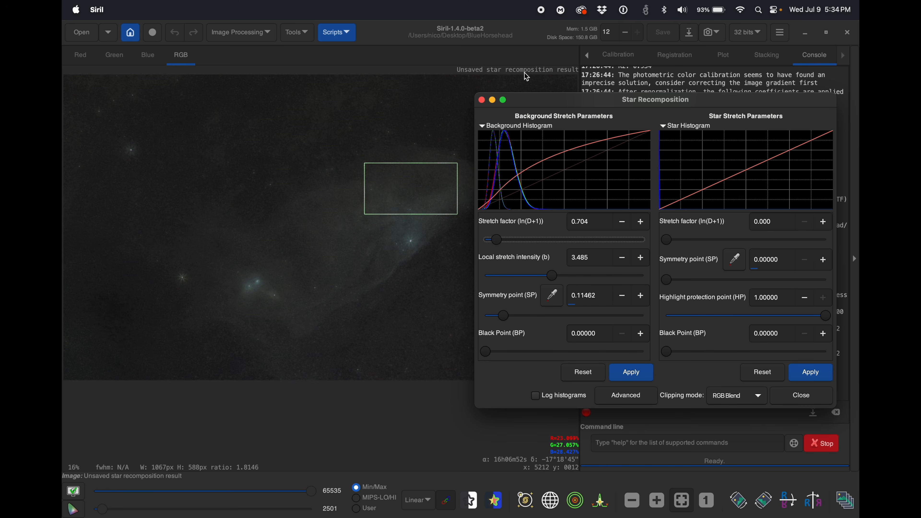
{"action": "left_click_drag", "start_coordinate": [530, 101], "coordinate": [663, 95]}
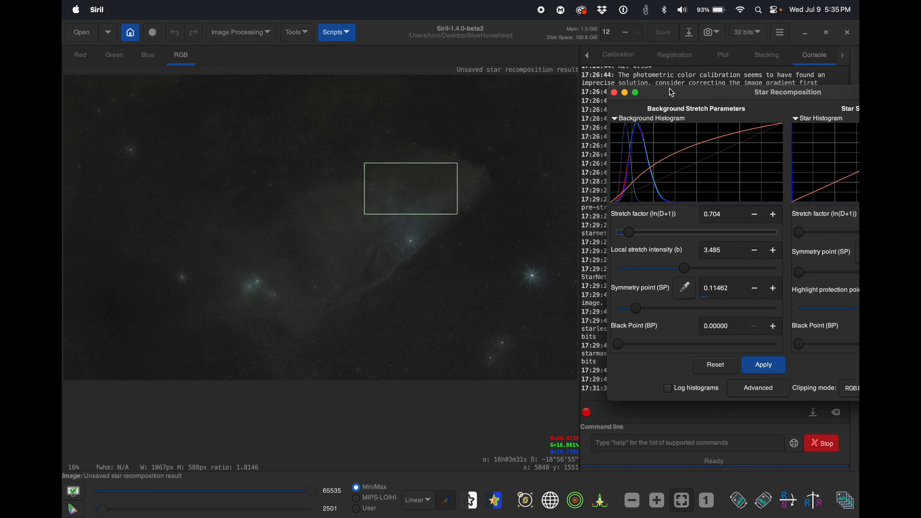
{"action": "left_click_drag", "start_coordinate": [673, 96], "coordinate": [536, 88]}
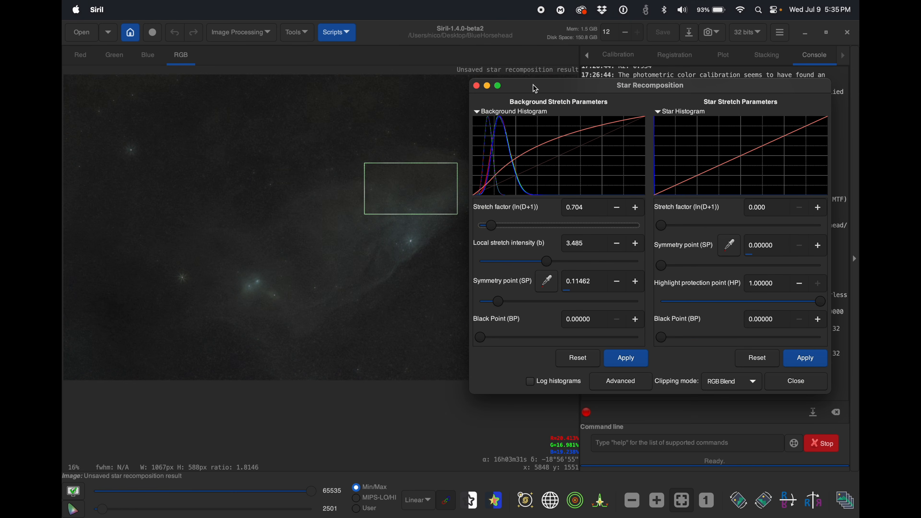
{"action": "left_click", "coordinate": [626, 359]}
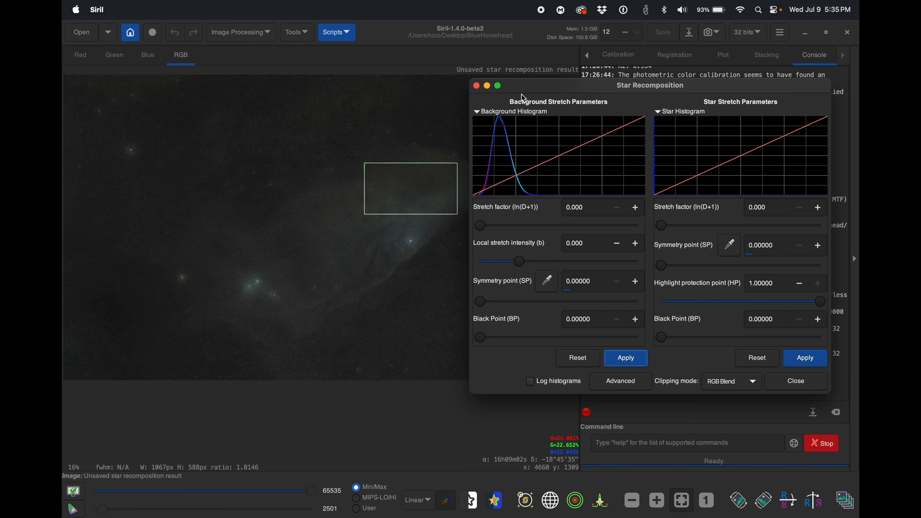
Apply a star stretch with a stretch factor of about 3.600.
{"action": "left_click_drag", "start_coordinate": [533, 89], "coordinate": [486, 85]}
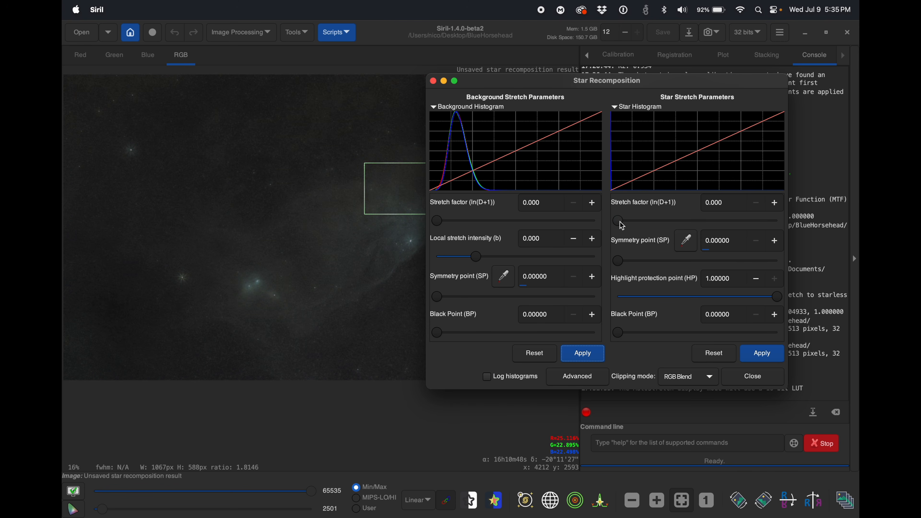
{"action": "left_click_drag", "start_coordinate": [621, 222], "coordinate": [678, 223]}
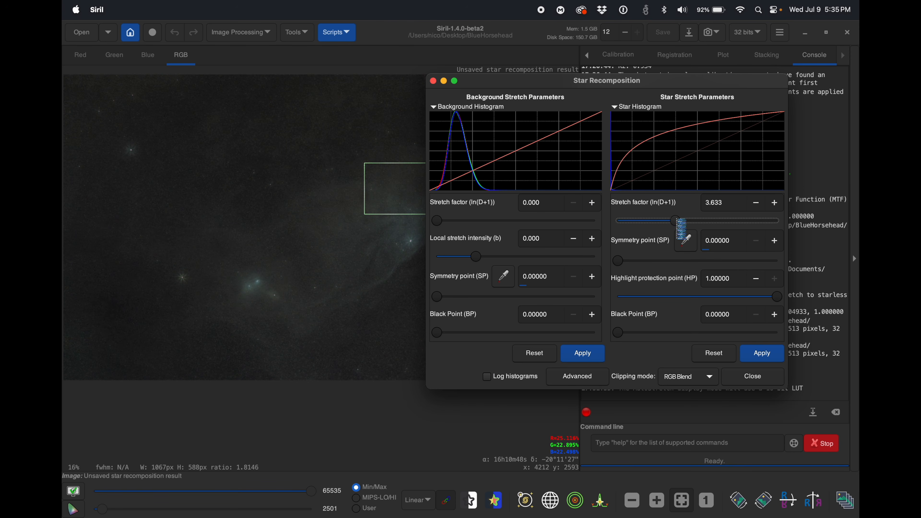
{"action": "left_click_drag", "start_coordinate": [581, 83], "coordinate": [739, 86]}
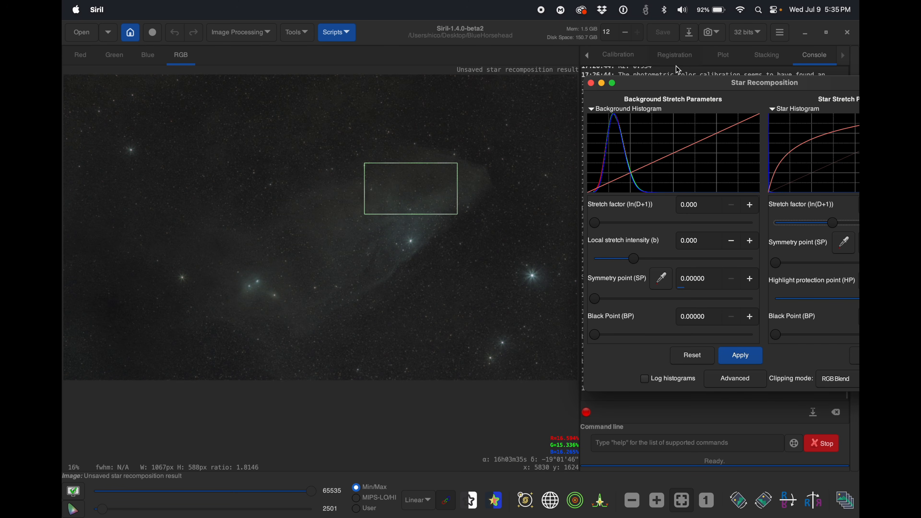
{"action": "left_click_drag", "start_coordinate": [683, 85], "coordinate": [556, 79]}
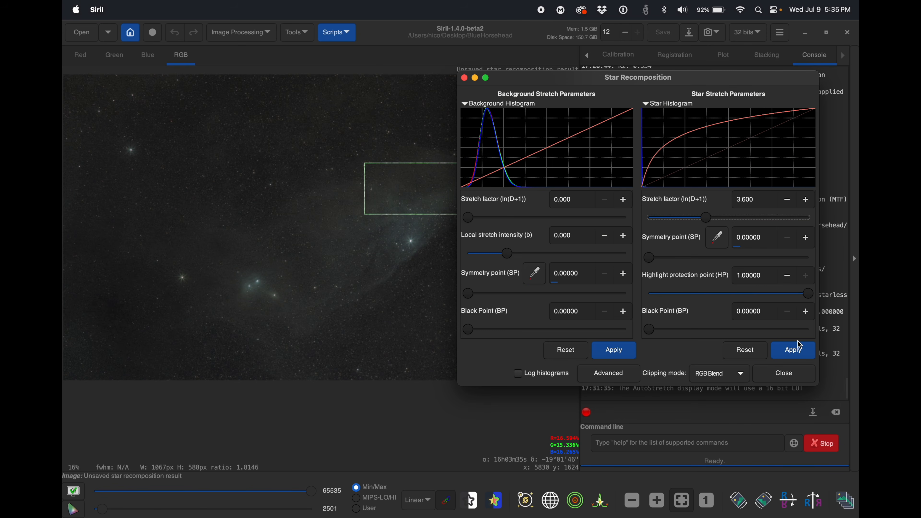
{"action": "left_click", "coordinate": [794, 351]}
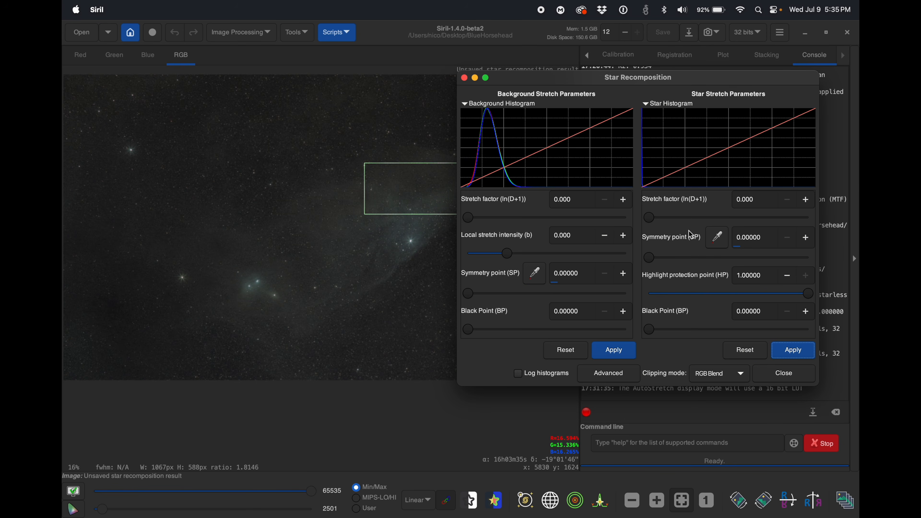
Apply a second star stretch with a stretch factor of about 1.933.
{"action": "left_click_drag", "start_coordinate": [652, 221], "coordinate": [701, 221]}
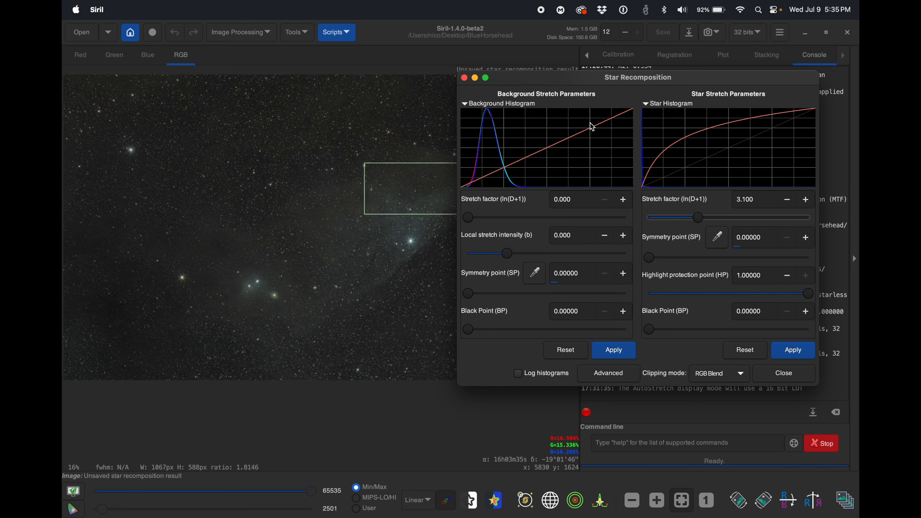
{"action": "left_click_drag", "start_coordinate": [566, 77], "coordinate": [591, 78]}
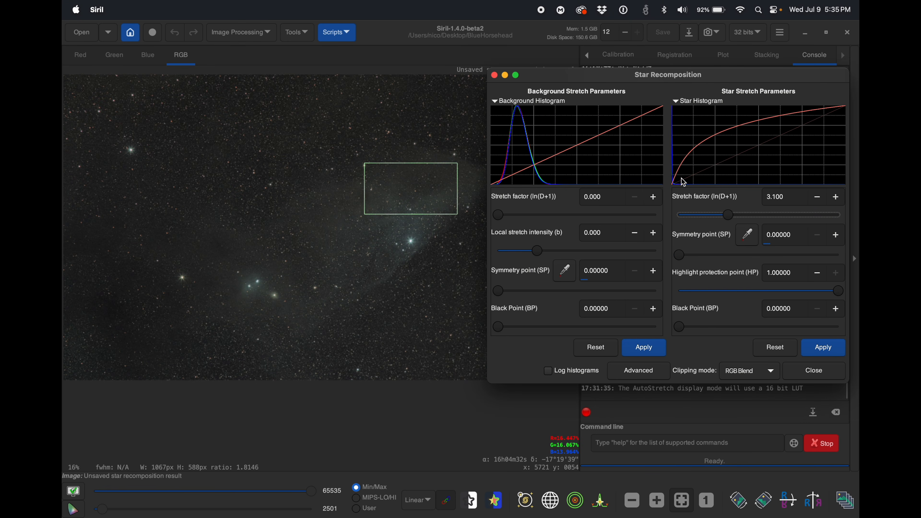
{"action": "left_click_drag", "start_coordinate": [729, 217], "coordinate": [714, 220]}
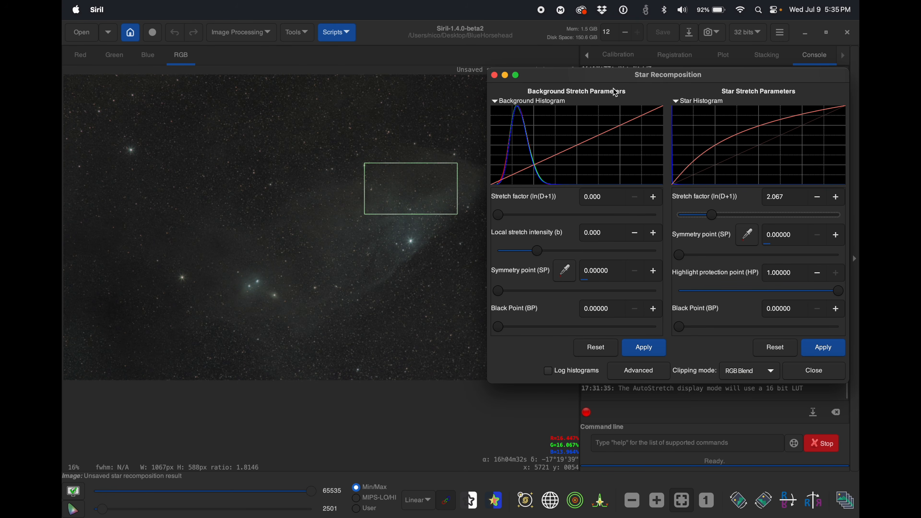
{"action": "left_click_drag", "start_coordinate": [601, 75], "coordinate": [751, 78]}
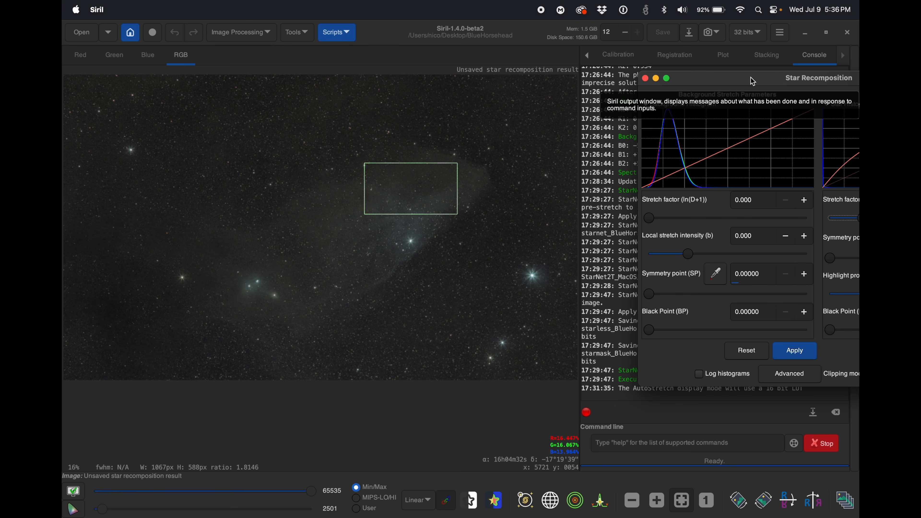
{"action": "left_click_drag", "start_coordinate": [744, 81], "coordinate": [619, 77]}
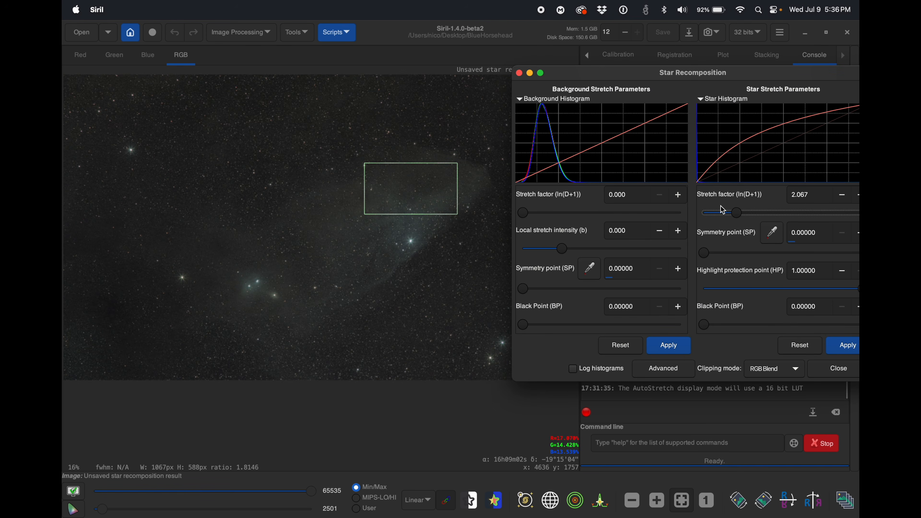
{"action": "left_click_drag", "start_coordinate": [741, 217], "coordinate": [726, 217]}
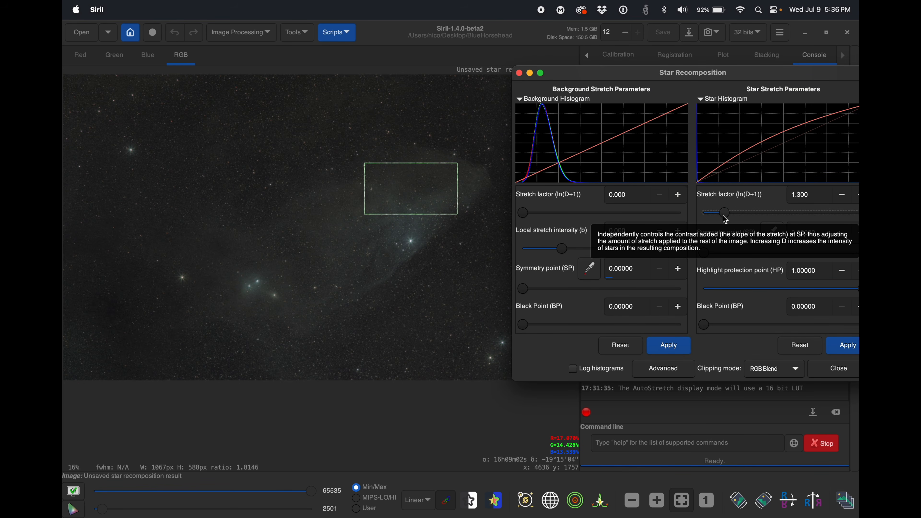
{"action": "left_click_drag", "start_coordinate": [729, 217], "coordinate": [737, 218]}
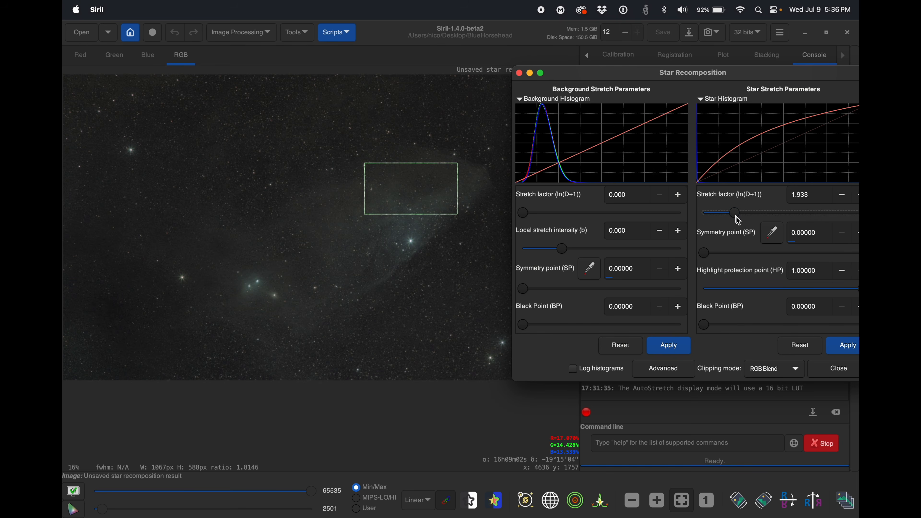
{"action": "mouse_move", "coordinate": [626, 75]}
{"action": "left_mouse_down"}
{"action": "mouse_move", "coordinate": [702, 78]}
{"action": "mouse_move", "coordinate": [611, 78]}
{"action": "mouse_move", "coordinate": [618, 77]}
{"action": "left_mouse_up"}
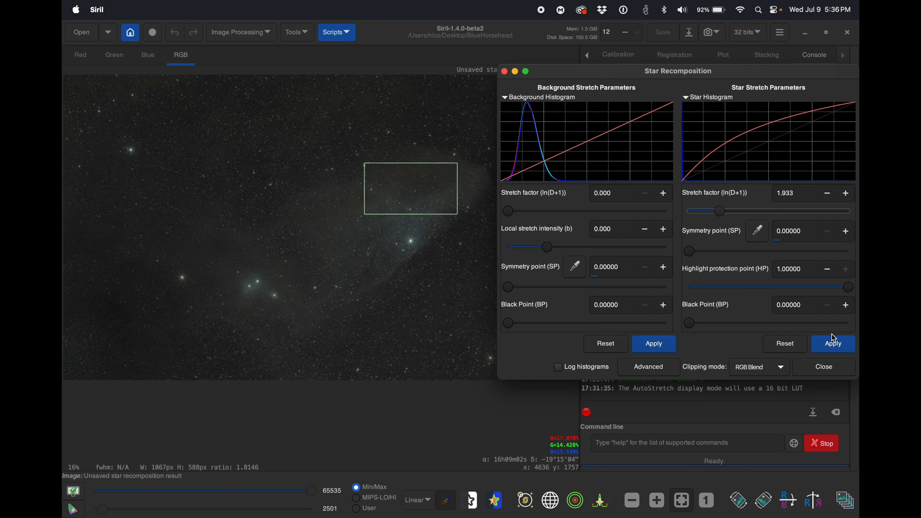
{"action": "left_click", "coordinate": [831, 343]}
{"action": "left_click", "coordinate": [833, 348]}
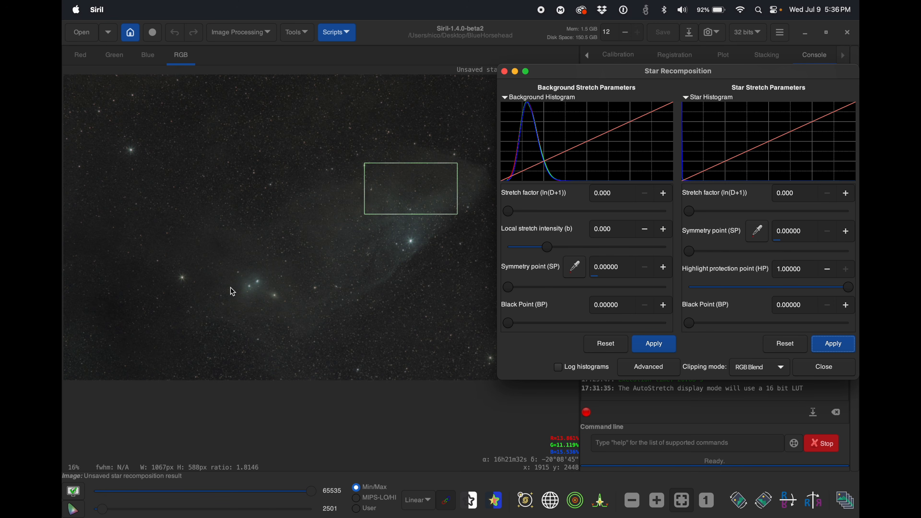
Apply a background stretch with local intensity about 2.811, stretch factor about 0.172 and symmetry point sampled from a 491 × 697 px selection, and close Star Recomposition.
{"action": "left_click_drag", "start_coordinate": [230, 288], "coordinate": [187, 227]}
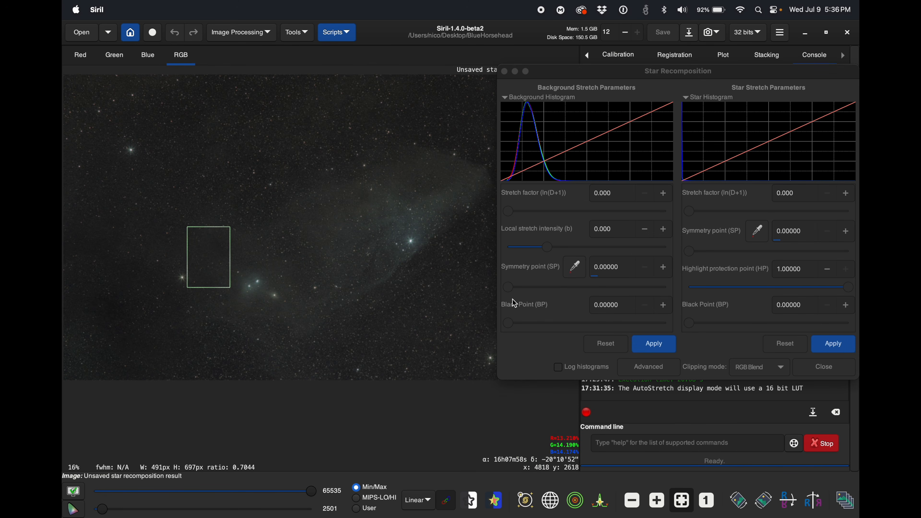
{"action": "left_click", "coordinate": [575, 268]}
{"action": "left_click_drag", "start_coordinate": [548, 248], "coordinate": [580, 249]}
{"action": "left_click_drag", "start_coordinate": [509, 214], "coordinate": [516, 216]}
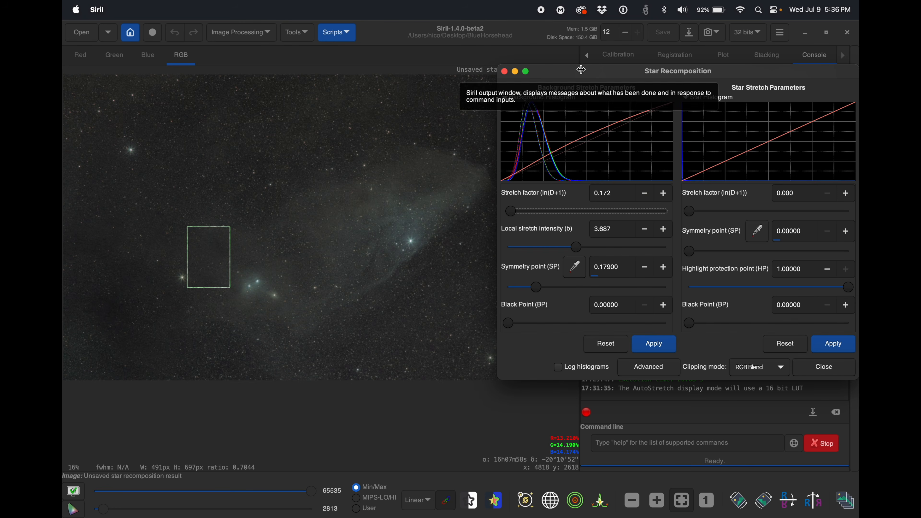
{"action": "mouse_move", "coordinate": [582, 69]}
{"action": "left_mouse_down"}
{"action": "mouse_move", "coordinate": [704, 72]}
{"action": "mouse_move", "coordinate": [568, 75]}
{"action": "left_mouse_up"}
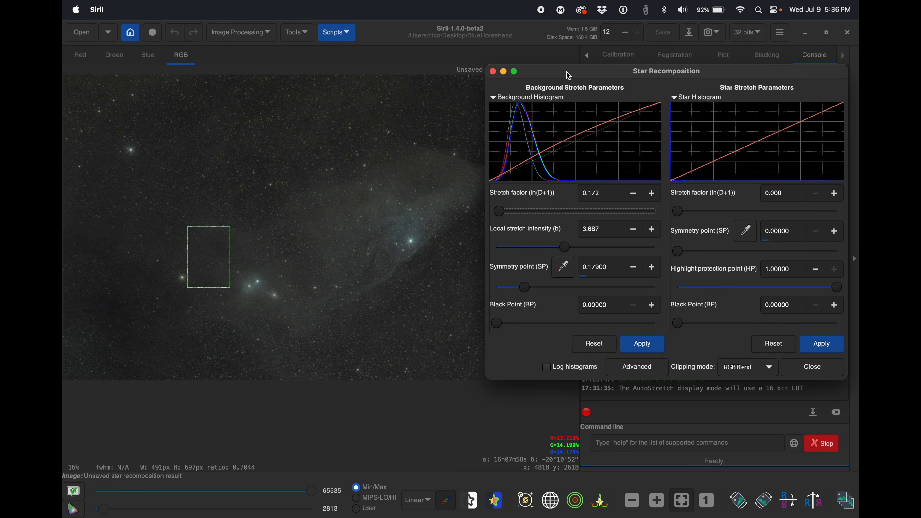
{"action": "left_click", "coordinate": [564, 247]}
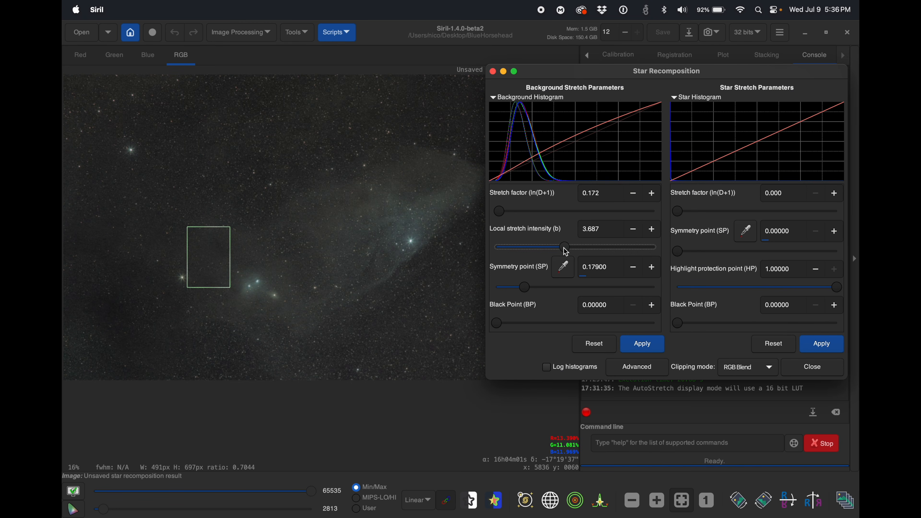
{"action": "left_click_drag", "start_coordinate": [564, 247], "coordinate": [559, 250]}
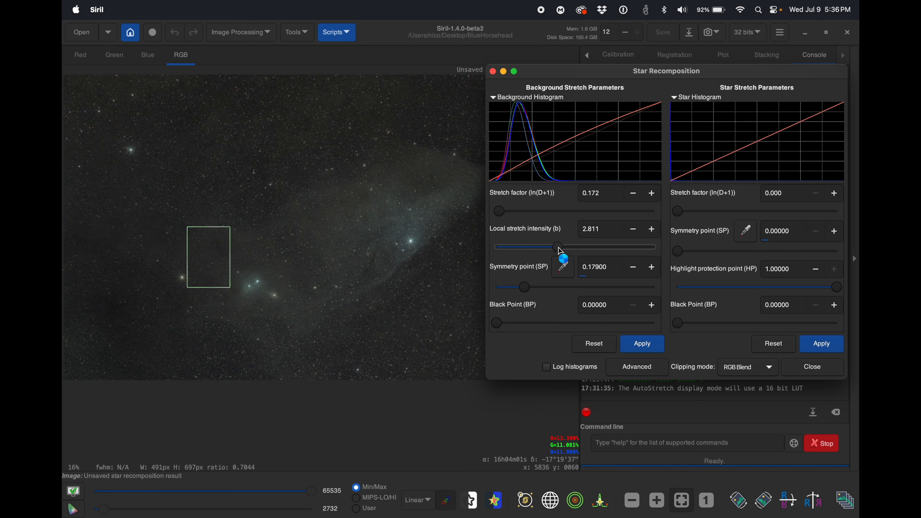
{"action": "left_click", "coordinate": [643, 345]}
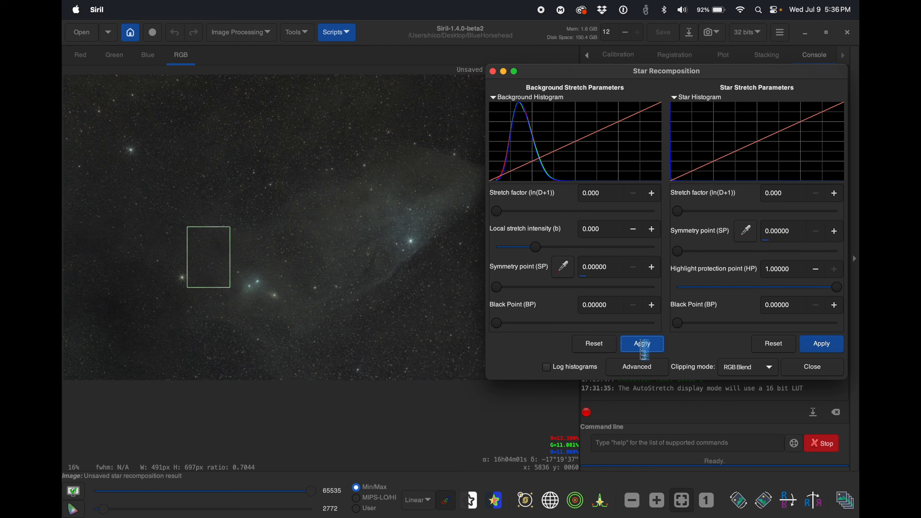
{"action": "left_click", "coordinate": [493, 72]}
Clear the selection and rotate the recomposed image 90 degrees clockwise.
{"action": "left_click", "coordinate": [397, 313]}
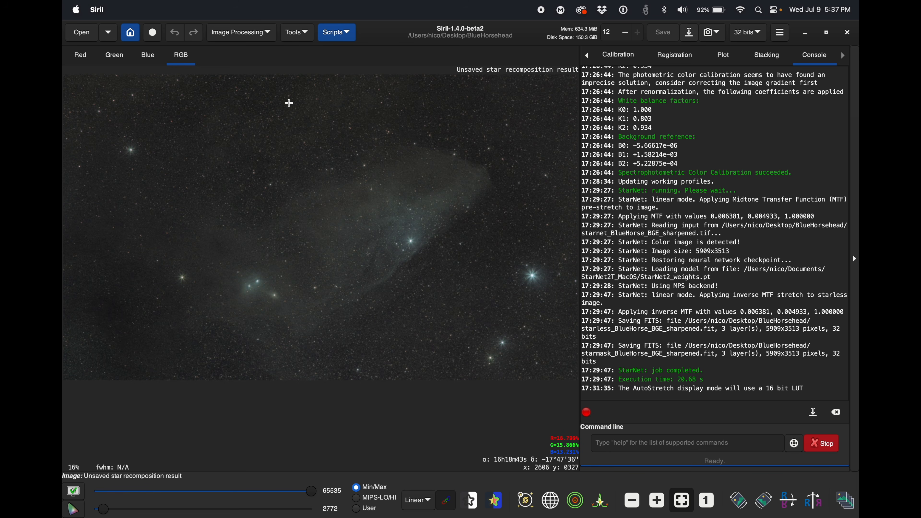
{"action": "left_click", "coordinate": [258, 37]}
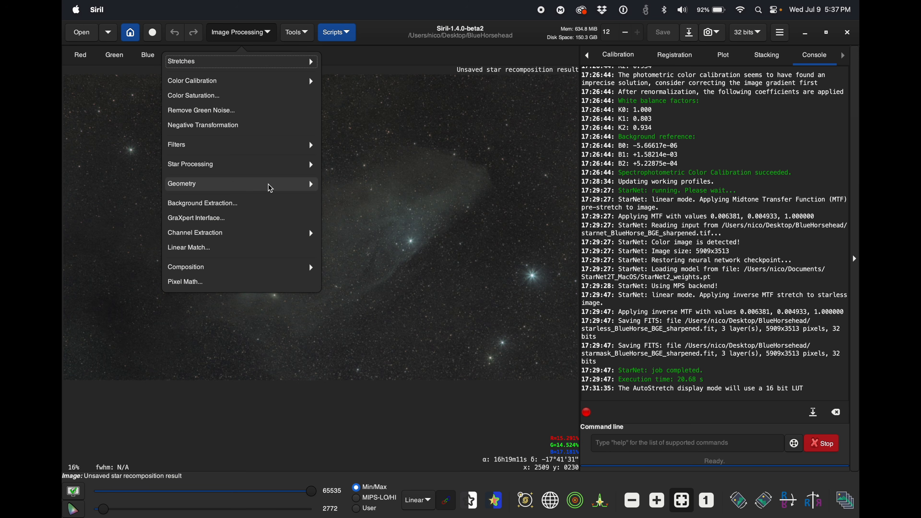
{"action": "left_click", "coordinate": [269, 191]}
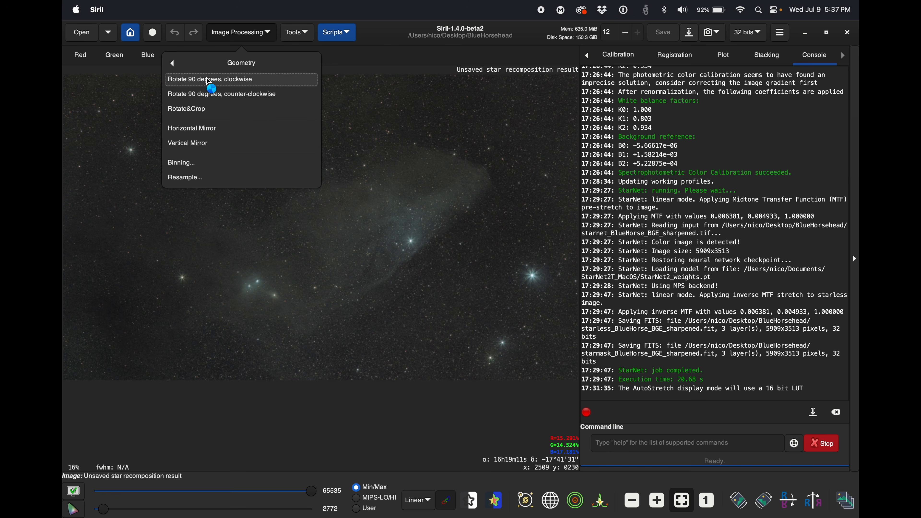
{"action": "left_click", "coordinate": [209, 83]}
Rotate the image by a further 90 degrees clockwise.
{"action": "left_click", "coordinate": [265, 32]}
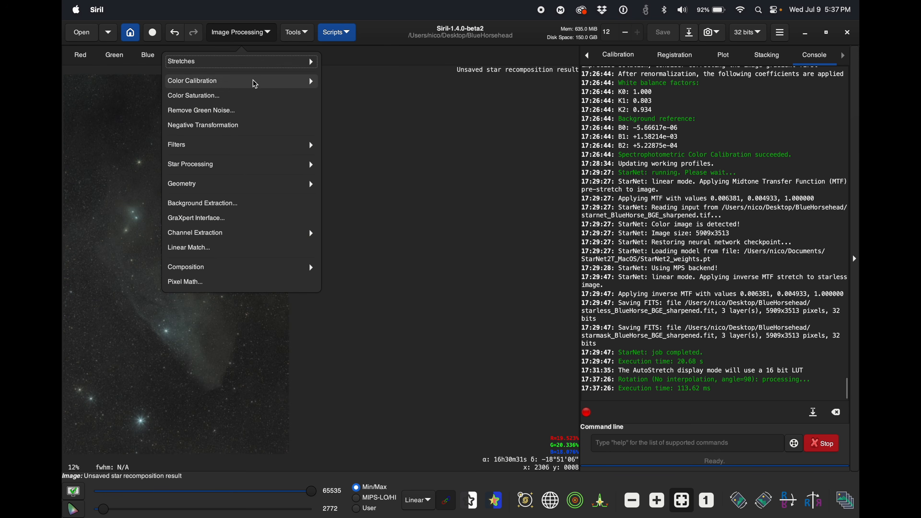
{"action": "left_click", "coordinate": [236, 189]}
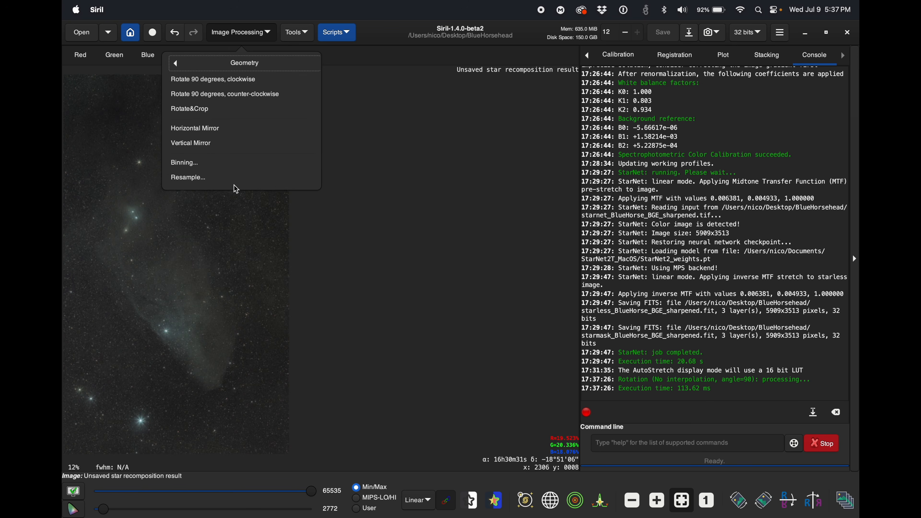
{"action": "left_click", "coordinate": [235, 83]}
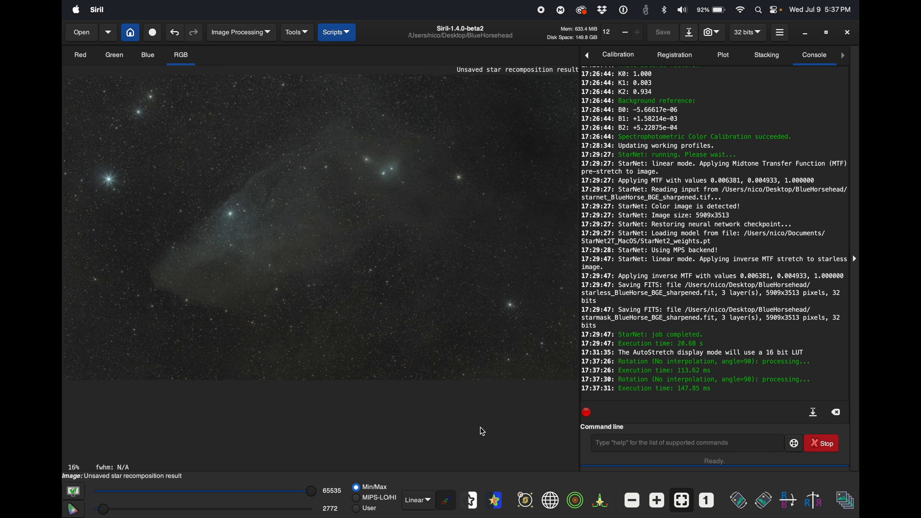
Apply a global color saturation boost with amount 1.00, rescaling only pixel values above 0 to fit the valid range.
{"action": "left_click", "coordinate": [263, 33]}
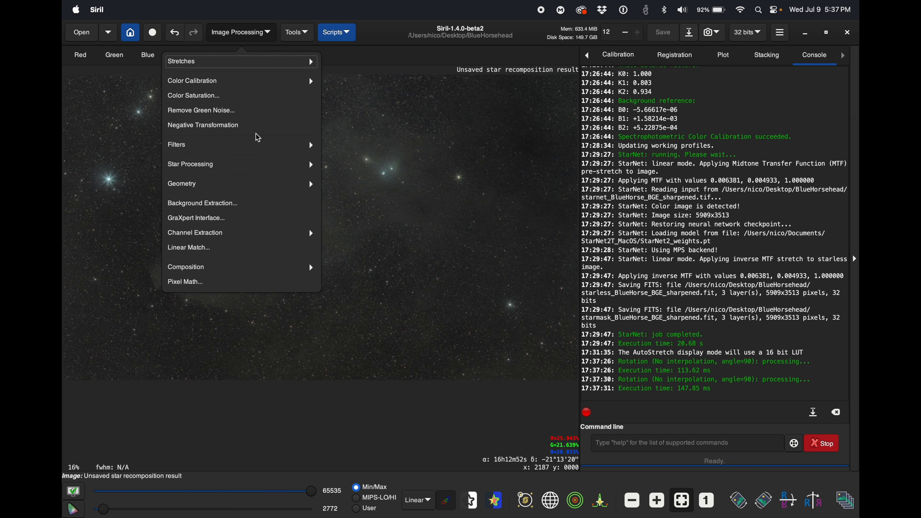
{"action": "left_click", "coordinate": [258, 97]}
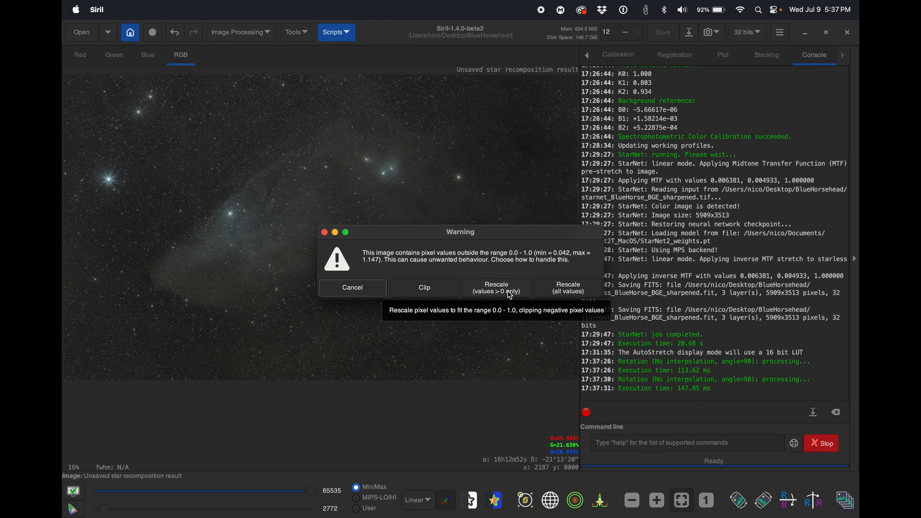
{"action": "left_click", "coordinate": [519, 290]}
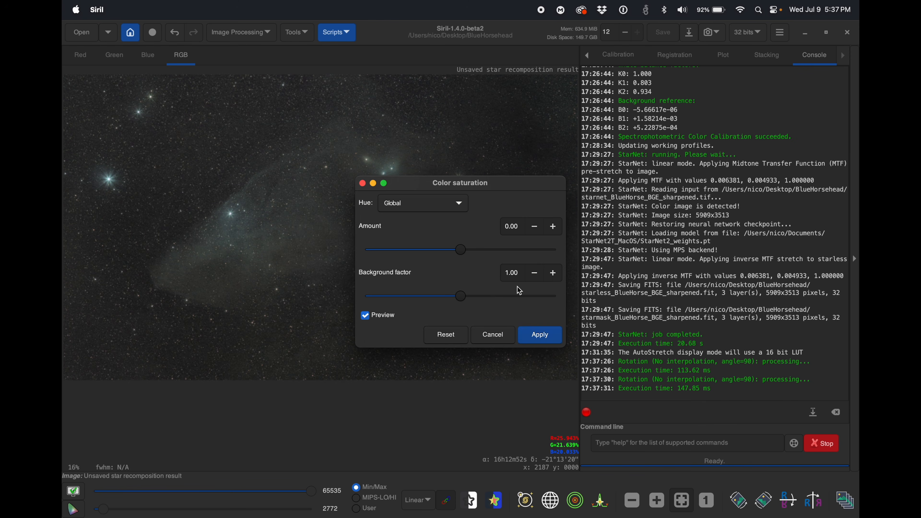
{"action": "left_click_drag", "start_coordinate": [478, 186], "coordinate": [567, 167]}
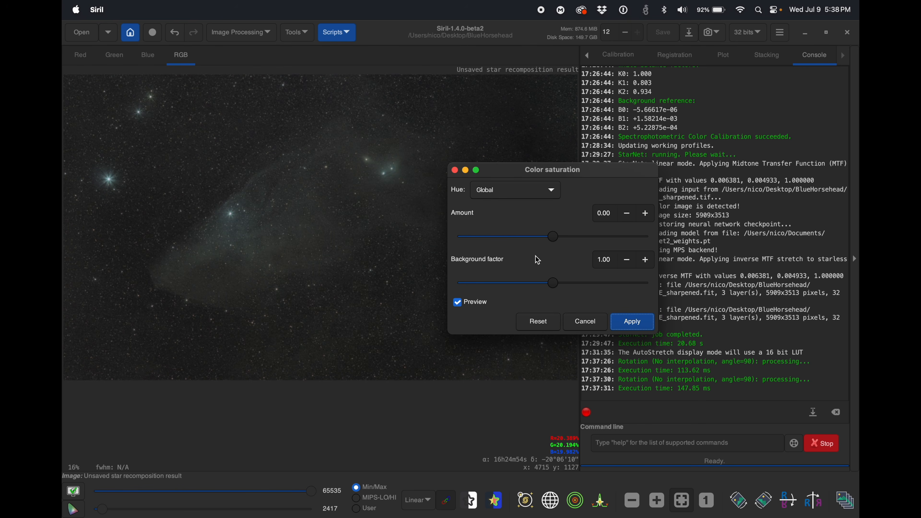
{"action": "left_click_drag", "start_coordinate": [554, 238], "coordinate": [689, 243]}
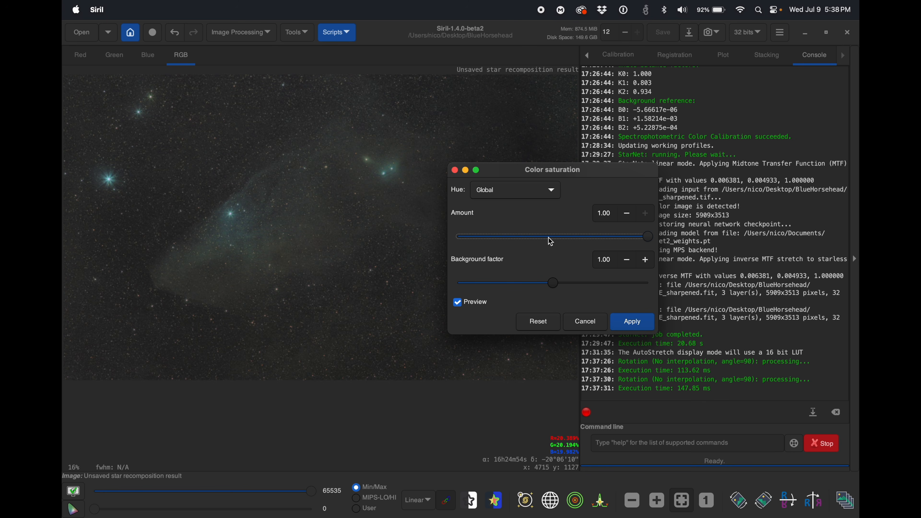
{"action": "left_click", "coordinate": [635, 322]}
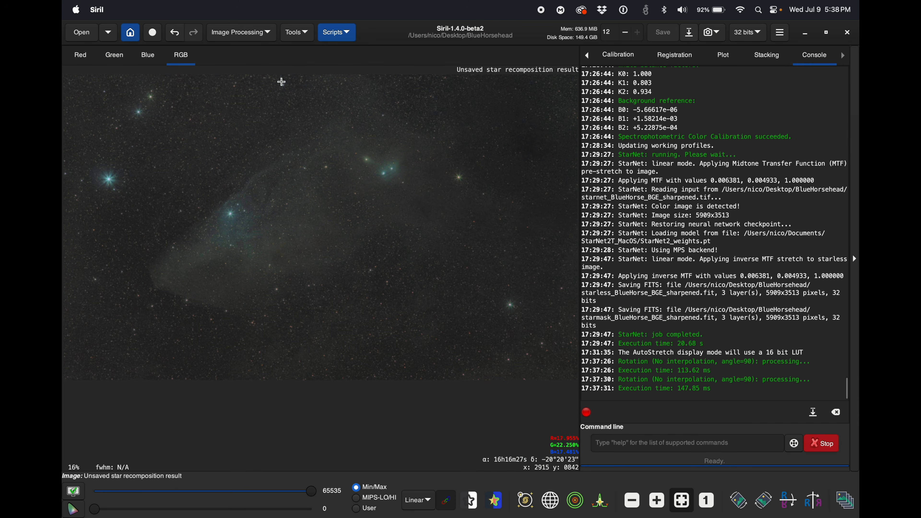
Apply a second global color saturation boost with amount about 0.58.
{"action": "left_click", "coordinate": [256, 38]}
{"action": "left_click", "coordinate": [246, 97]}
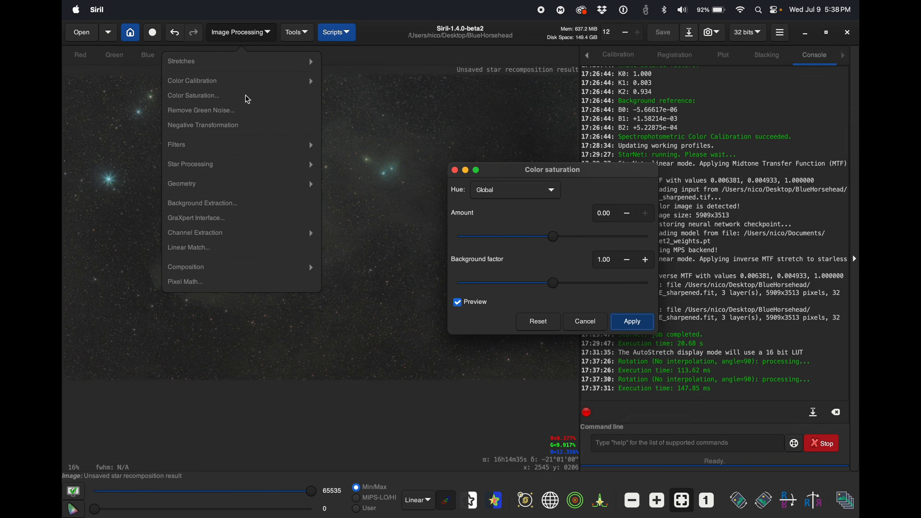
{"action": "left_click_drag", "start_coordinate": [554, 240], "coordinate": [677, 242]}
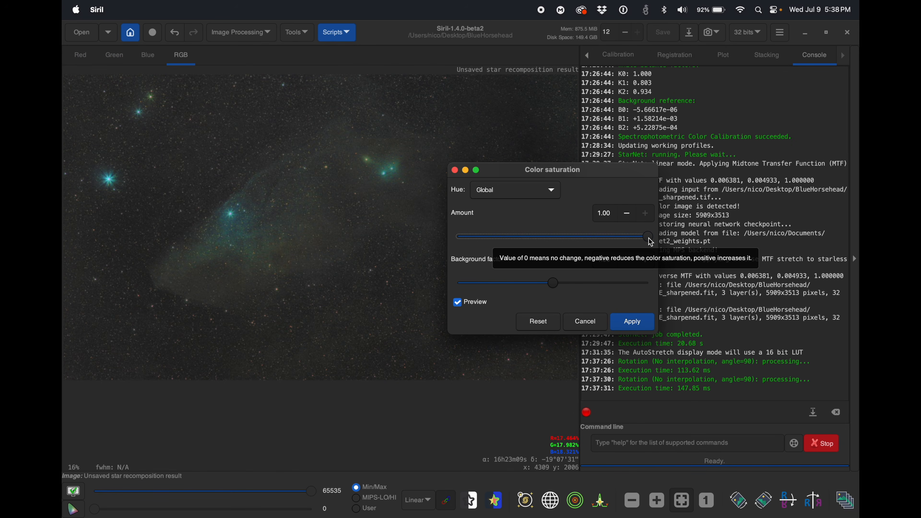
{"action": "left_click_drag", "start_coordinate": [649, 242], "coordinate": [622, 244]}
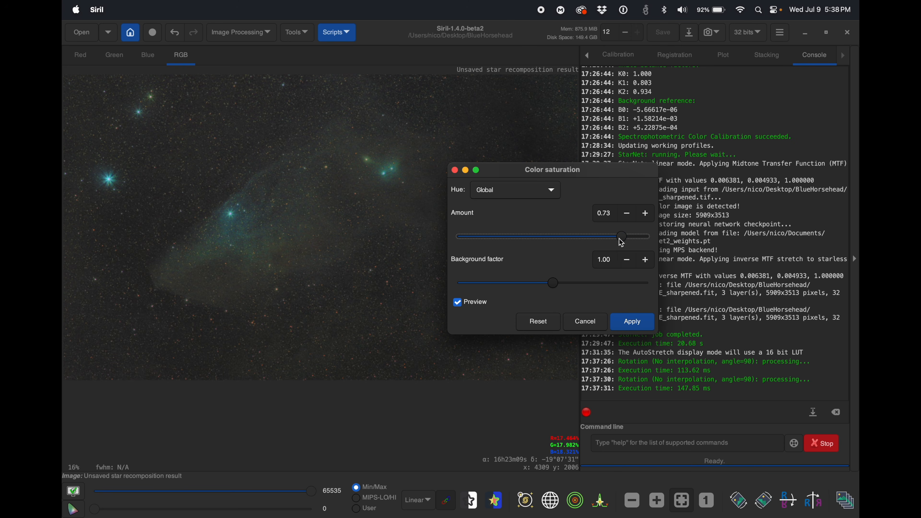
{"action": "left_click", "coordinate": [614, 239]}
{"action": "left_click_drag", "start_coordinate": [616, 242], "coordinate": [608, 243]}
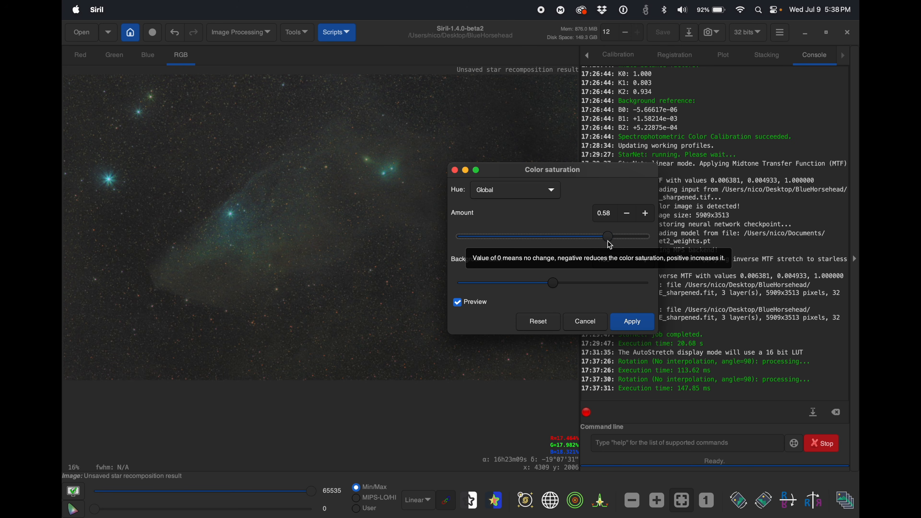
{"action": "left_click", "coordinate": [632, 321]}
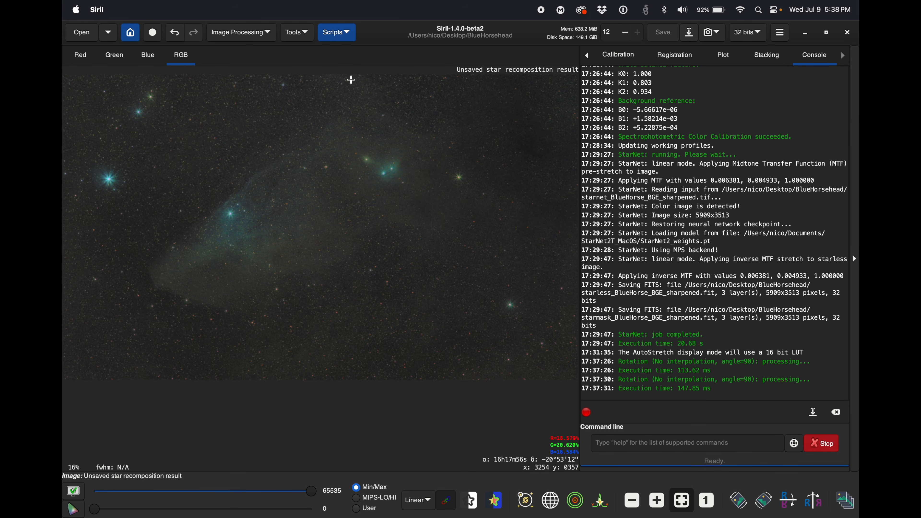
Start a Curves Transformation and raise a midtone curve point to about X 0.448, Y 0.600.
{"action": "left_click", "coordinate": [301, 34]}
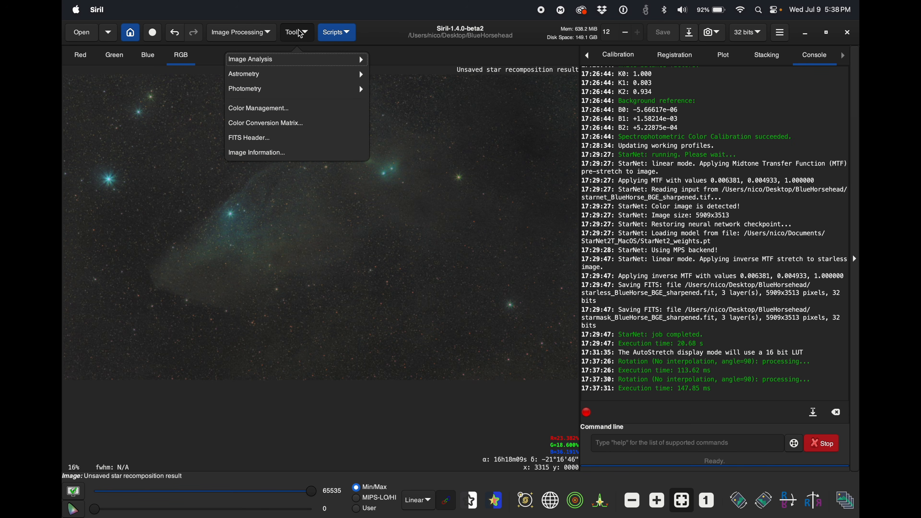
{"action": "left_click", "coordinate": [256, 34]}
{"action": "left_click", "coordinate": [258, 38]}
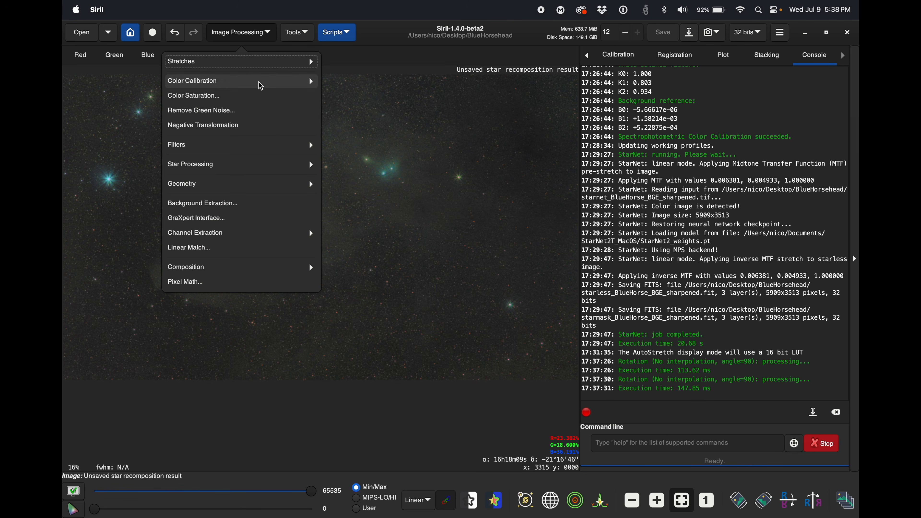
{"action": "left_click", "coordinate": [264, 62]}
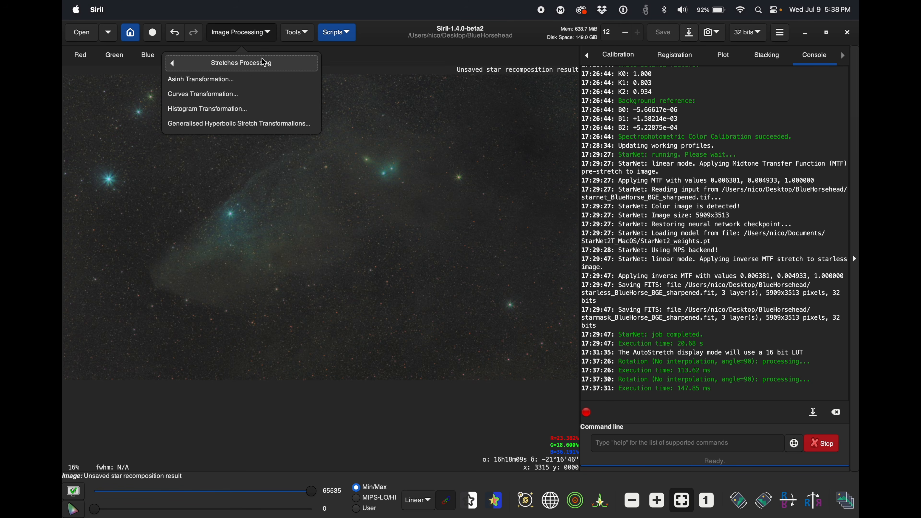
{"action": "left_click", "coordinate": [228, 95]}
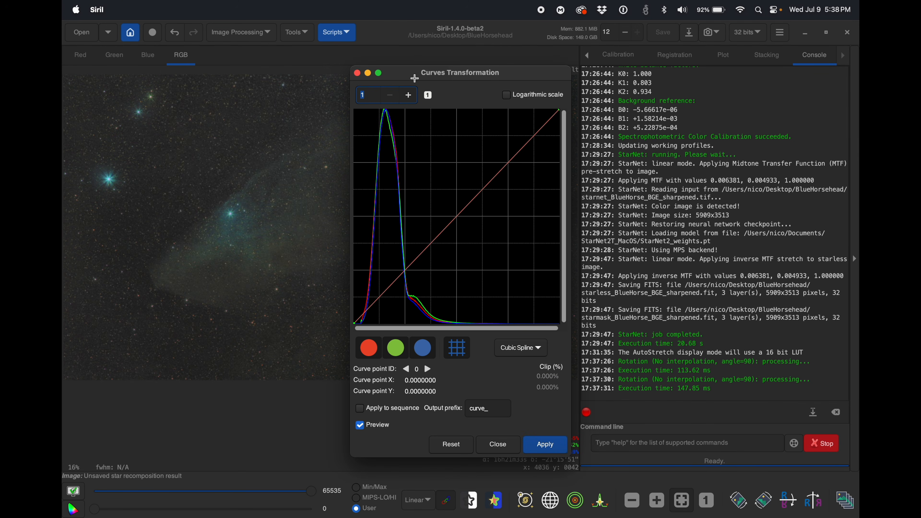
{"action": "left_click_drag", "start_coordinate": [412, 76], "coordinate": [614, 75]}
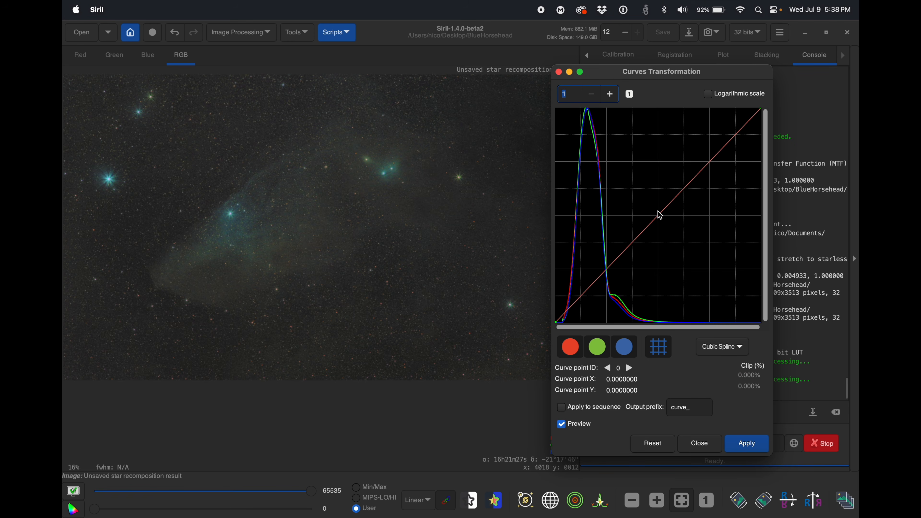
{"action": "left_click", "coordinate": [651, 223]}
{"action": "left_click_drag", "start_coordinate": [651, 223], "coordinate": [647, 193]}
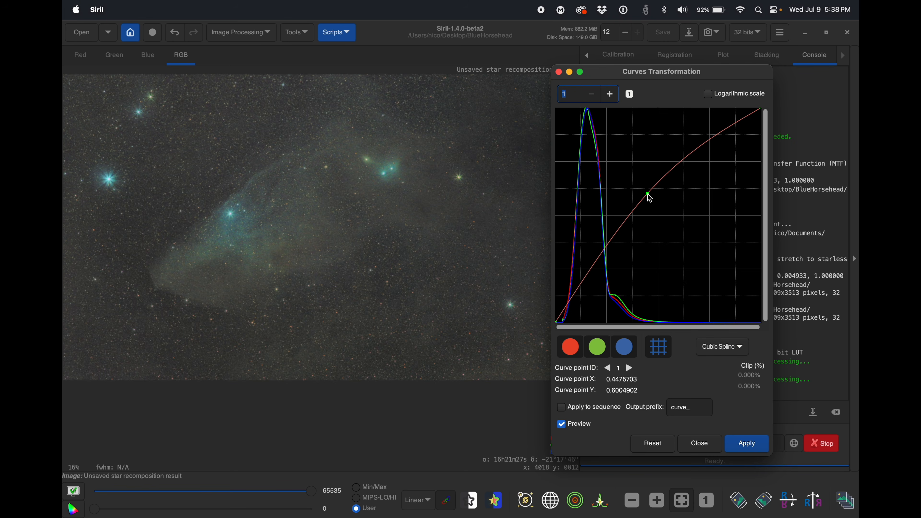
Set a shadow point at about X 0.143, Y 0.154, raise the midtone point to about X 0.437, Y 0.669, and apply the curve.
{"action": "left_click", "coordinate": [584, 279]}
{"action": "left_click_drag", "start_coordinate": [584, 279], "coordinate": [584, 290]}
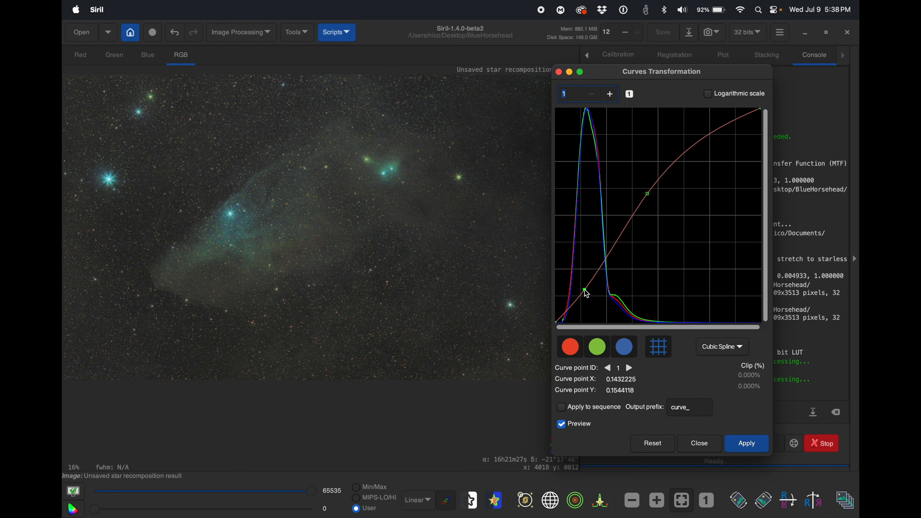
{"action": "left_click_drag", "start_coordinate": [649, 194], "coordinate": [646, 180]}
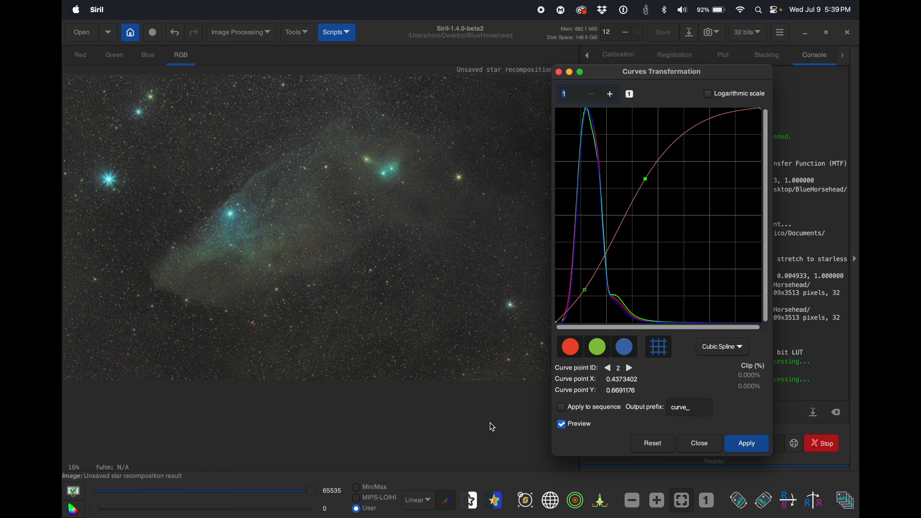
{"action": "left_click", "coordinate": [596, 346]}
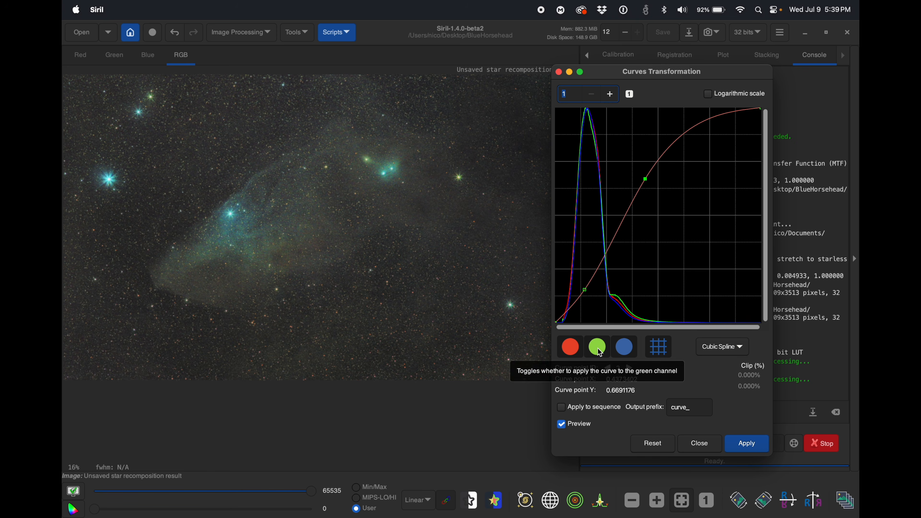
{"action": "left_click", "coordinate": [599, 351]}
{"action": "left_click", "coordinate": [600, 355]}
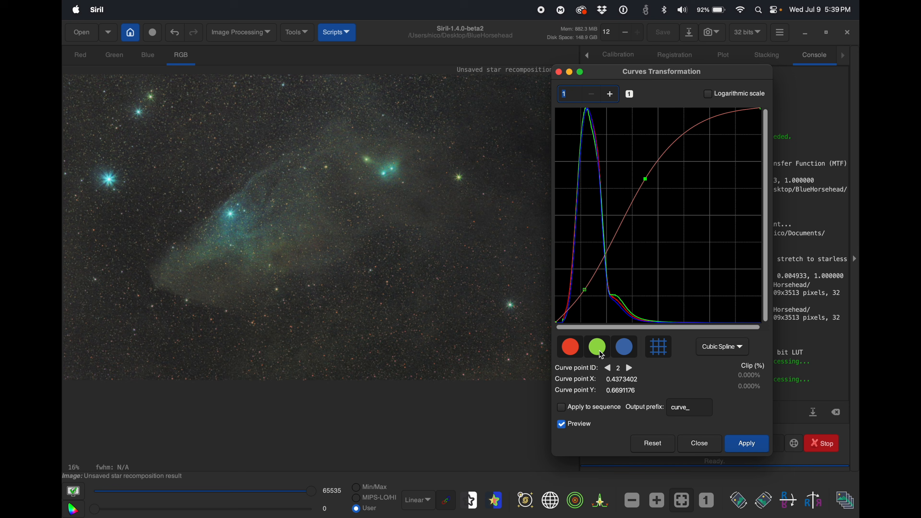
{"action": "left_click", "coordinate": [753, 447]}
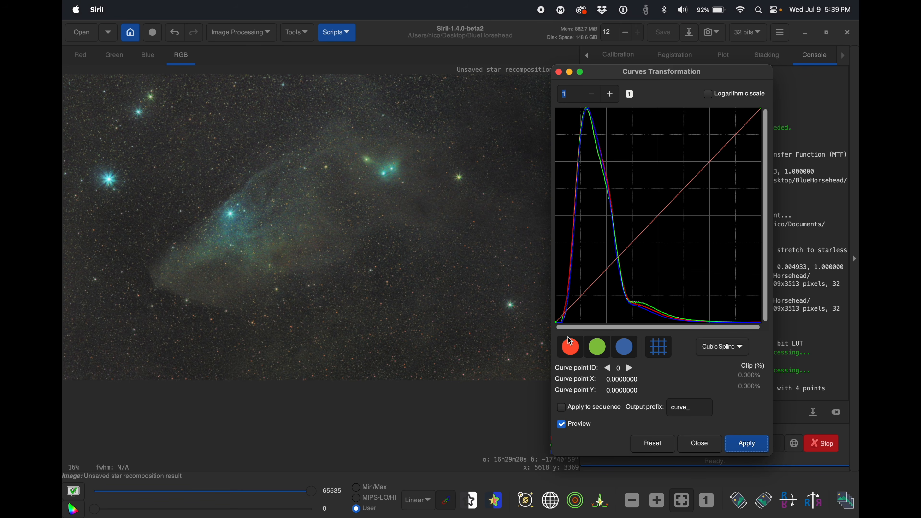
Limit the curve to the green channel, lower a midtone point to about X 0.435, Y 0.385, and apply it.
{"action": "left_click", "coordinate": [571, 349]}
{"action": "left_click", "coordinate": [623, 347]}
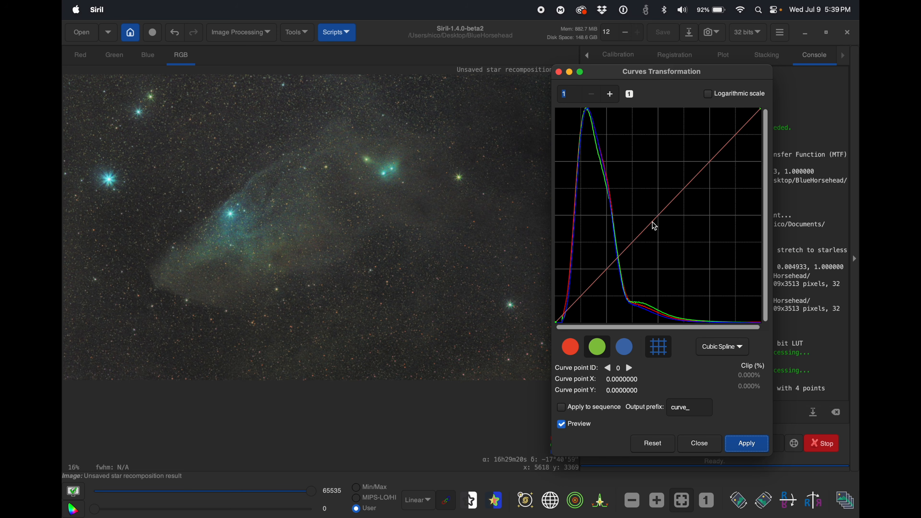
{"action": "left_click_drag", "start_coordinate": [645, 231], "coordinate": [644, 240]}
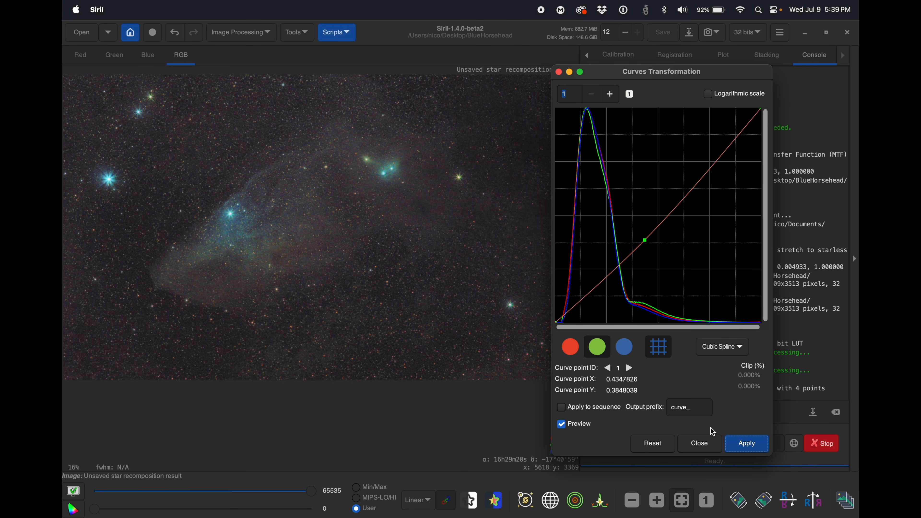
{"action": "left_click", "coordinate": [748, 442]}
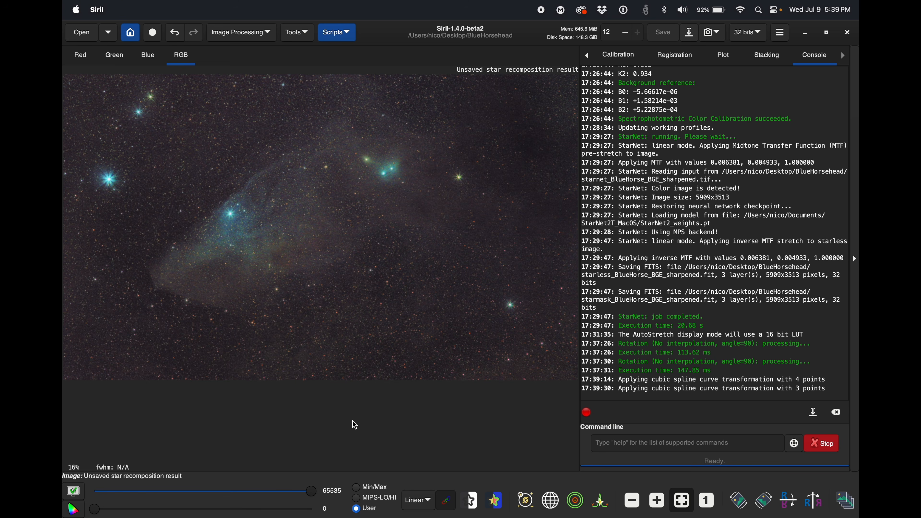
Save the image as a JPEG named BlueHorseFinalSiril in the BlueHorsehead folder.
{"action": "left_click", "coordinate": [689, 35]}
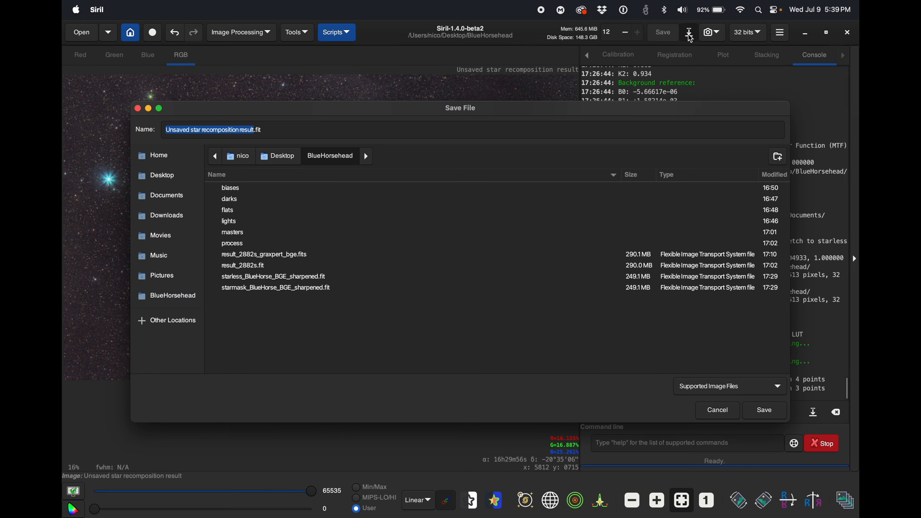
{"action": "left_click", "coordinate": [691, 388]}
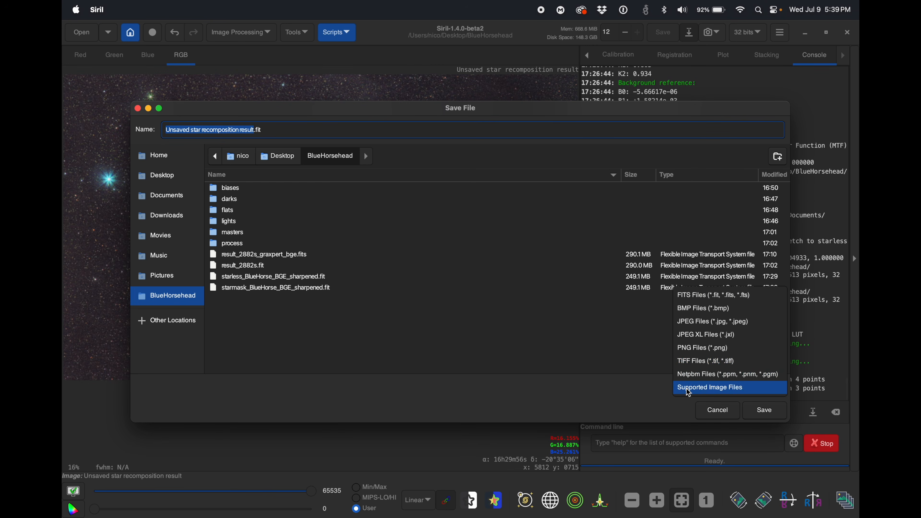
{"action": "left_click", "coordinate": [693, 323]}
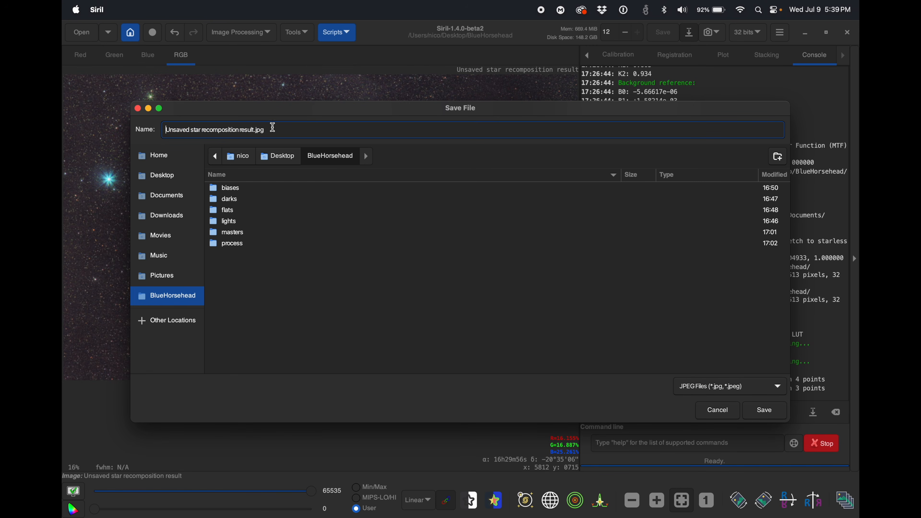
{"action": "left_click_drag", "start_coordinate": [254, 130], "coordinate": [112, 116]}
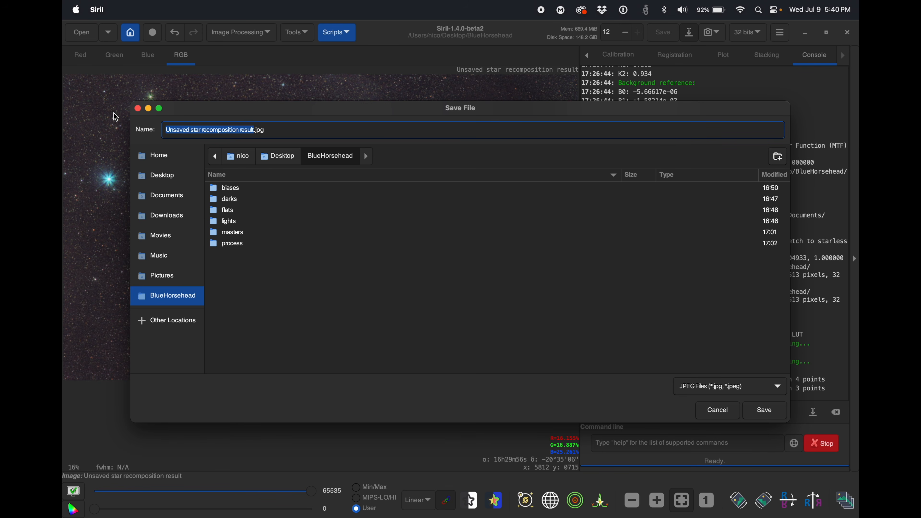
{"action": "type", "text": "BlueHorseF"}
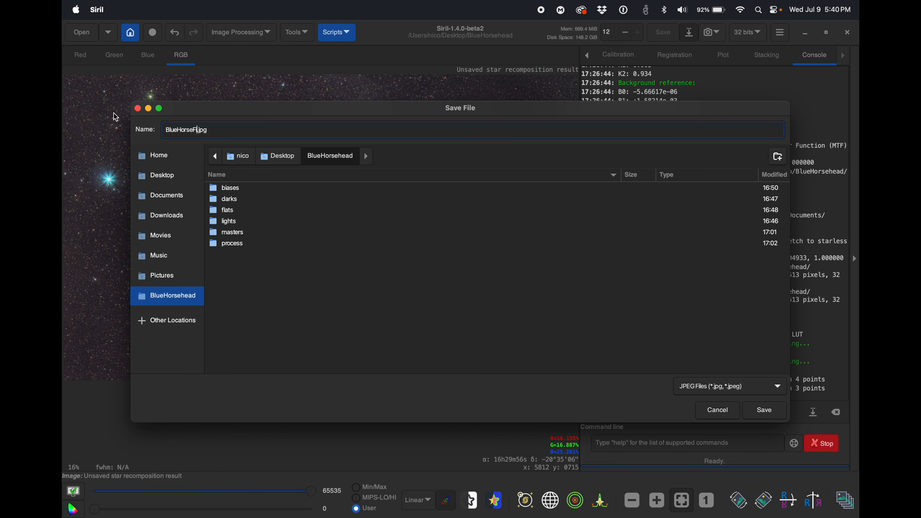
{"action": "type", "text": "inalSiril"}
{"action": "key", "text": "Return"}
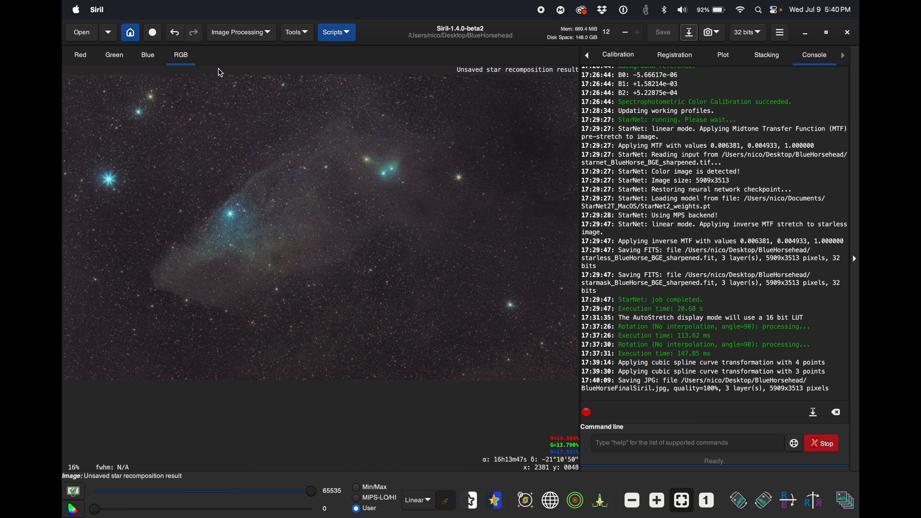
Undo the two curves transformations and the two saturation enhancements on the recomposed image.
{"action": "left_click", "coordinate": [178, 36]}
{"action": "left_click", "coordinate": [177, 36]}
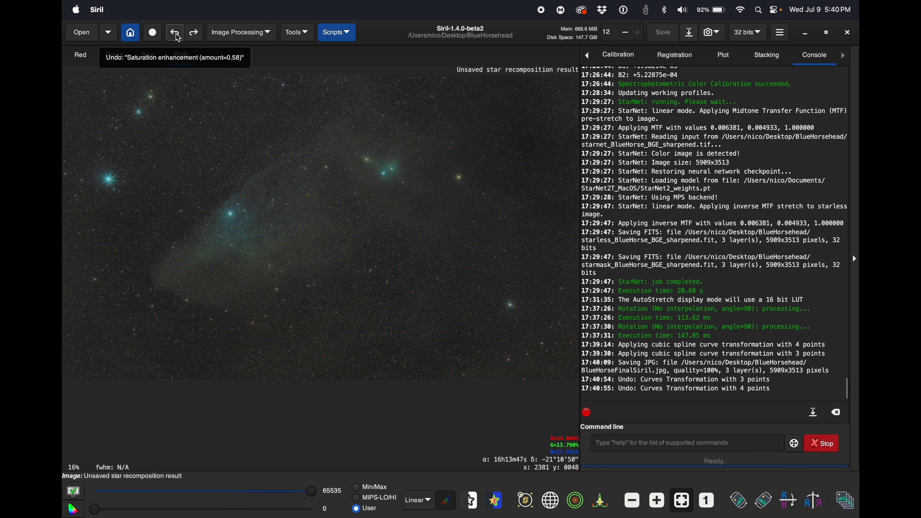
{"action": "left_click", "coordinate": [177, 36]}
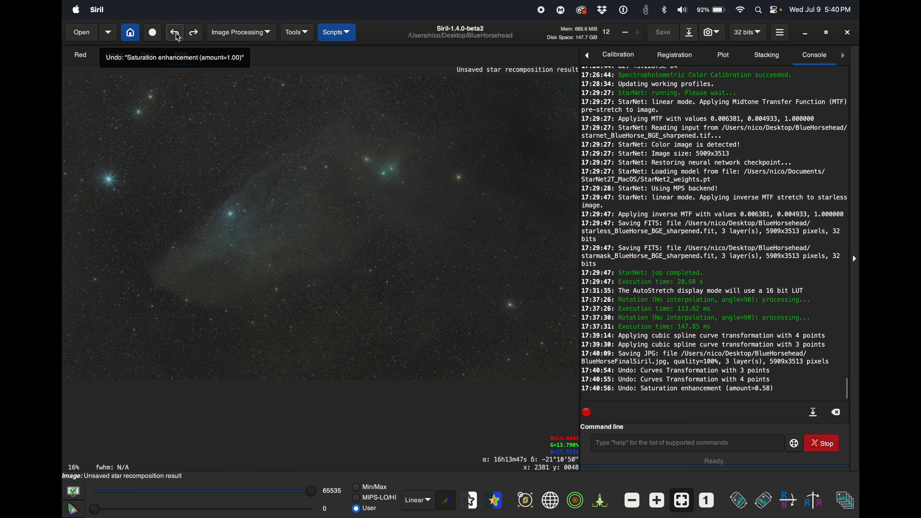
{"action": "left_click", "coordinate": [178, 37]}
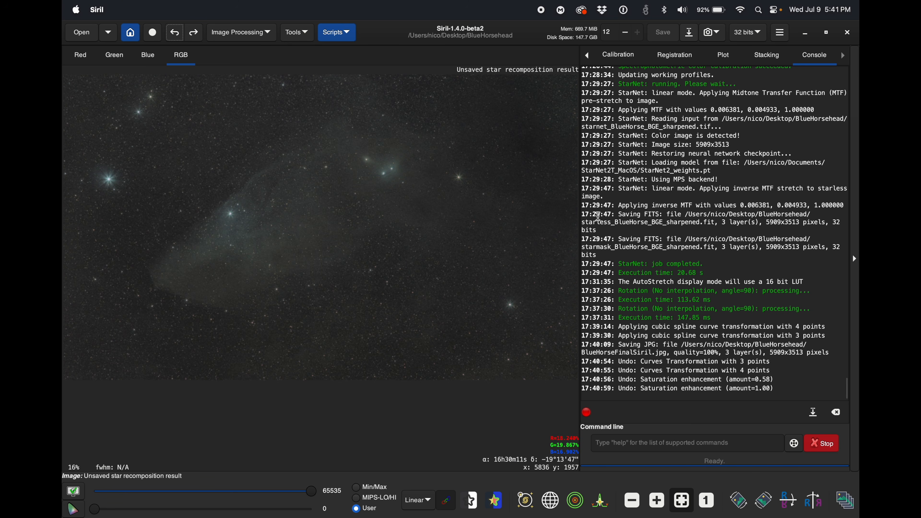
Save the image as a TIFF named BlueHorse in the BlueHorsehead folder, with 32-bit floating point samples and no compression.
{"action": "left_click", "coordinate": [689, 33]}
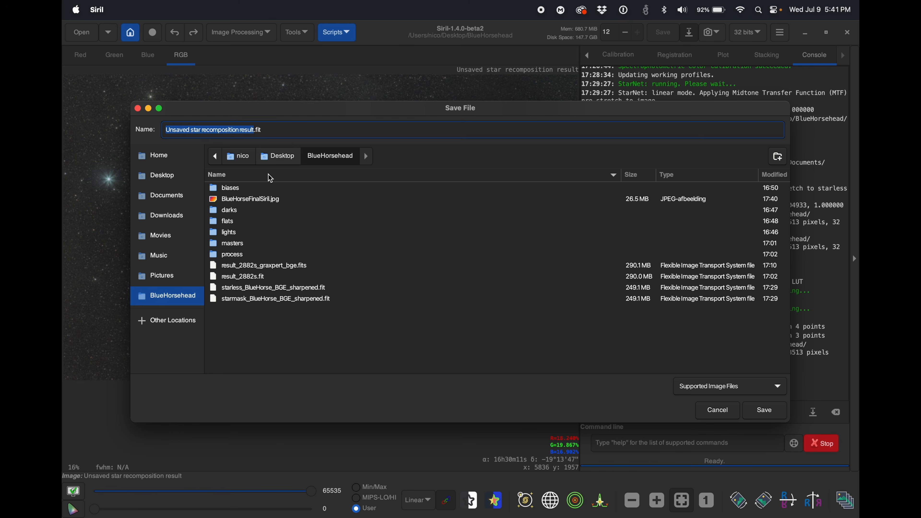
{"action": "left_click", "coordinate": [691, 388]}
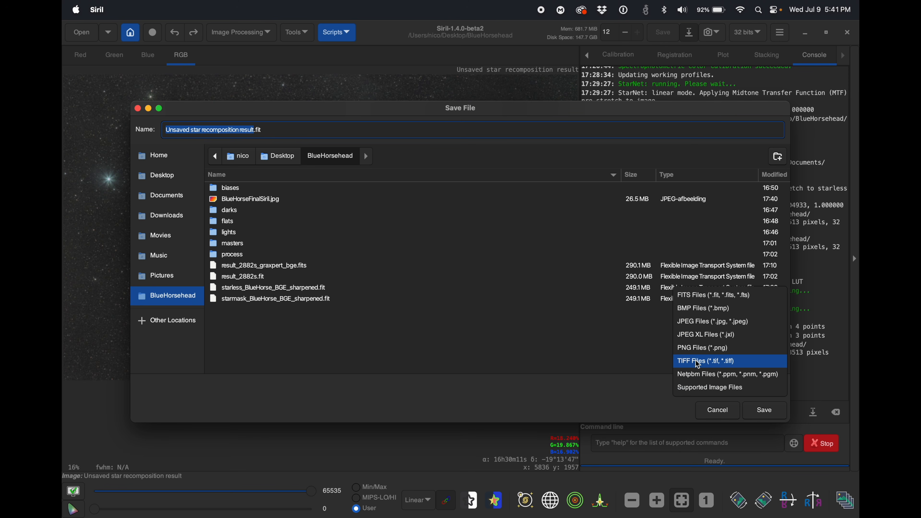
{"action": "left_click", "coordinate": [698, 361]}
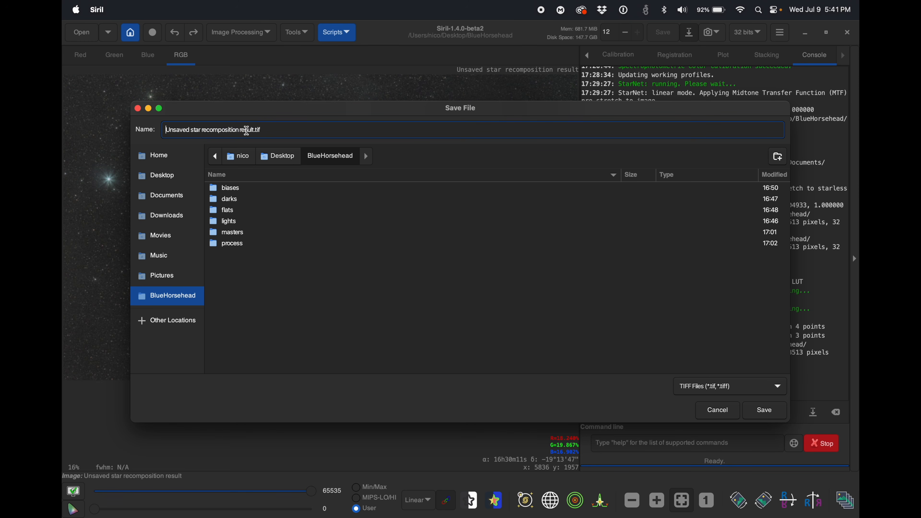
{"action": "left_click_drag", "start_coordinate": [254, 130], "coordinate": [130, 129]}
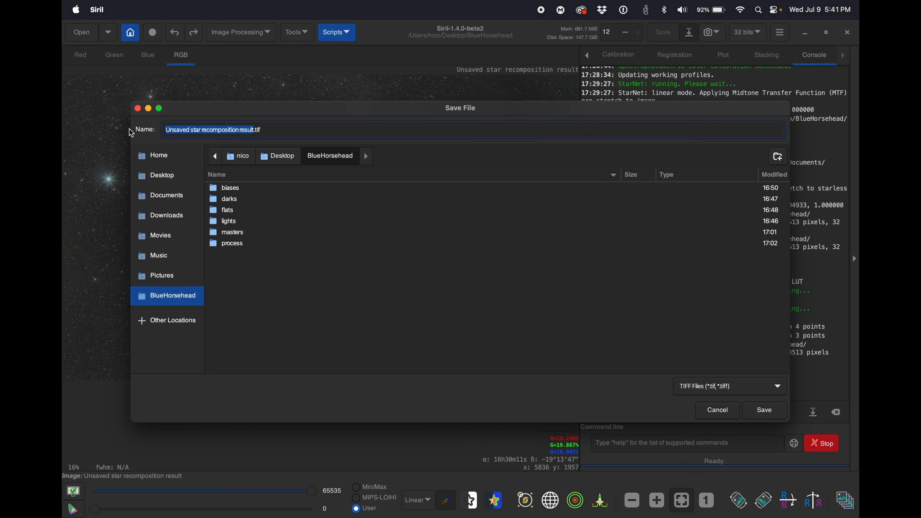
{"action": "type", "text": "BlueHorse"}
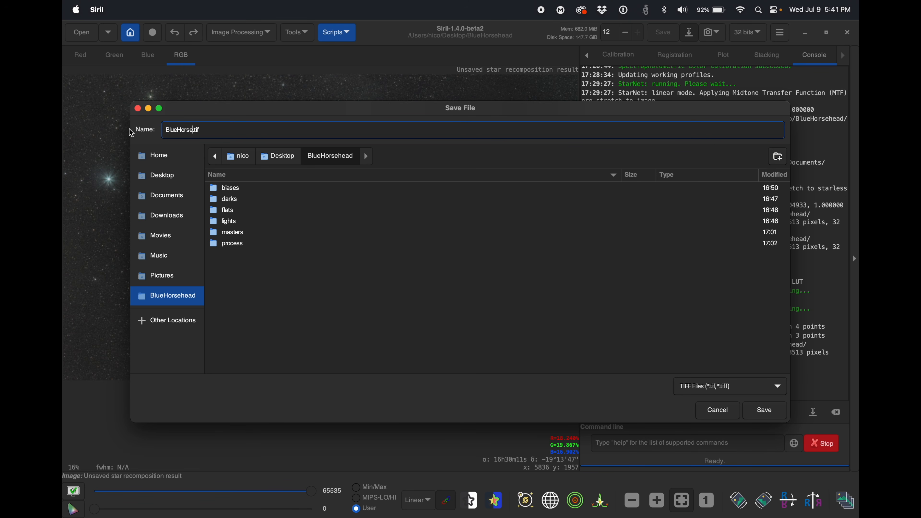
{"action": "left_click", "coordinate": [765, 410]}
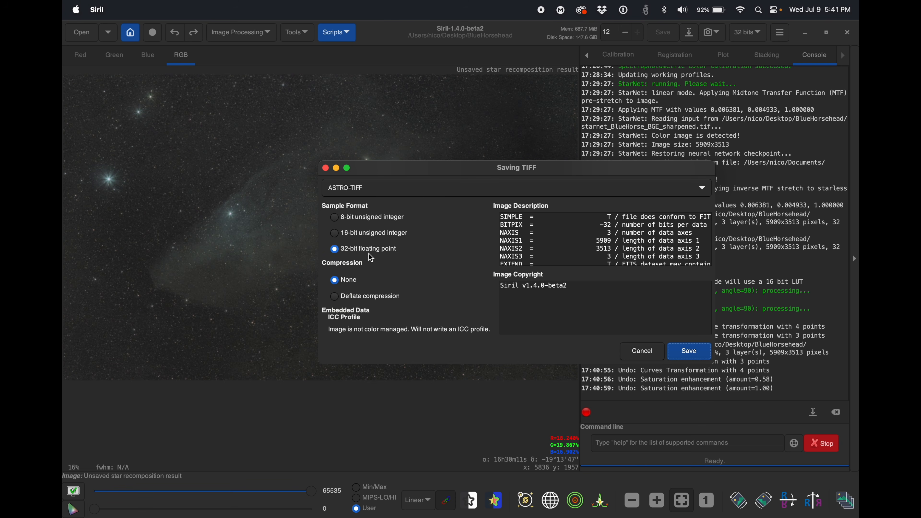
{"action": "left_click", "coordinate": [691, 355]}
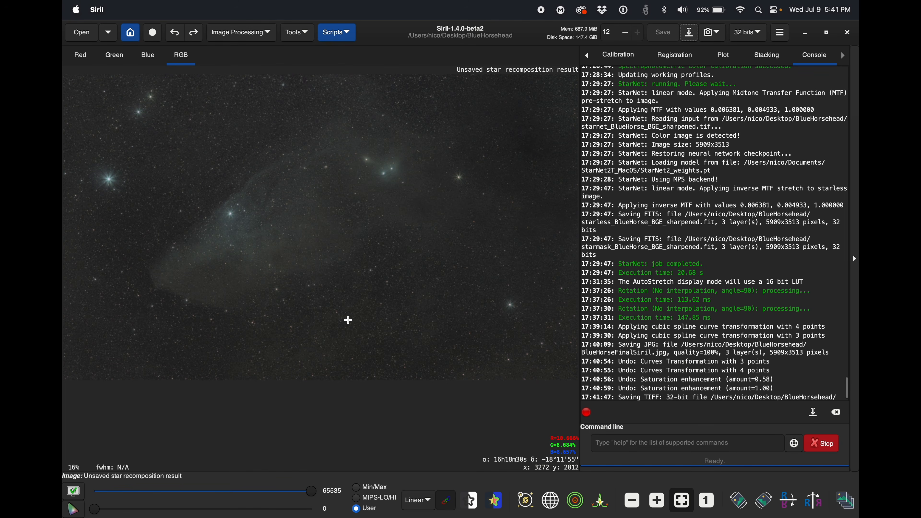
Switch to GIMP.
{"action": "key", "text": "super+space"}
{"action": "type", "text": "gui"}
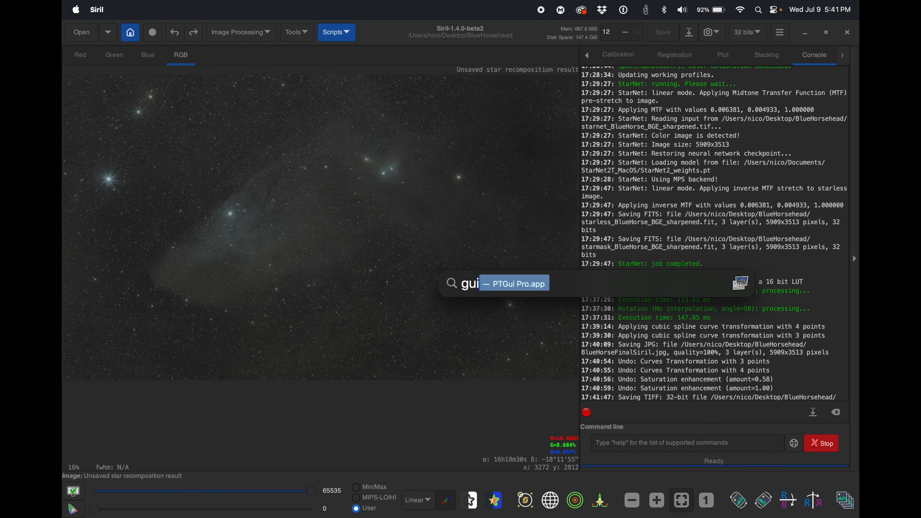
{"action": "key", "text": "Return"}
Open BlueHorse.tif from the BlueHorsehead folder on the Desktop and convert it to the built-in sRGB colour profile.
{"action": "left_click", "coordinate": [124, 8]}
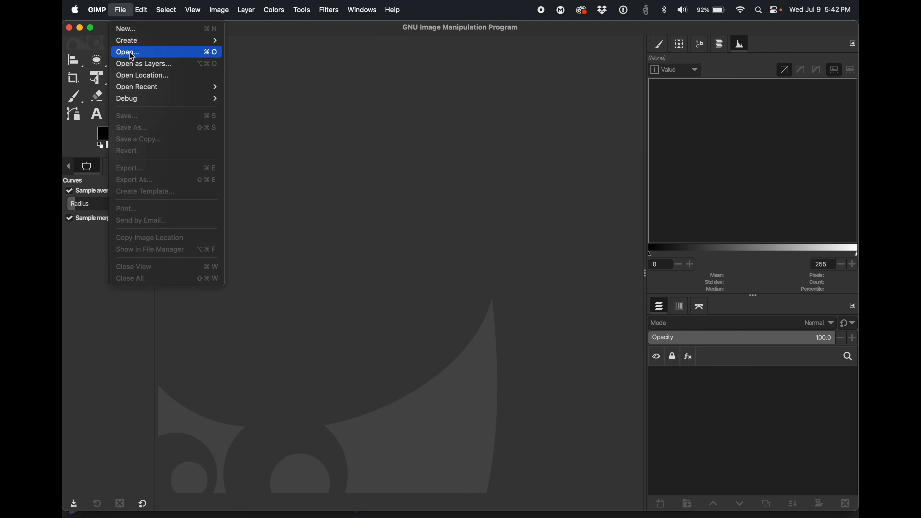
{"action": "left_click", "coordinate": [132, 53]}
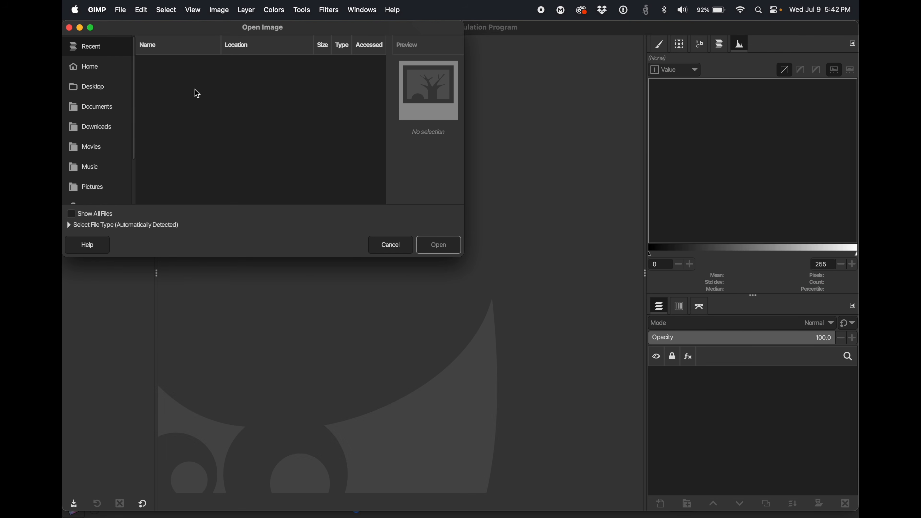
{"action": "left_click", "coordinate": [98, 95]}
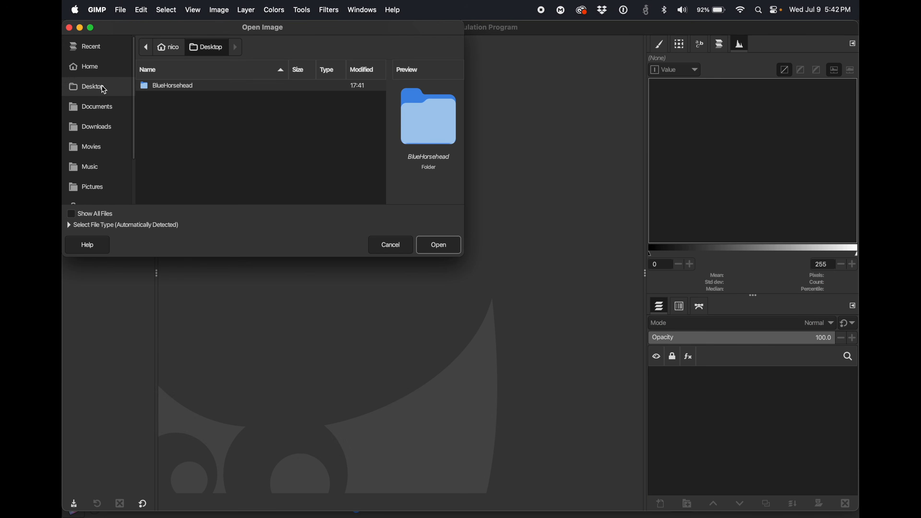
{"action": "double_click", "coordinate": [170, 88]}
{"action": "left_click", "coordinate": [177, 202]}
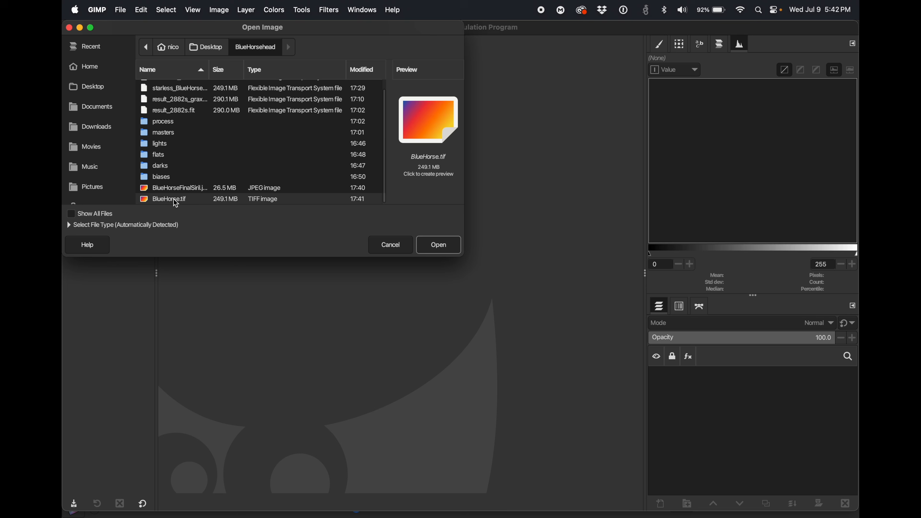
{"action": "left_click", "coordinate": [430, 250]}
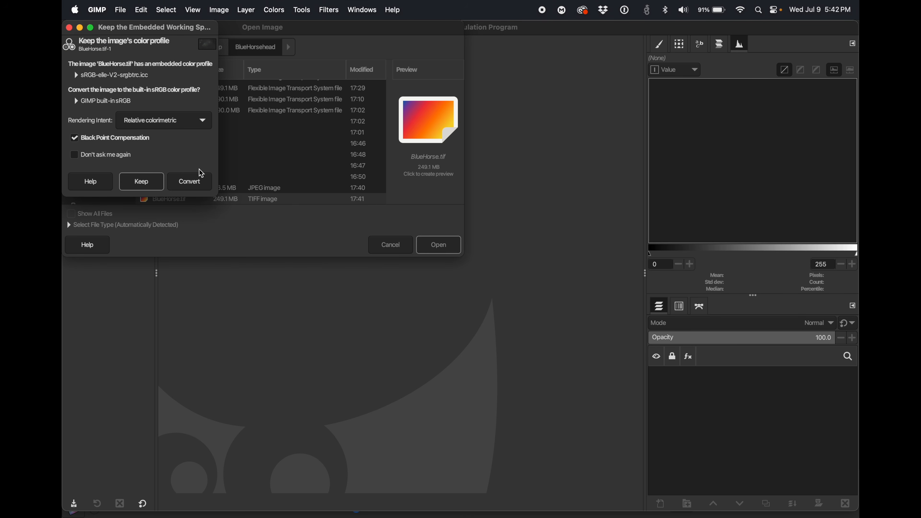
{"action": "left_click", "coordinate": [199, 184]}
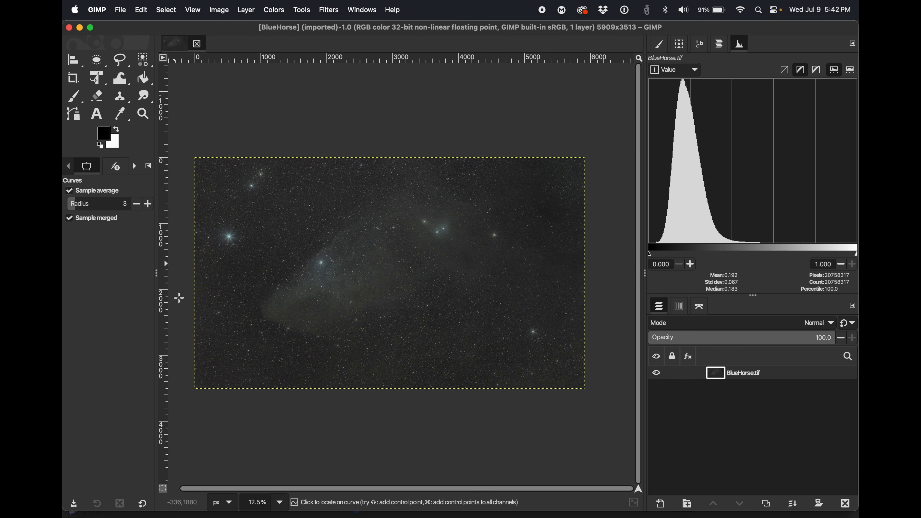
Hide the layer boundary around the image.
{"action": "left_click", "coordinate": [194, 15]}
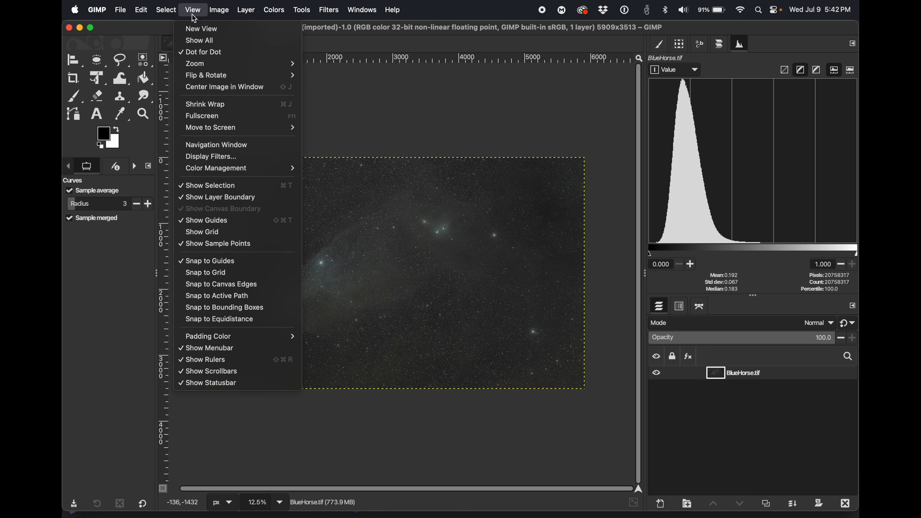
{"action": "left_click", "coordinate": [208, 198]}
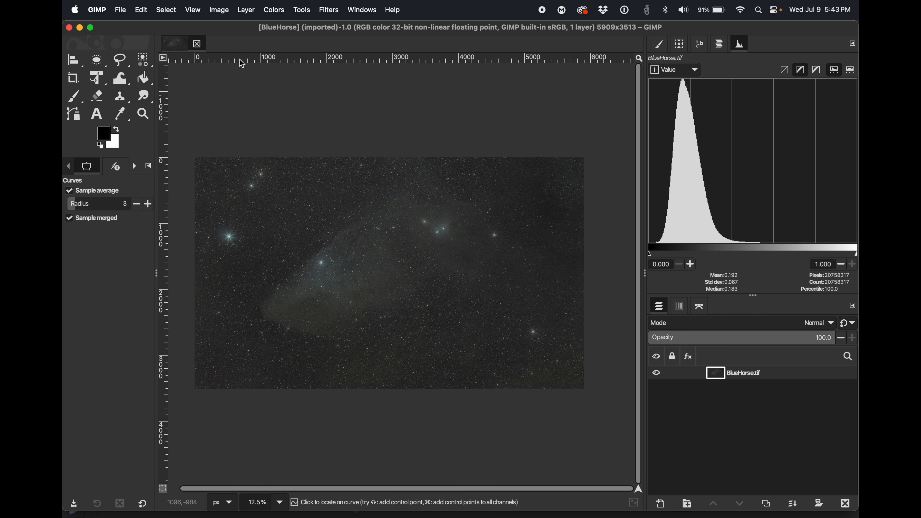
Start a Hue-Saturation adjustment and raise the saturation of the blue primary to about 57.
{"action": "left_click", "coordinate": [246, 10]}
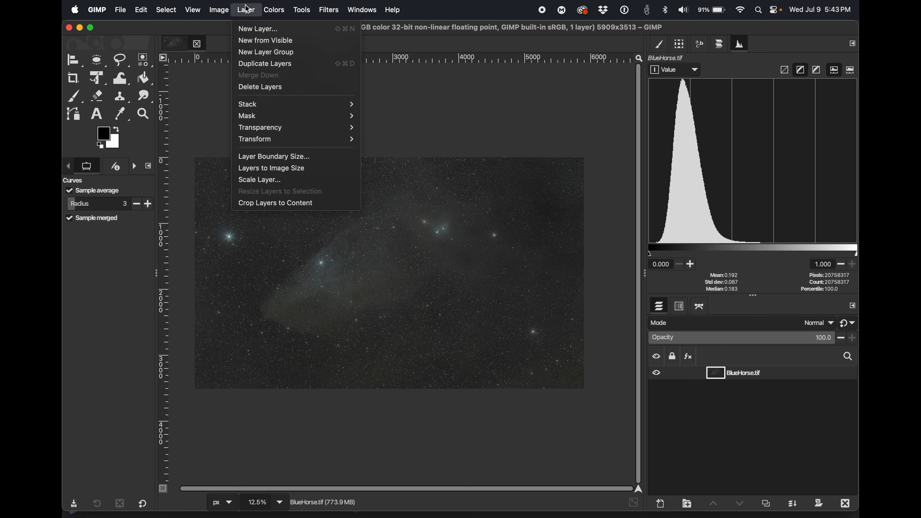
{"action": "mouse_move", "coordinate": [212, 10]}
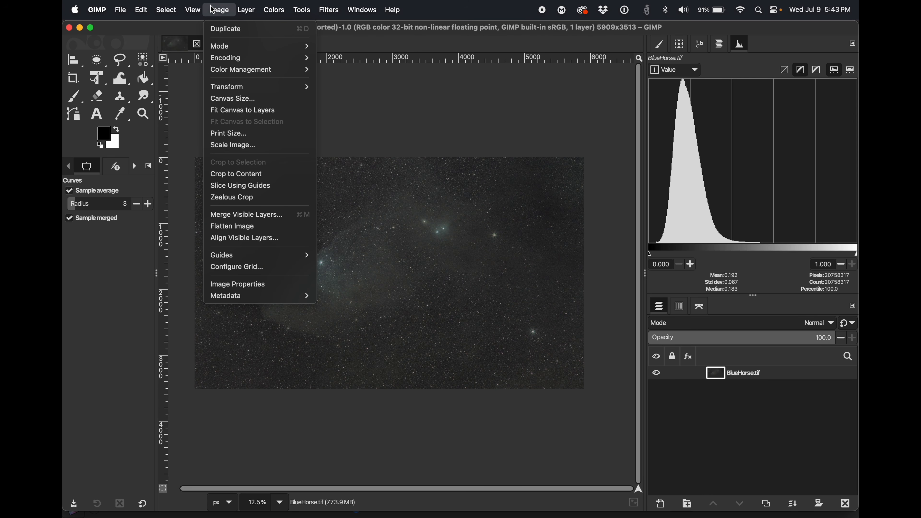
{"action": "mouse_move", "coordinate": [278, 8]}
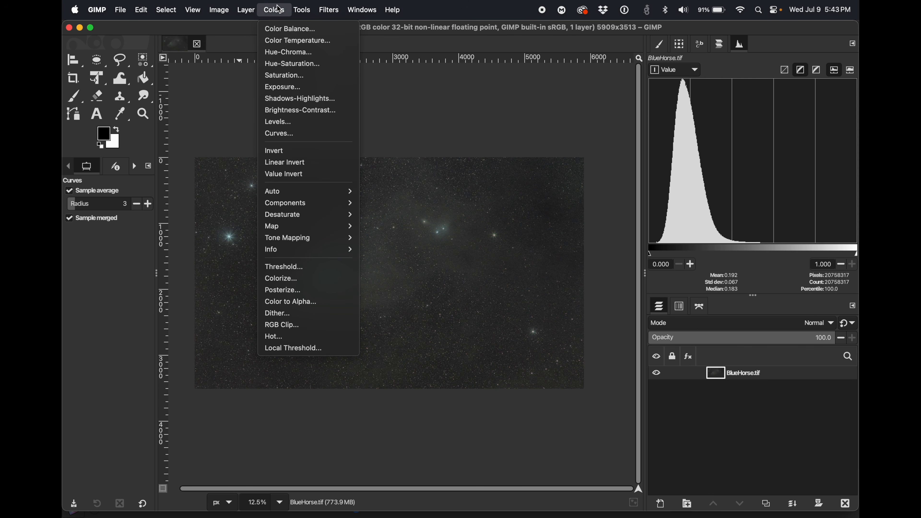
{"action": "left_click", "coordinate": [282, 68]}
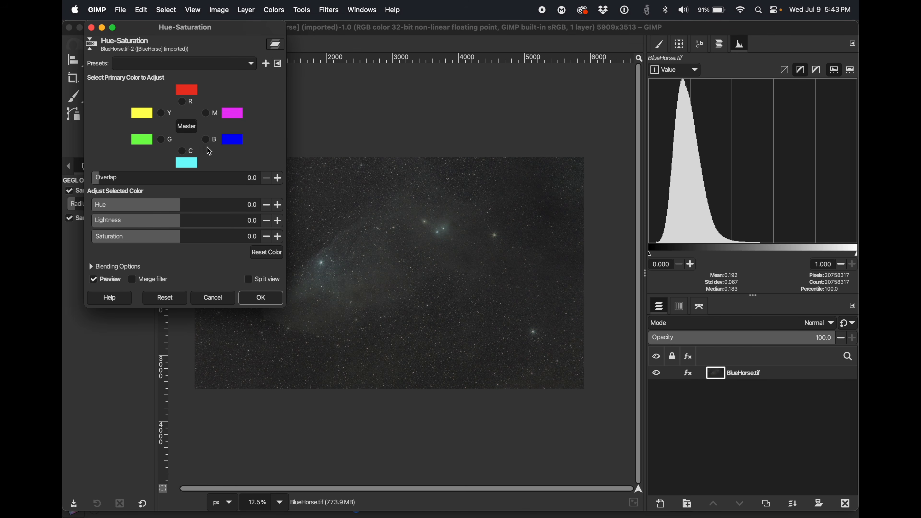
{"action": "left_click", "coordinate": [207, 139]}
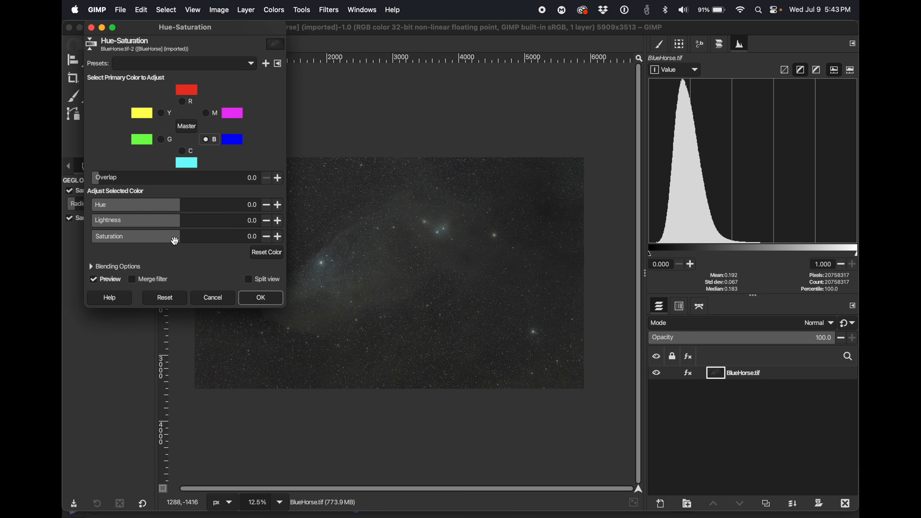
{"action": "left_click_drag", "start_coordinate": [201, 240], "coordinate": [221, 242]}
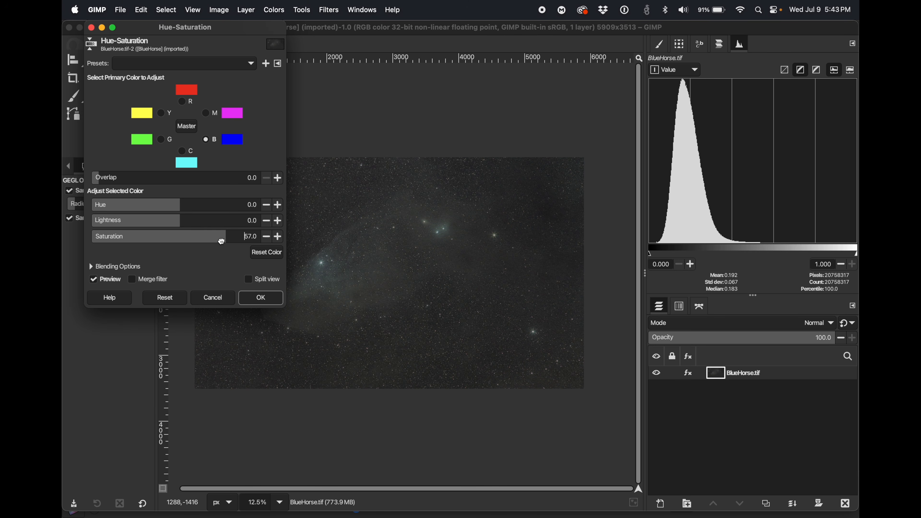
Raise the cyan saturation to about 73.3, strongly raise the yellow saturation, and apply the Hue-Saturation adjustment.
{"action": "left_click", "coordinate": [185, 160]}
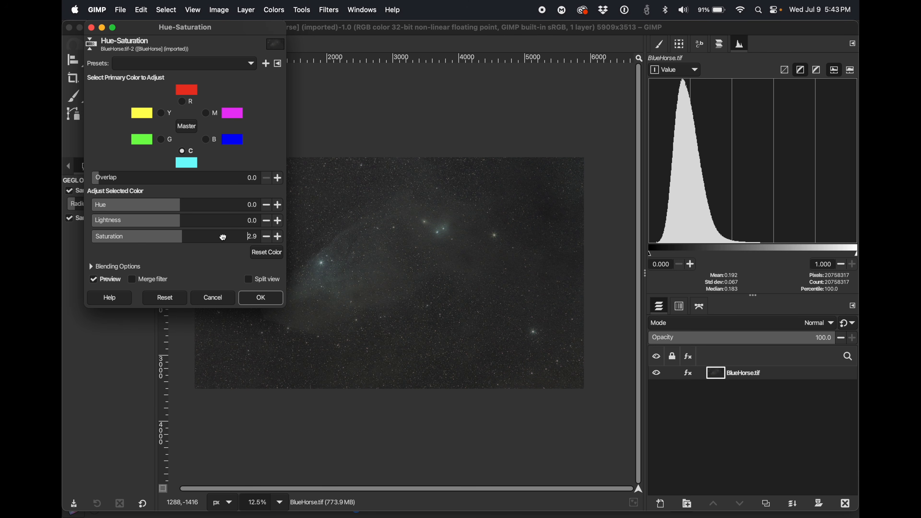
{"action": "left_click_drag", "start_coordinate": [222, 238], "coordinate": [235, 238]}
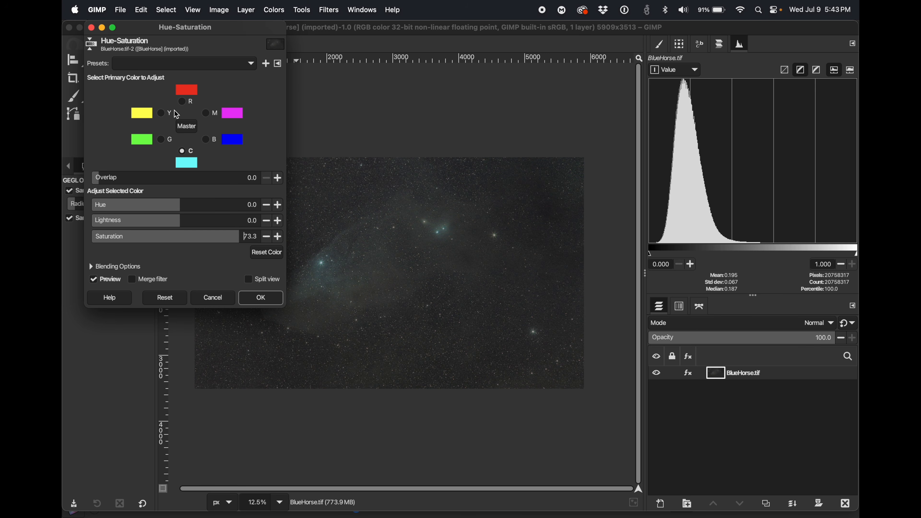
{"action": "left_click", "coordinate": [163, 113]}
{"action": "left_click_drag", "start_coordinate": [181, 239], "coordinate": [243, 239]}
{"action": "left_click", "coordinate": [270, 298]}
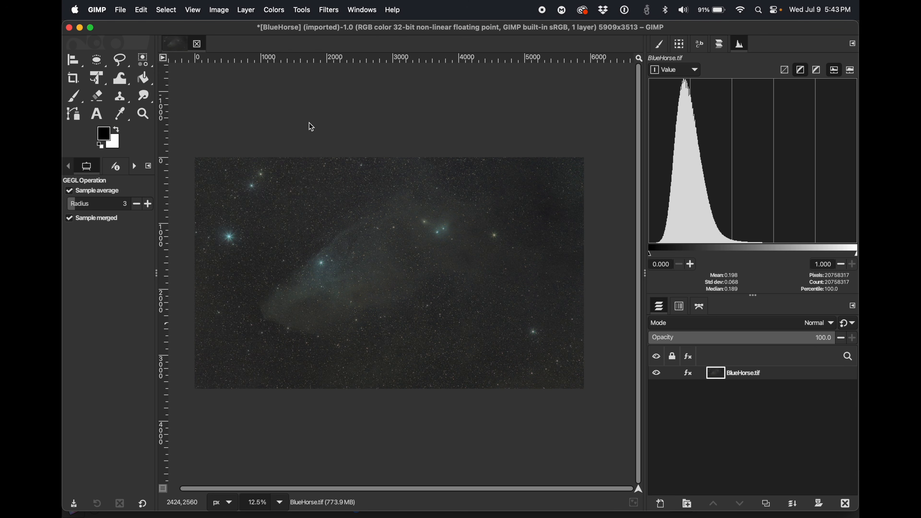
Start a second Hue-Saturation adjustment and raise the blue saturation to about 75.2.
{"action": "left_click", "coordinate": [279, 10]}
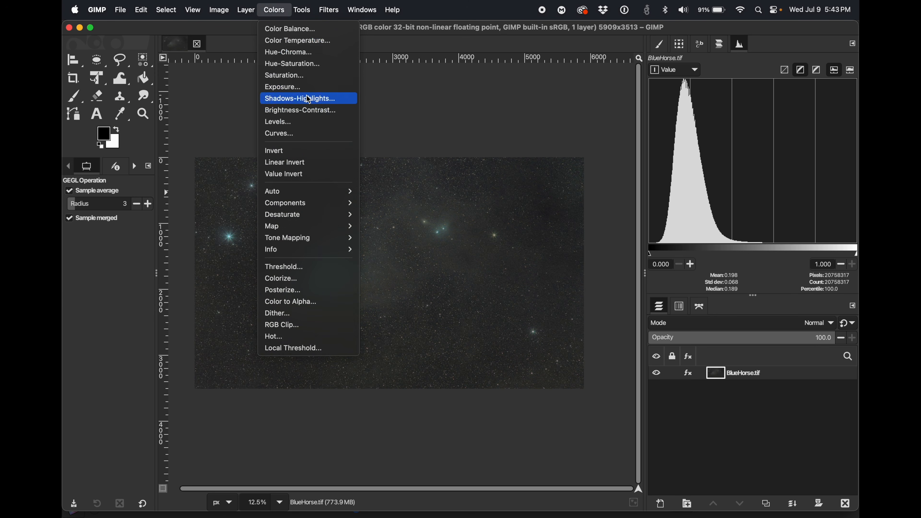
{"action": "left_click", "coordinate": [307, 64]}
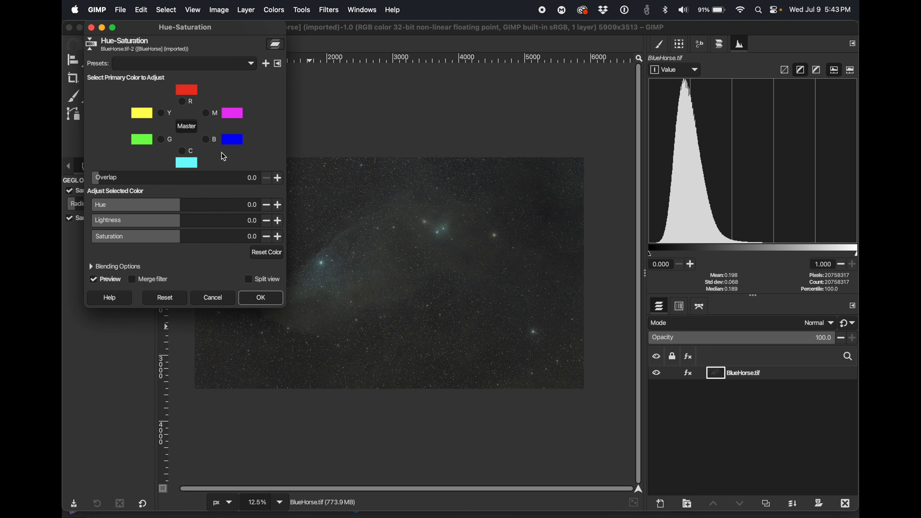
{"action": "left_click", "coordinate": [210, 139]}
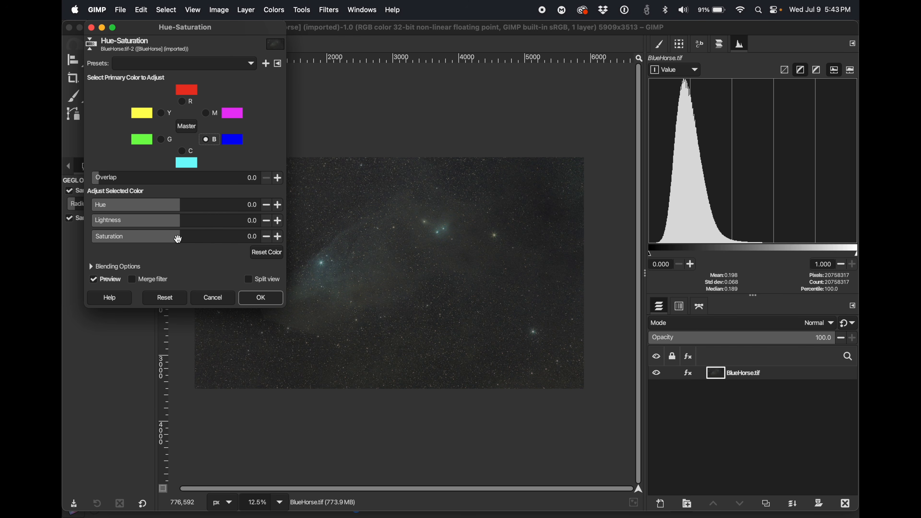
{"action": "left_click_drag", "start_coordinate": [179, 241], "coordinate": [238, 242]}
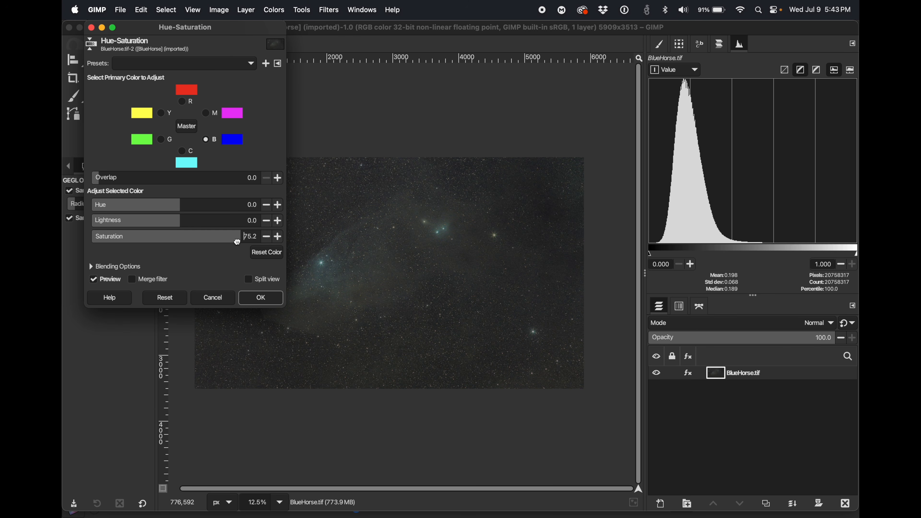
Raise the cyan saturation to about 72.6 and the yellow saturation to about 68.1, then apply the second Hue-Saturation adjustment.
{"action": "left_click", "coordinate": [184, 152]}
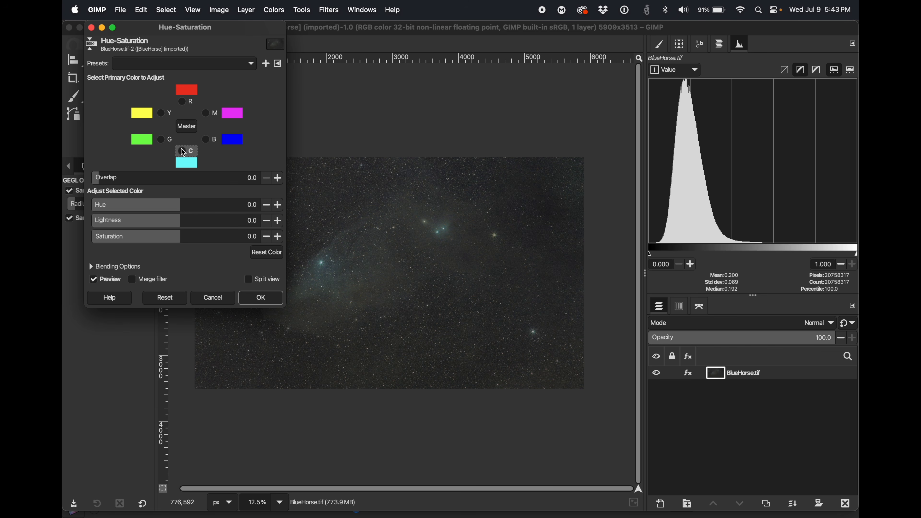
{"action": "left_click_drag", "start_coordinate": [208, 239], "coordinate": [234, 237]}
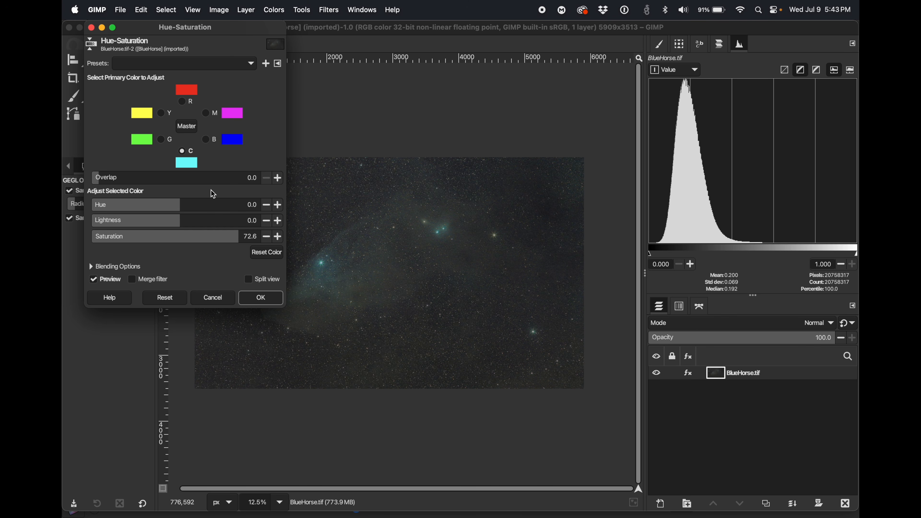
{"action": "left_click", "coordinate": [164, 115]}
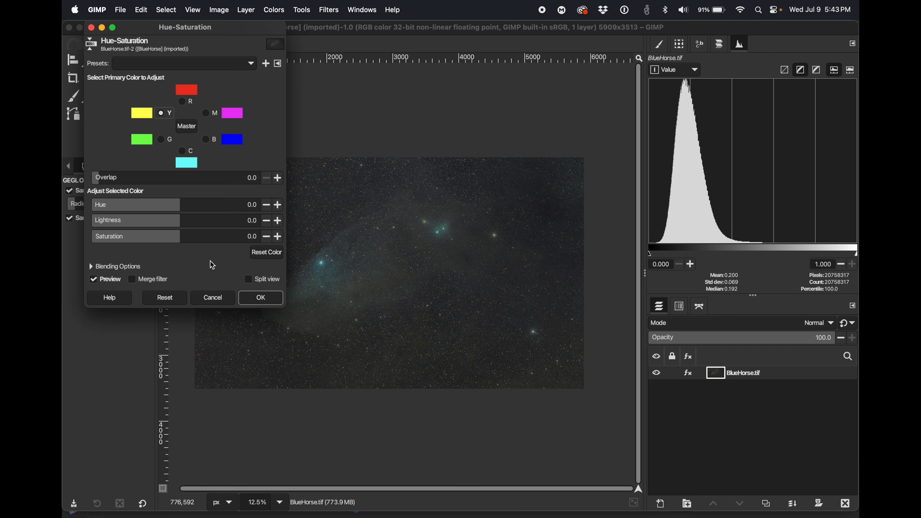
{"action": "left_click_drag", "start_coordinate": [180, 238], "coordinate": [231, 242]}
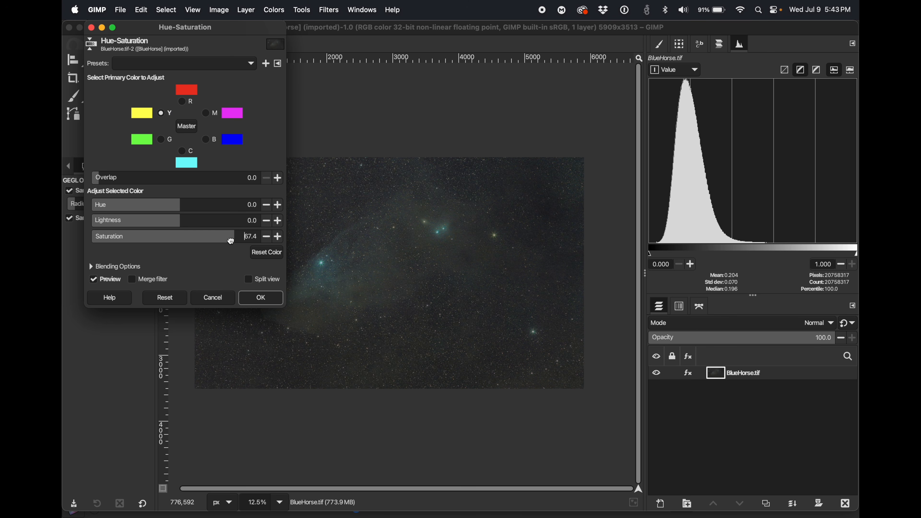
{"action": "left_click", "coordinate": [268, 298]}
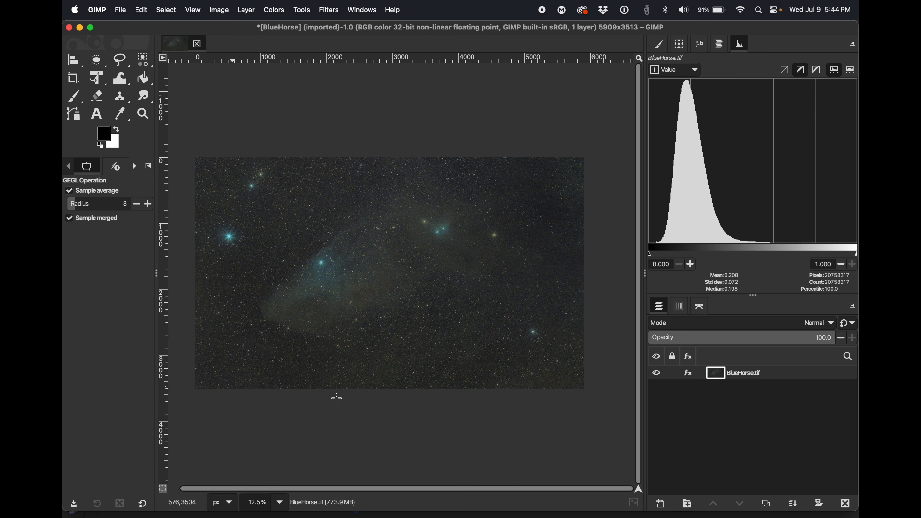
Compare the image with and without the newest Hue-Saturation layer effect and review that effect's settings without changing them.
{"action": "left_click", "coordinate": [688, 373]}
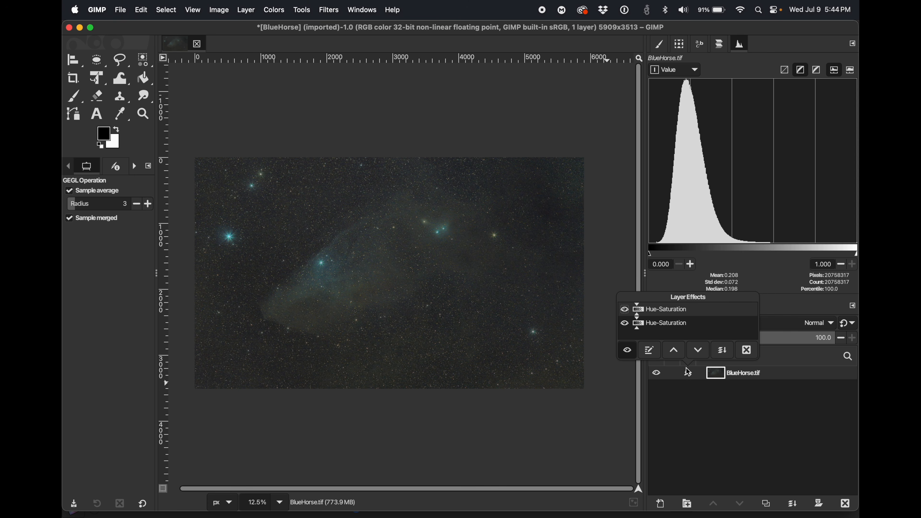
{"action": "left_click", "coordinate": [272, 10]}
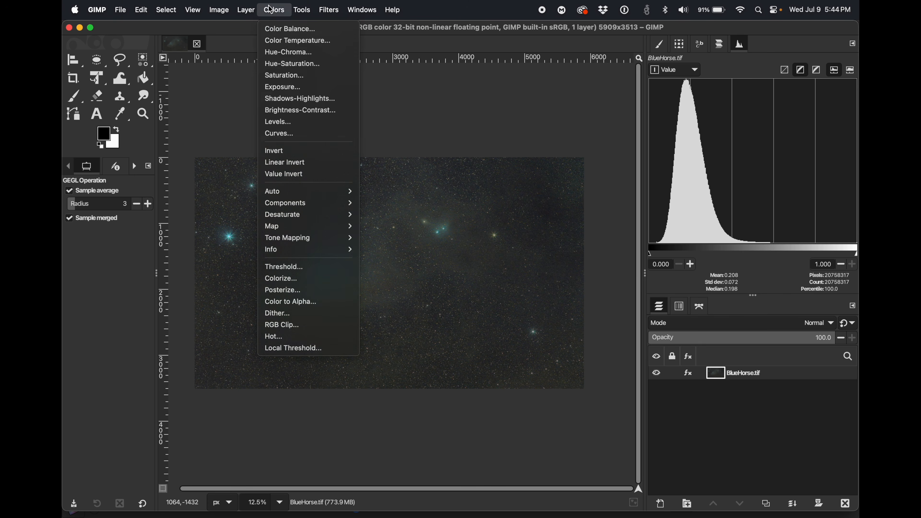
{"action": "left_click", "coordinate": [272, 9]}
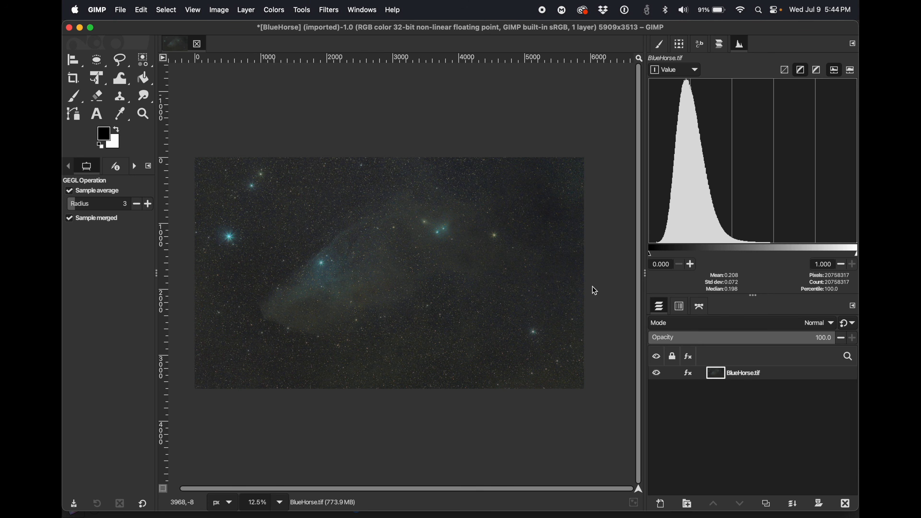
{"action": "left_click", "coordinate": [690, 375]}
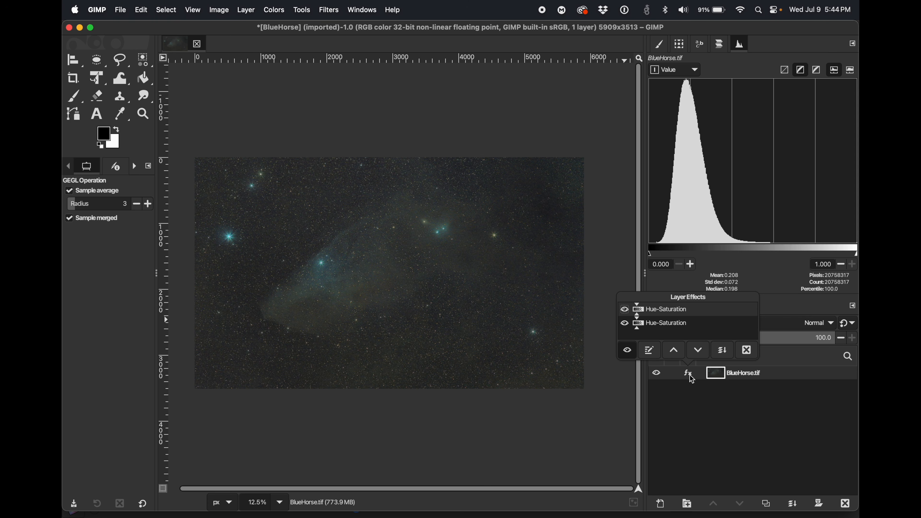
{"action": "left_click", "coordinate": [624, 310]}
{"action": "left_click", "coordinate": [624, 310]}
{"action": "double_click", "coordinate": [641, 313]}
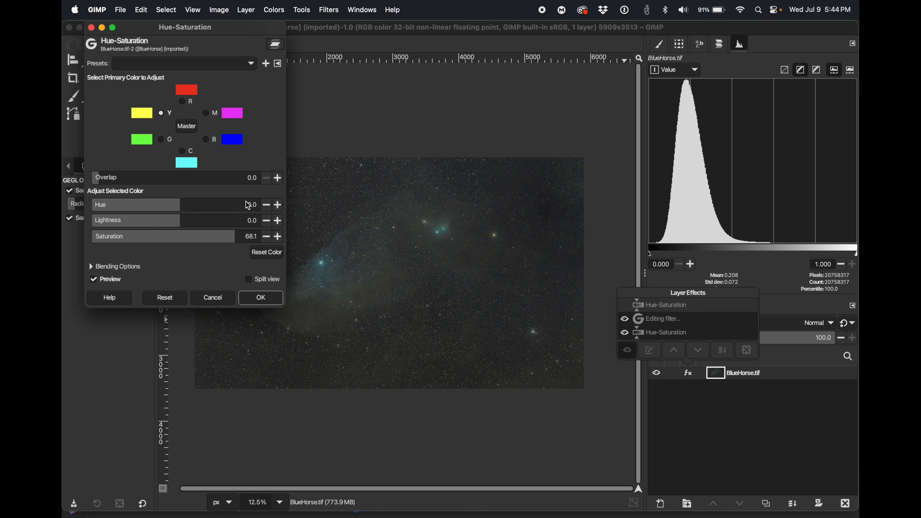
{"action": "left_click", "coordinate": [213, 299]}
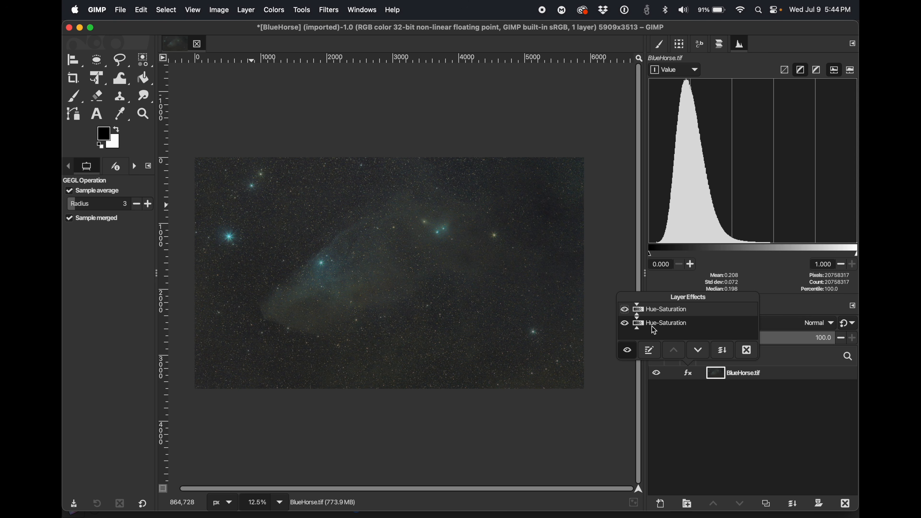
{"action": "left_click", "coordinate": [688, 374]}
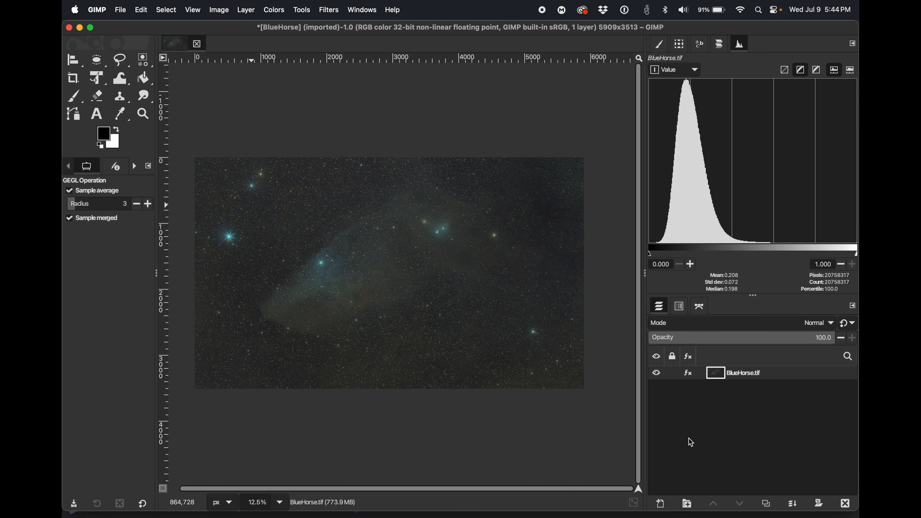
Apply a Value curve with the black point at about 3.53 and control points near 12.77/6.64 and 24.73/29.30.
{"action": "left_click", "coordinate": [277, 12]}
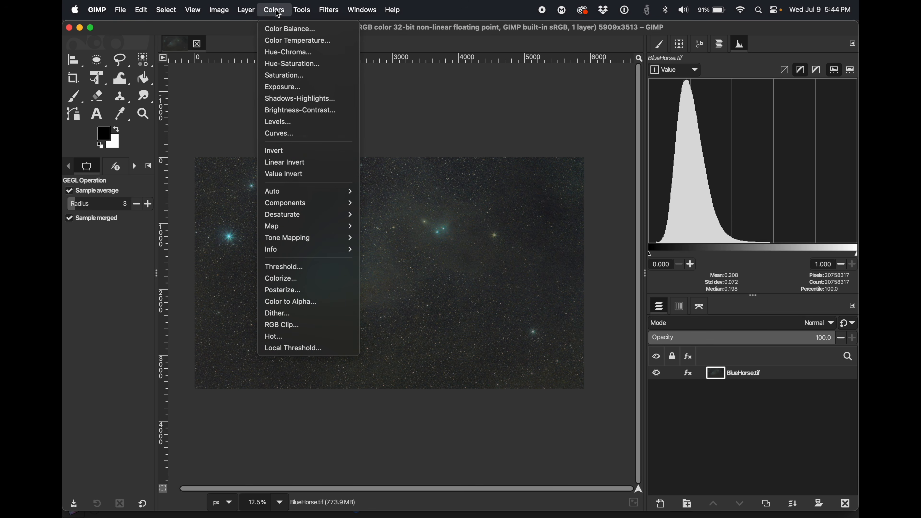
{"action": "left_click", "coordinate": [280, 133]}
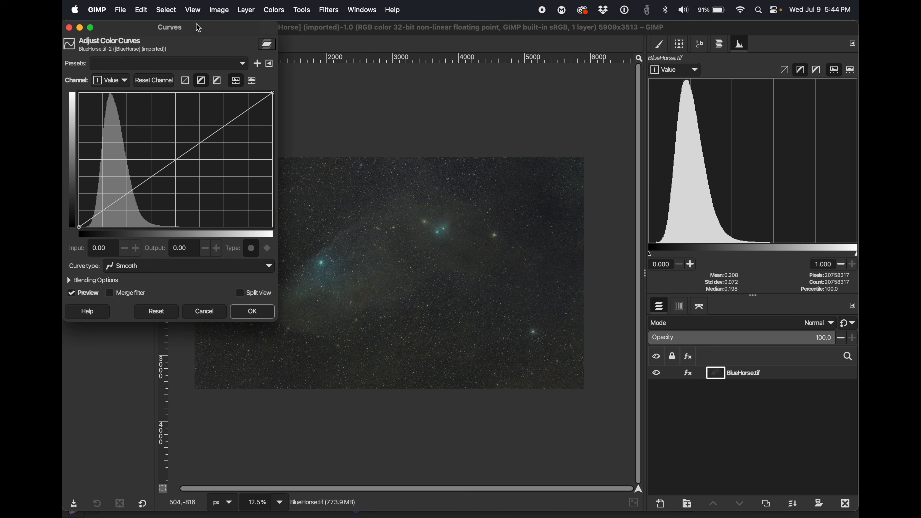
{"action": "left_click_drag", "start_coordinate": [198, 31], "coordinate": [725, 53]}
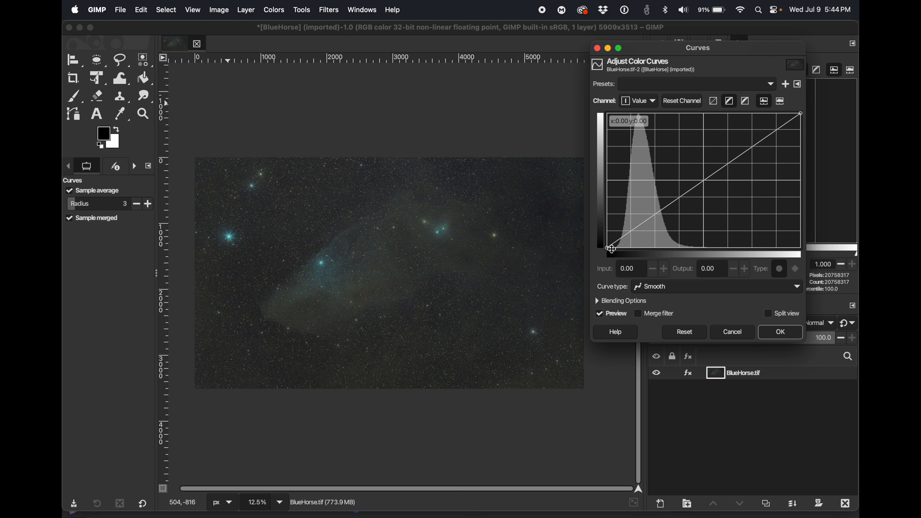
{"action": "mouse_move", "coordinate": [609, 246]}
{"action": "left_mouse_down"}
{"action": "mouse_move", "coordinate": [597, 249]}
{"action": "mouse_move", "coordinate": [612, 252]}
{"action": "left_mouse_up"}
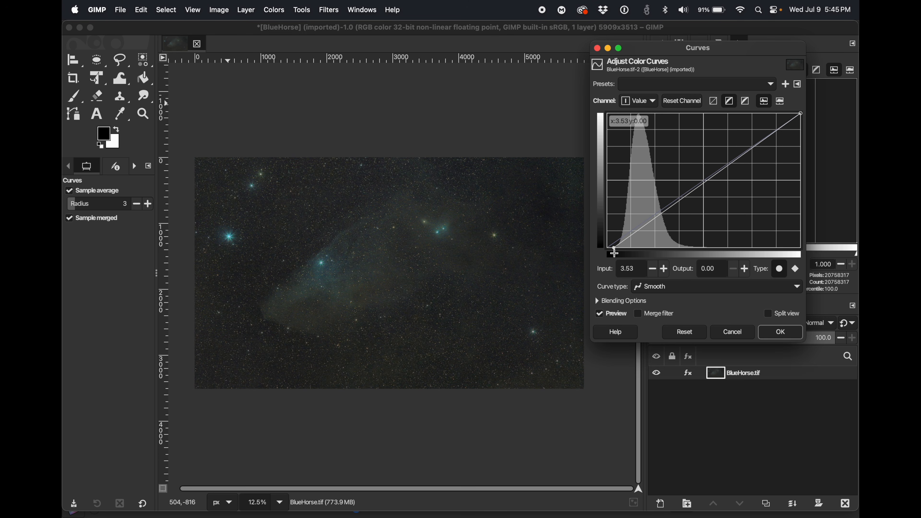
{"action": "left_click_drag", "start_coordinate": [615, 253], "coordinate": [633, 240]}
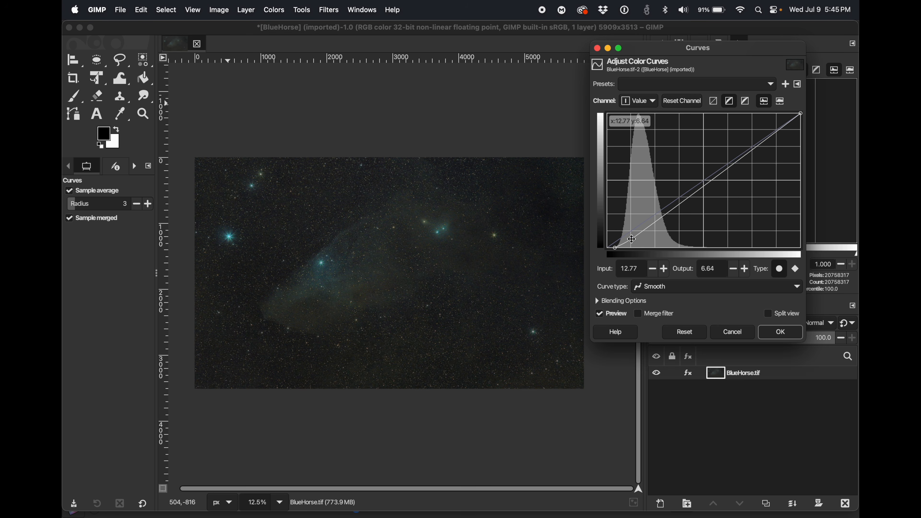
{"action": "left_click_drag", "start_coordinate": [655, 222], "coordinate": [655, 210]}
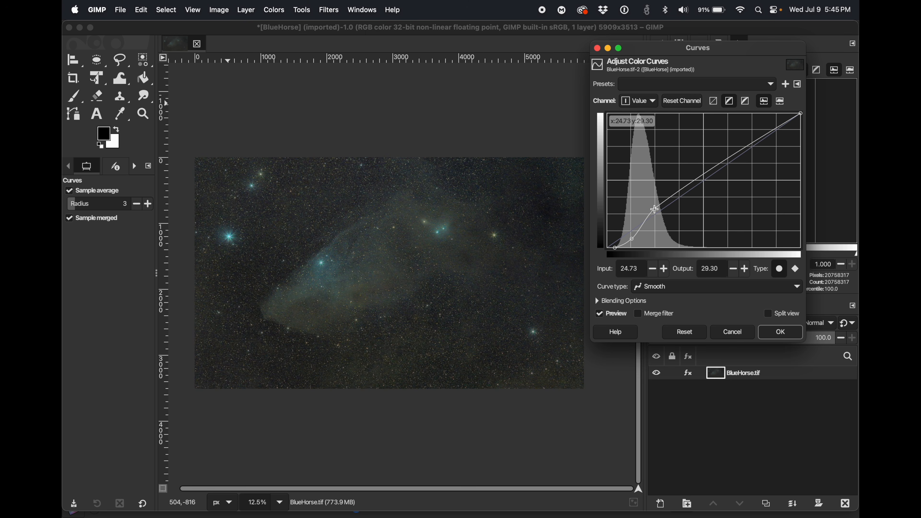
{"action": "left_click", "coordinate": [782, 333]}
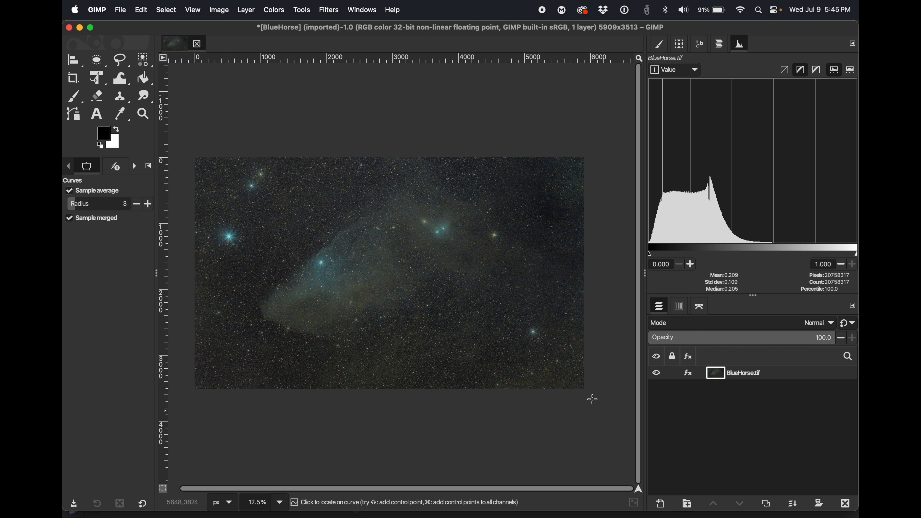
Apply a second Value curve with control points near 8.70/5.47 and 26.63/30.86 to add more contrast.
{"action": "left_click", "coordinate": [279, 7]}
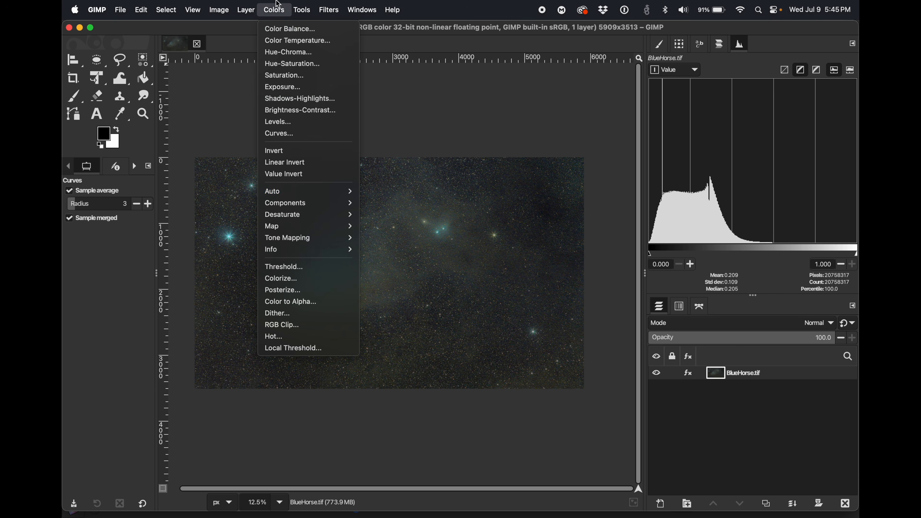
{"action": "left_click", "coordinate": [288, 135]}
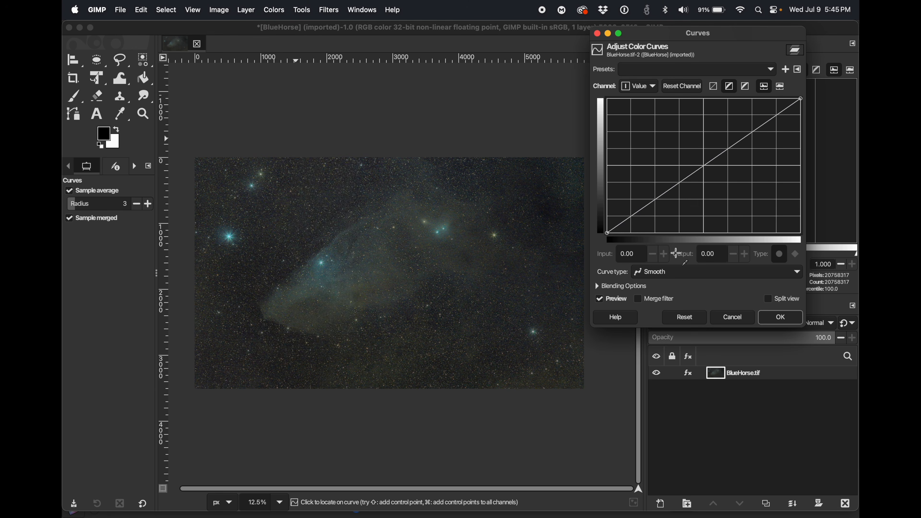
{"action": "left_click_drag", "start_coordinate": [624, 220], "coordinate": [624, 227]}
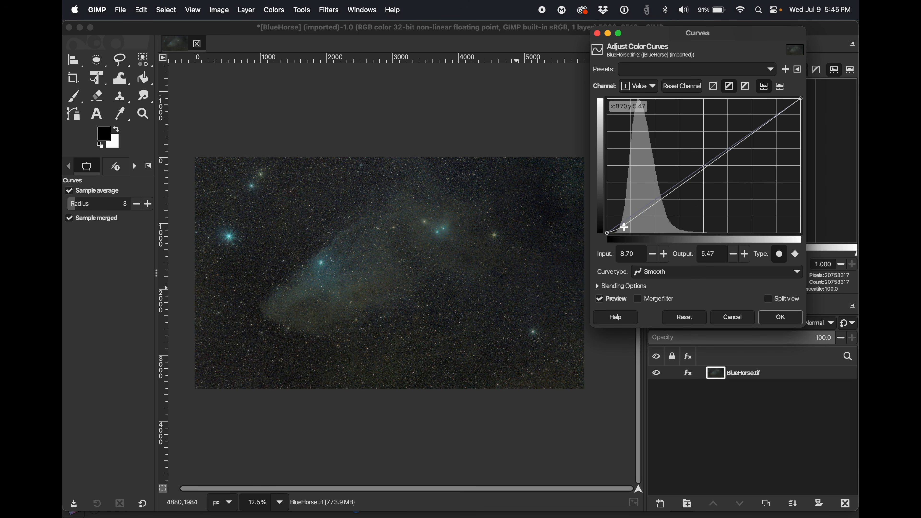
{"action": "left_click", "coordinate": [659, 201]}
{"action": "left_click_drag", "start_coordinate": [659, 201], "coordinate": [659, 193]}
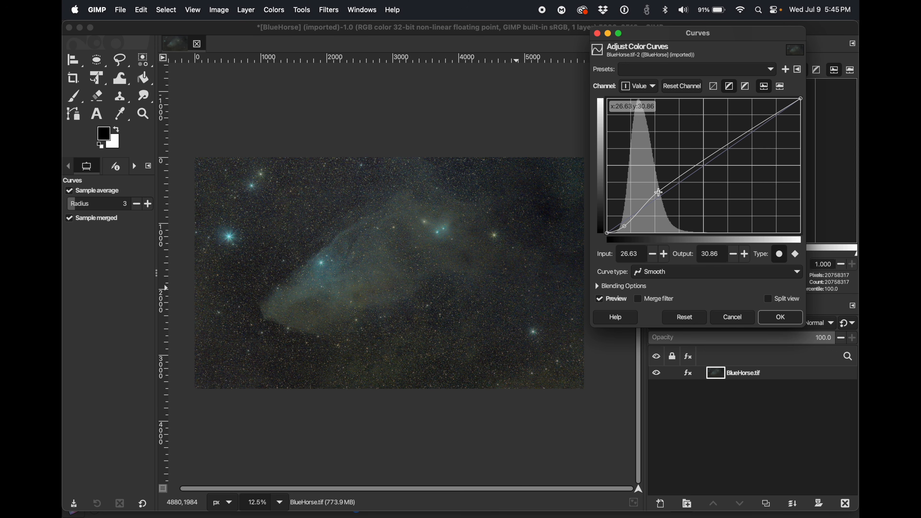
{"action": "left_click", "coordinate": [789, 319]}
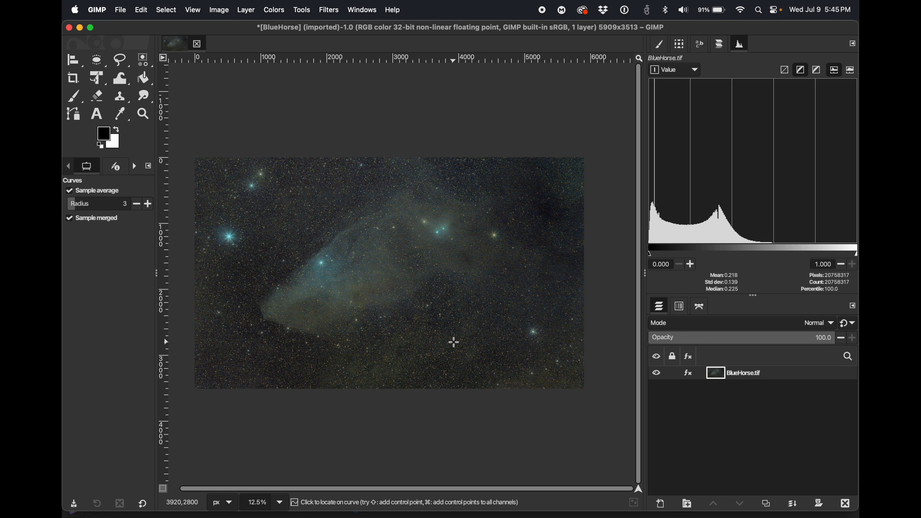
Delete the upper of the two Hue-Saturation effects from the BlueHorse.tif layer's effects.
{"action": "left_click", "coordinate": [689, 375]}
{"action": "left_click", "coordinate": [654, 313]}
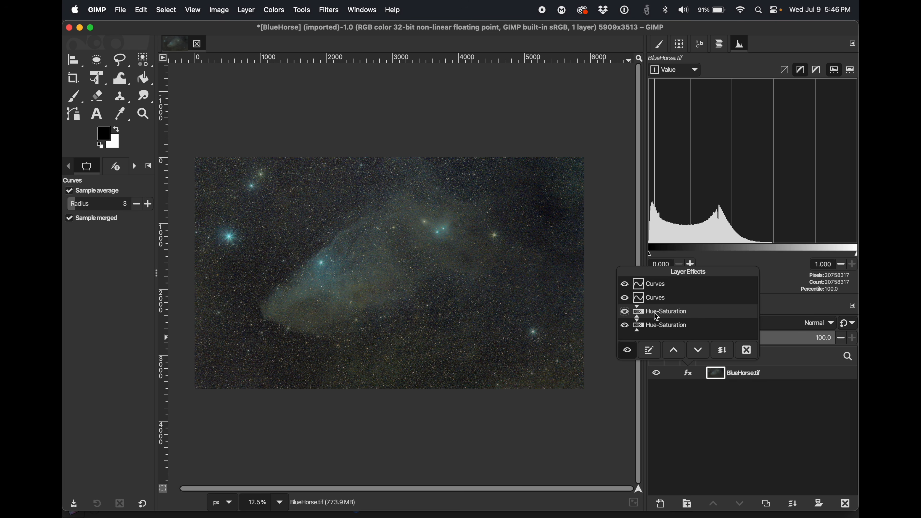
{"action": "left_click", "coordinate": [748, 351]}
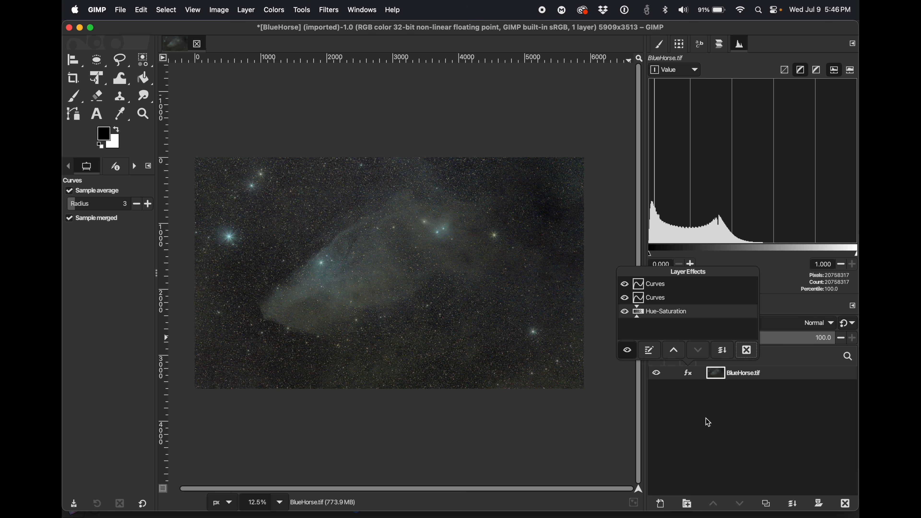
{"action": "left_click", "coordinate": [718, 377]}
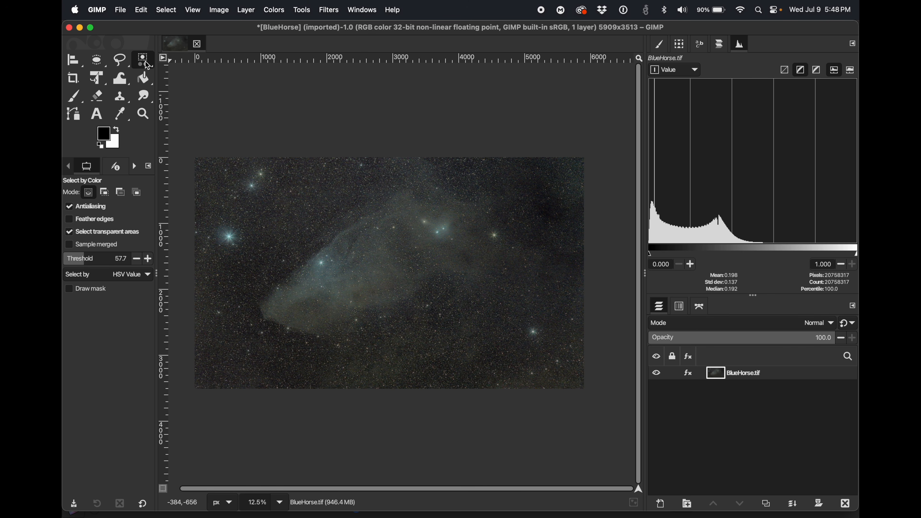
Set Select by Color to select by LCh Lightness and sample a dark patch of background sky between the stars.
{"action": "left_click", "coordinate": [144, 276]}
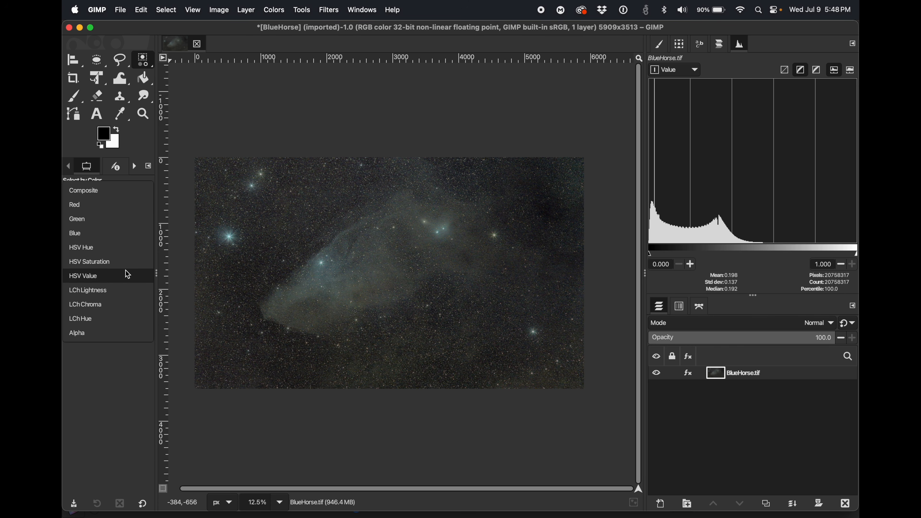
{"action": "left_click", "coordinate": [137, 296]}
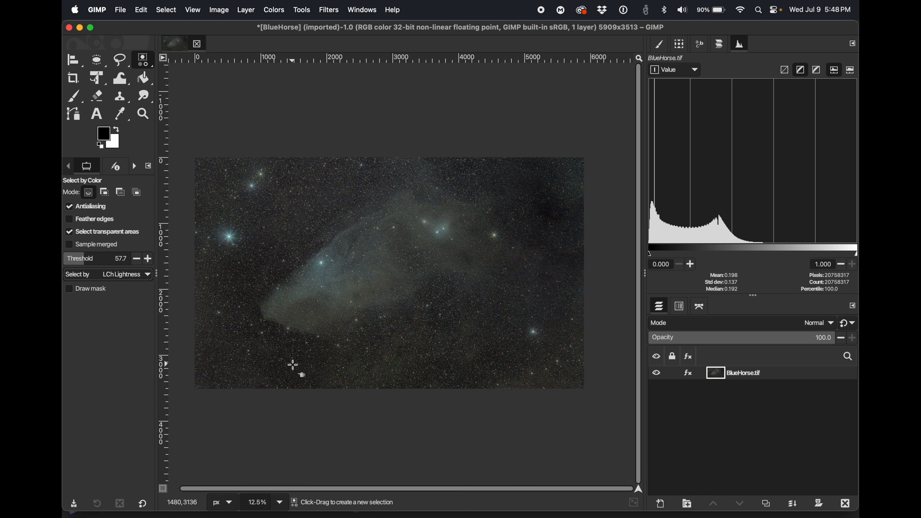
{"action": "scroll", "coordinate": [293, 366], "scroll_direction": "up", "scroll_amount": 10}
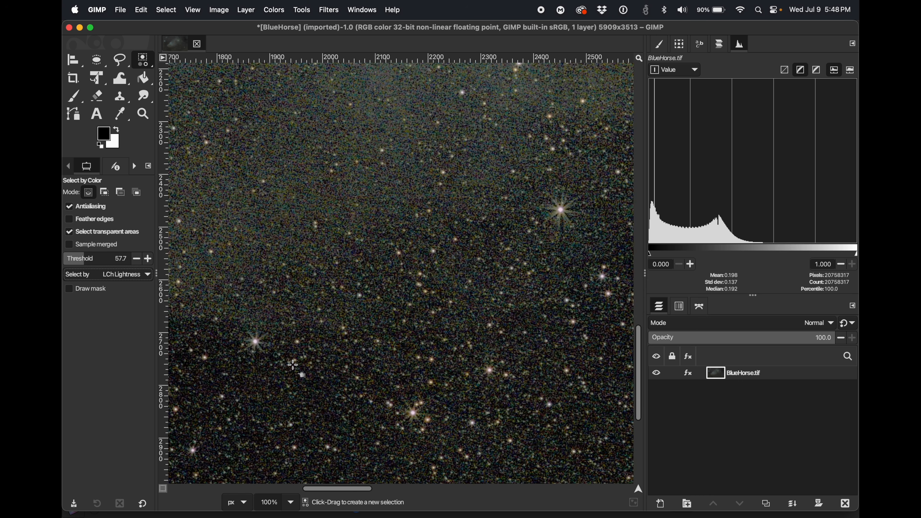
{"action": "scroll", "coordinate": [293, 366], "scroll_direction": "up", "scroll_amount": 2}
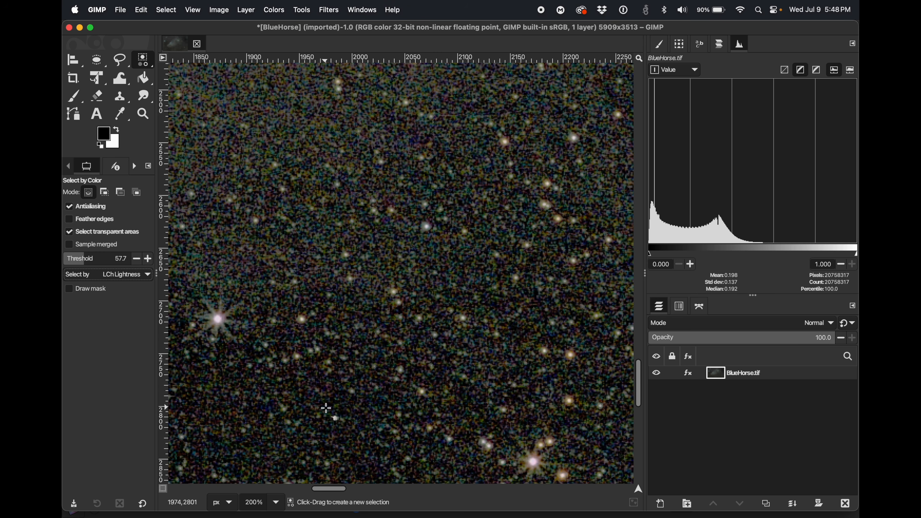
{"action": "left_click", "coordinate": [337, 430]}
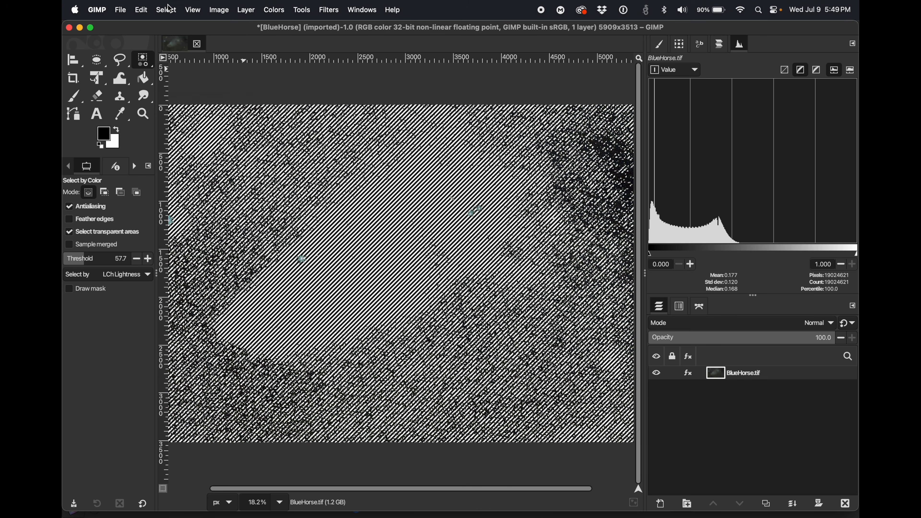
Invert the lightness-based selection so it covers the nebula and stars, and check its coverage with the Quick Mask overlay.
{"action": "left_click", "coordinate": [168, 9]}
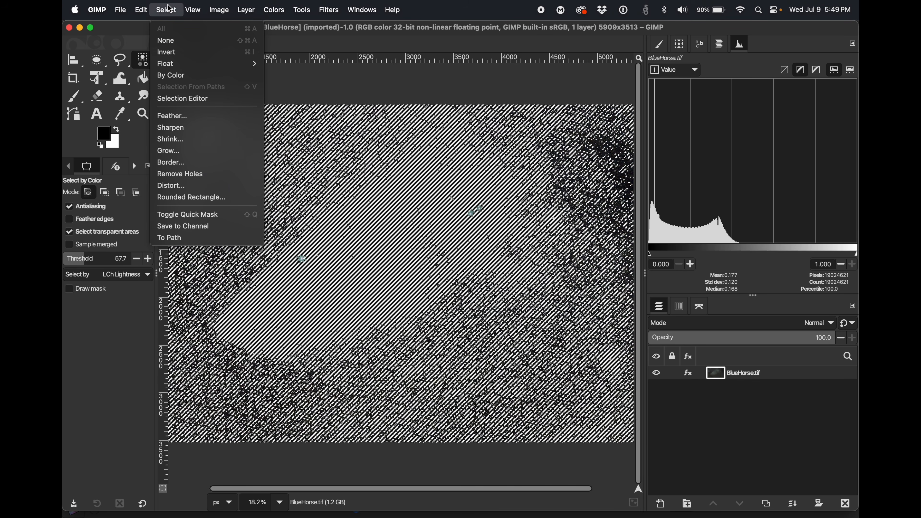
{"action": "left_click", "coordinate": [170, 53]}
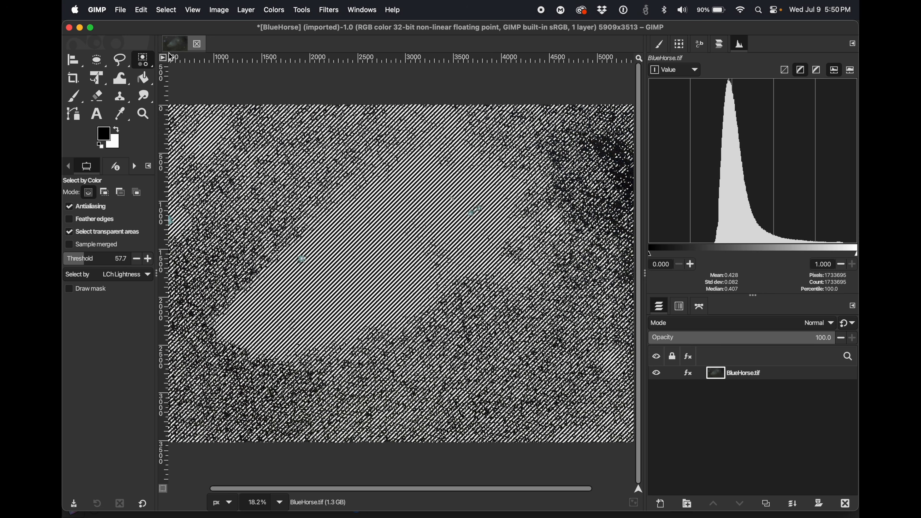
{"action": "left_click", "coordinate": [172, 11]}
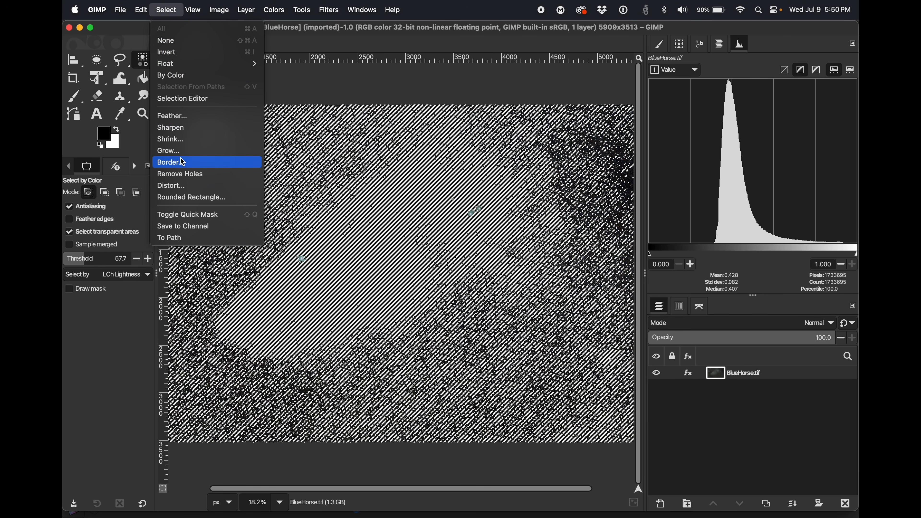
{"action": "left_click", "coordinate": [187, 214]}
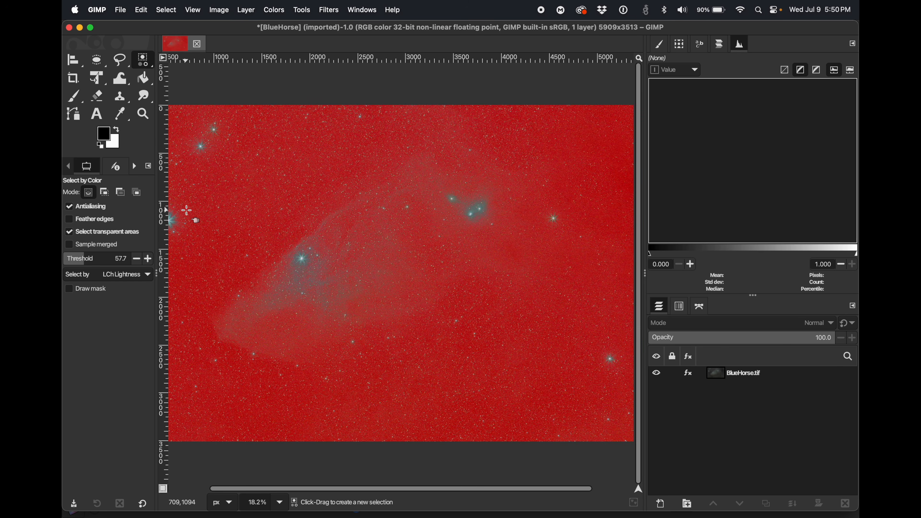
{"action": "scroll", "coordinate": [363, 295], "scroll_direction": "left", "scroll_amount": 3}
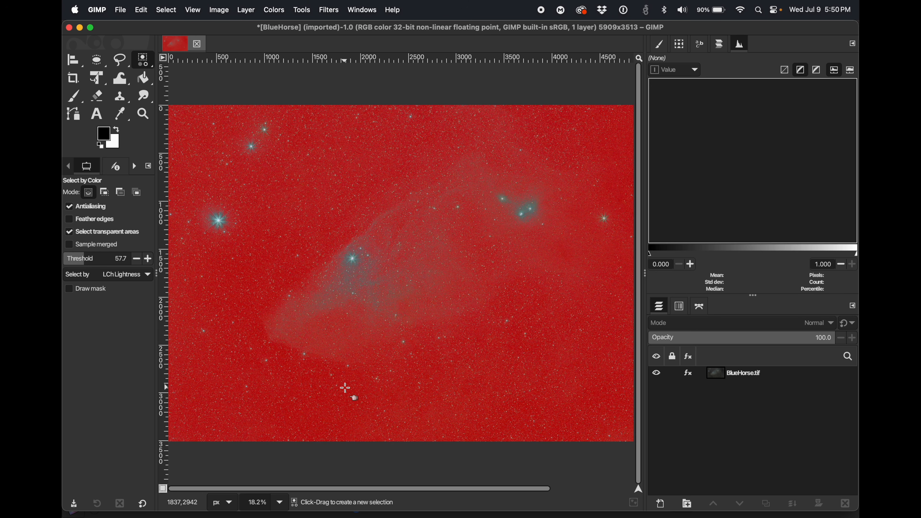
{"action": "left_click", "coordinate": [167, 10]}
{"action": "left_click", "coordinate": [177, 212]}
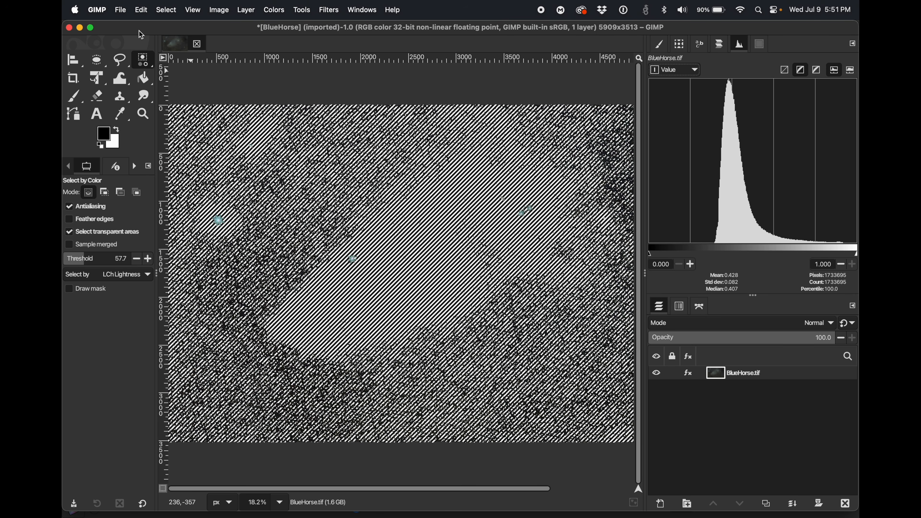
Try growing the inverted selection by 10 px and undo that growth.
{"action": "left_click", "coordinate": [175, 14]}
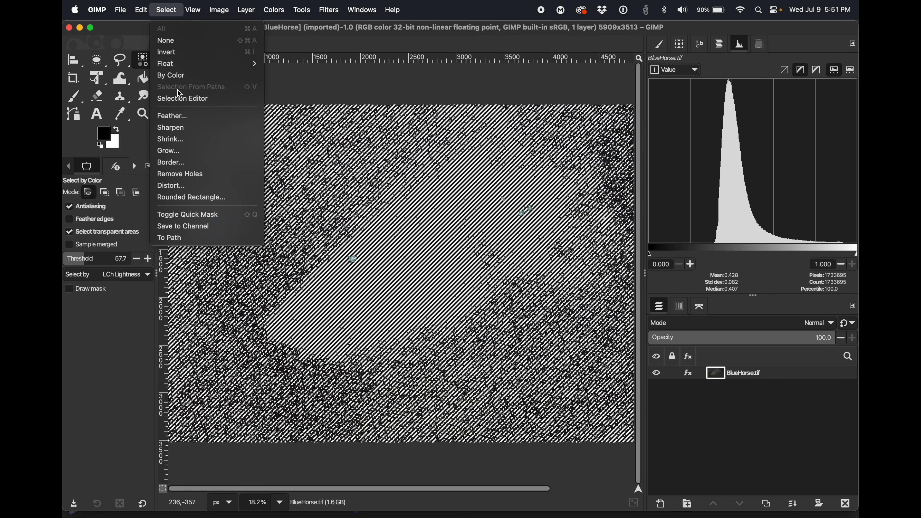
{"action": "left_click", "coordinate": [171, 151]}
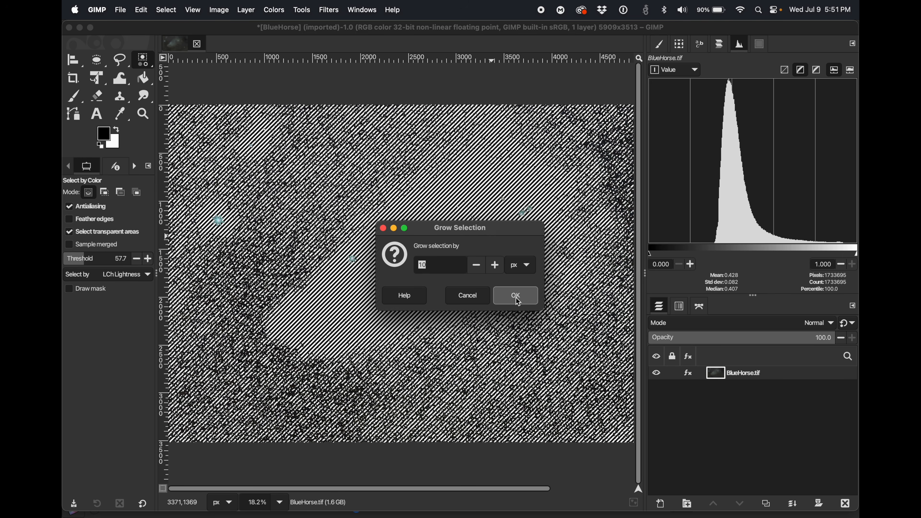
{"action": "left_click", "coordinate": [517, 298]}
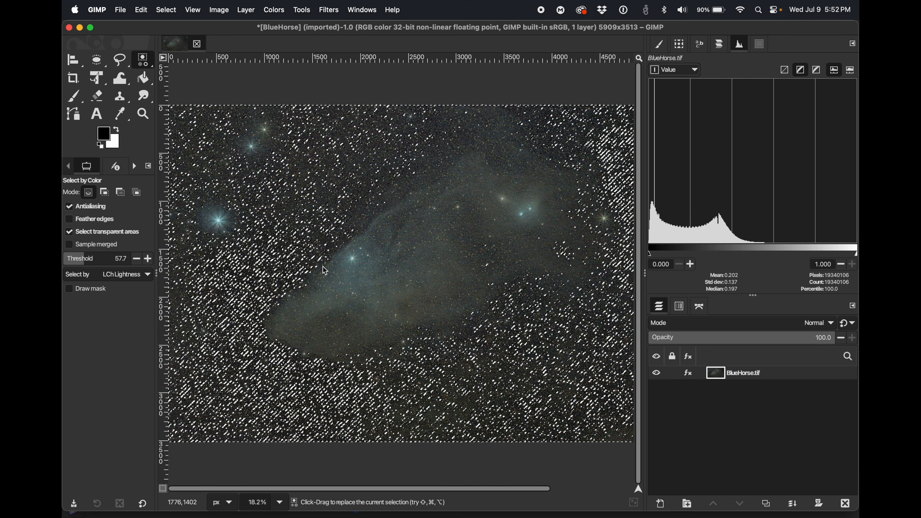
{"action": "left_click", "coordinate": [166, 9]}
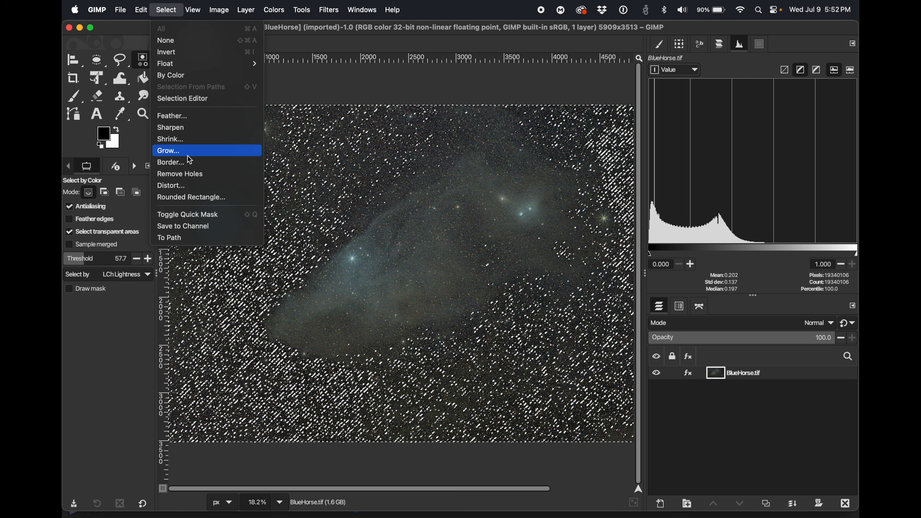
{"action": "mouse_move", "coordinate": [139, 9]}
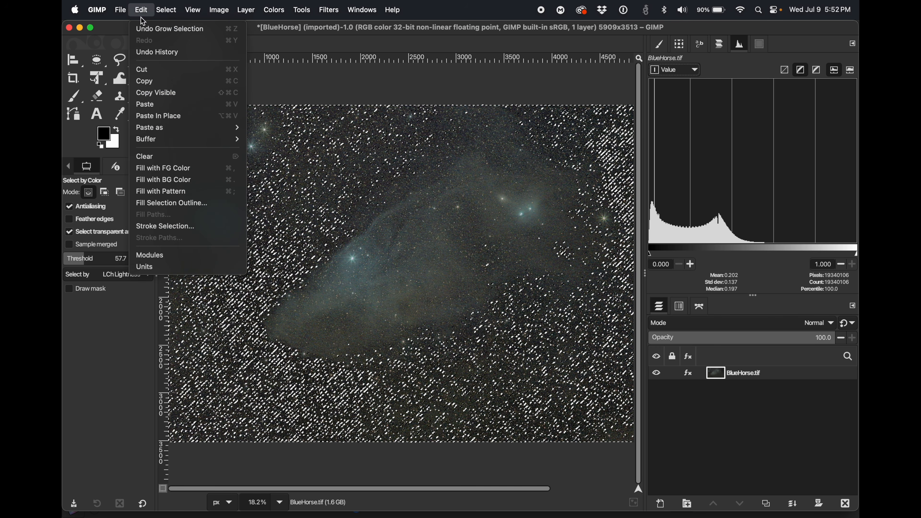
{"action": "left_click", "coordinate": [165, 29]}
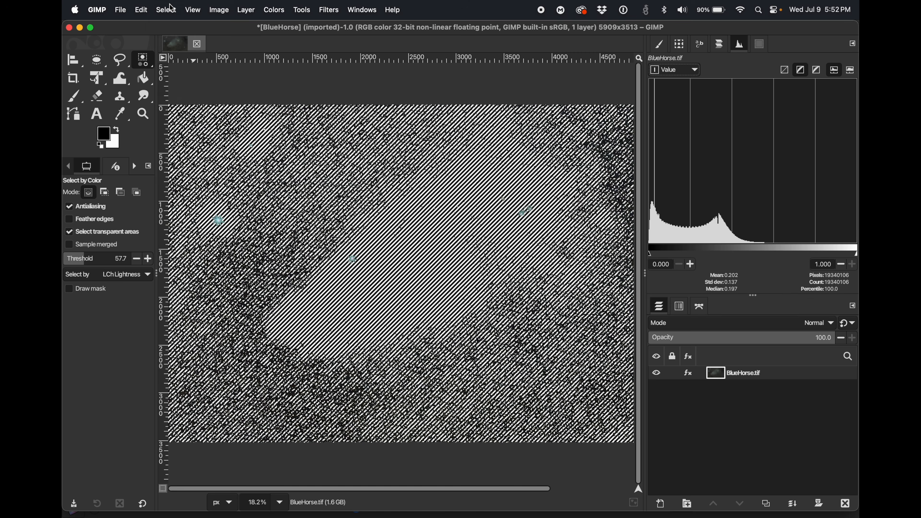
Grow the nebula and star selection by 1 px.
{"action": "left_click", "coordinate": [172, 7]}
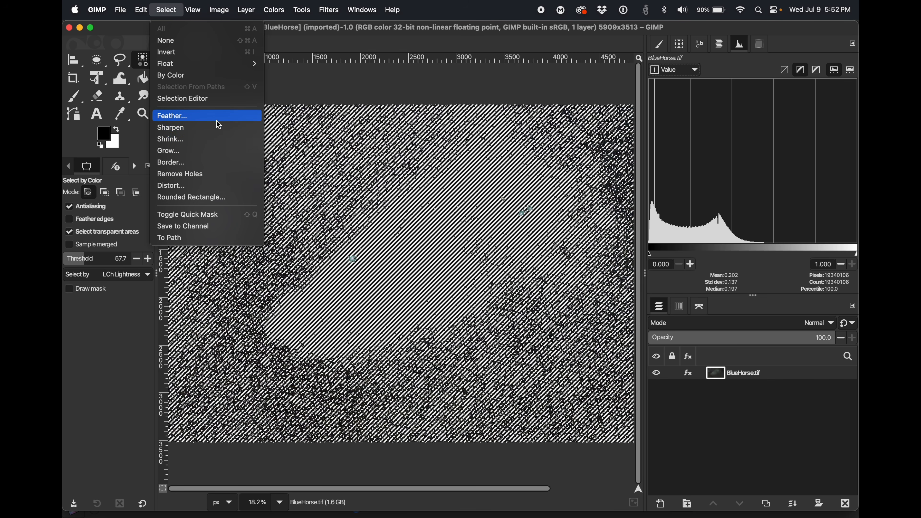
{"action": "left_click", "coordinate": [217, 154]}
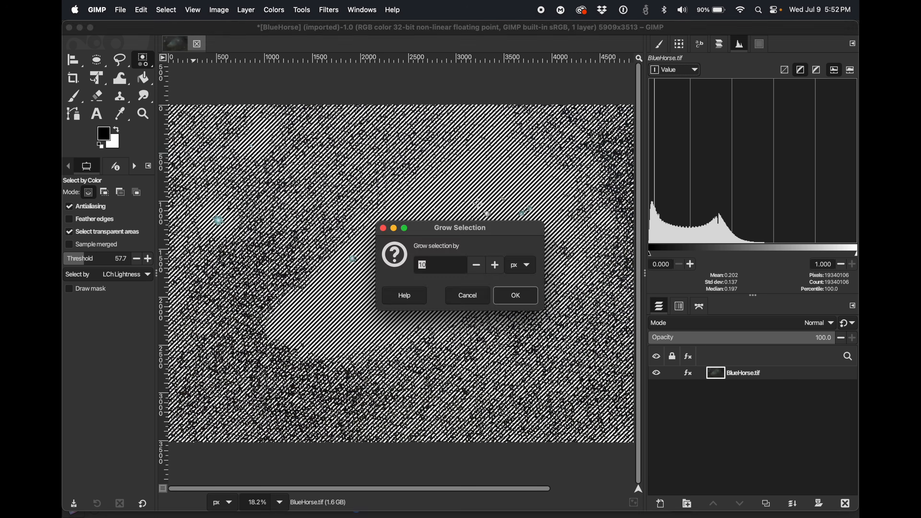
{"action": "type", "text": "5"}
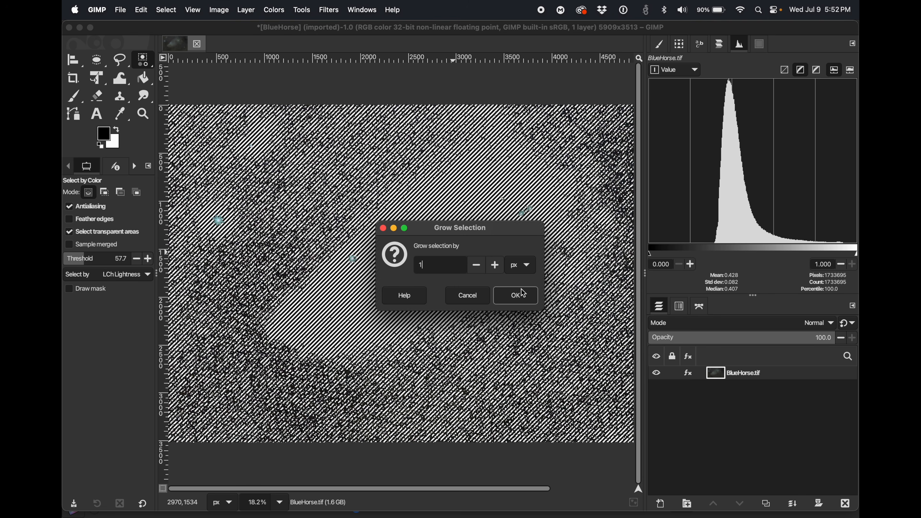
{"action": "left_click", "coordinate": [515, 295]}
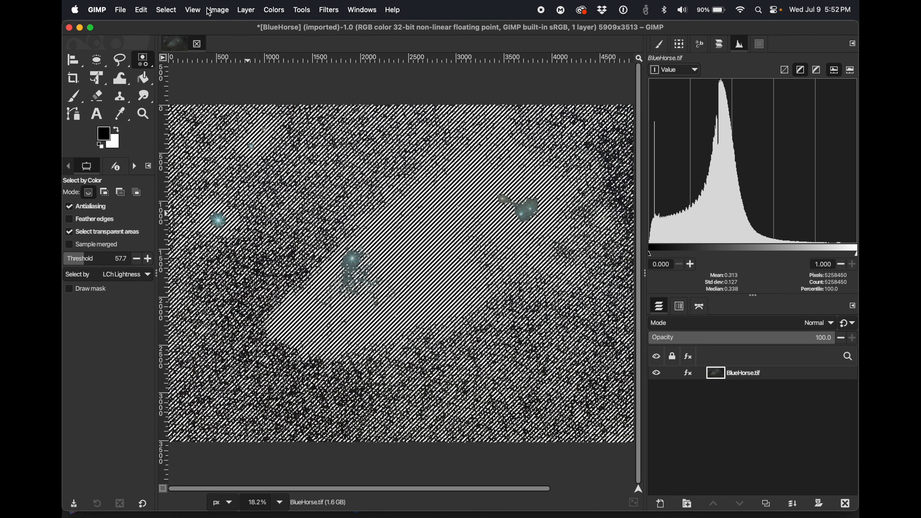
Feather the selection by 2 px and inspect its softened coverage with the Quick Mask overlay.
{"action": "left_click", "coordinate": [167, 10]}
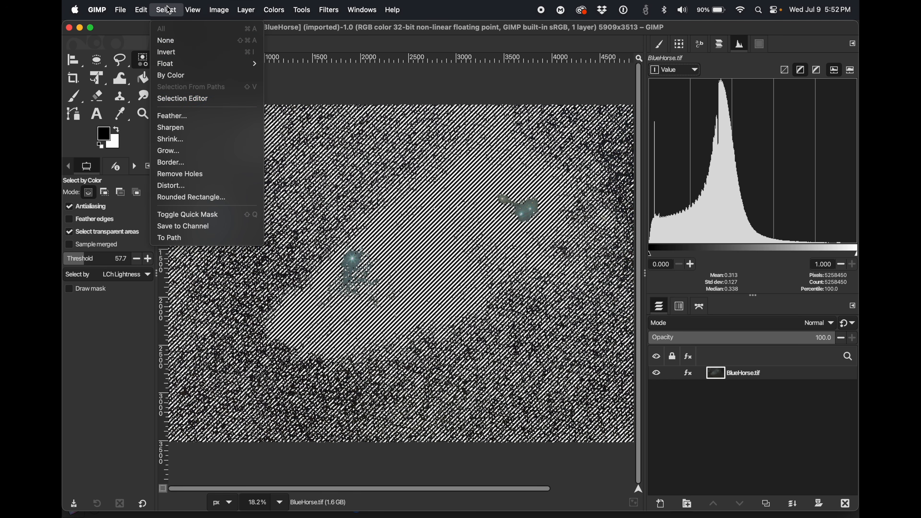
{"action": "left_click", "coordinate": [174, 116]}
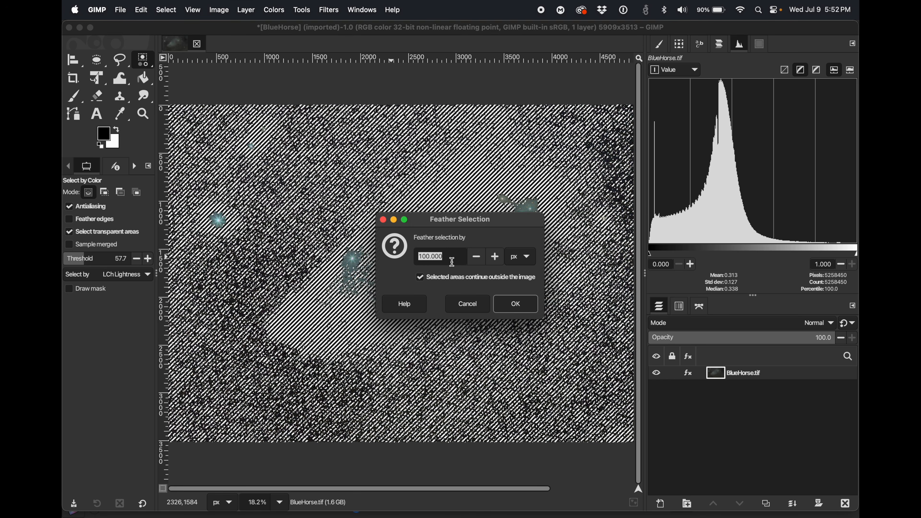
{"action": "type", "text": "2"}
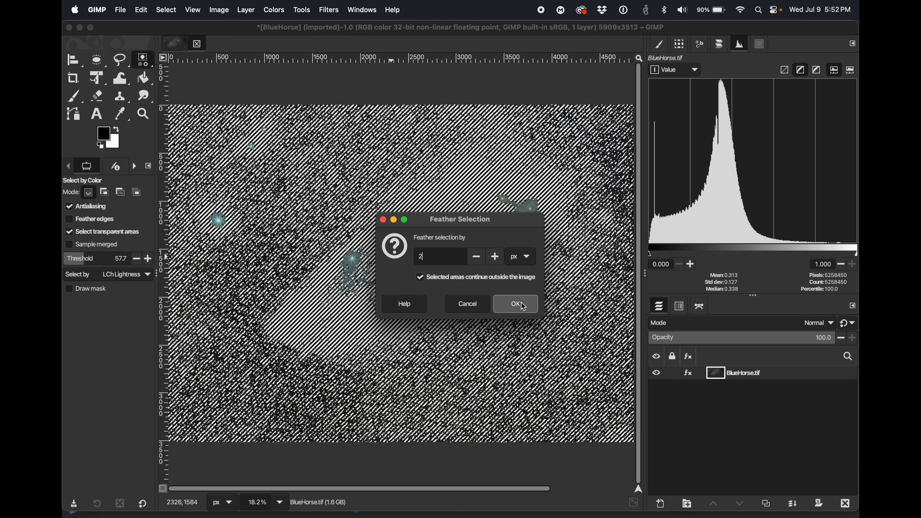
{"action": "left_click", "coordinate": [520, 306]}
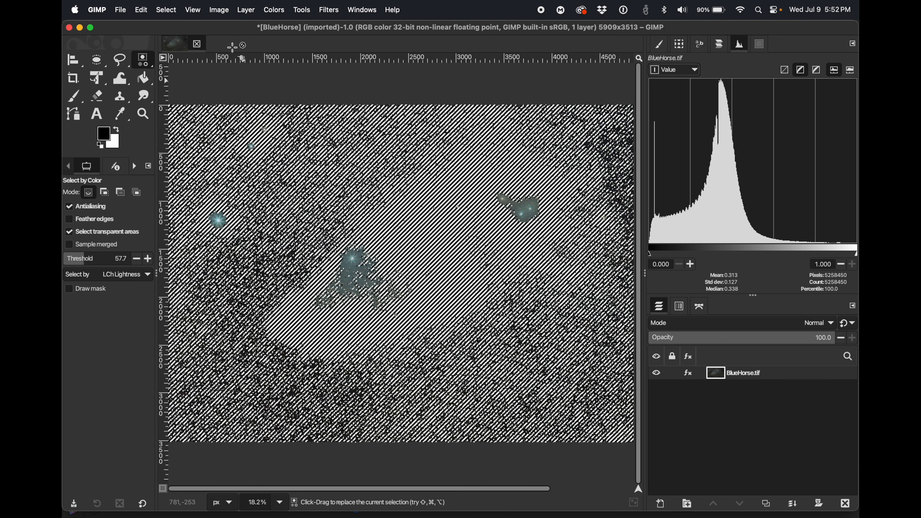
{"action": "left_click", "coordinate": [166, 10]}
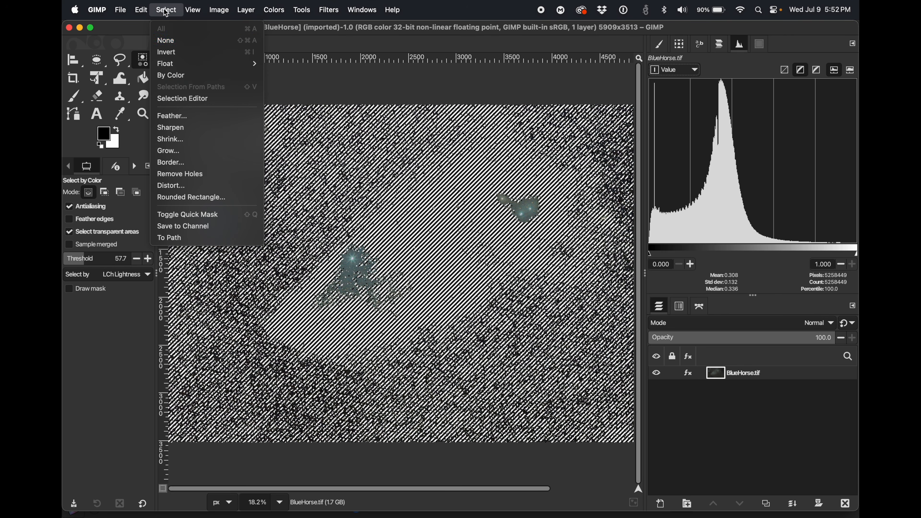
{"action": "left_click", "coordinate": [188, 213]}
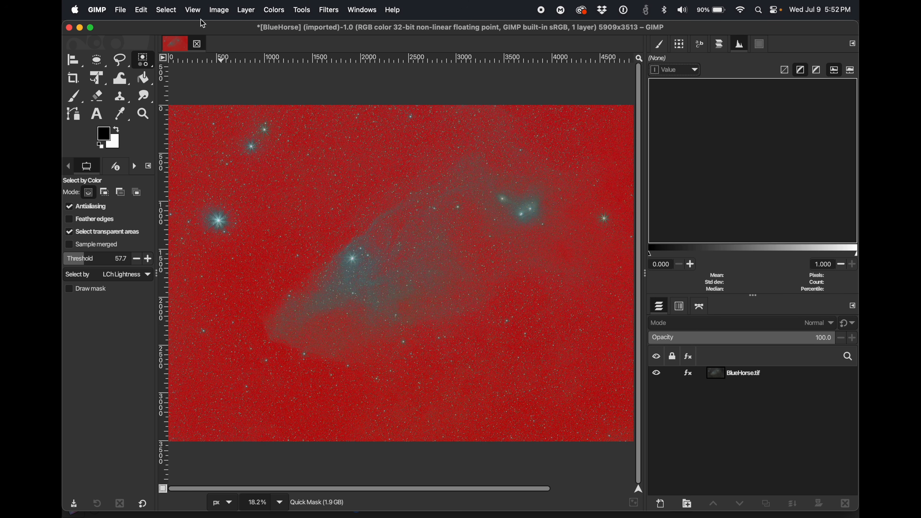
{"action": "left_click", "coordinate": [166, 10]}
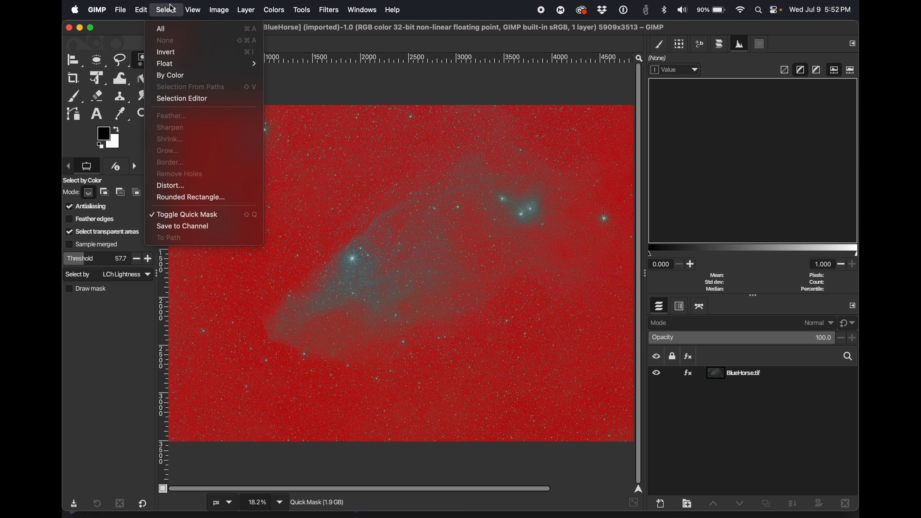
{"action": "left_click", "coordinate": [182, 214]}
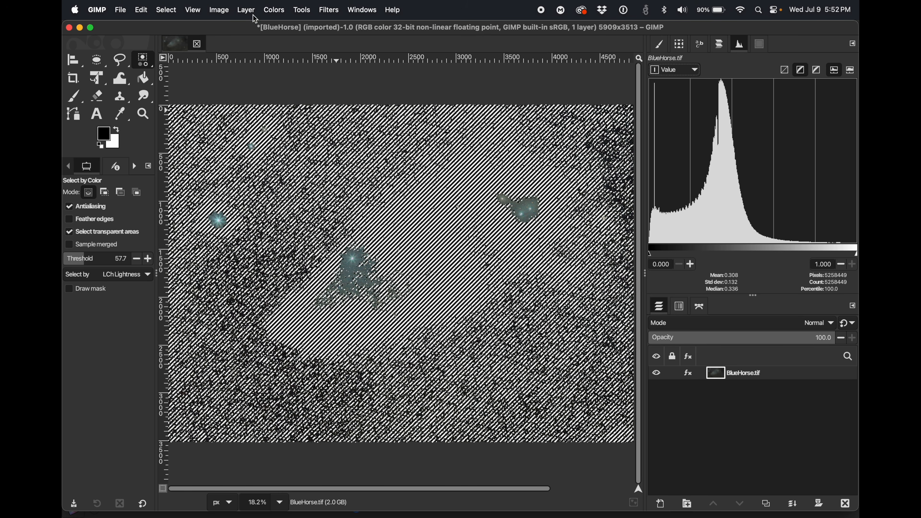
Apply Hue-Saturation to the selected area, boosting yellow and cyan saturation and setting blue saturation to 74.6.
{"action": "left_click", "coordinate": [274, 10]}
{"action": "left_click", "coordinate": [287, 65]}
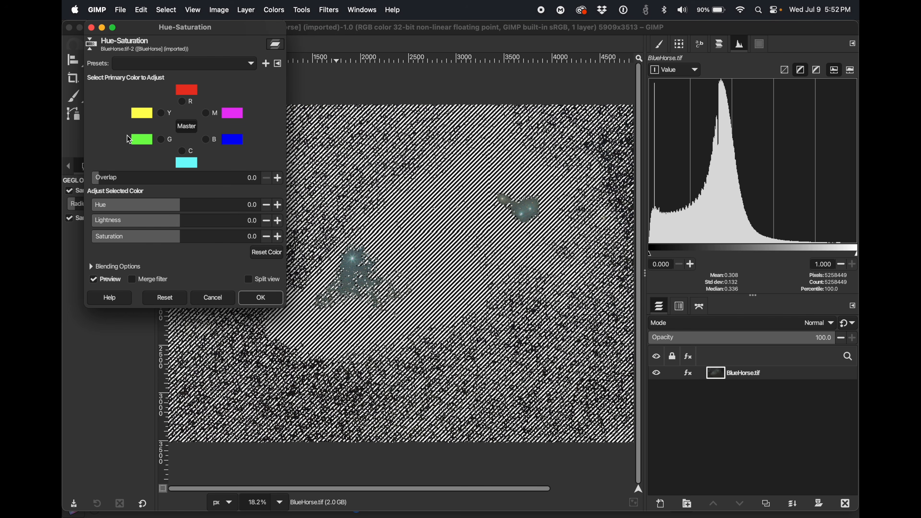
{"action": "left_click", "coordinate": [161, 113]}
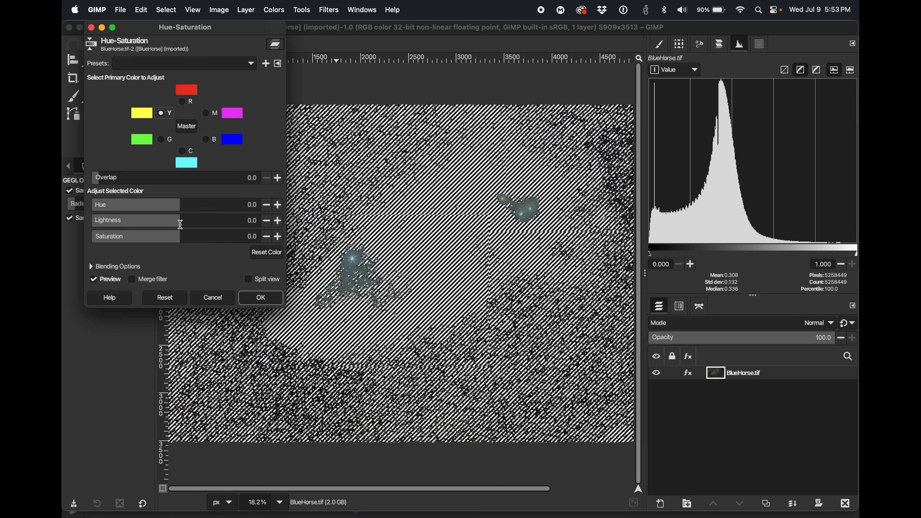
{"action": "left_click", "coordinate": [237, 236]}
{"action": "left_click", "coordinate": [188, 161]}
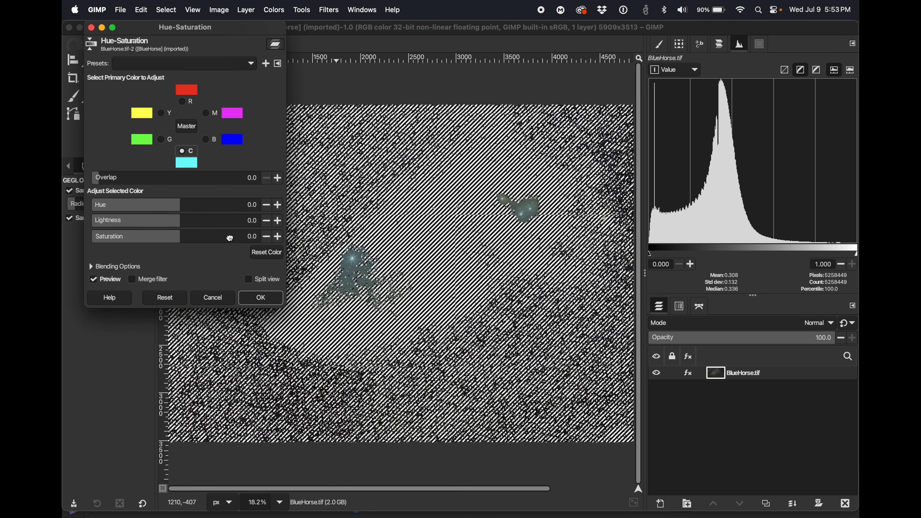
{"action": "left_click", "coordinate": [237, 237]}
{"action": "left_click", "coordinate": [206, 140]}
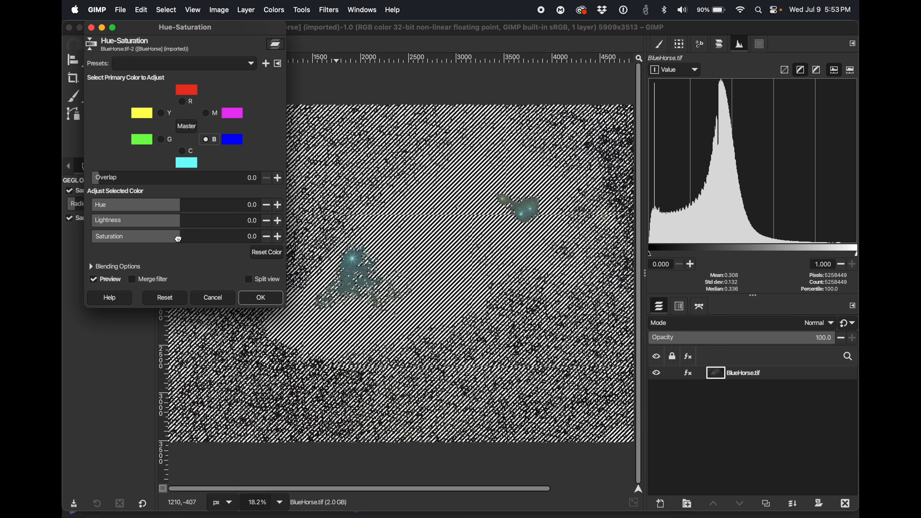
{"action": "left_click_drag", "start_coordinate": [179, 238], "coordinate": [236, 239]}
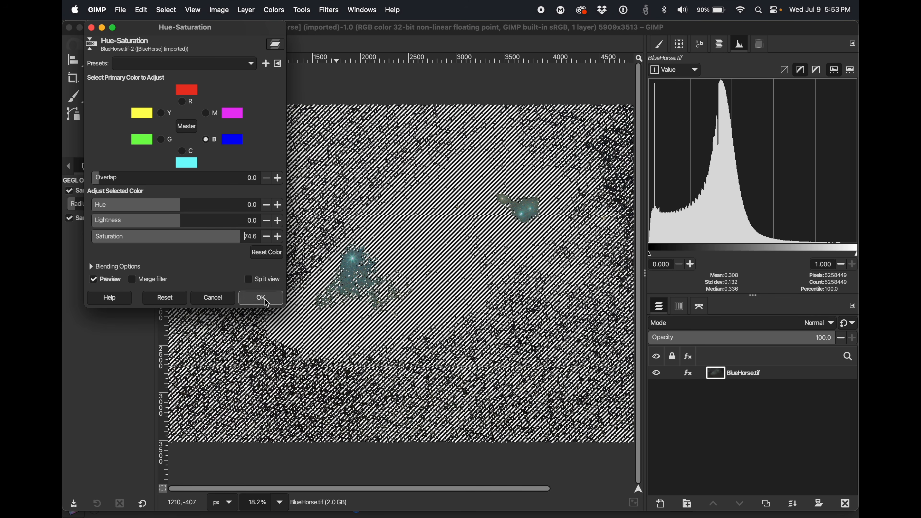
{"action": "left_click", "coordinate": [261, 298]}
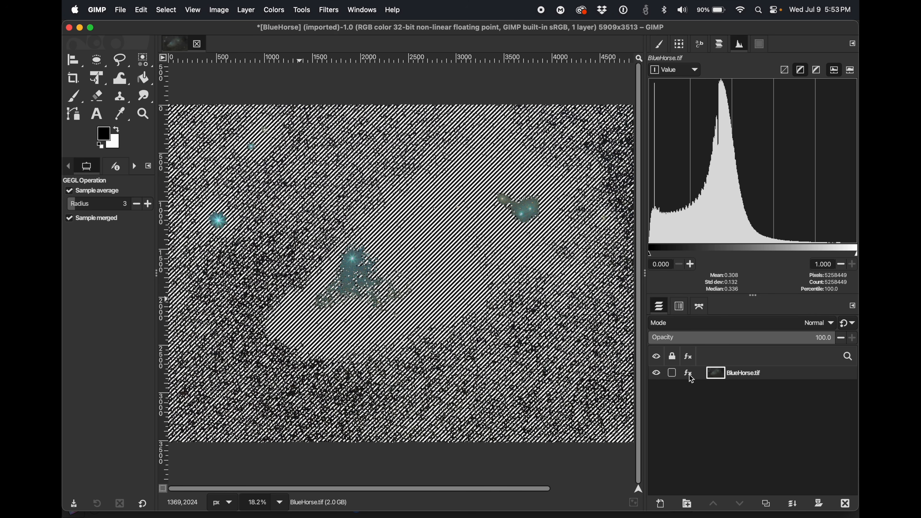
Clear the selection and open the BlueHorse.tif layer's effects list.
{"action": "left_click", "coordinate": [690, 377]}
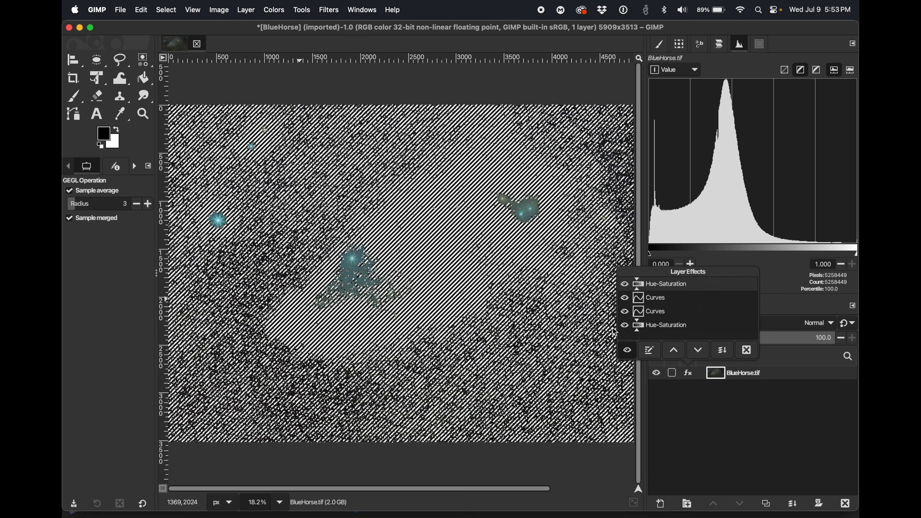
{"action": "left_click", "coordinate": [670, 369]}
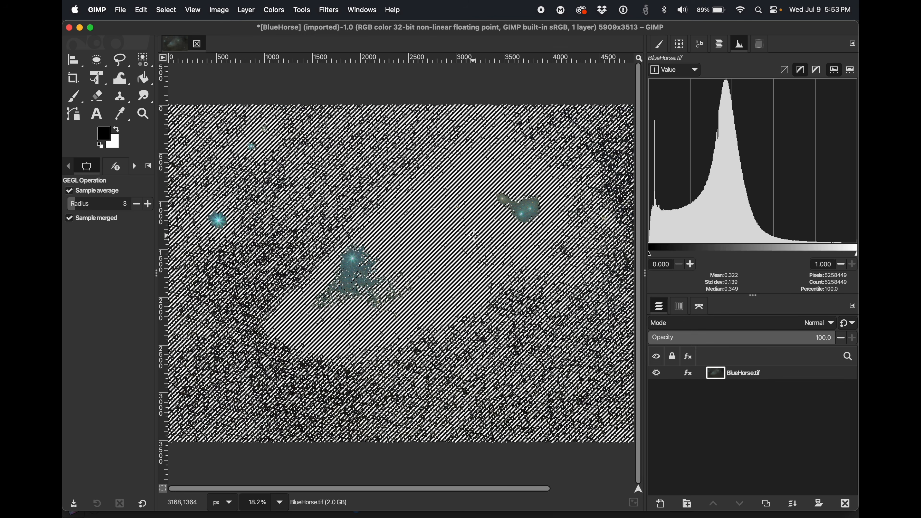
{"action": "left_click", "coordinate": [174, 11]}
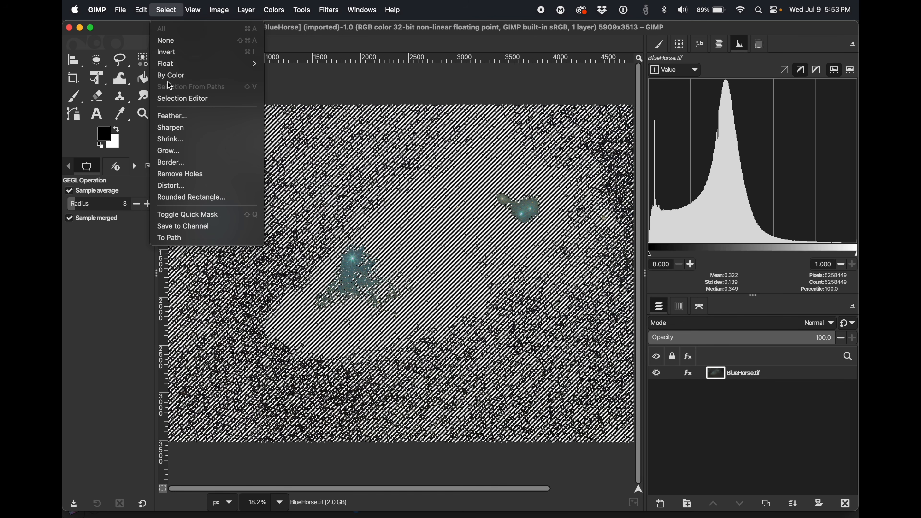
{"action": "left_click", "coordinate": [169, 40]}
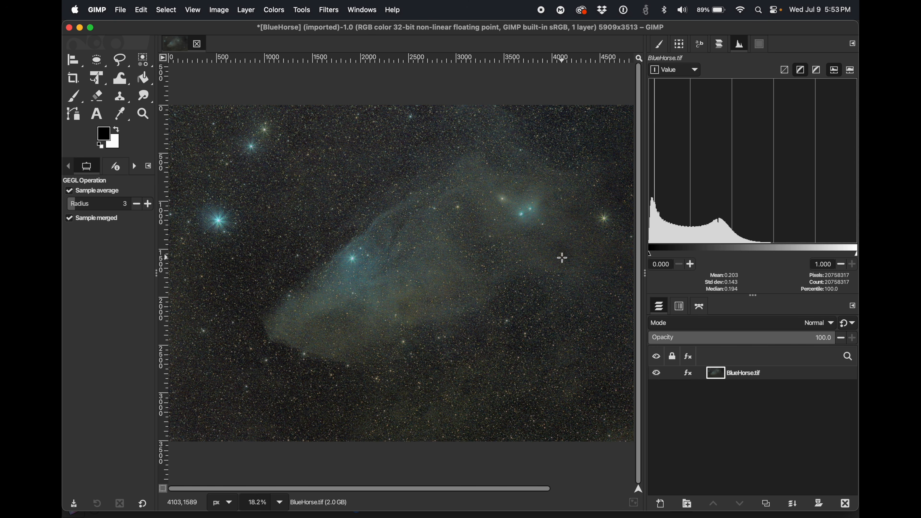
{"action": "left_click", "coordinate": [688, 373]}
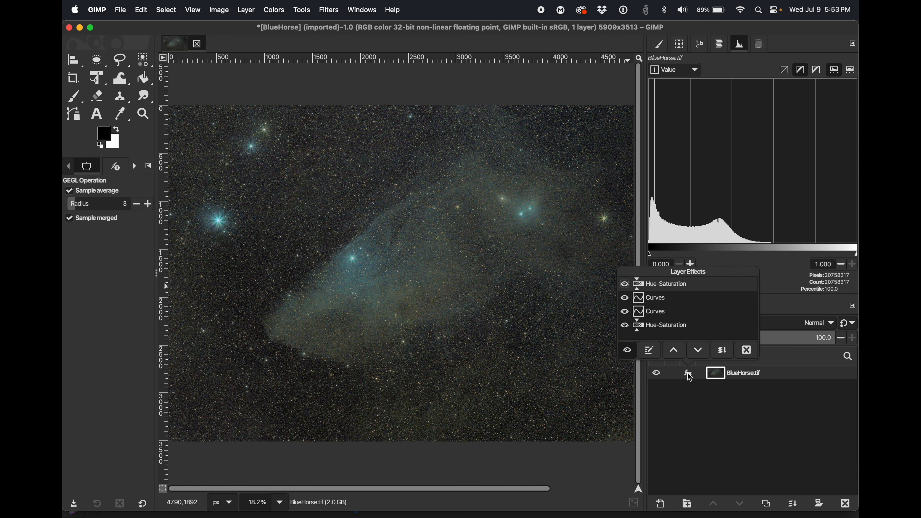
Toggle the visibility of the topmost Hue-Saturation effect to compare the image with and without the latest saturation boost.
{"action": "left_click", "coordinate": [625, 286]}
{"action": "left_click", "coordinate": [625, 285]}
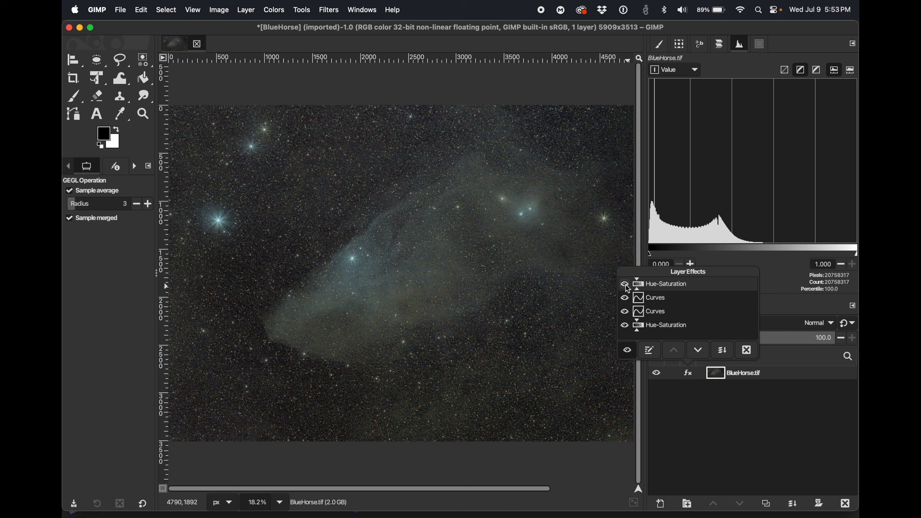
{"action": "left_click", "coordinate": [625, 285]}
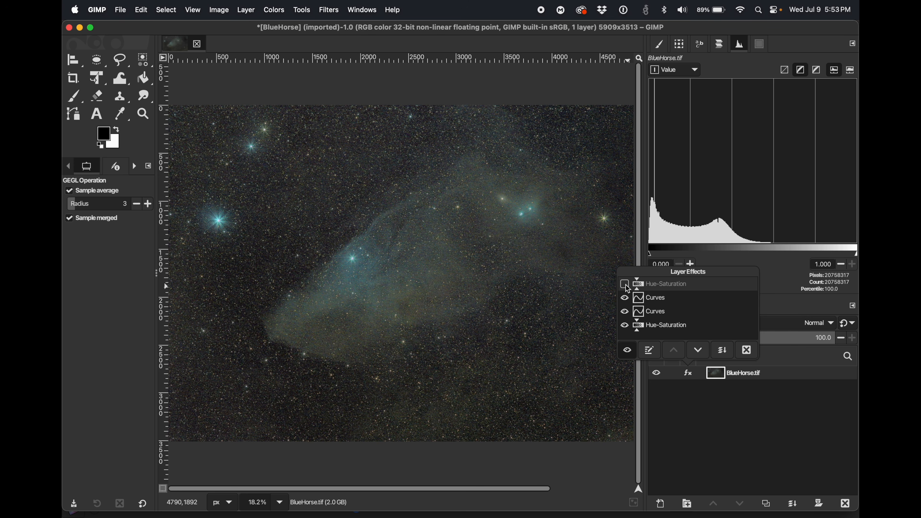
{"action": "left_click", "coordinate": [625, 285]}
{"action": "left_click", "coordinate": [625, 285]}
{"action": "left_click", "coordinate": [625, 286]}
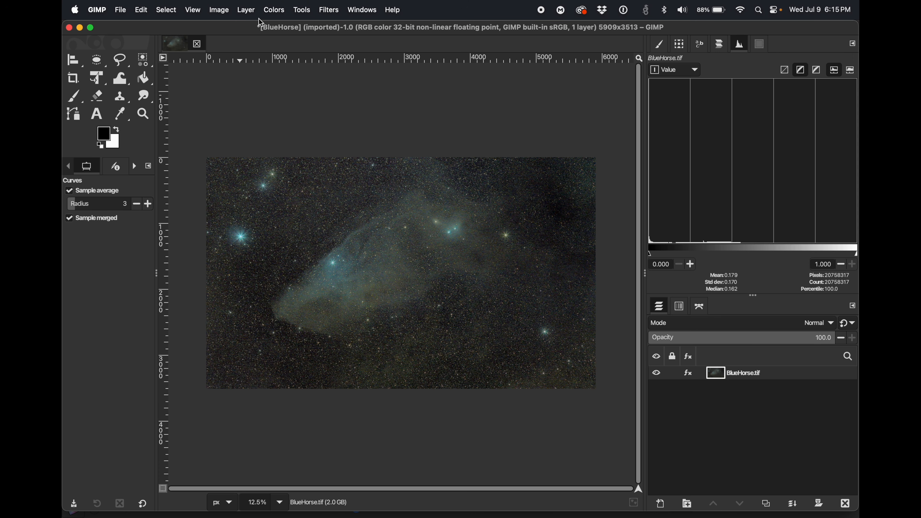
Start a Curves adjustment on the BlueHorse.tif layer and place a Value curve point at input 38.32, output 39.06.
{"action": "left_click", "coordinate": [279, 12]}
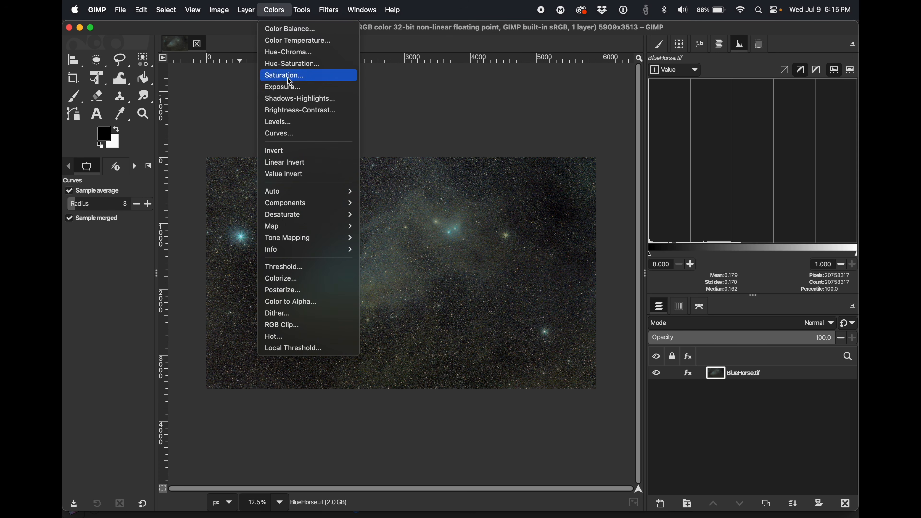
{"action": "left_click", "coordinate": [299, 134]}
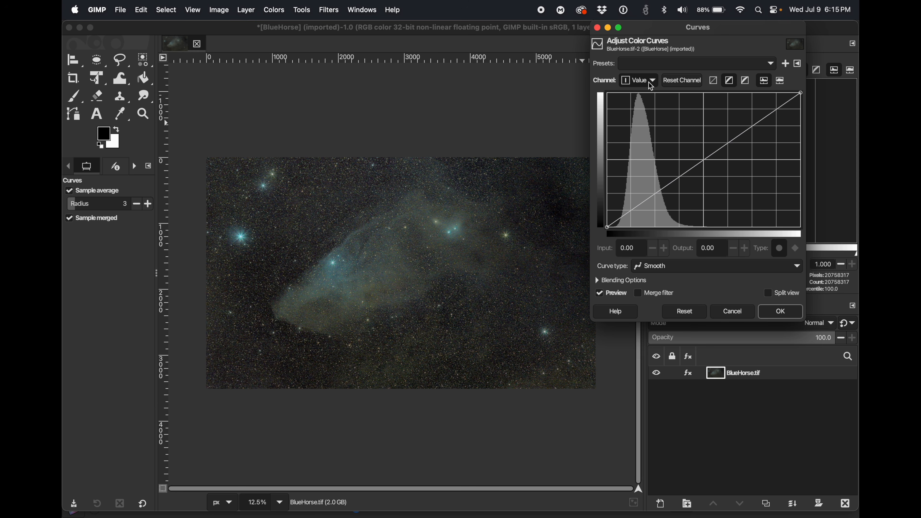
{"action": "left_click", "coordinate": [681, 166]}
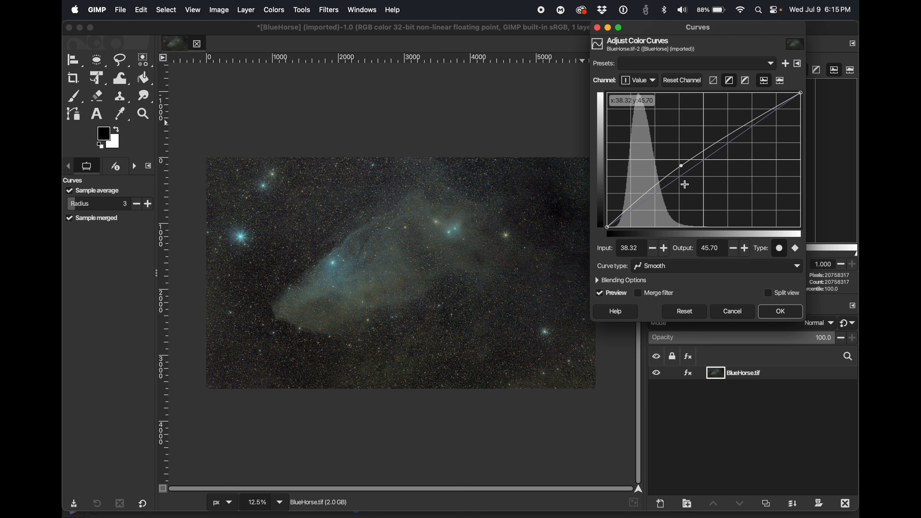
{"action": "left_click_drag", "start_coordinate": [684, 184], "coordinate": [680, 176]}
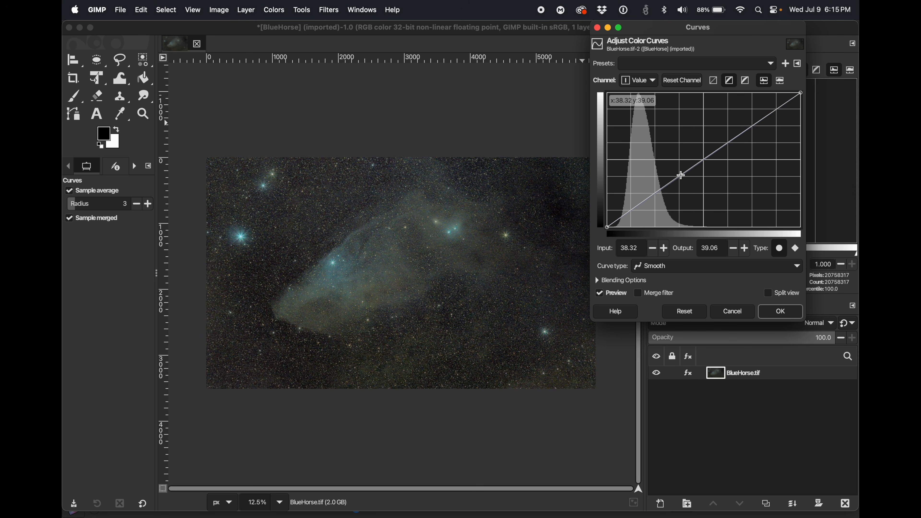
Pull the green channel's curve slightly down near its midpoint and apply the Curves adjustment.
{"action": "left_click", "coordinate": [639, 80]}
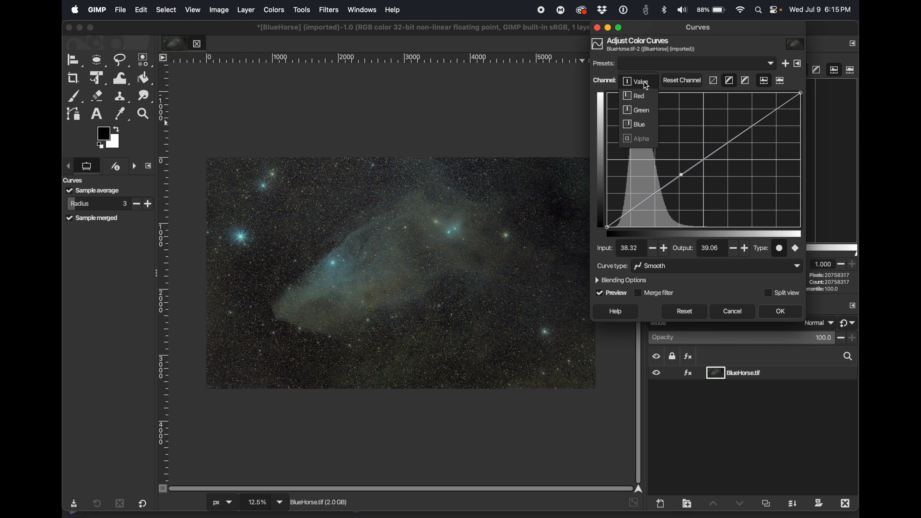
{"action": "left_click", "coordinate": [642, 108]}
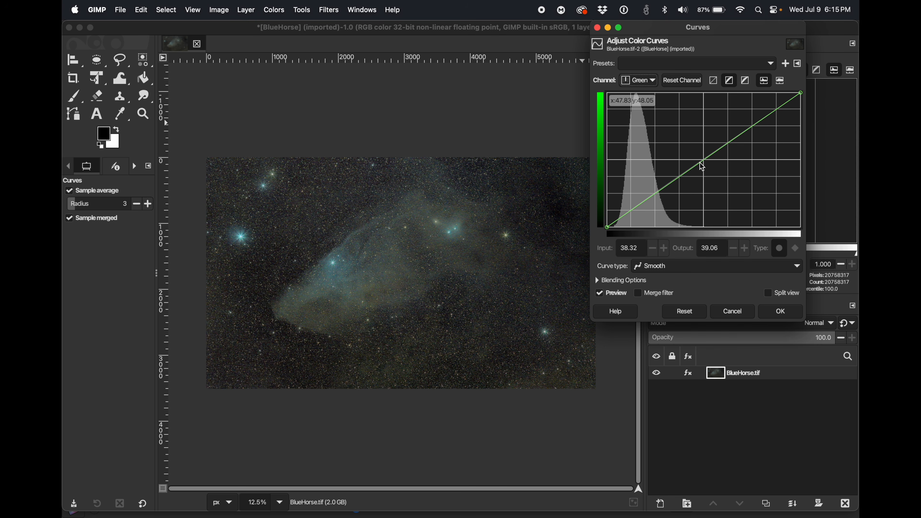
{"action": "left_click_drag", "start_coordinate": [702, 160], "coordinate": [699, 168]}
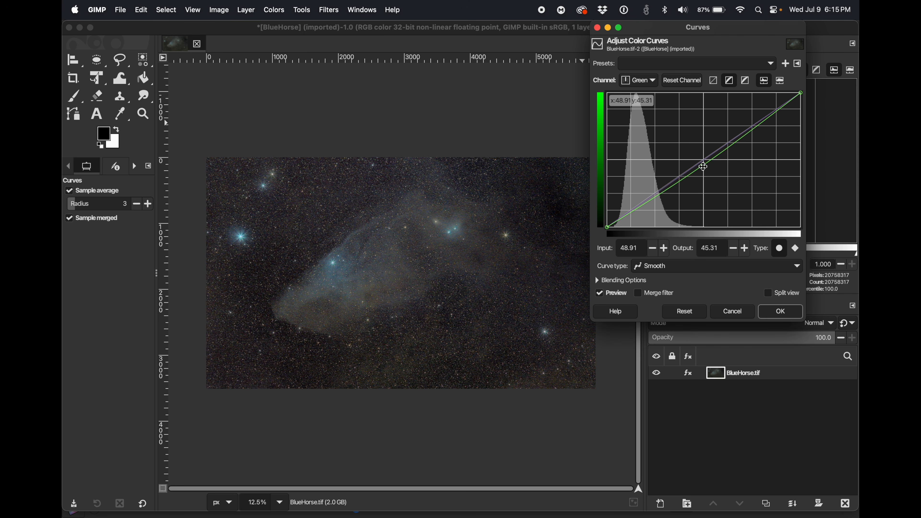
{"action": "left_click_drag", "start_coordinate": [700, 162], "coordinate": [703, 166]}
{"action": "left_click_drag", "start_coordinate": [700, 169], "coordinate": [700, 171]}
{"action": "left_click", "coordinate": [781, 311]}
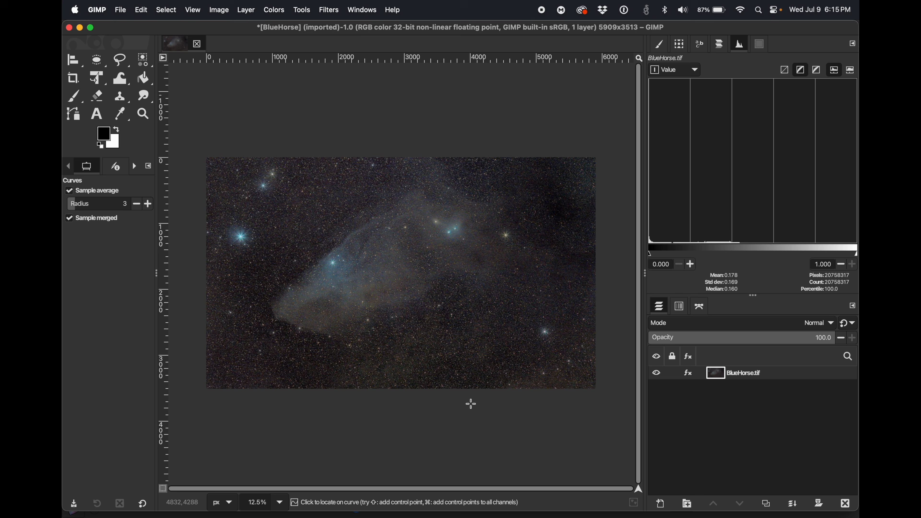
Toggle the topmost Curves effect in the layer's effects list to compare the image with and without the green reduction.
{"action": "left_click", "coordinate": [688, 373]}
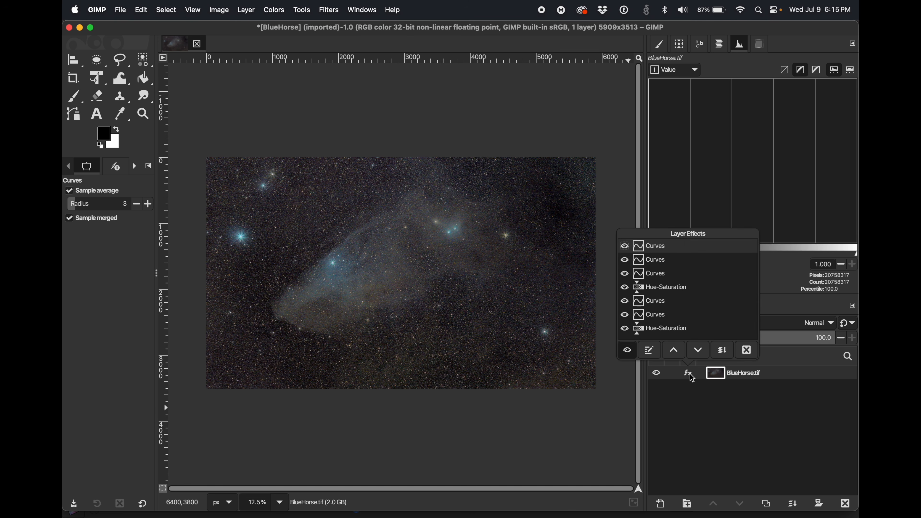
{"action": "left_click", "coordinate": [624, 247]}
{"action": "left_click", "coordinate": [625, 247]}
{"action": "left_click", "coordinate": [625, 247]}
{"action": "left_click", "coordinate": [624, 246]}
{"action": "left_click", "coordinate": [624, 247]}
{"action": "left_click", "coordinate": [624, 246]}
{"action": "left_click", "coordinate": [624, 247]}
{"action": "left_click", "coordinate": [625, 247]}
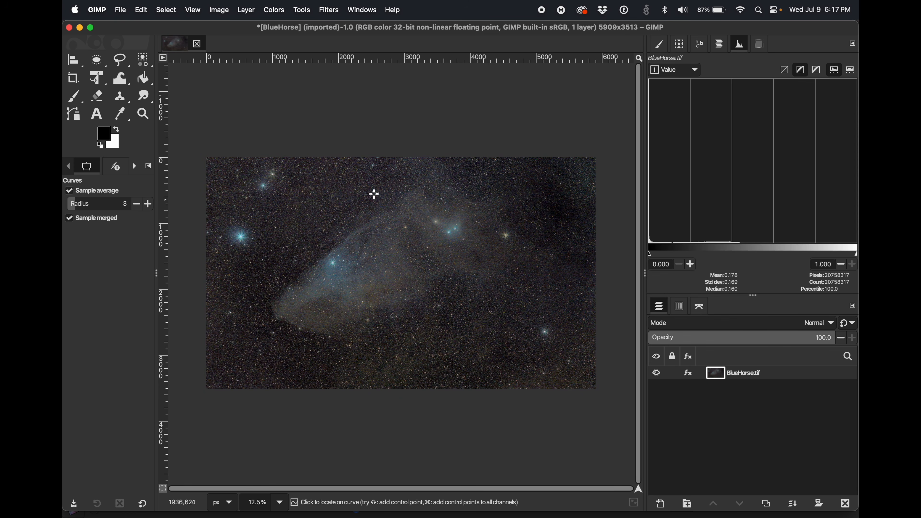
Export the image to the BlueHorsehead folder as BlueHorseGIMP.jpg with JPEG quality 100.
{"action": "left_click", "coordinate": [121, 10]}
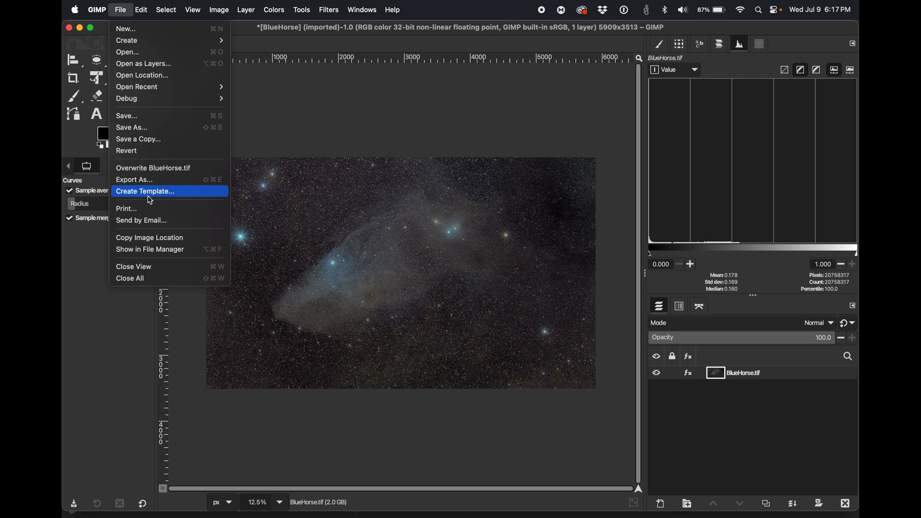
{"action": "left_click", "coordinate": [147, 181]}
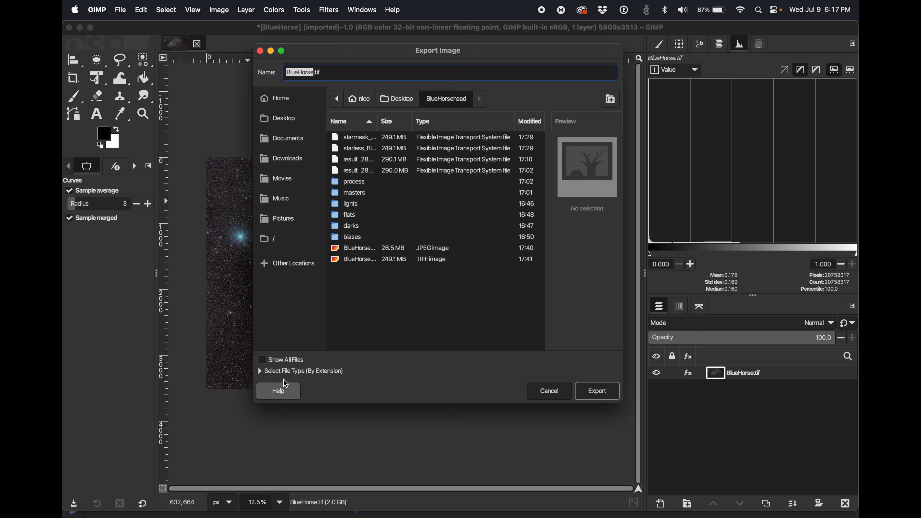
{"action": "left_click", "coordinate": [330, 74]}
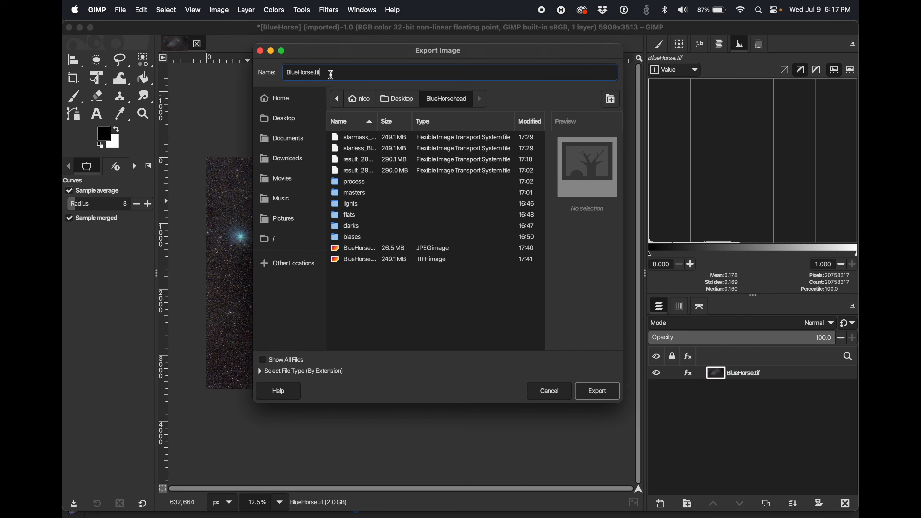
{"action": "key", "text": "BackSpace"}
{"action": "key", "text": "BackSpace"}
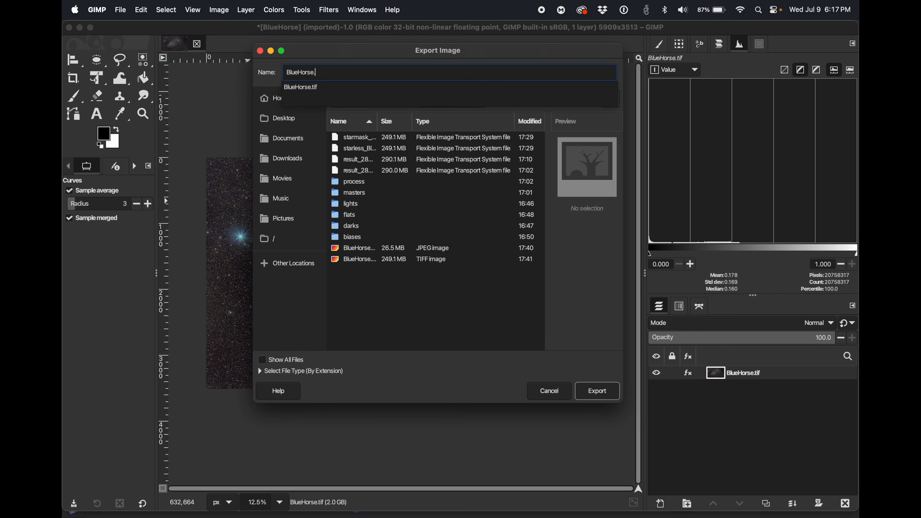
{"action": "key", "text": "BackSpace"}
{"action": "type", "text": "GIMP"}
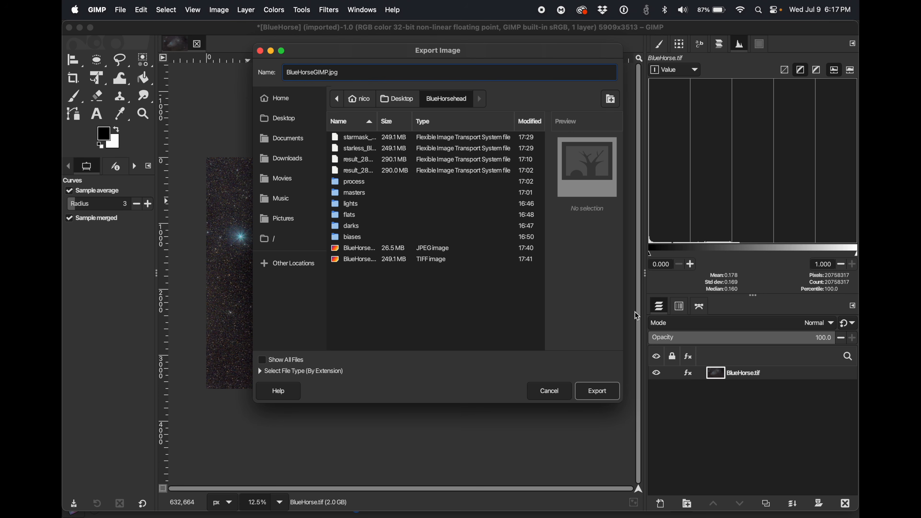
{"action": "type", "text": ".jpg"}
{"action": "left_click", "coordinate": [597, 391]}
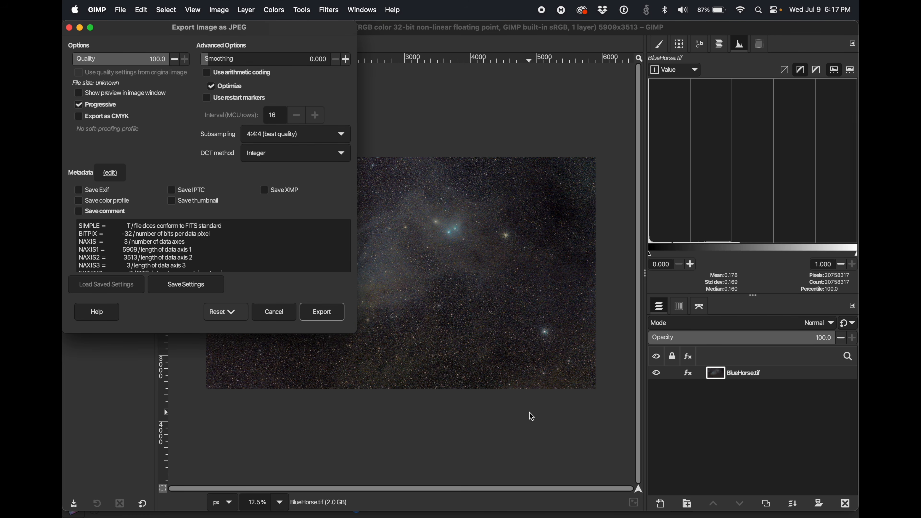
{"action": "left_click_drag", "start_coordinate": [305, 29], "coordinate": [533, 133]}
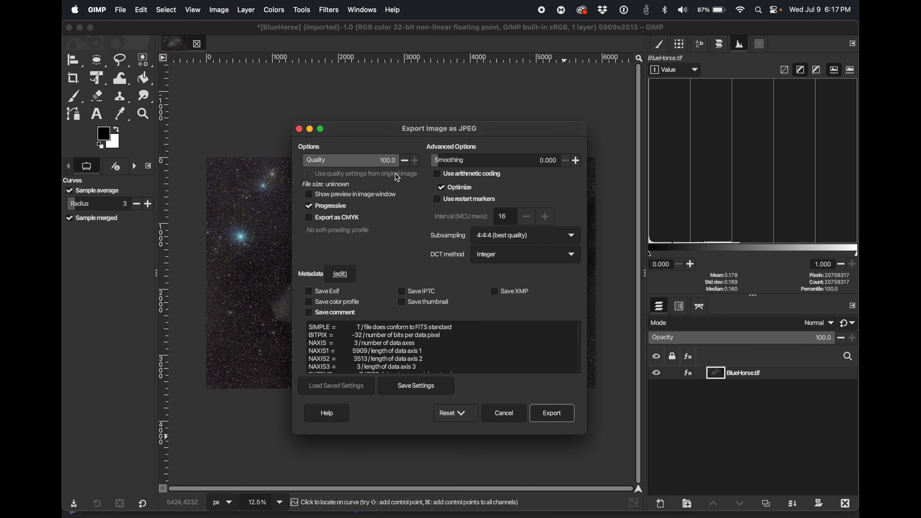
{"action": "left_click", "coordinate": [563, 413]}
Switch to Finder and open BlueHorseFinalSiril.jpg and BlueHorseGIMP.jpg together in Preview.
{"action": "key", "text": "super+Tab"}
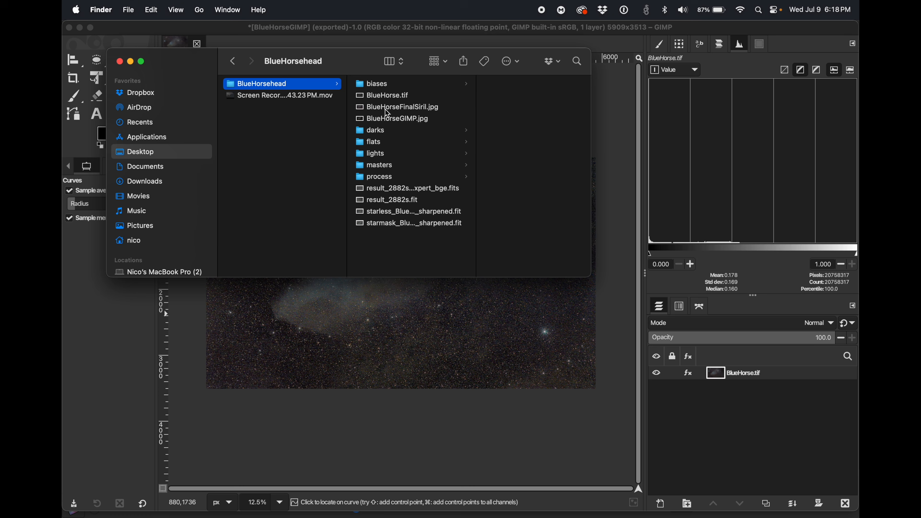
{"action": "left_click", "coordinate": [387, 108]}
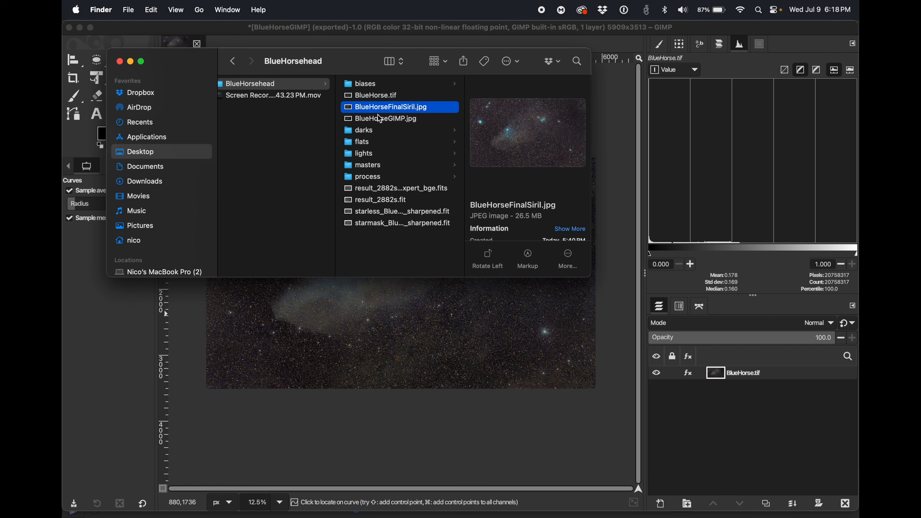
{"action": "left_click", "coordinate": [380, 119], "text": "shift"}
{"action": "key", "text": "super+o"}
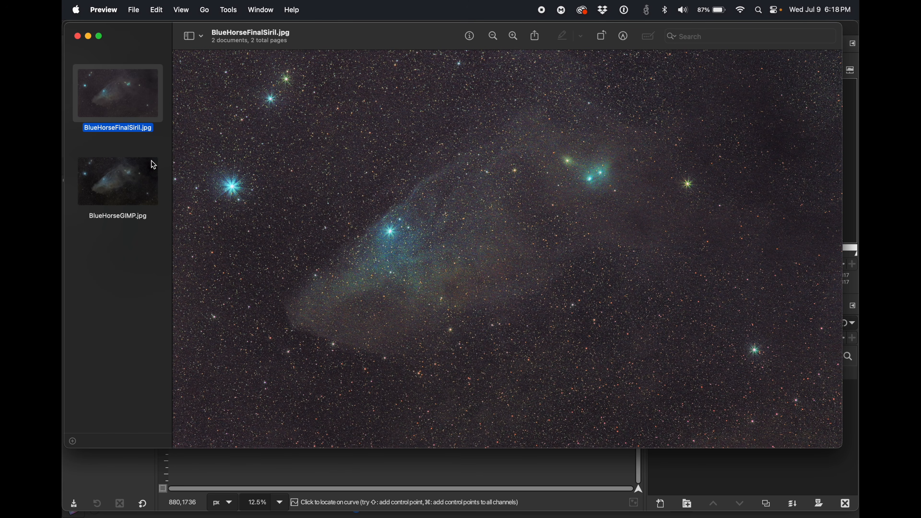
Alternate between BlueHorseFinalSiril.jpg and BlueHorseGIMP.jpg to compare the Siril-only and GIMP-edited versions of the nebula.
{"action": "left_click", "coordinate": [141, 173], "text": "shift"}
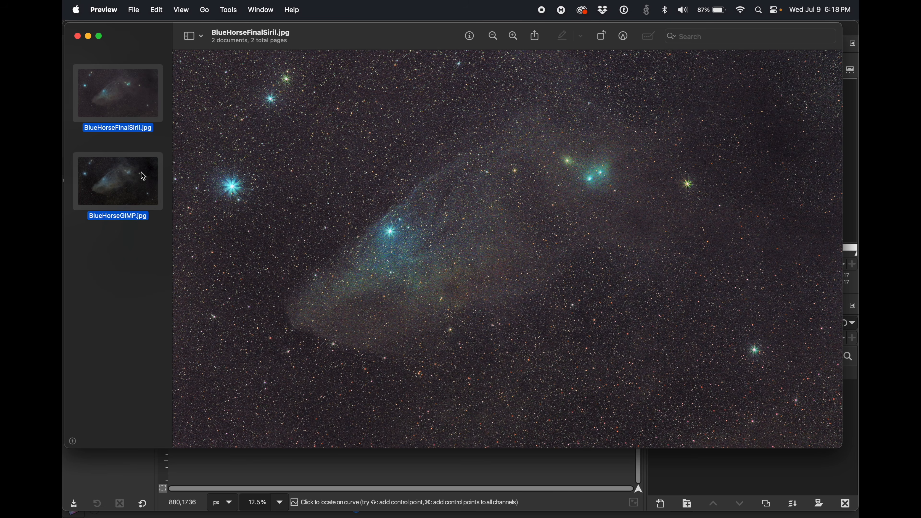
{"action": "left_click", "coordinate": [143, 176]}
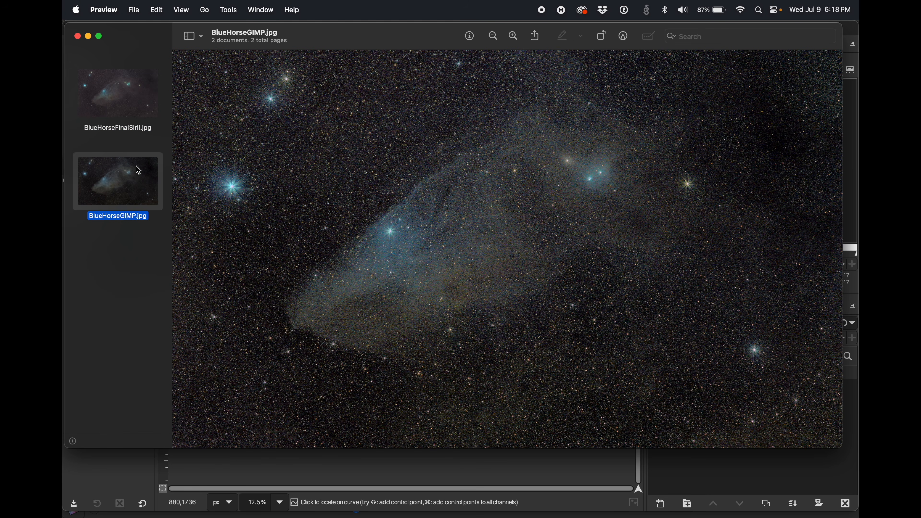
{"action": "left_click", "coordinate": [132, 112]}
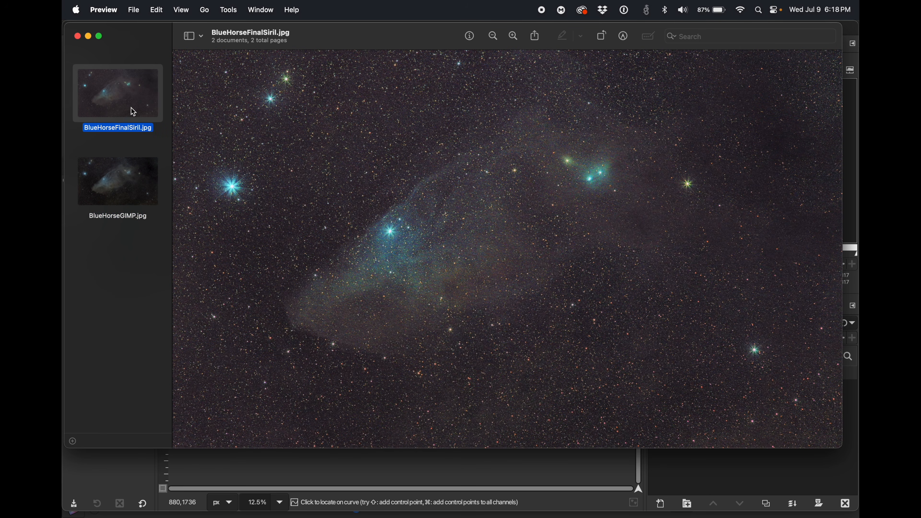
{"action": "left_click", "coordinate": [131, 172], "text": "shift"}
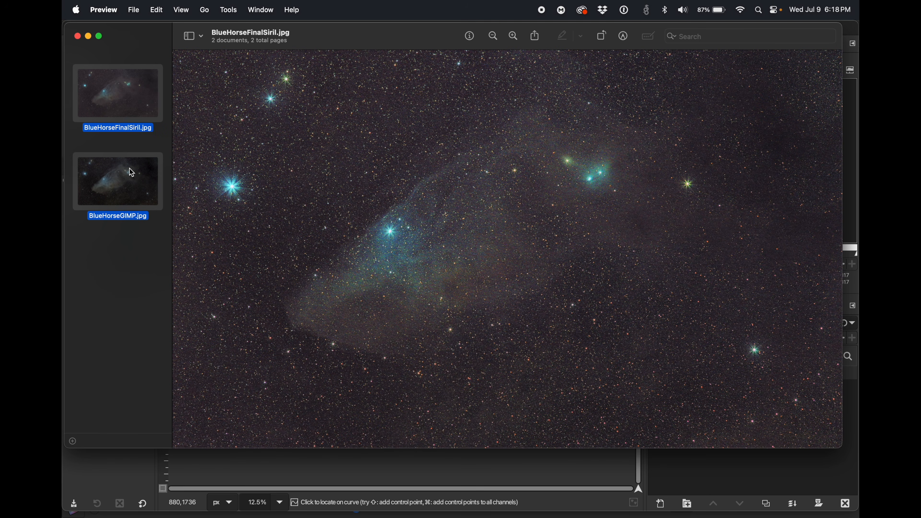
{"action": "left_click", "coordinate": [130, 174]}
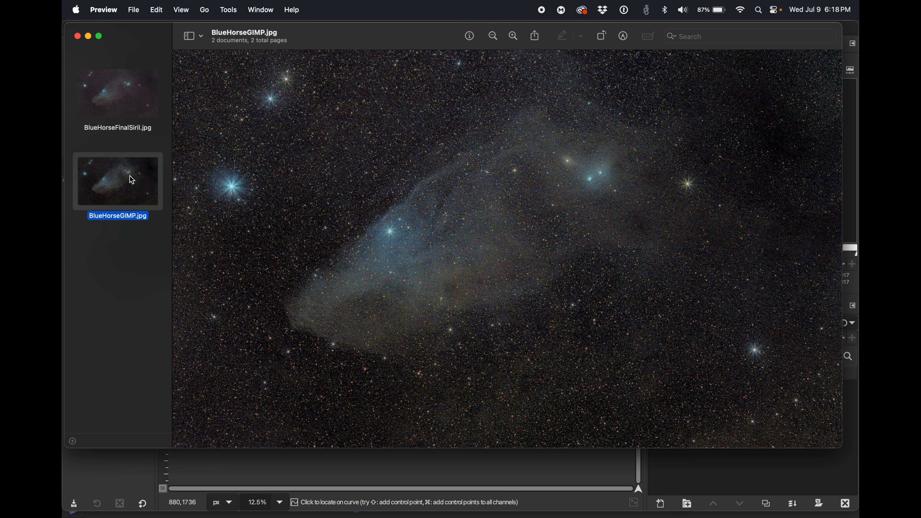
{"action": "left_click", "coordinate": [127, 109]}
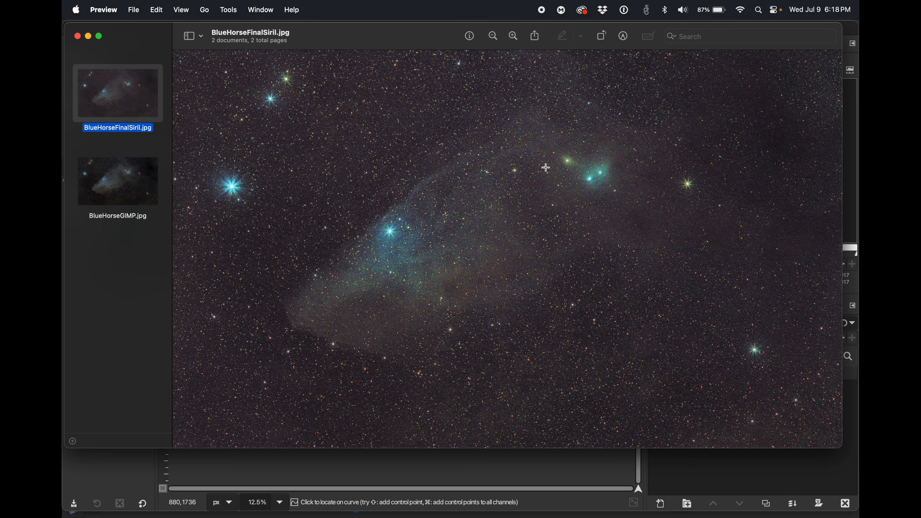
{"action": "left_click", "coordinate": [147, 194], "text": "super"}
{"action": "left_click", "coordinate": [146, 194]}
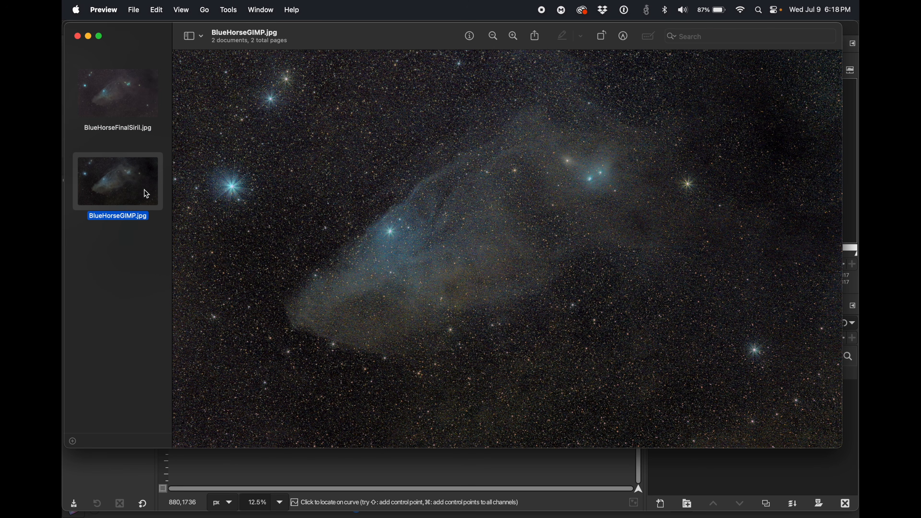
{"action": "left_click", "coordinate": [140, 97], "text": "super"}
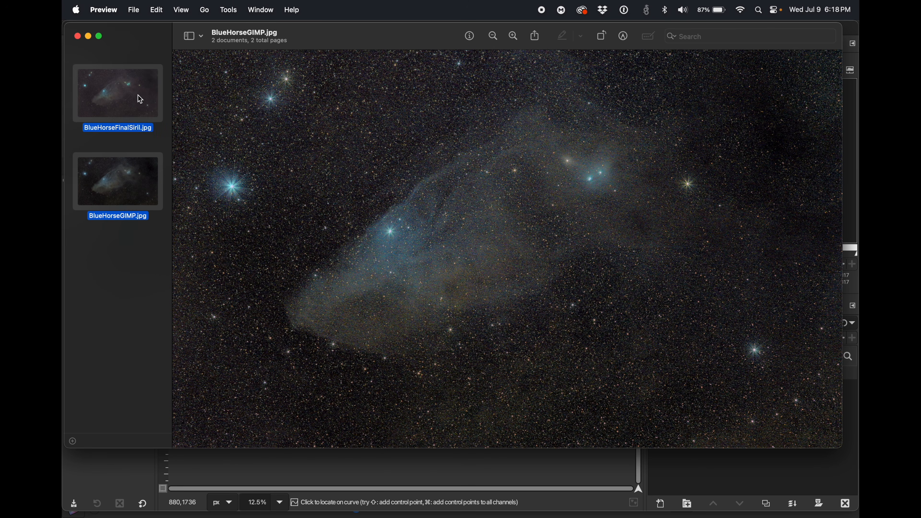
{"action": "left_click", "coordinate": [139, 97]}
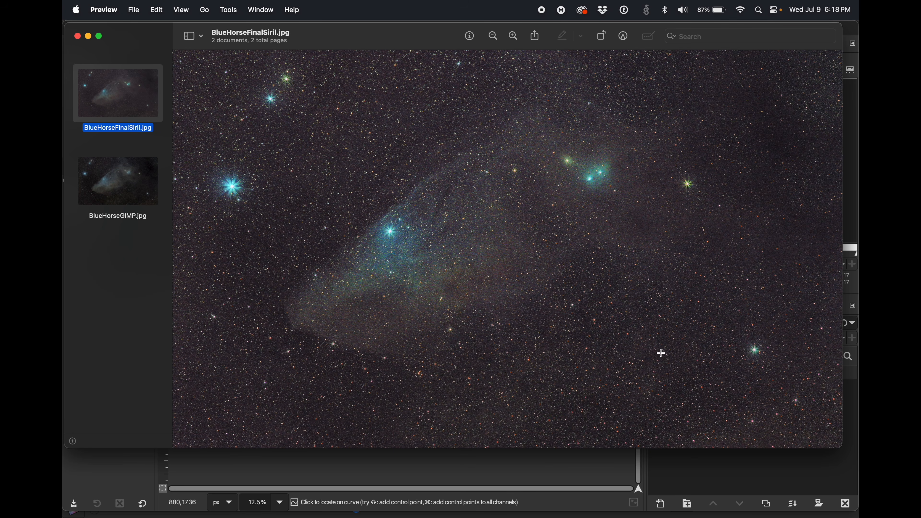
{"action": "left_click", "coordinate": [134, 187], "text": "super"}
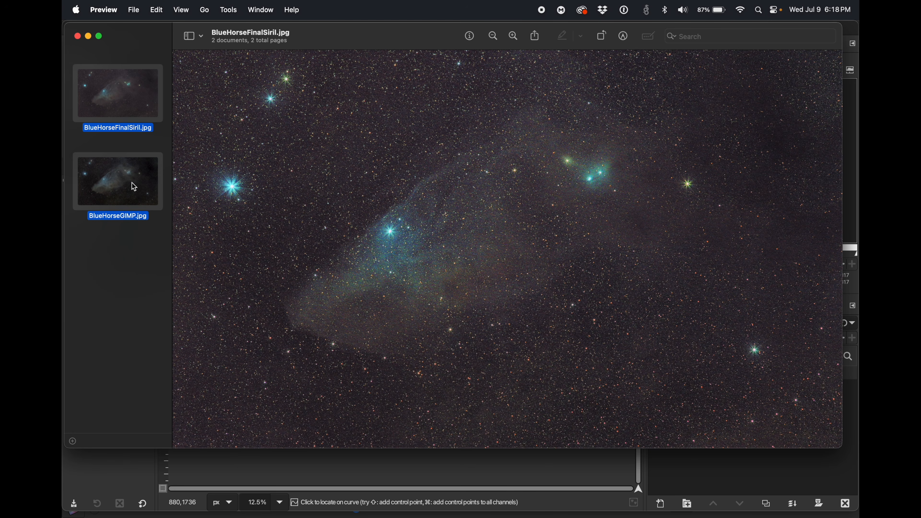
{"action": "left_click", "coordinate": [135, 187]}
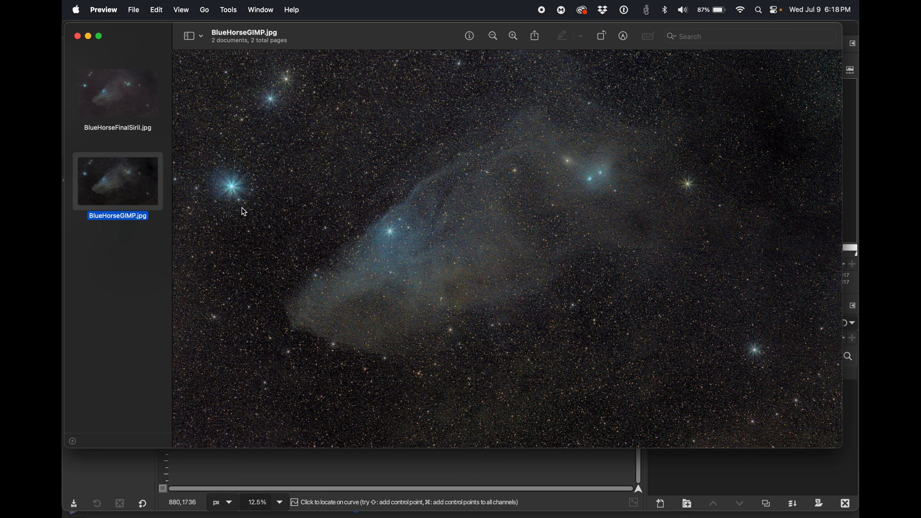